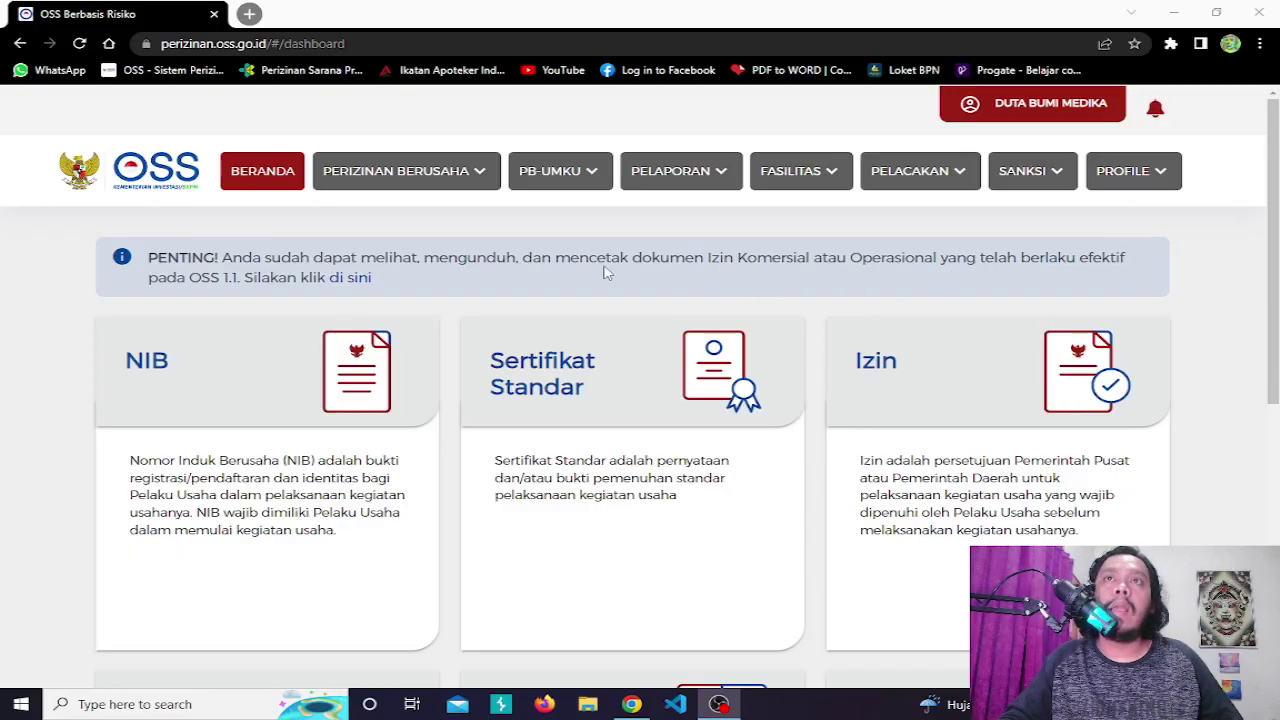
- Open the NIB data and review the listed business activity's location, investment data, self-declarations and licence status
left_click(362, 368)
left_click(314, 370)
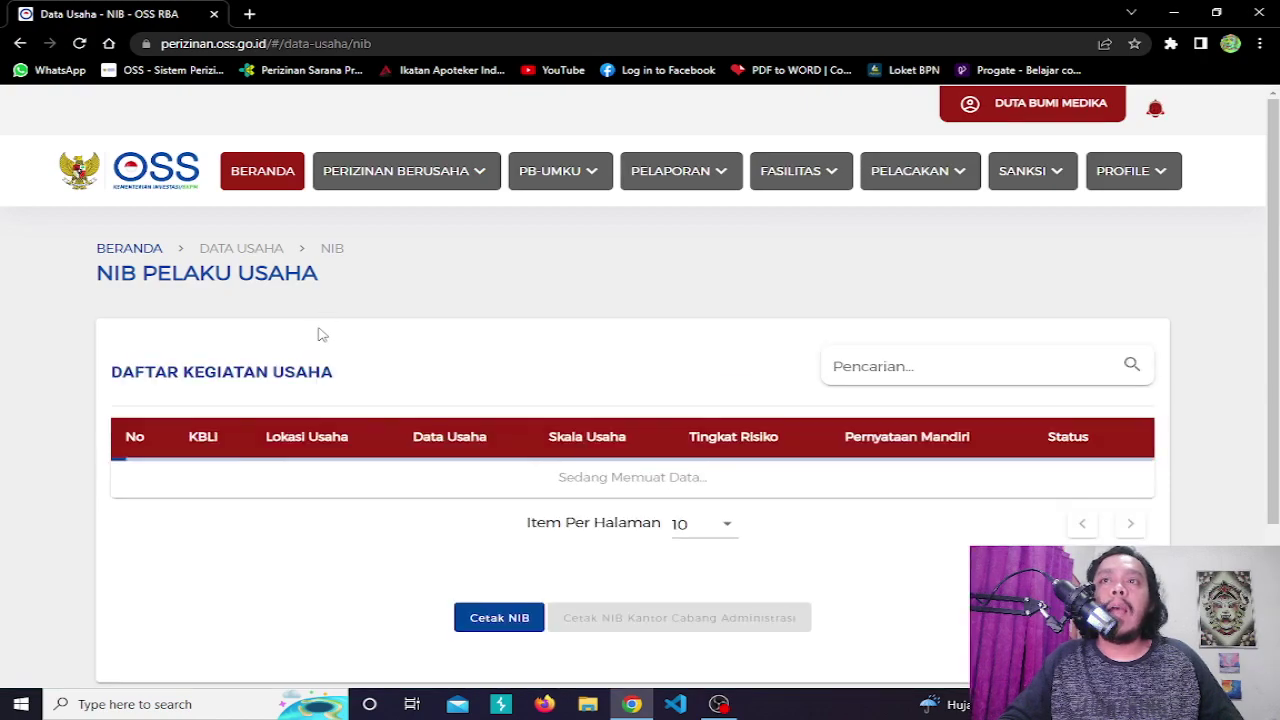
scroll(322, 334, "down", 3)
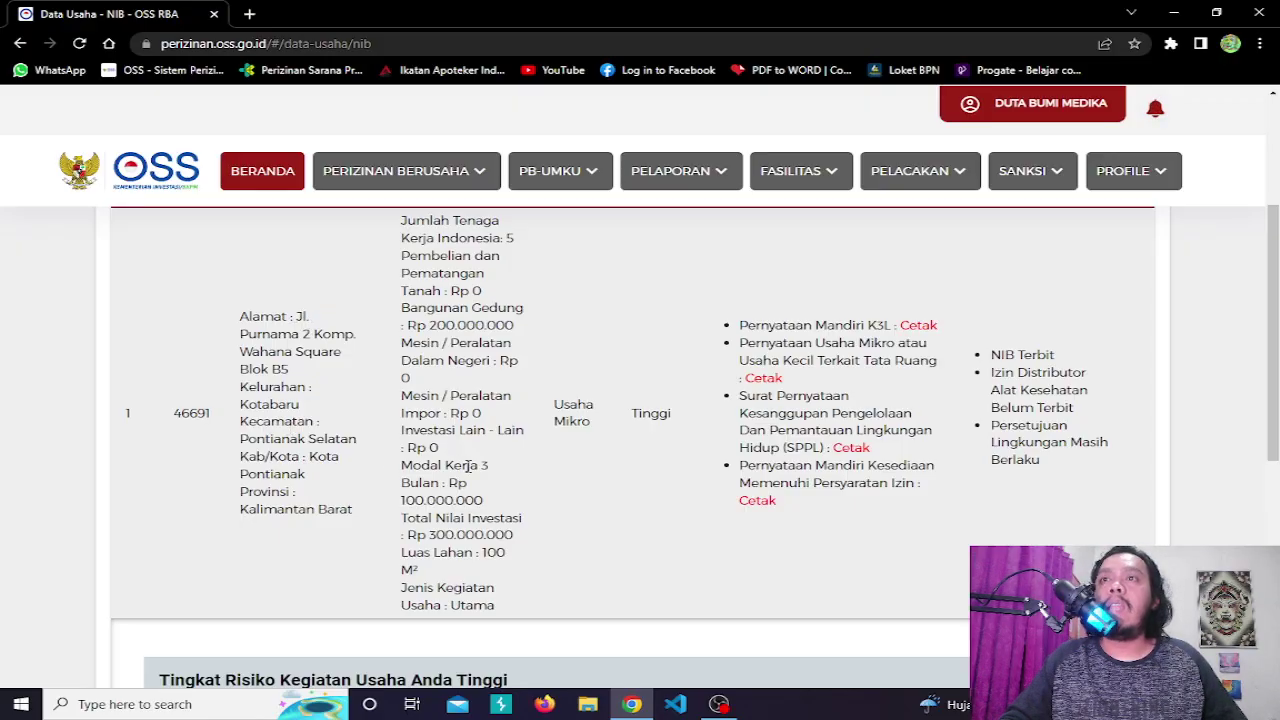
scroll(467, 468, "down", 3)
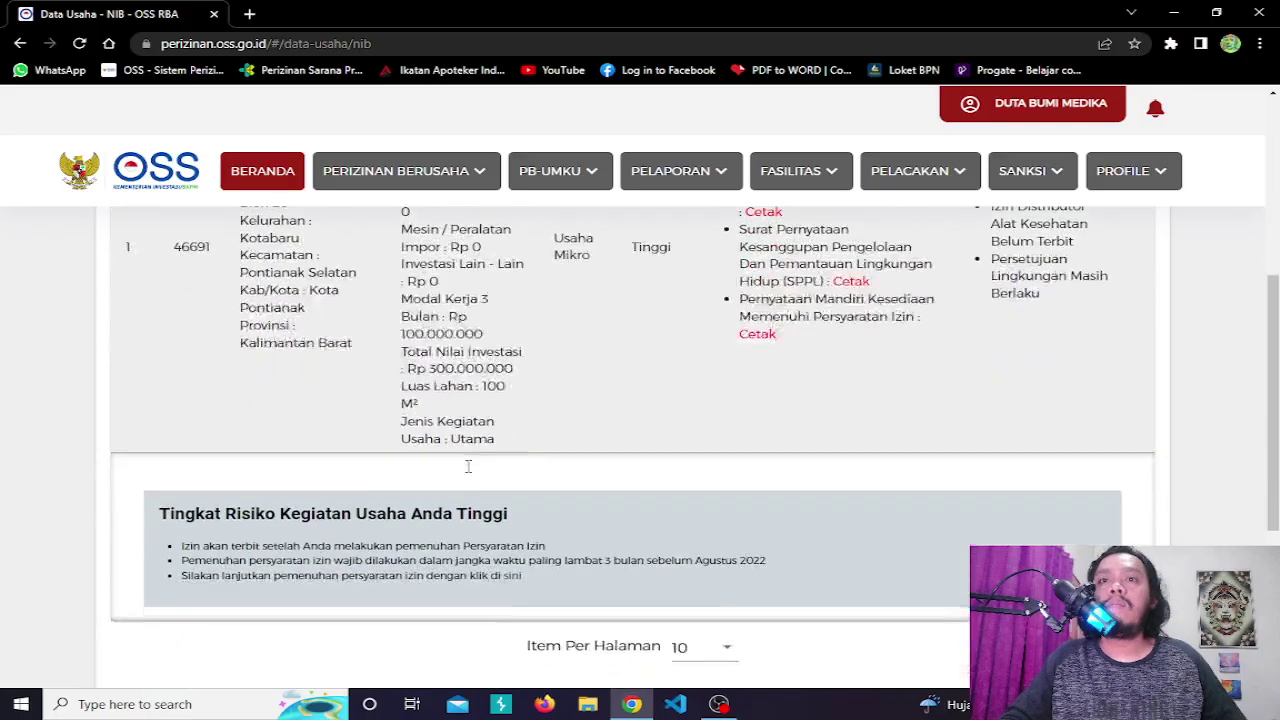
scroll(468, 471, "up", 2)
scroll(467, 472, "up", 2)
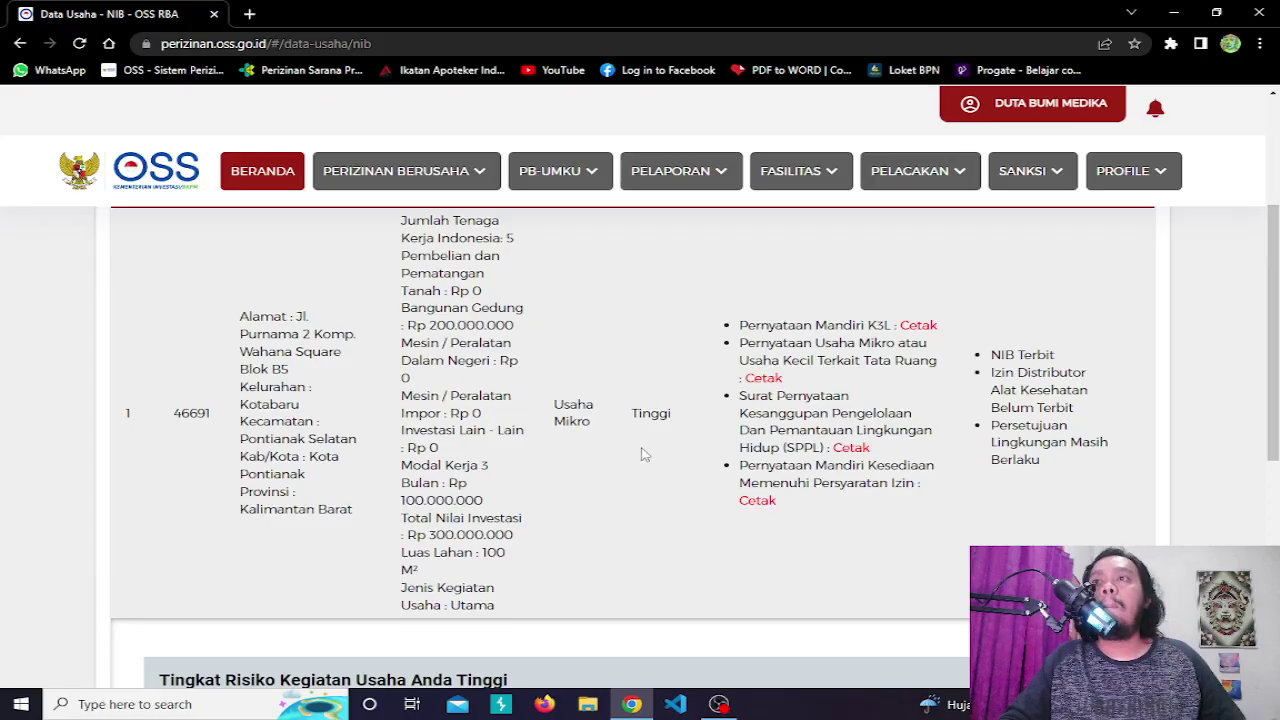
scroll(585, 490, "up", 2)
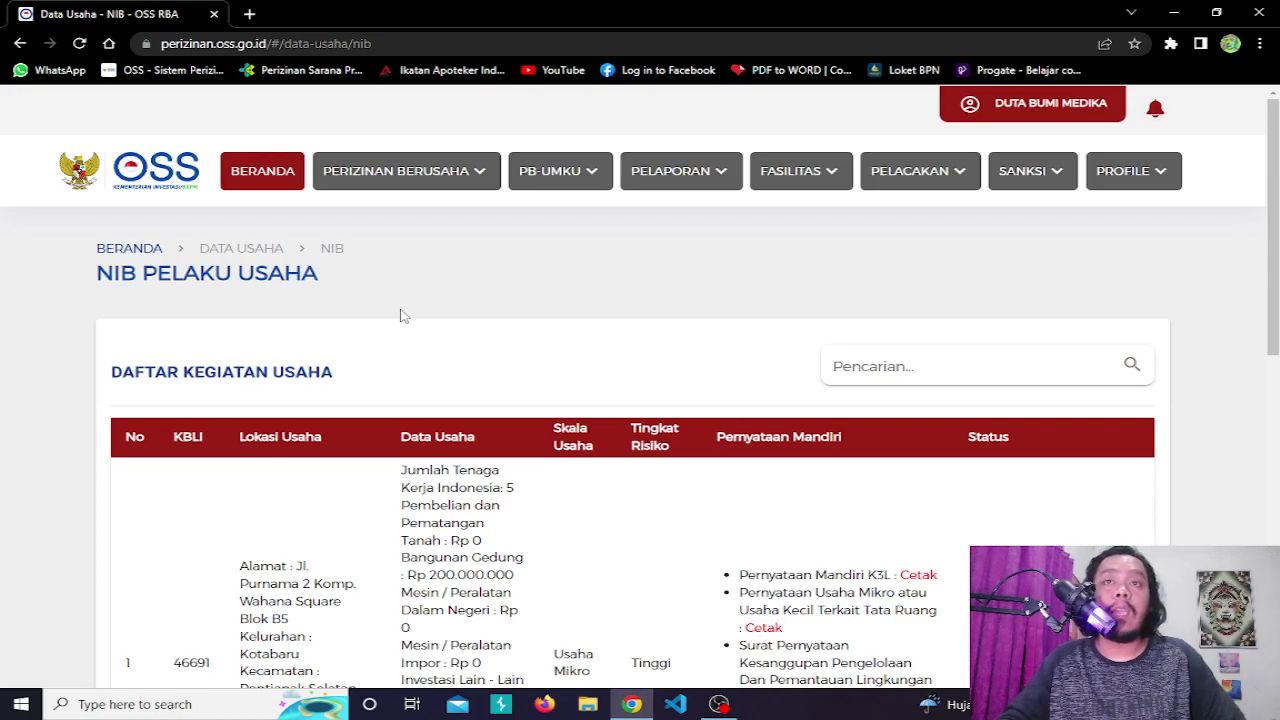
scroll(400, 314, "down", 2)
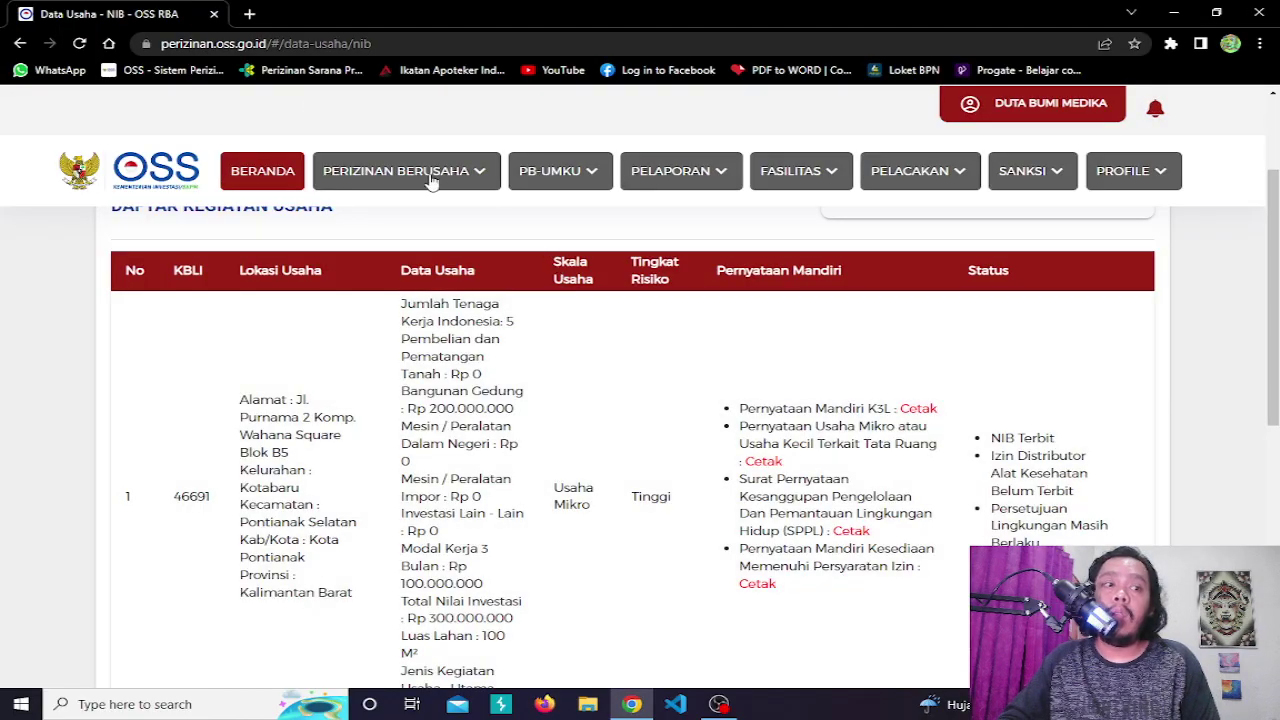
- Open the Pemenuhan Persyaratan page under Perizinan Berusaha and bring the KBLI 46691 activity into view
left_click(430, 178)
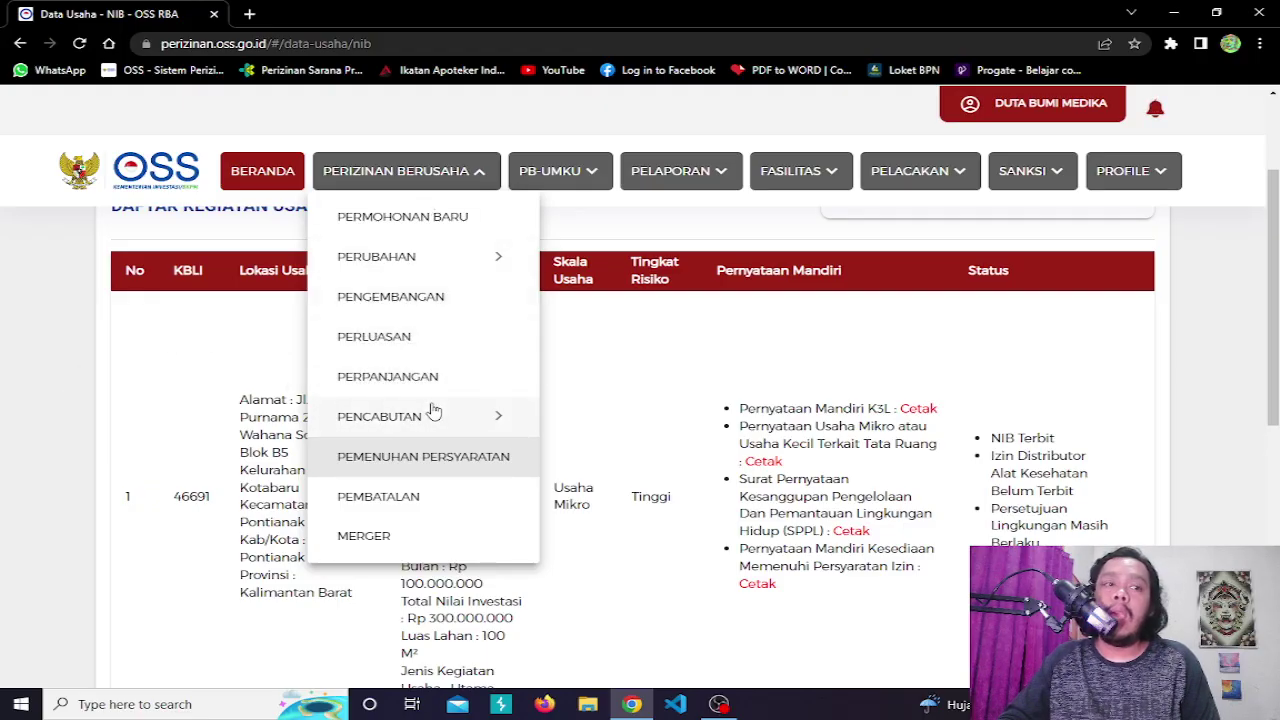
left_click(474, 457)
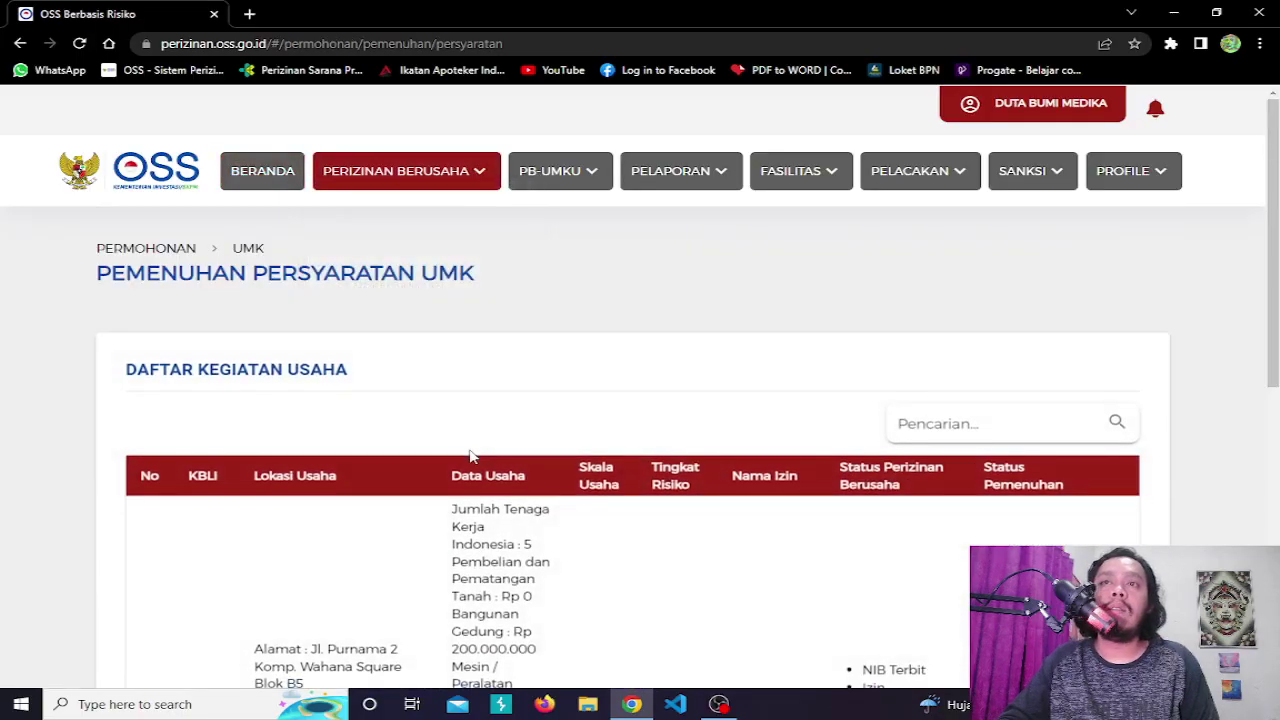
scroll(181, 397, "down", 3)
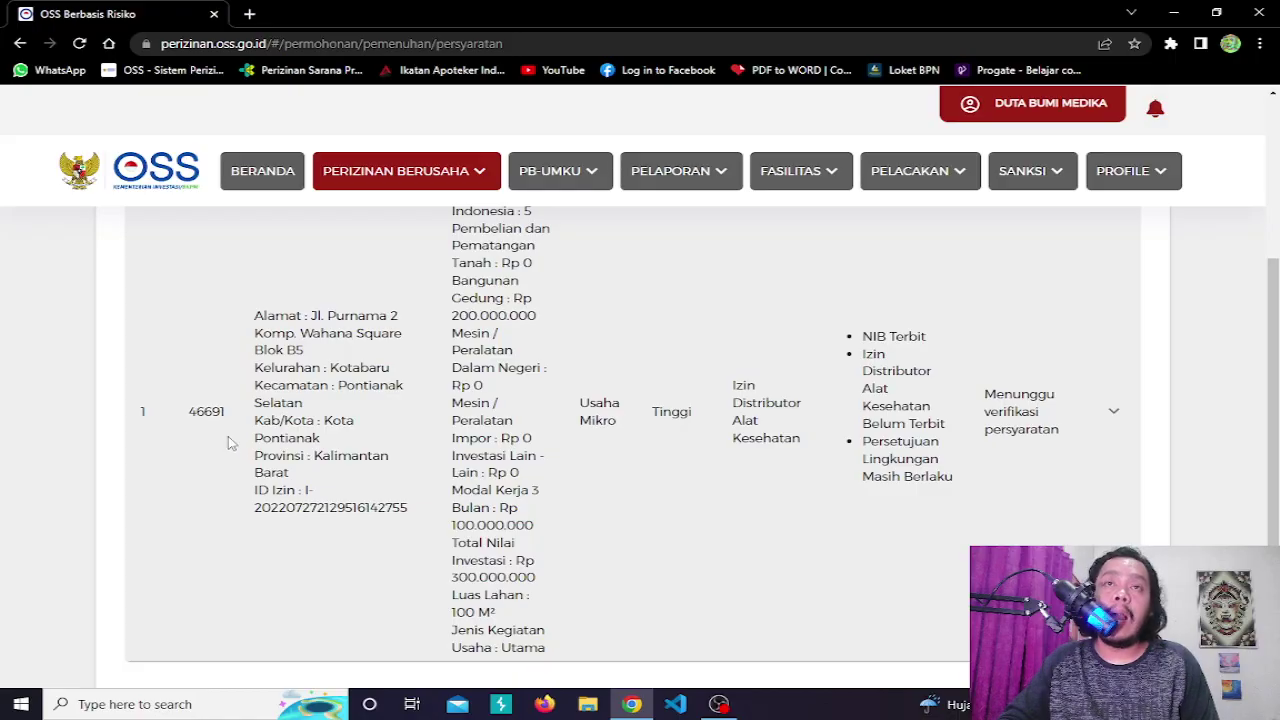
left_click(408, 187)
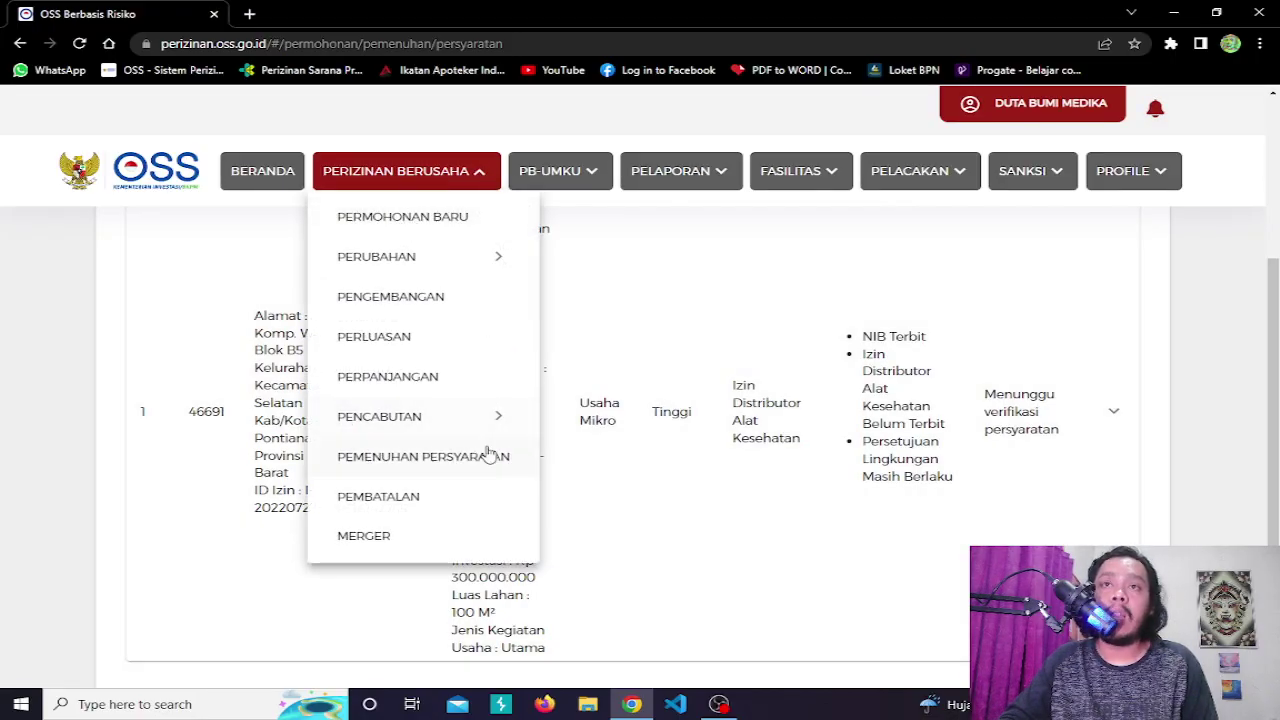
left_click(425, 190)
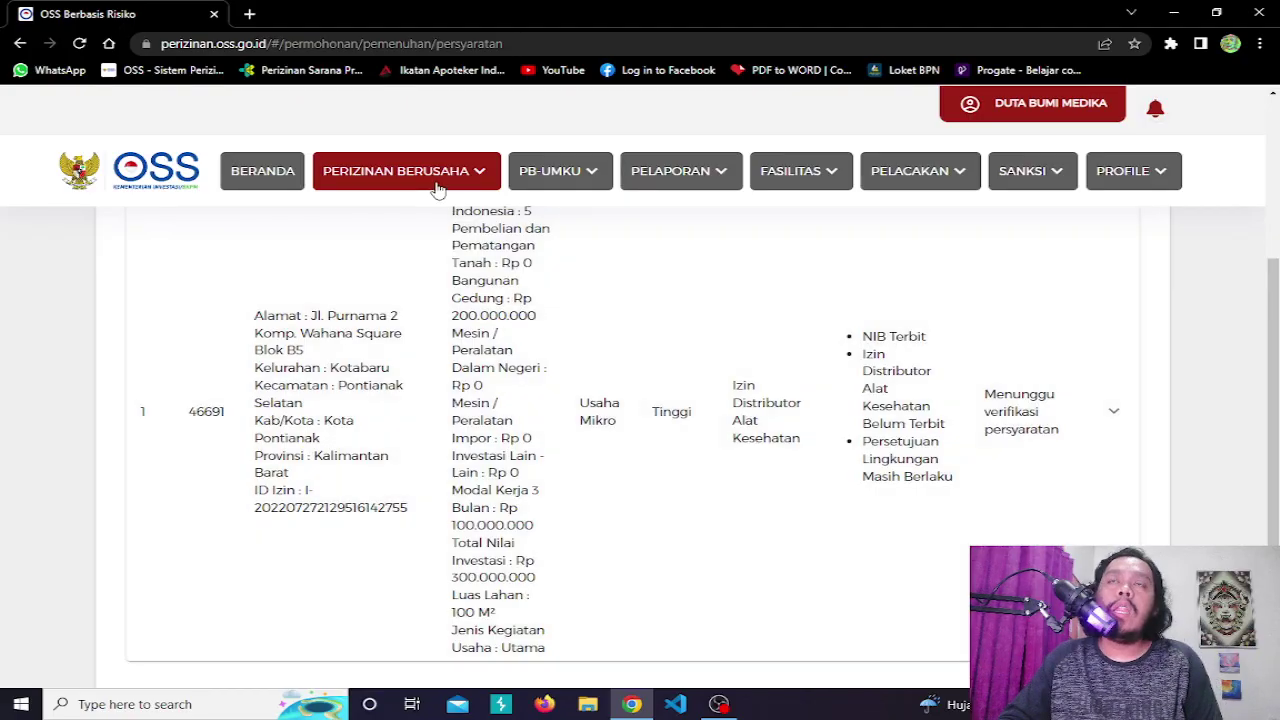
left_click(437, 188)
left_click(474, 468)
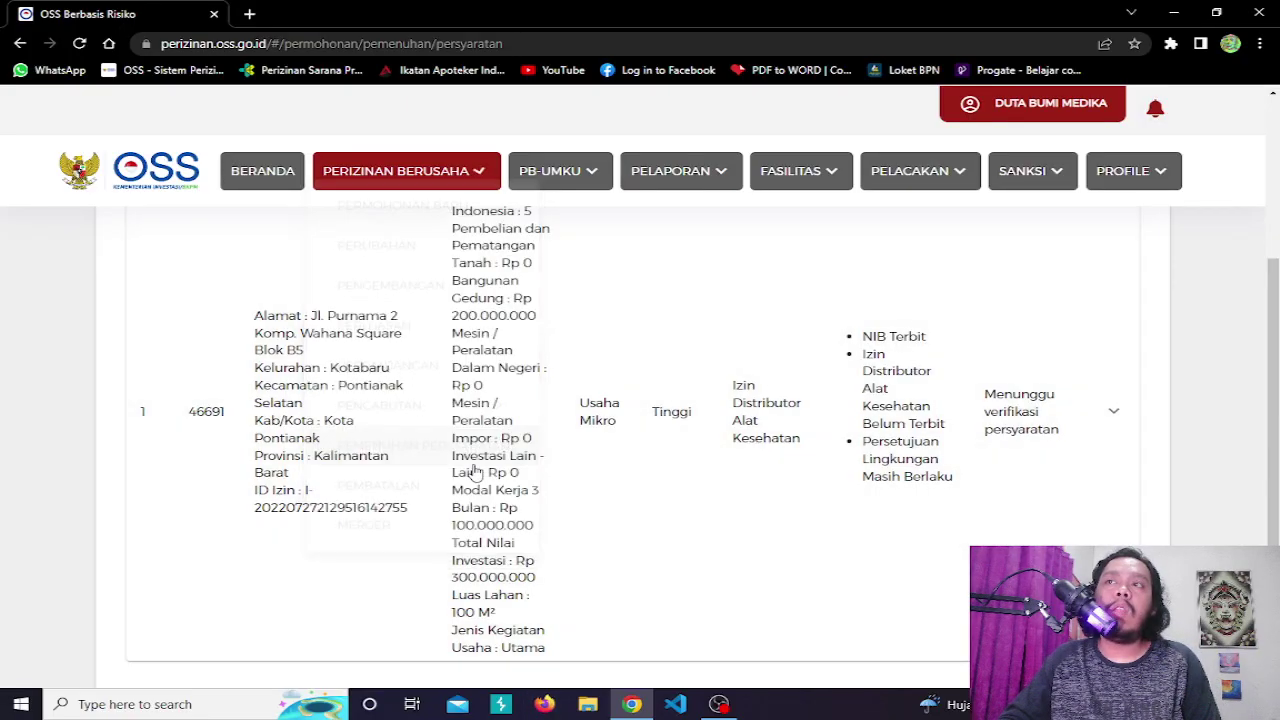
scroll(594, 540, "up", 1)
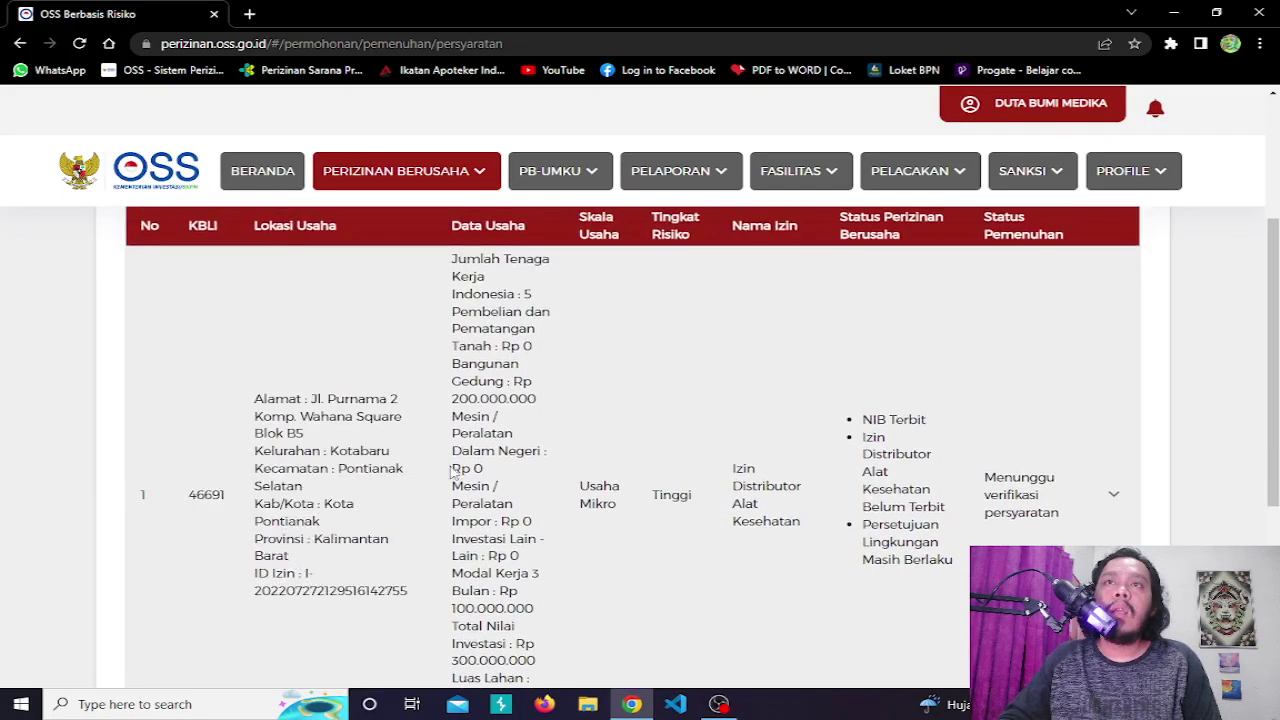
scroll(426, 475, "down", 1)
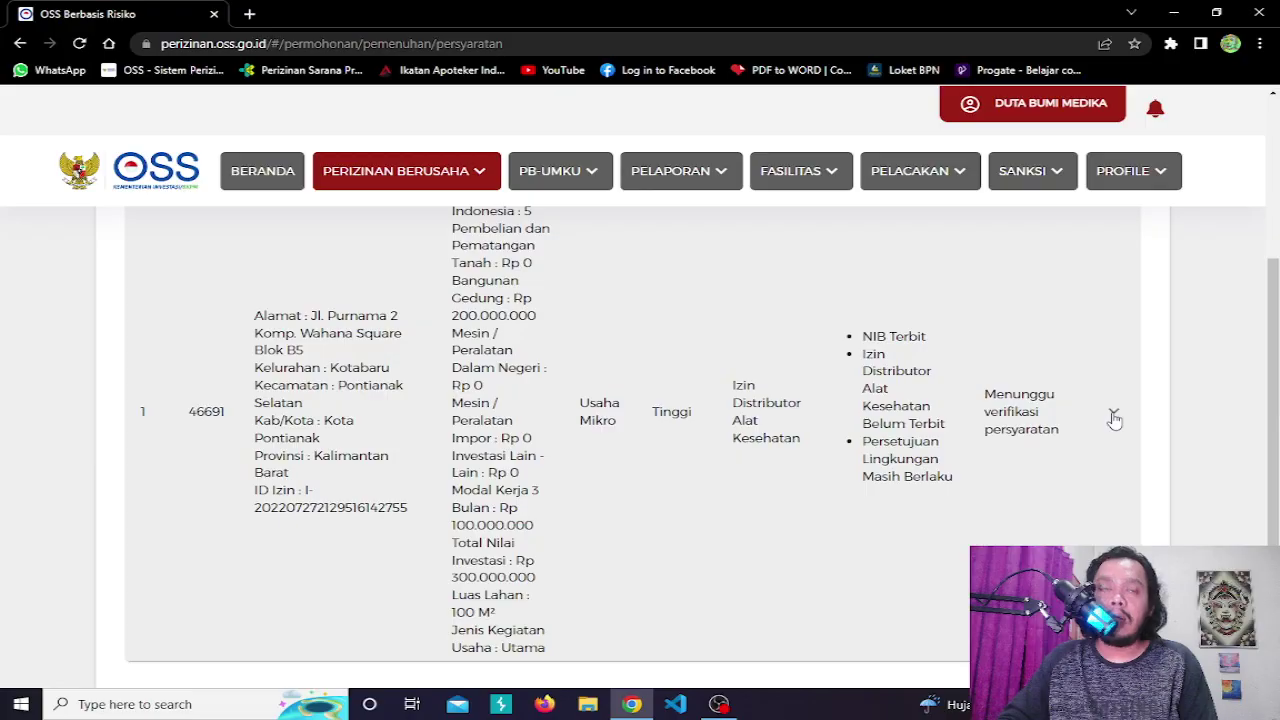
- Expand the KBLI 46691 activity and launch its licence requirement fulfilment in the K/L system
left_click(1114, 416)
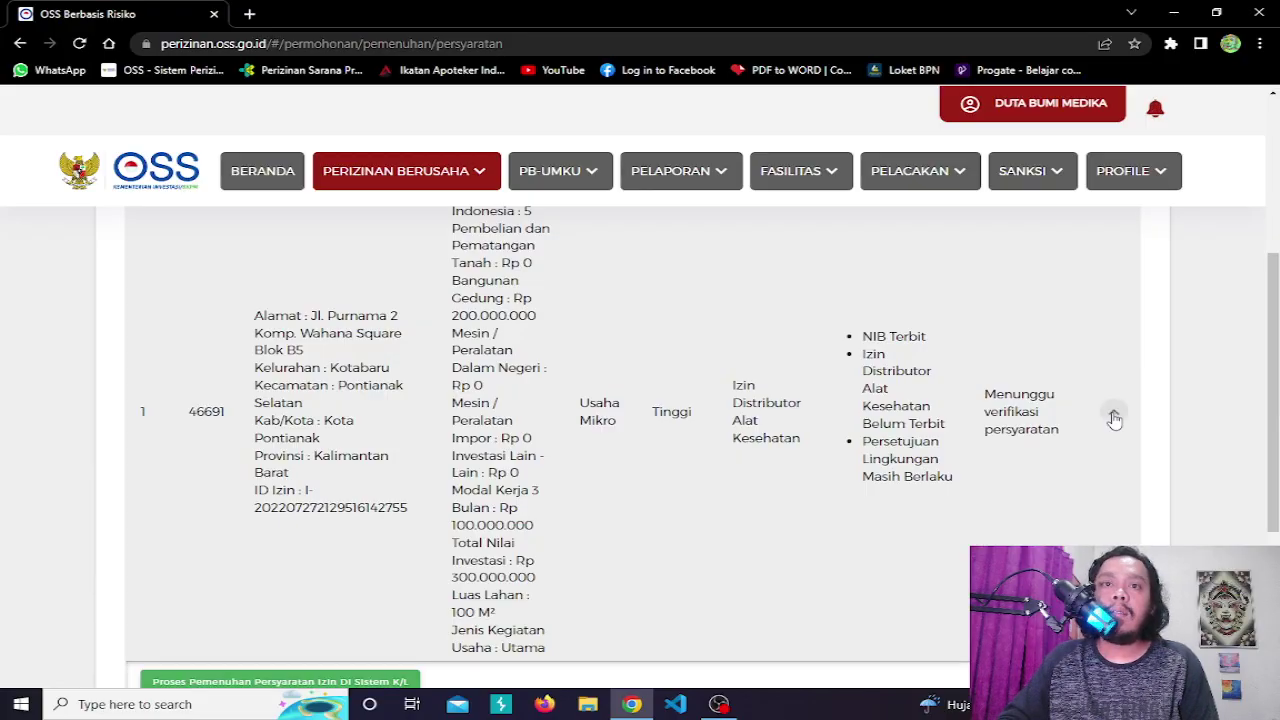
scroll(1090, 440, "down", 1)
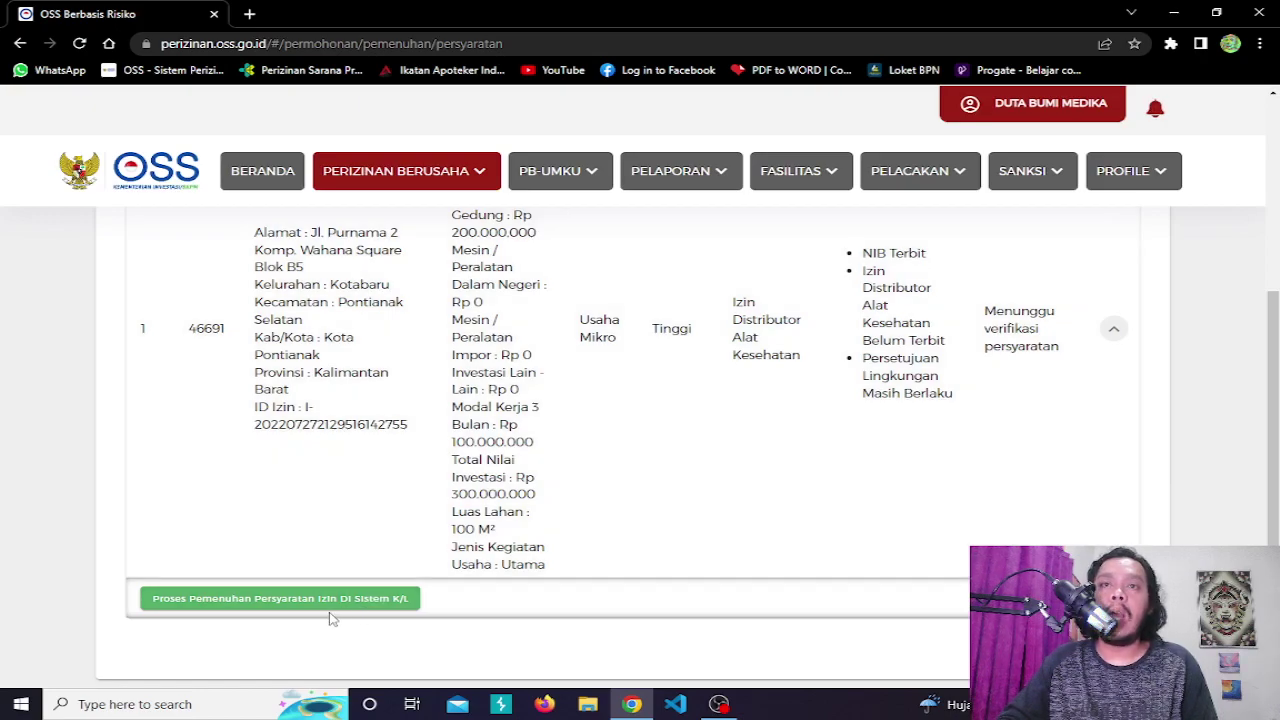
left_click(286, 600)
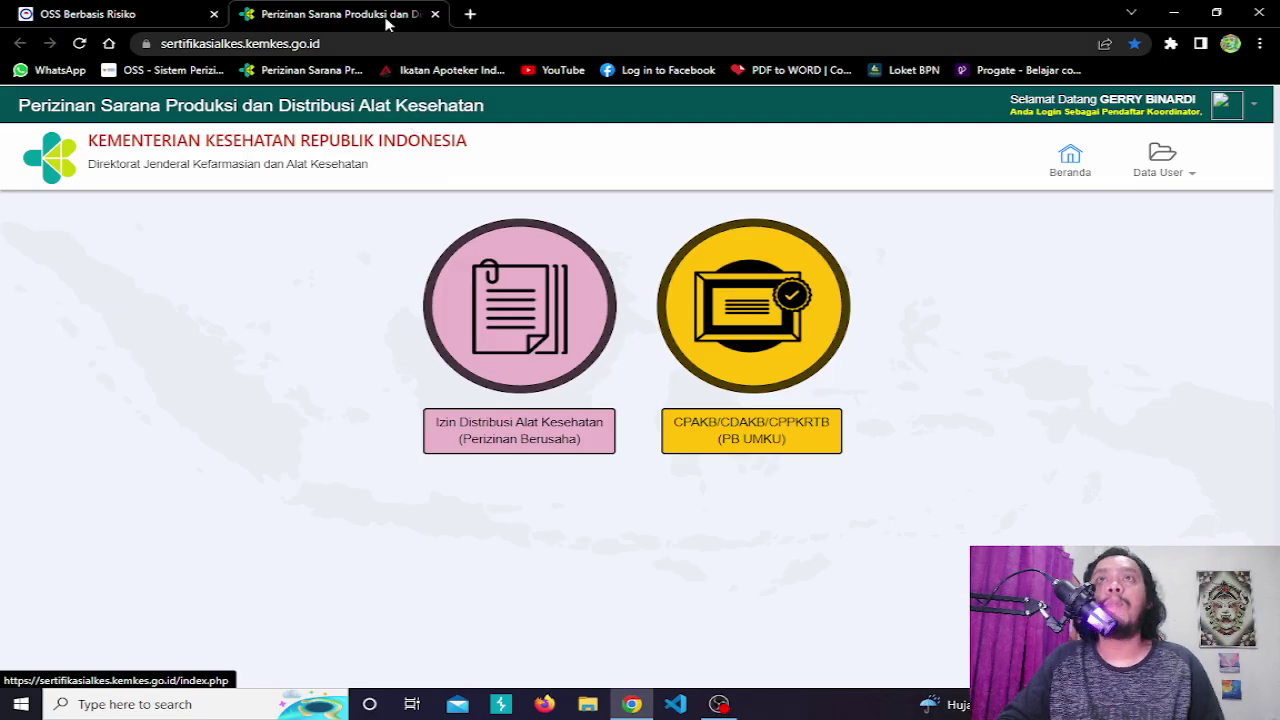
left_click(436, 14)
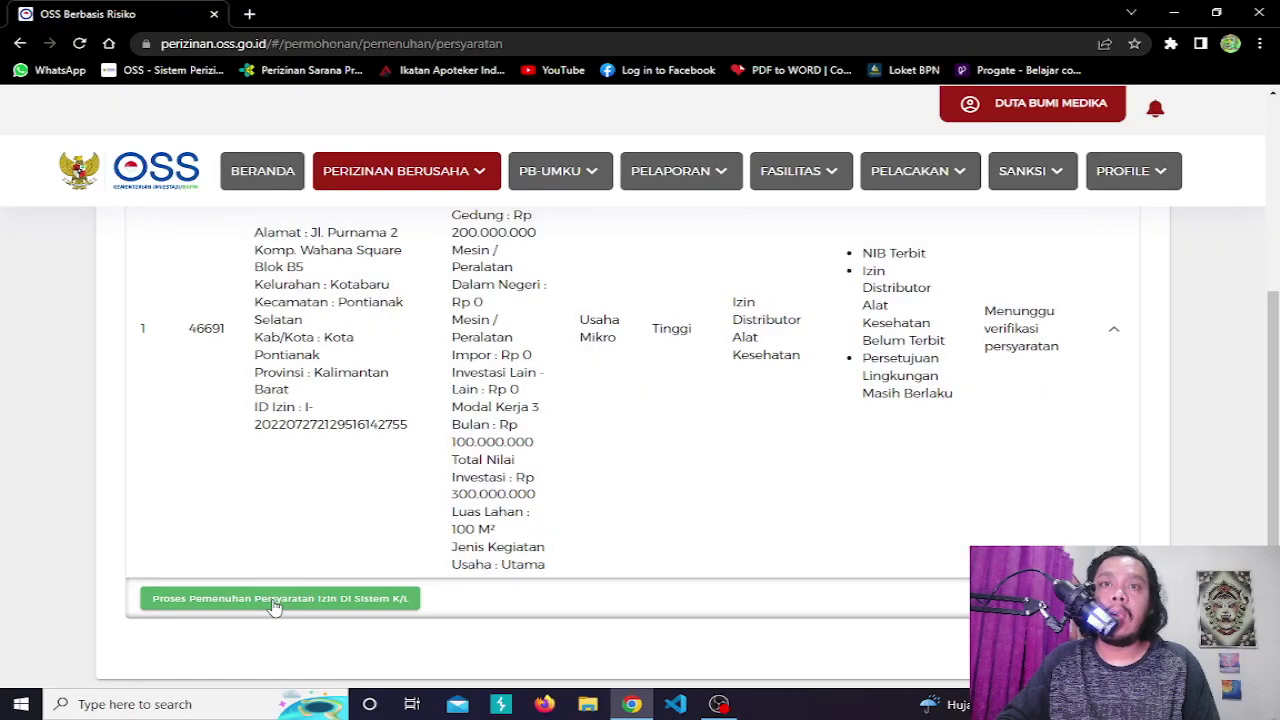
left_click(275, 600)
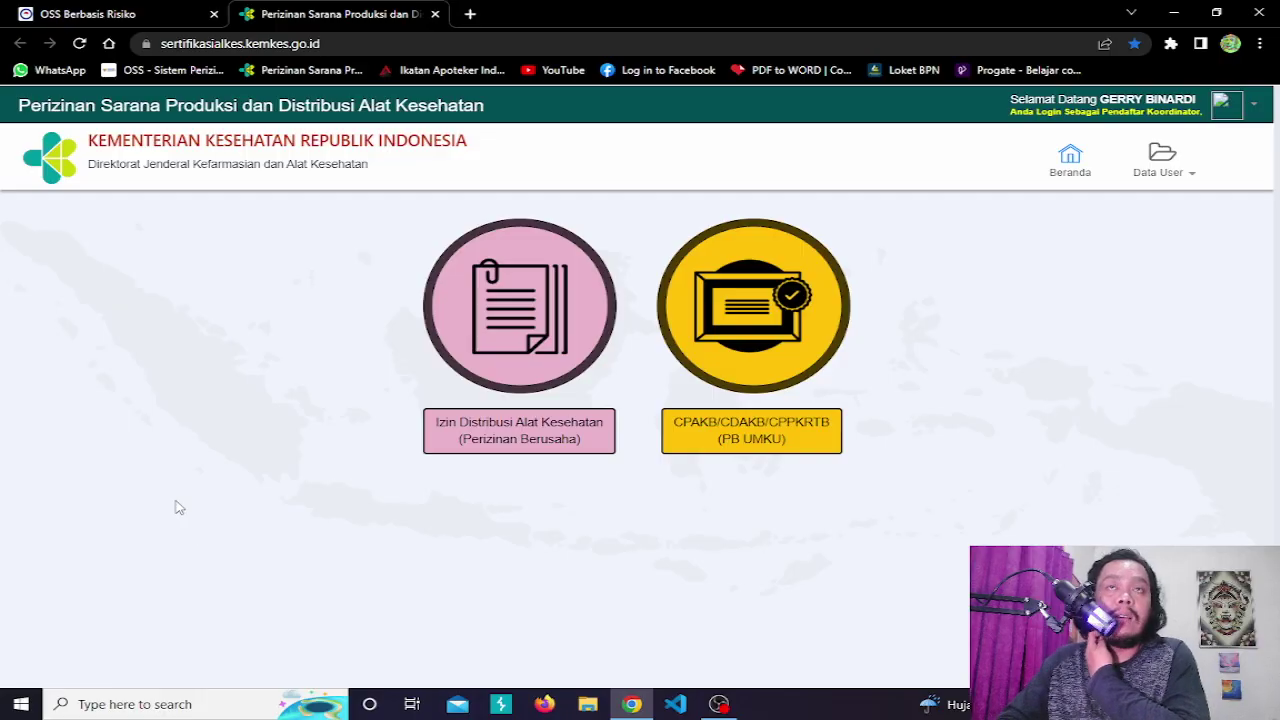
mouse_move(125, 8)
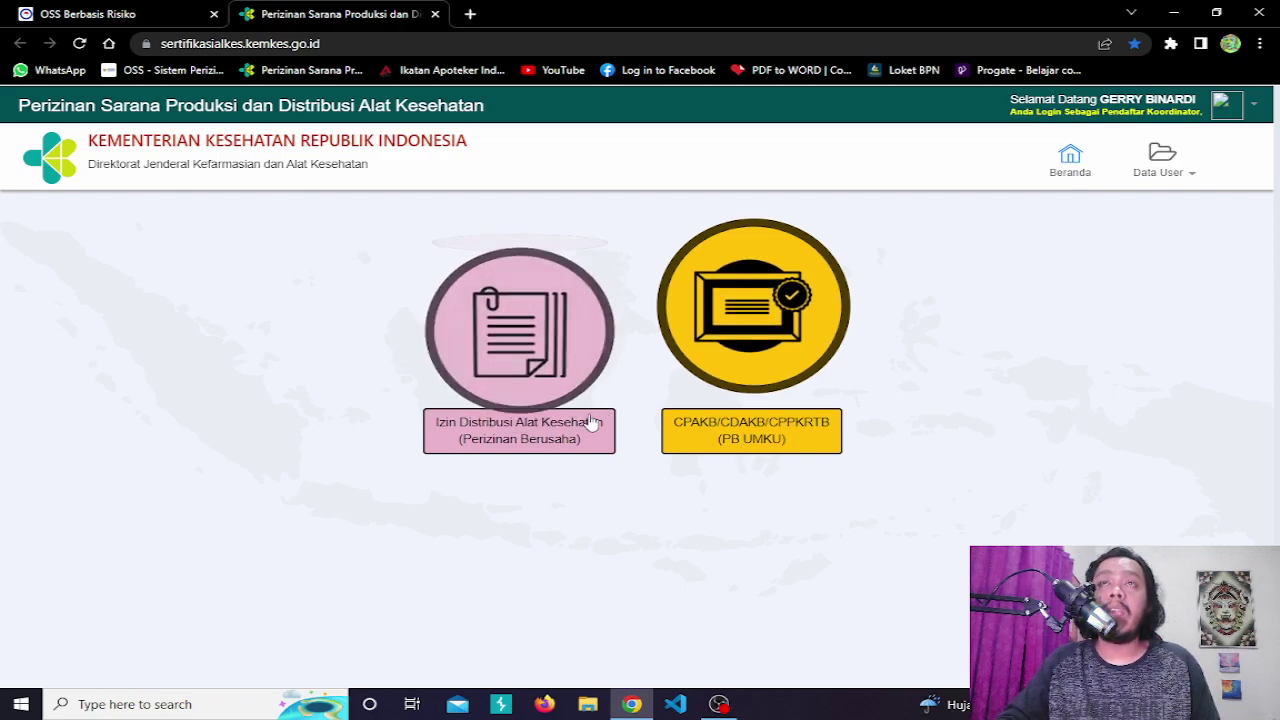
left_click(115, 10)
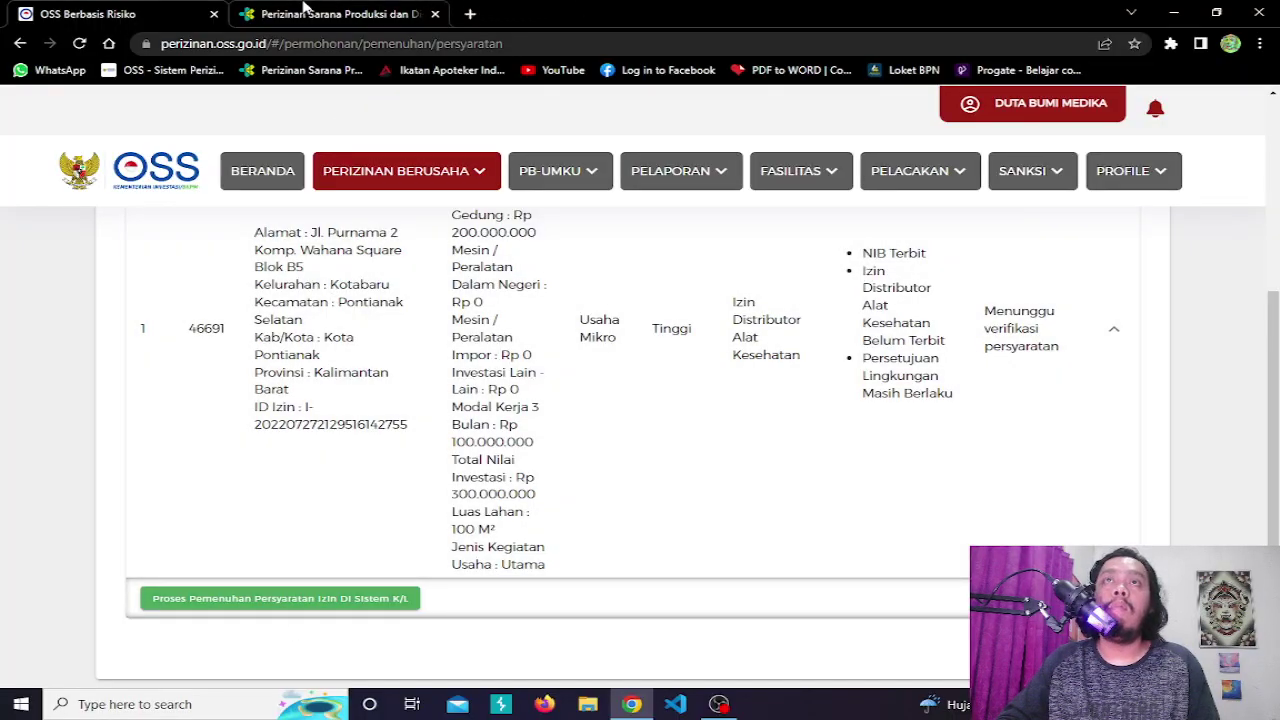
left_click(305, 12)
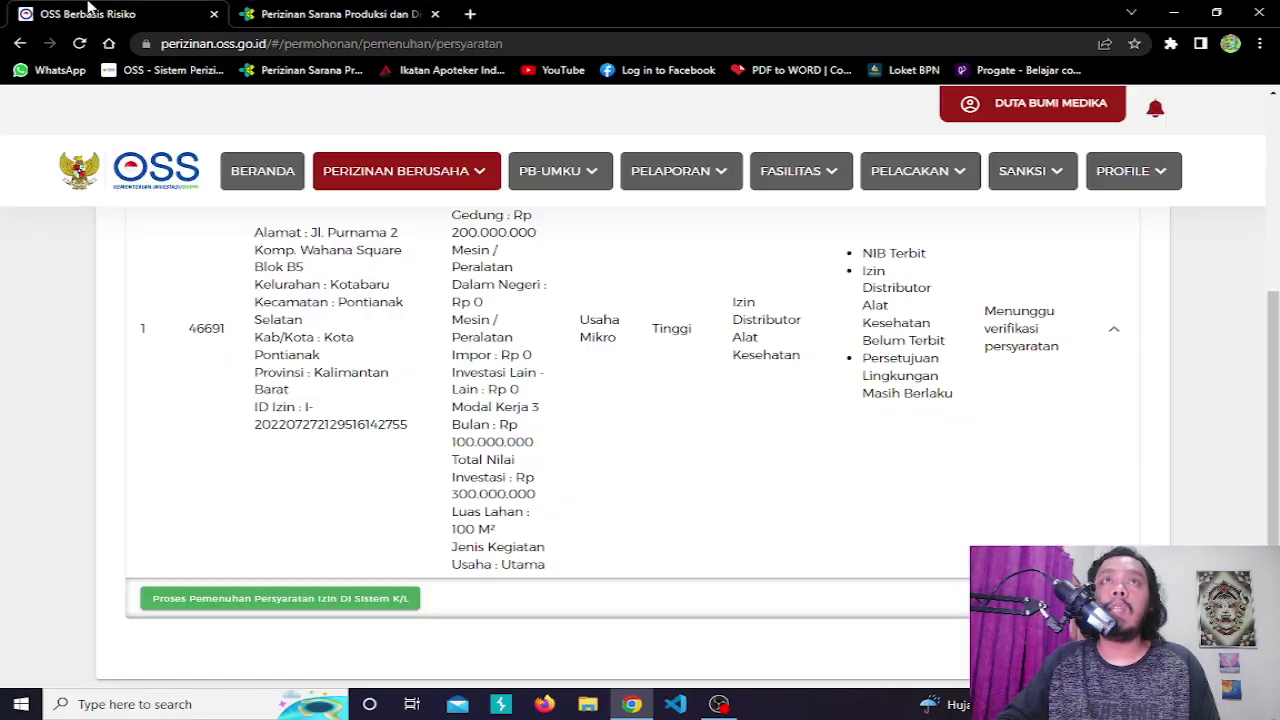
left_click(92, 12)
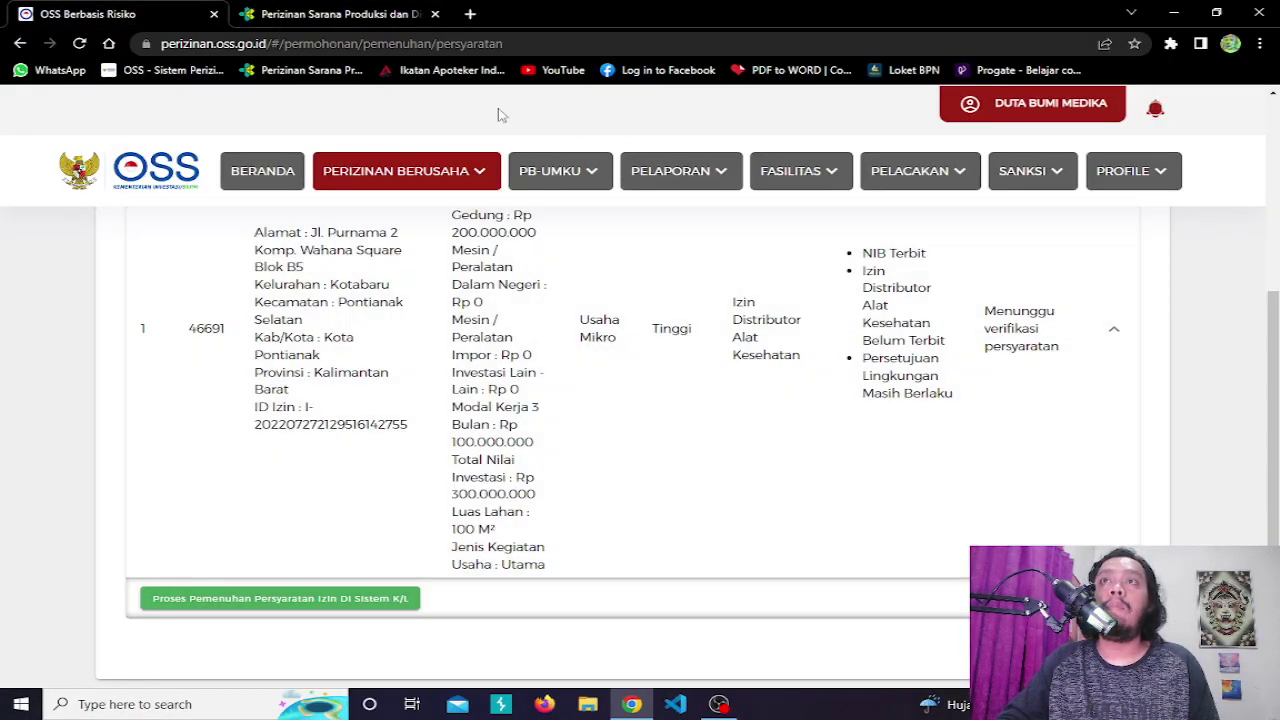
left_click(571, 174)
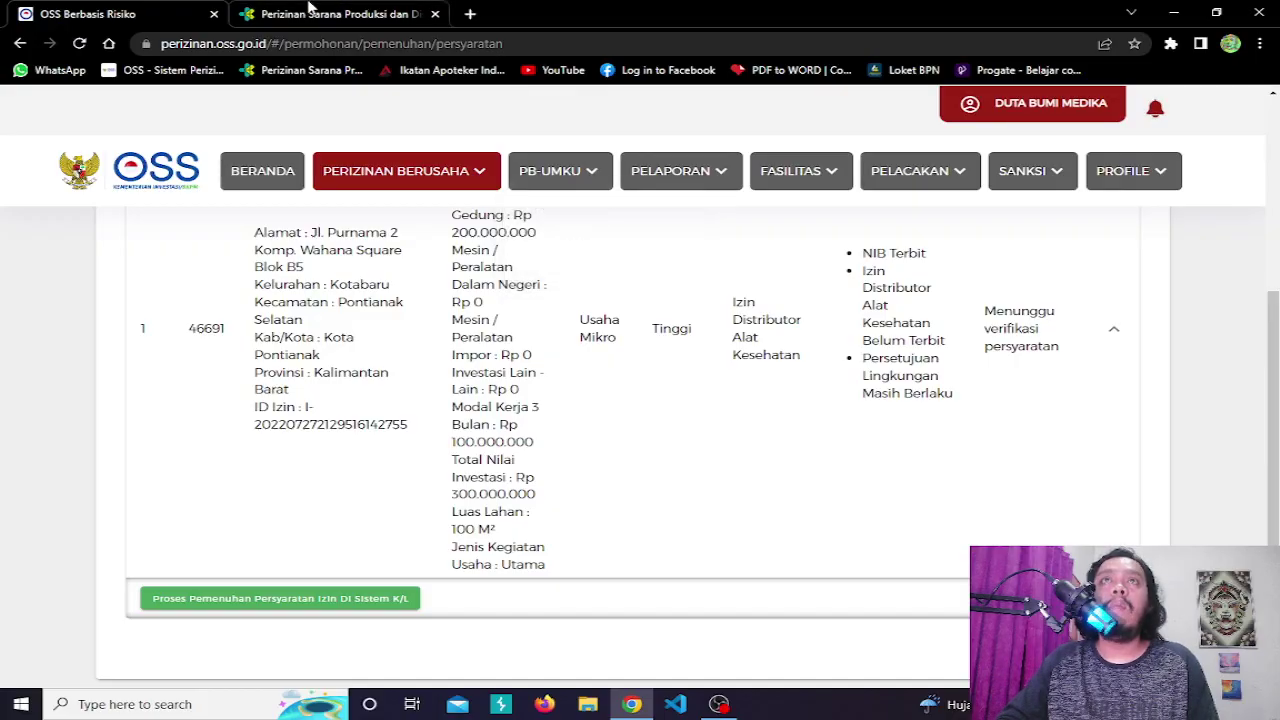
left_click(406, 16)
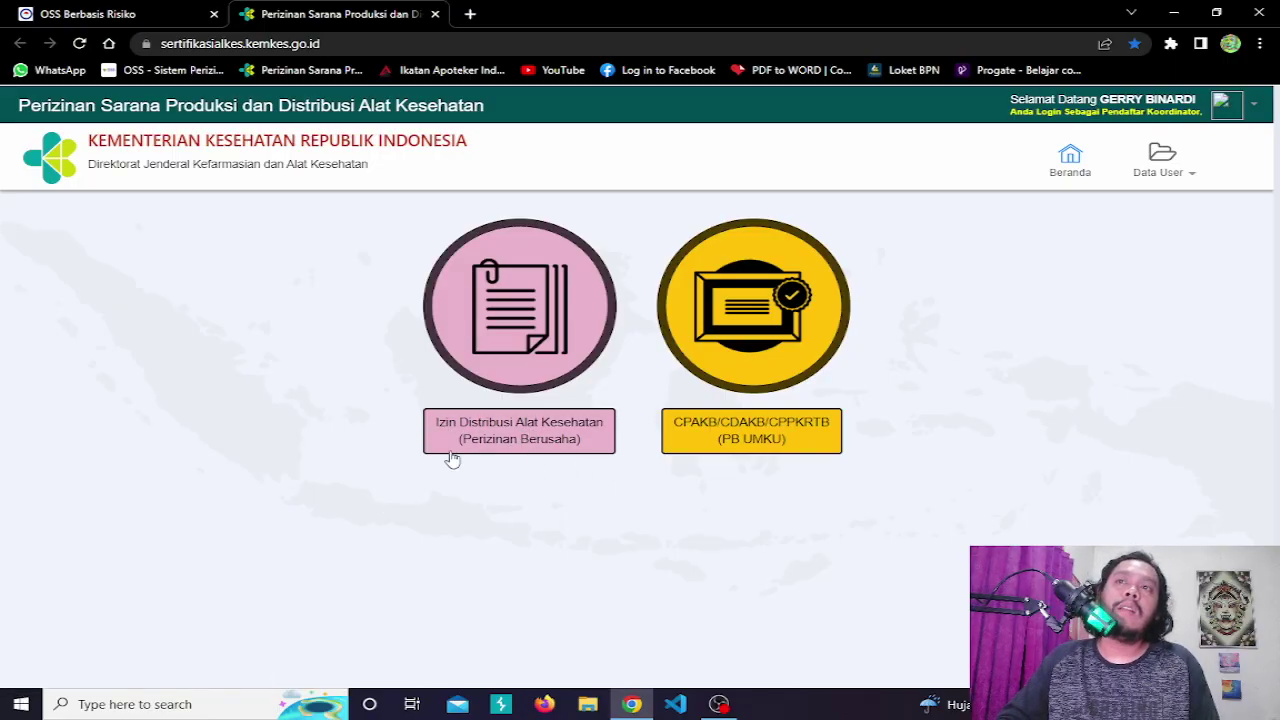
left_click(503, 455)
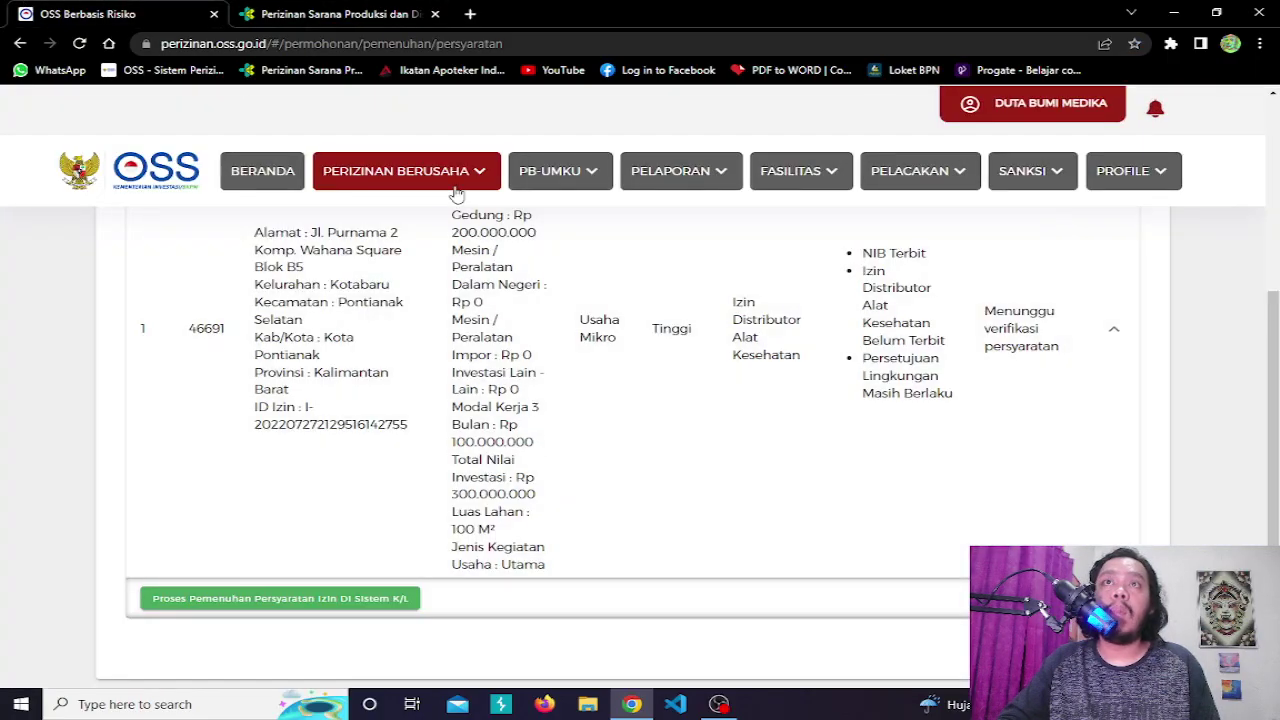
left_click(457, 190)
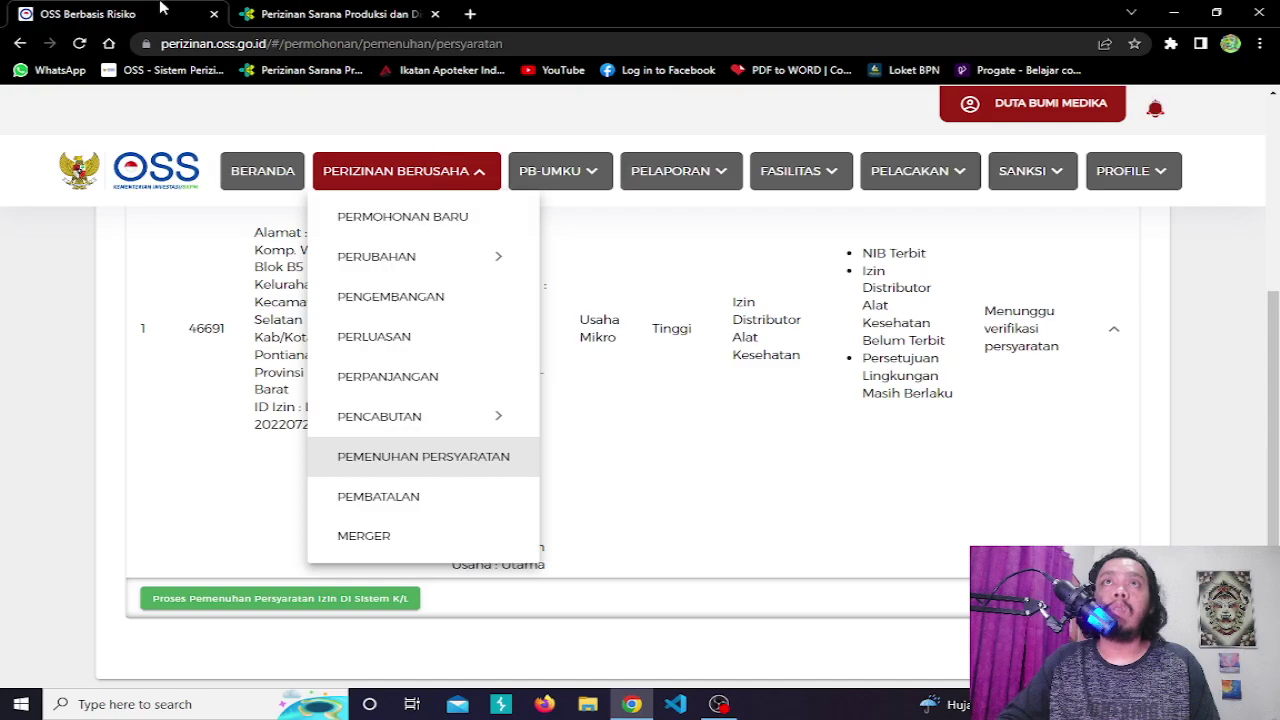
- Switch to the Kemenkes licensing site, enter Izin Distribusi Alat Kesehatan (Perizinan Berusaha) and agree to the Pakta Integritas
left_click(328, 11)
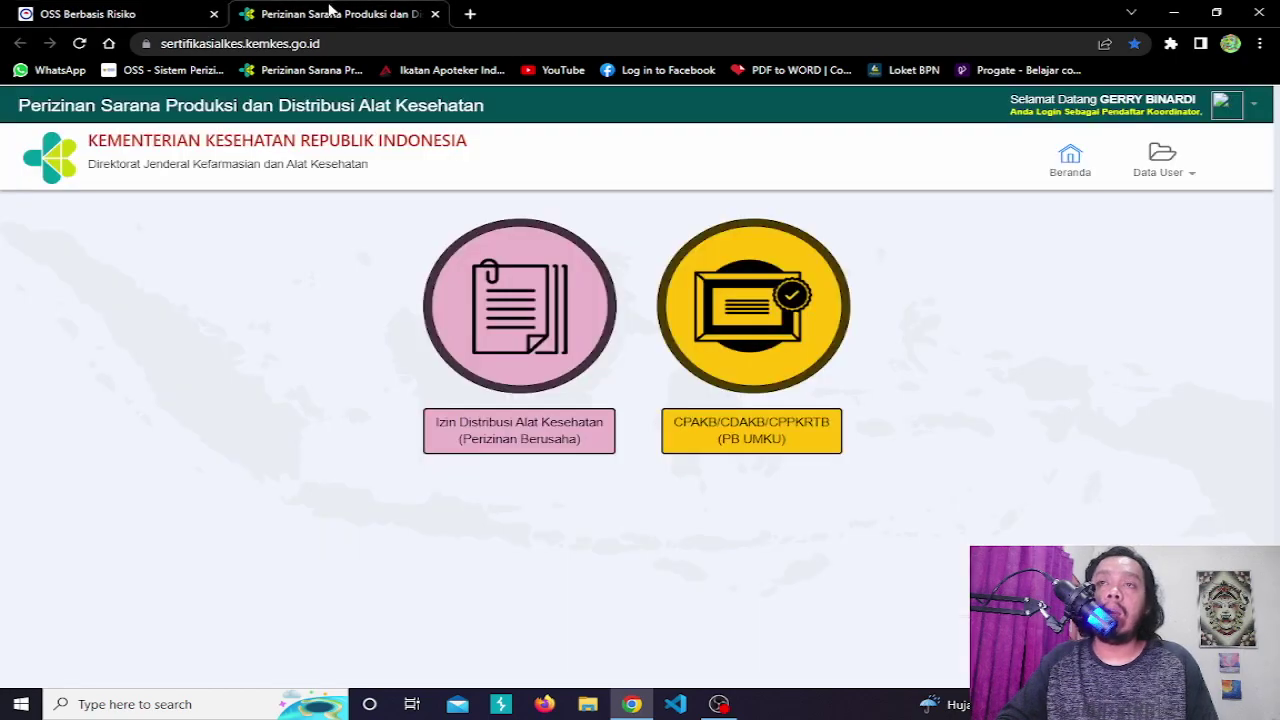
left_click(497, 432)
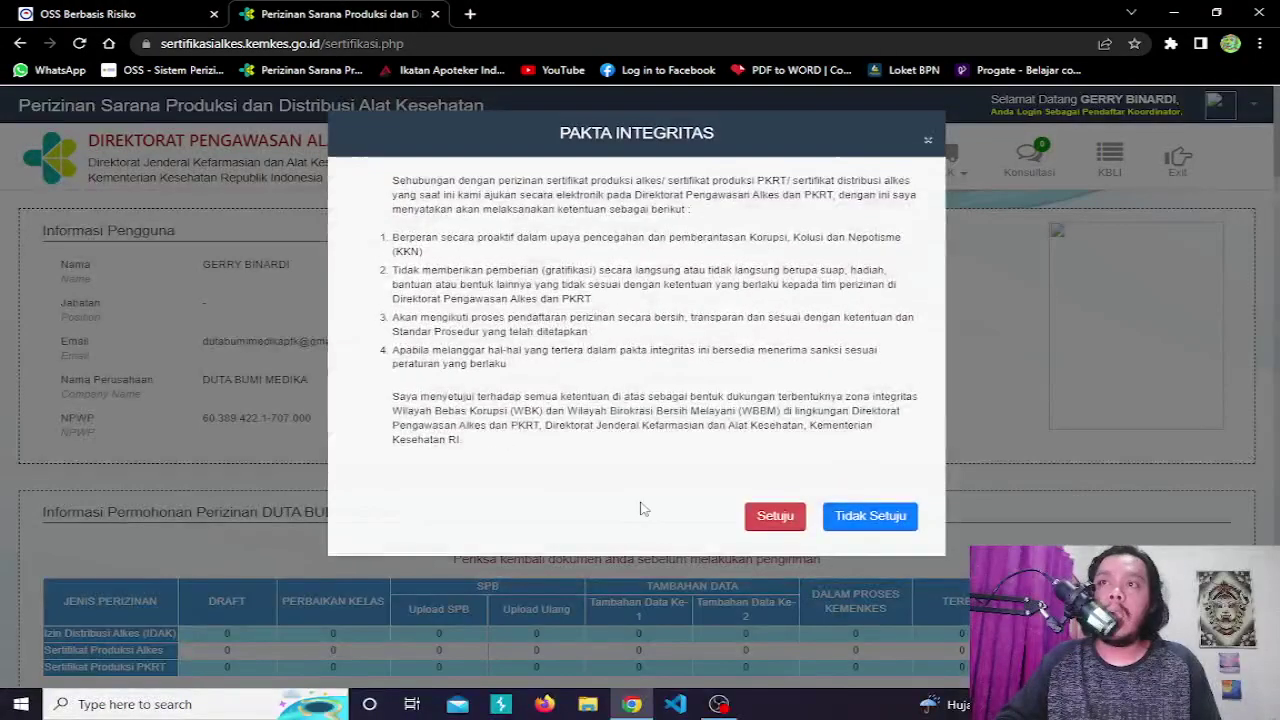
left_click(770, 518)
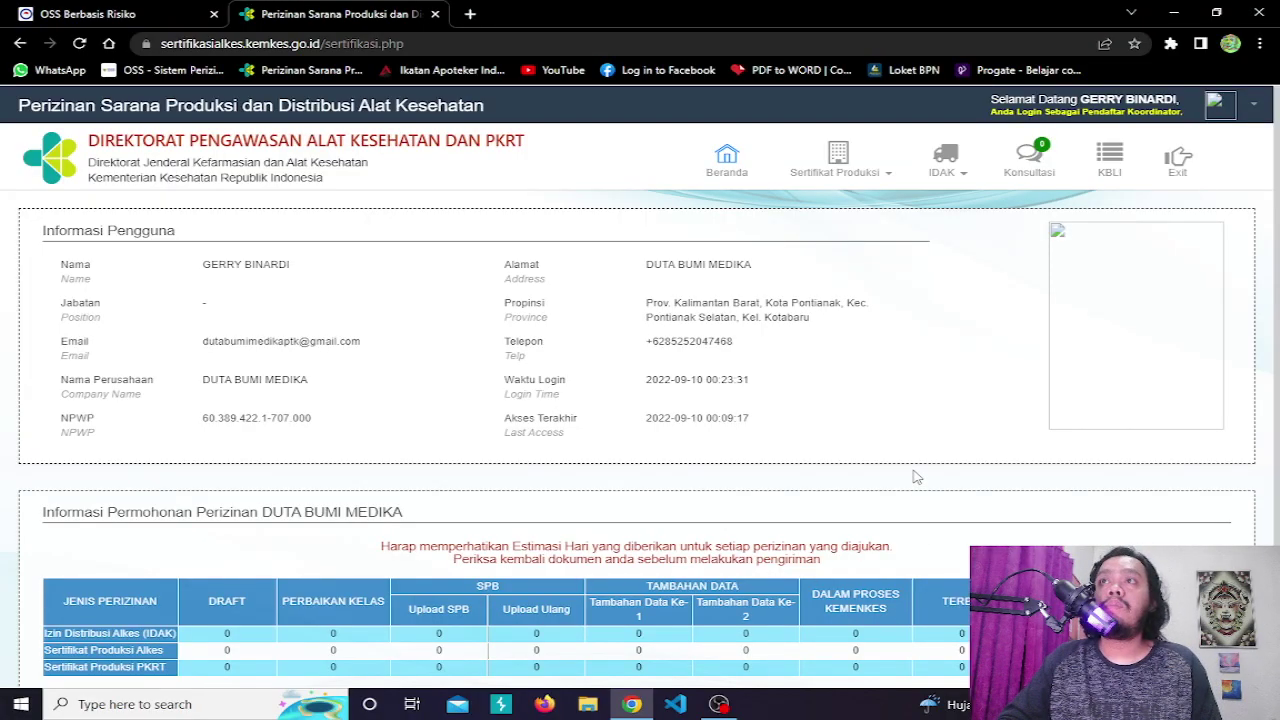
- Open a new IDAK application form (IDAK Baru) for the medical device distribution licence
left_click(944, 190)
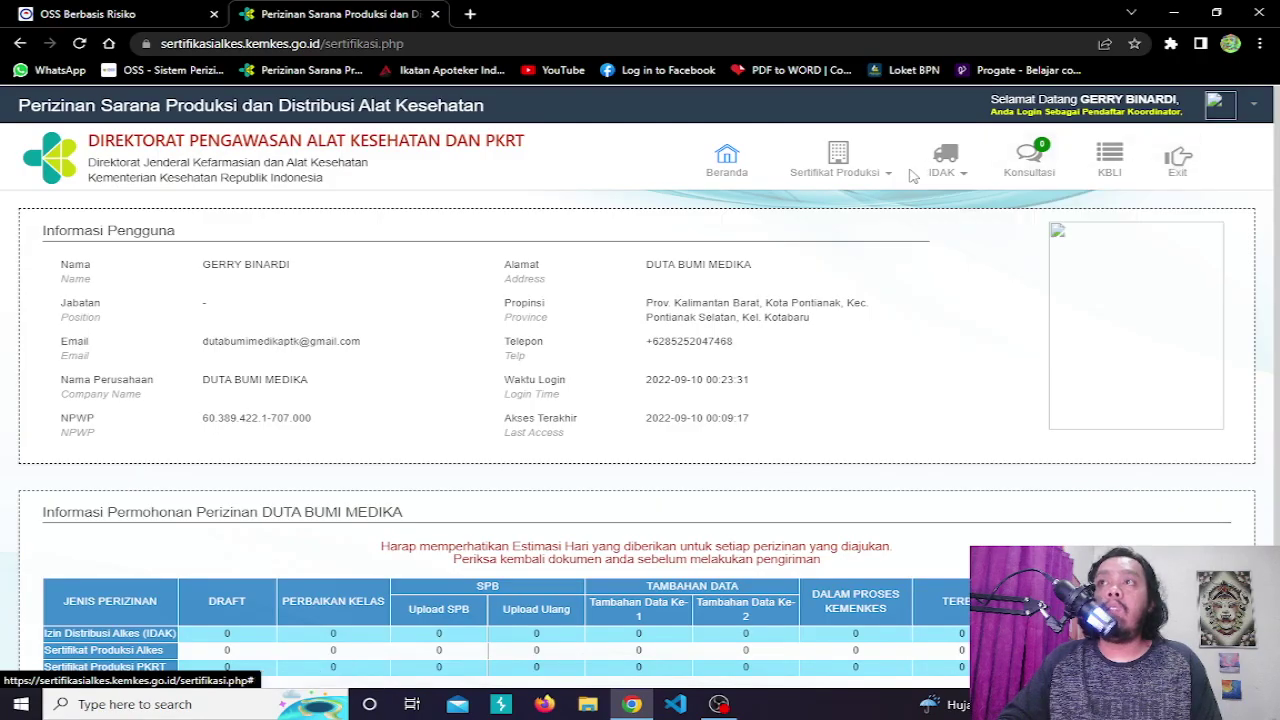
mouse_move(940, 176)
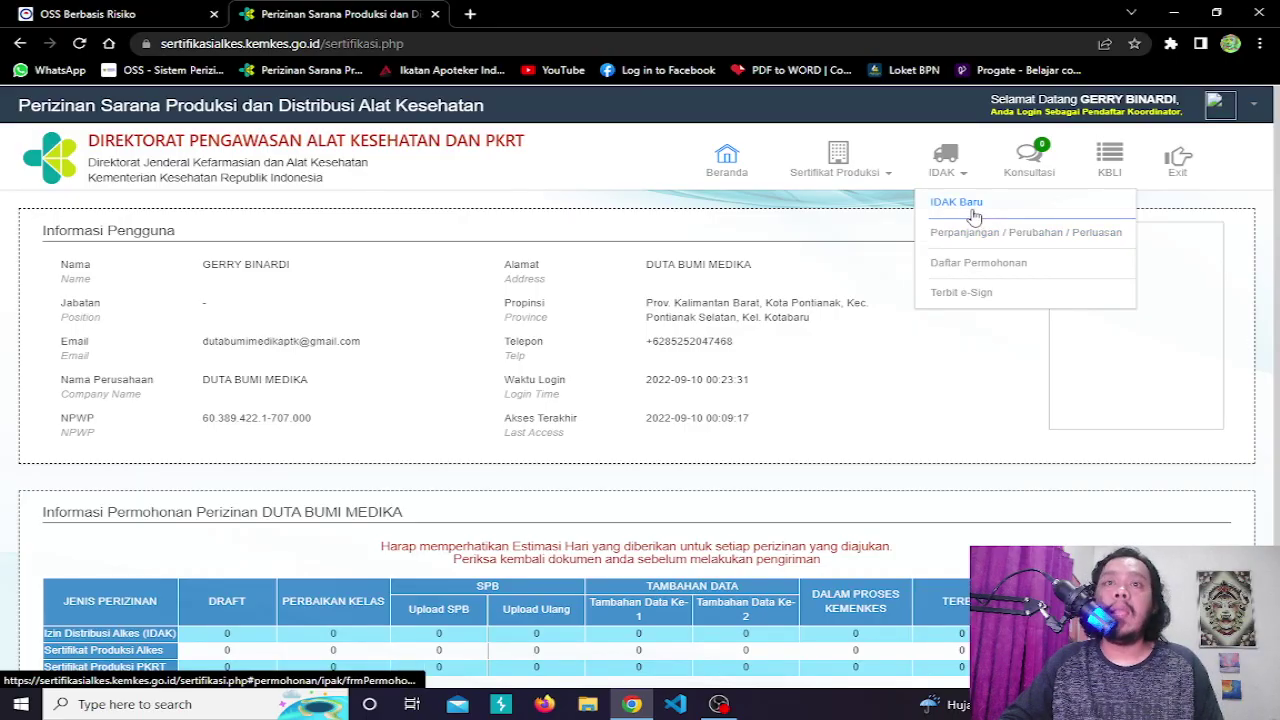
left_click(973, 215)
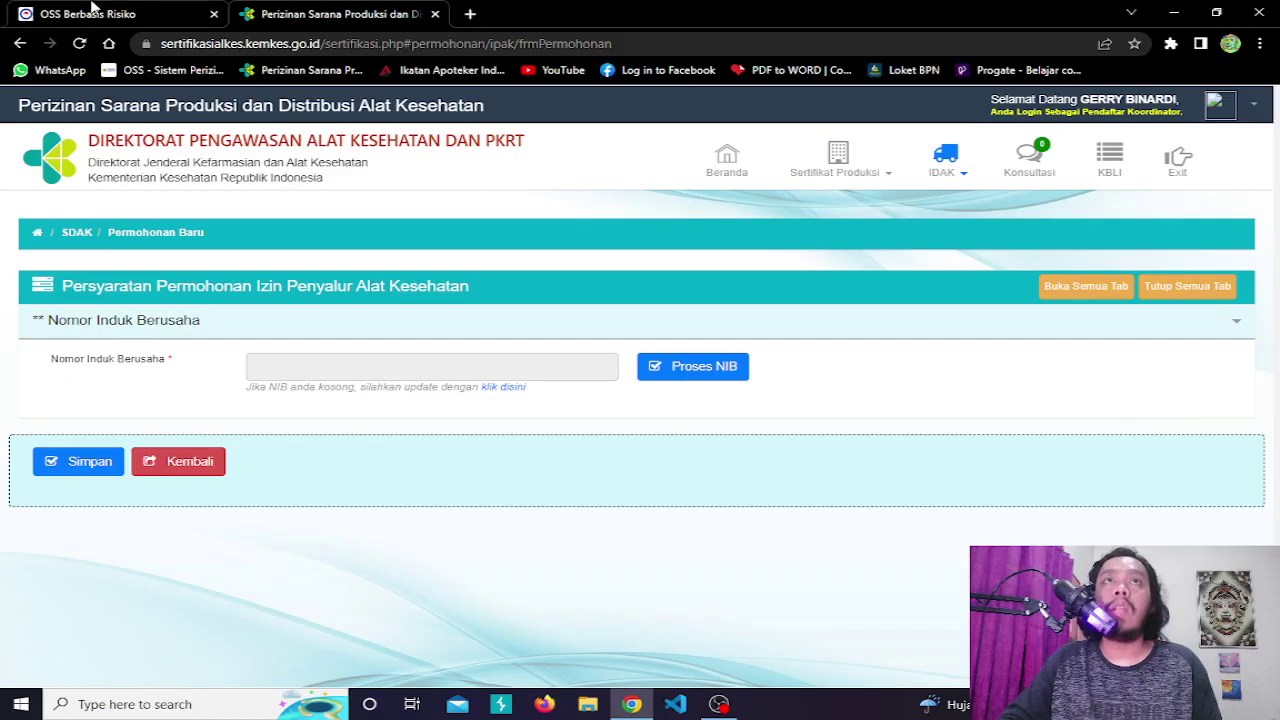
- Open the company data page from the new application form's link for updating an empty NIB
left_click(96, 12)
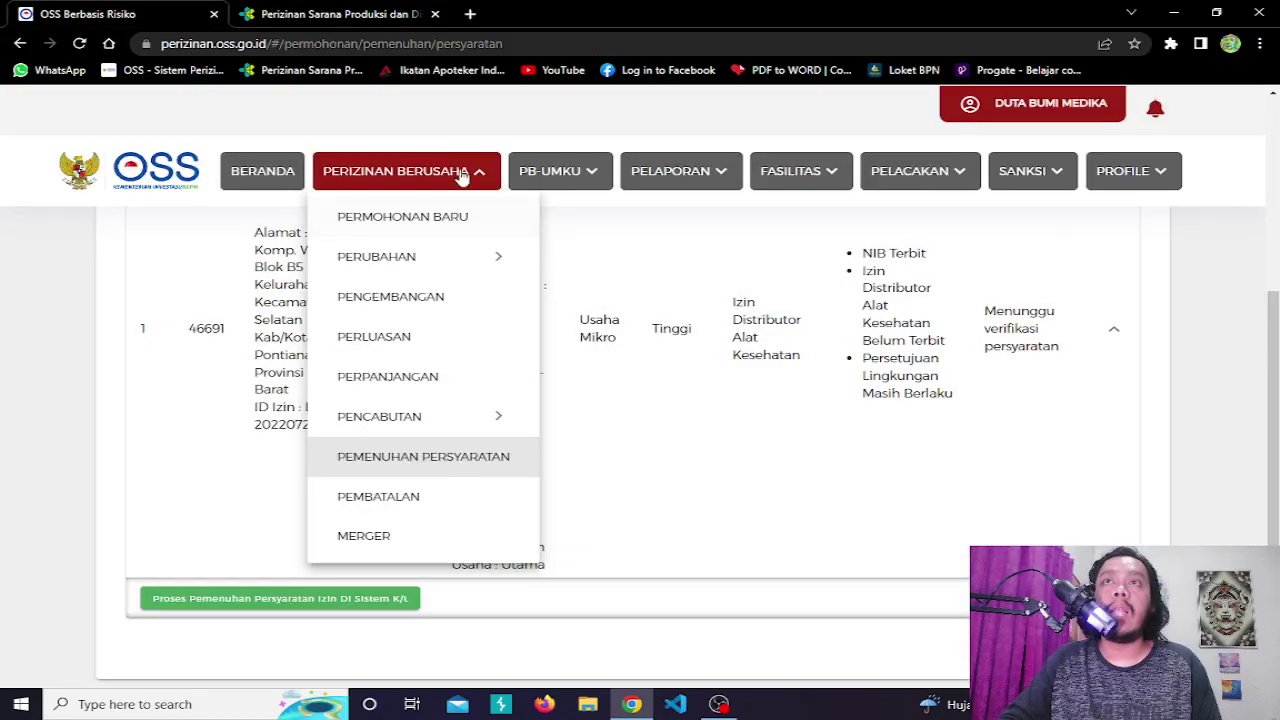
left_click(463, 178)
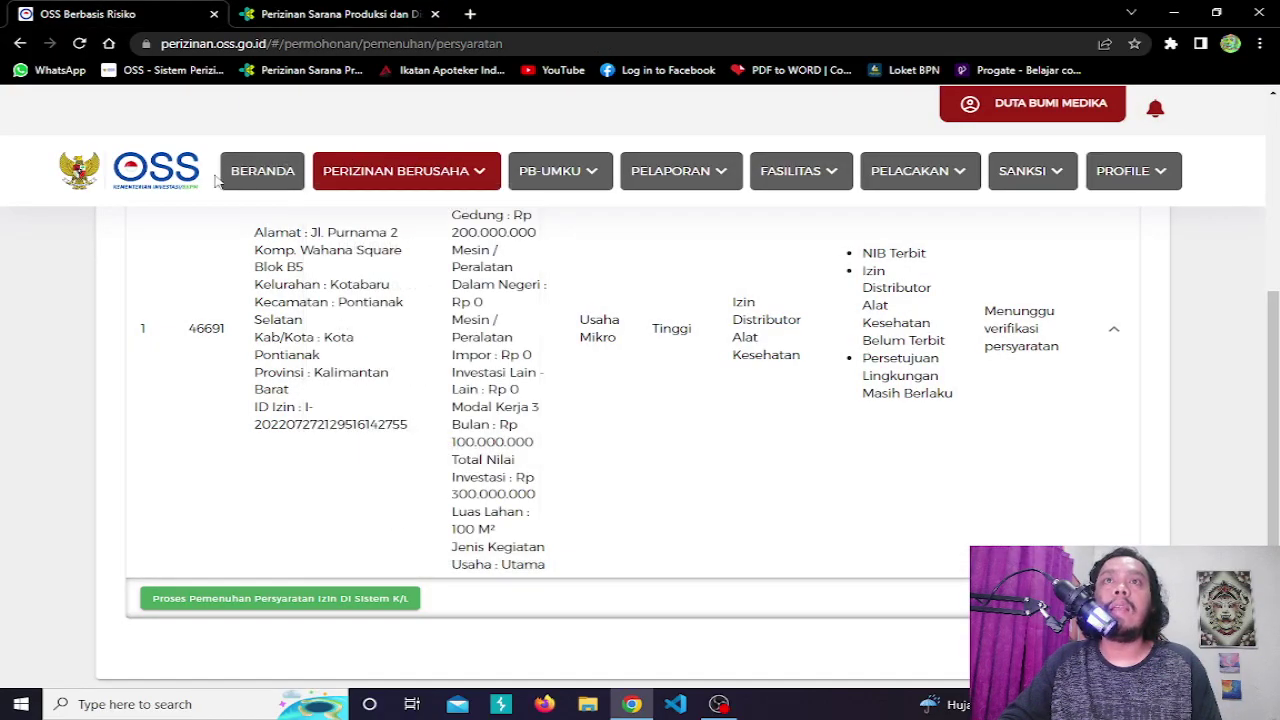
left_click(282, 12)
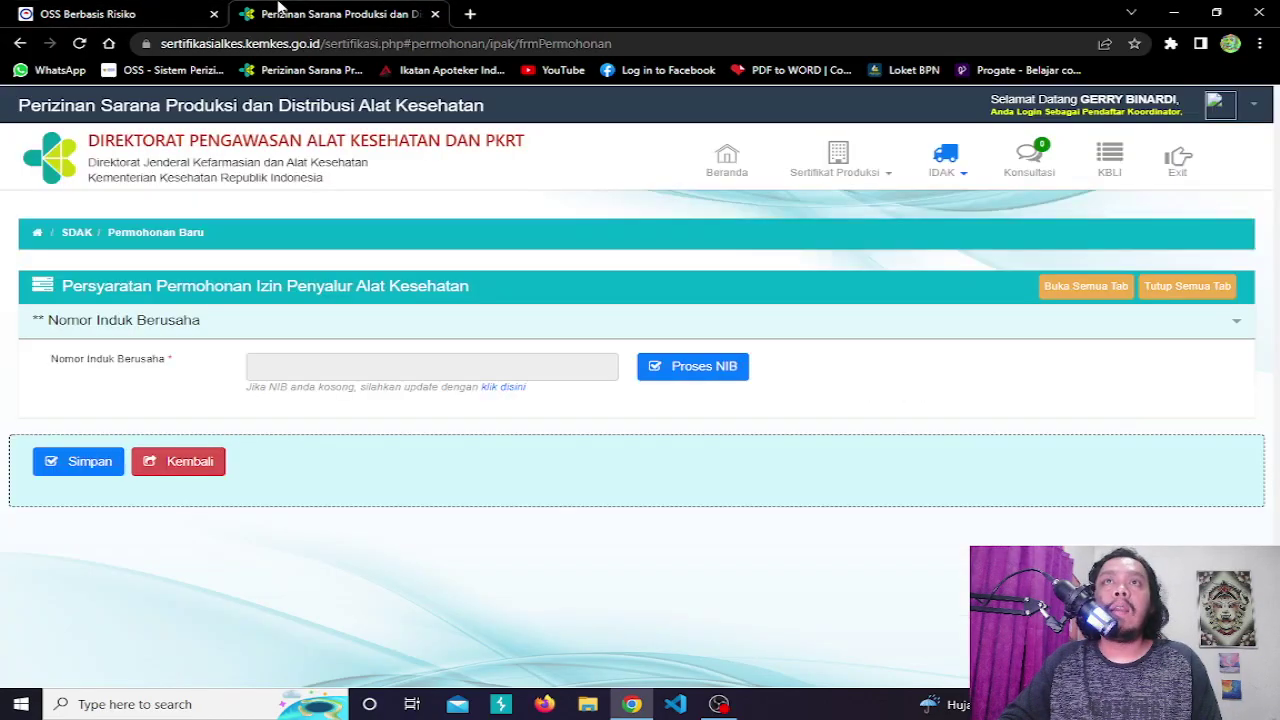
left_click(507, 387)
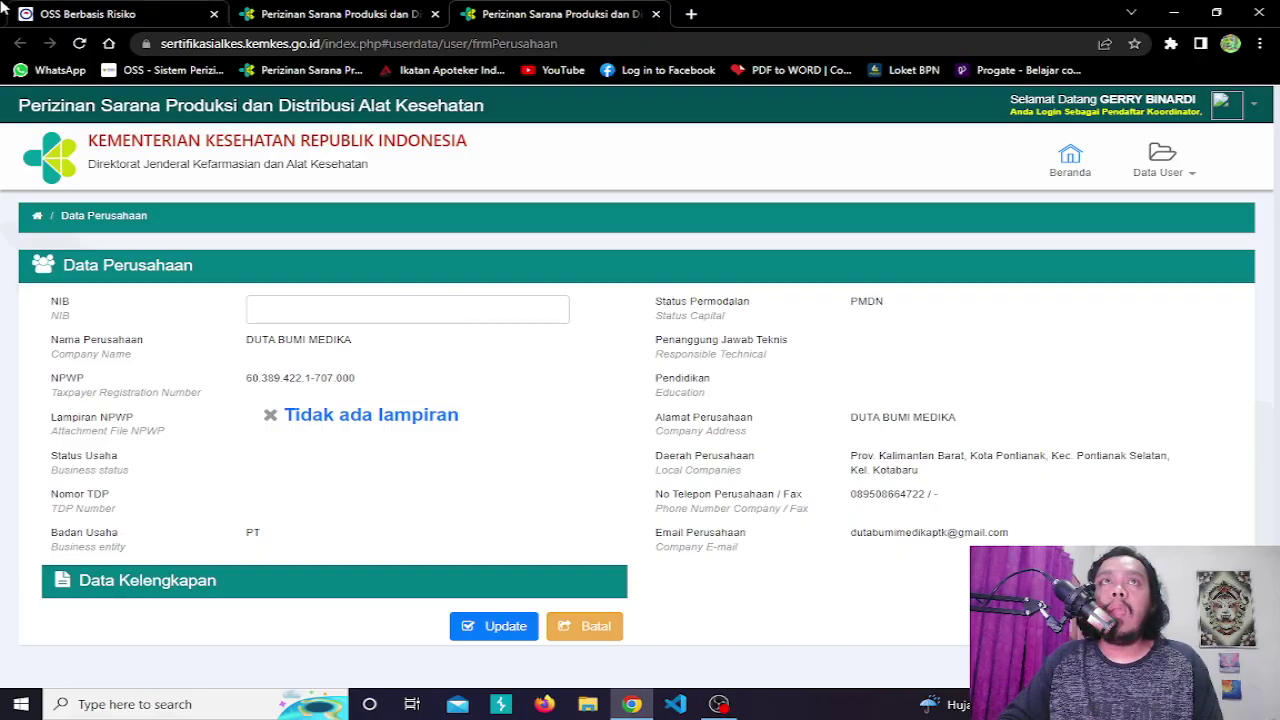
- Switch to OSS, open the company's NIB data from the home page and display the printable NIB certificate
left_click(80, 10)
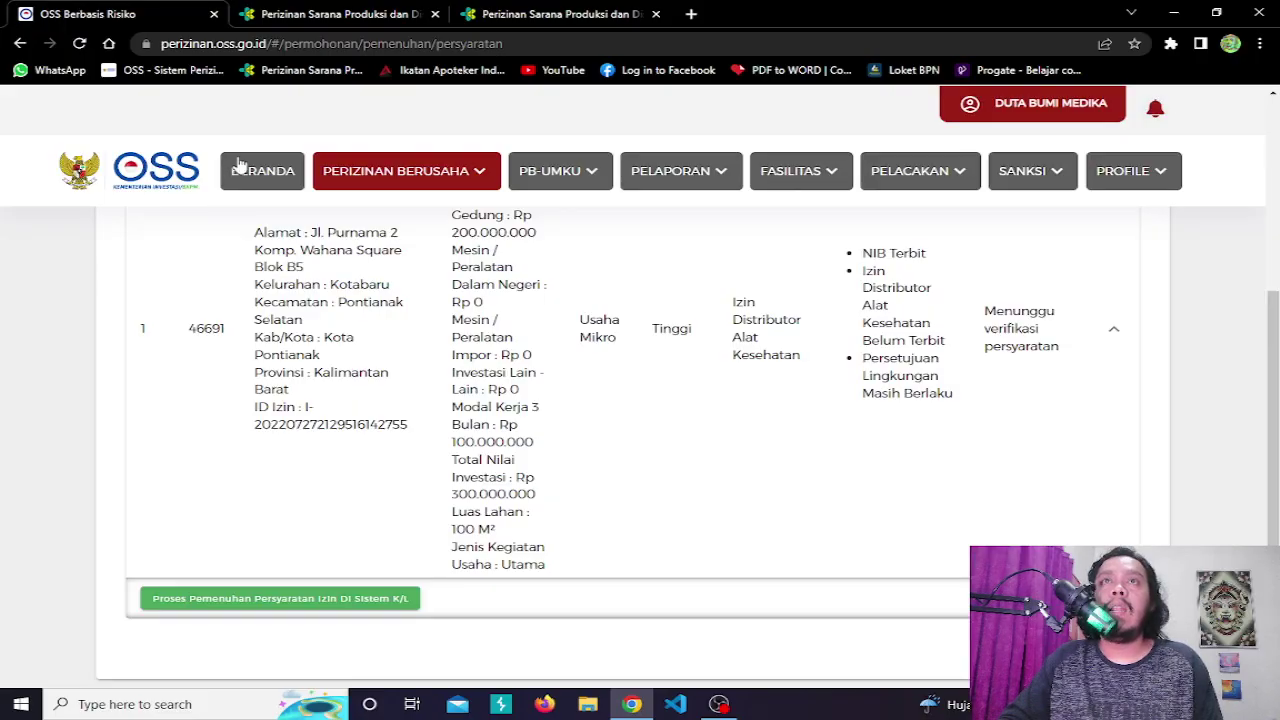
left_click(557, 12)
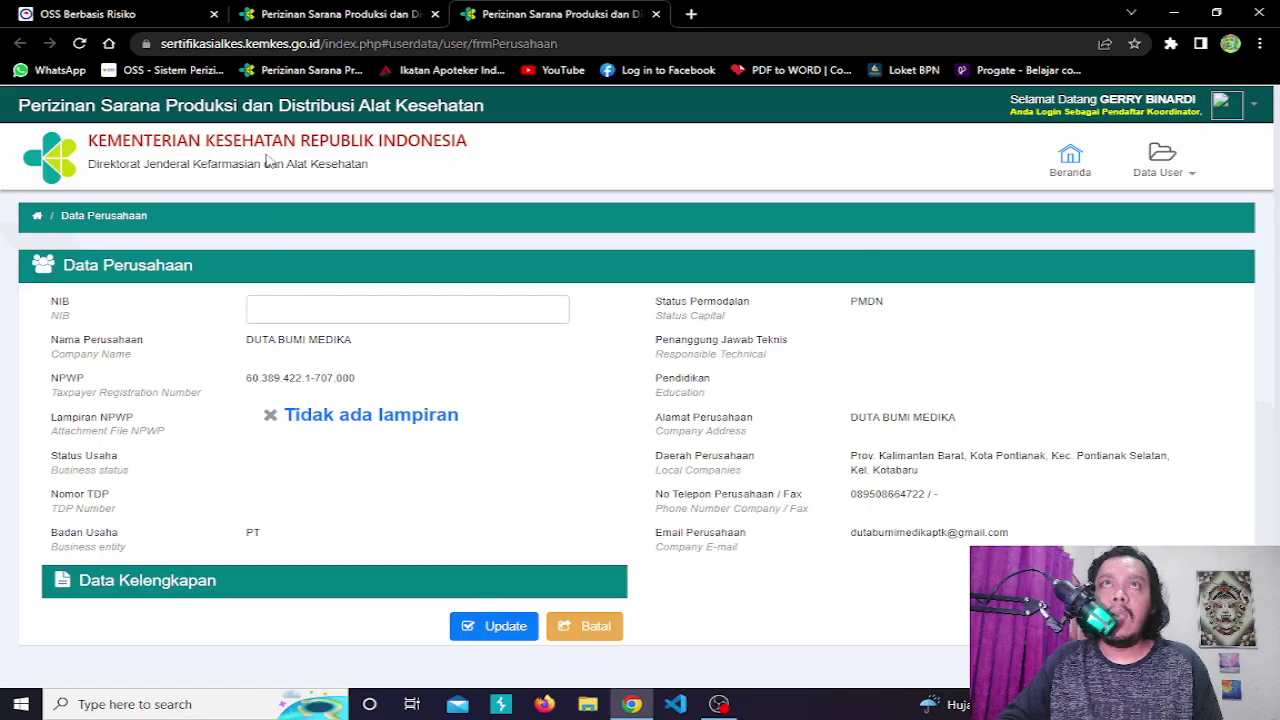
key("ctrl+Tab")
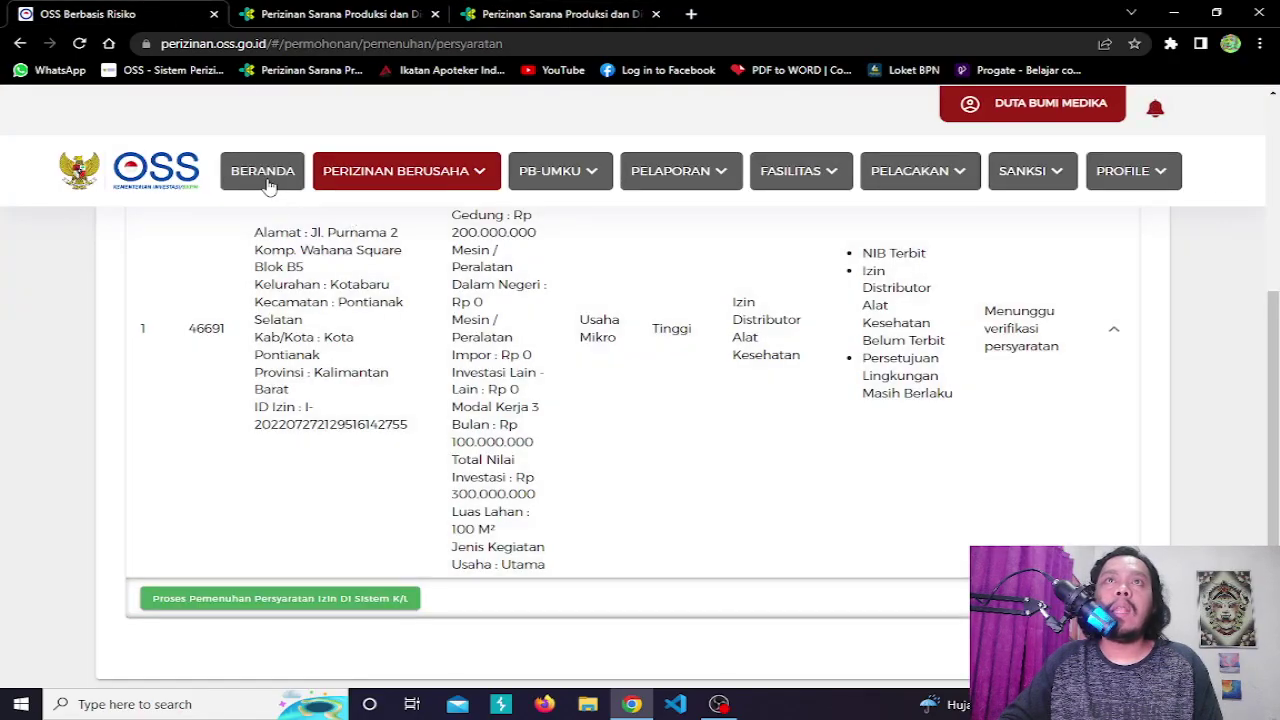
left_click(268, 187)
left_click(284, 422)
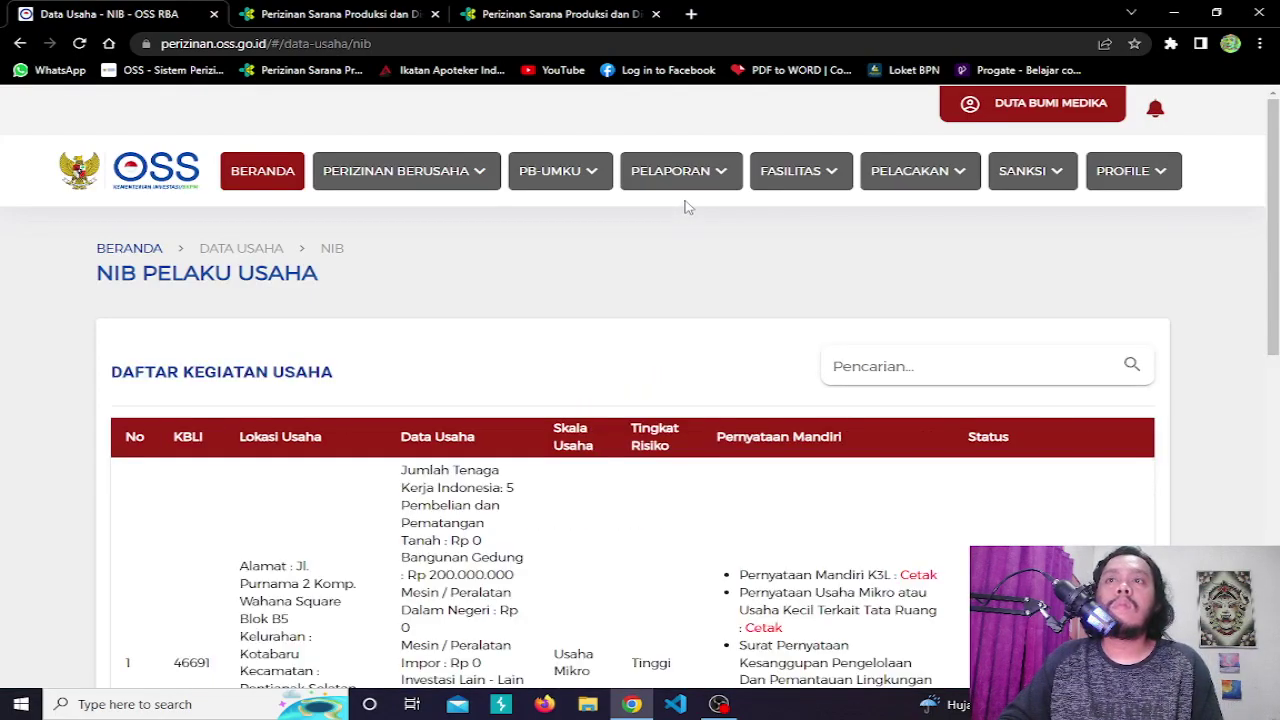
scroll(640, 291, "down", 6)
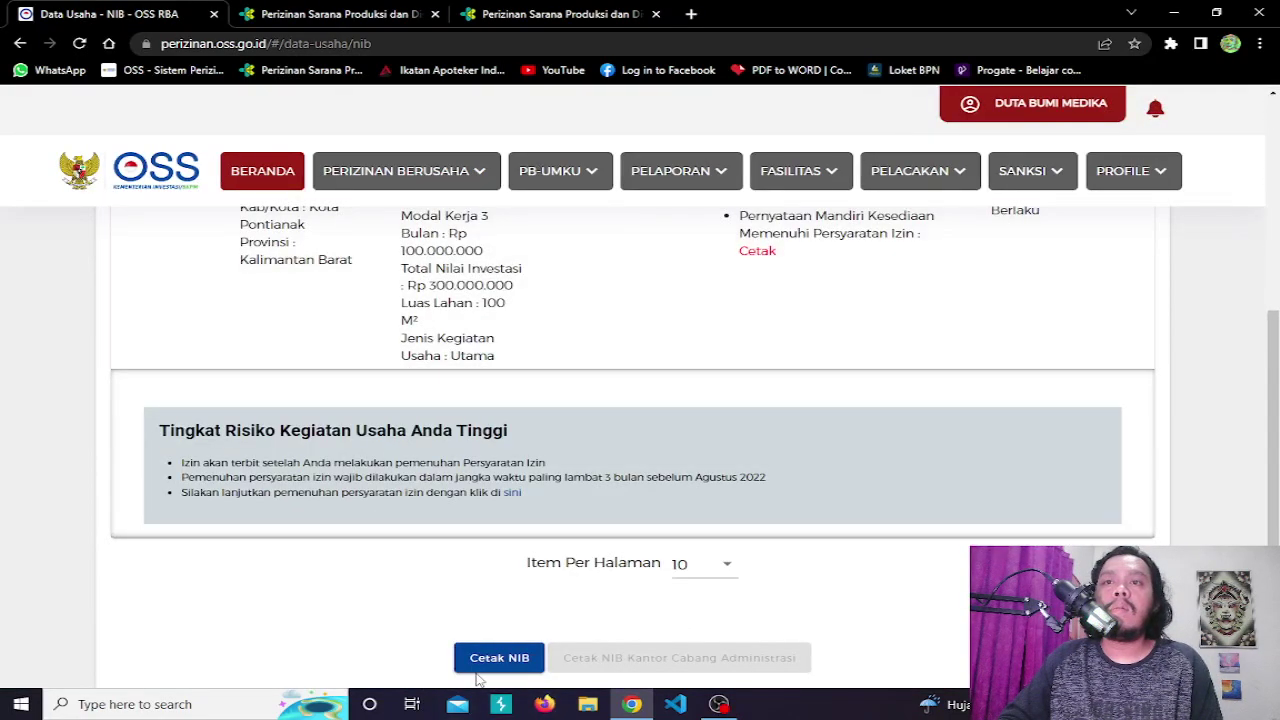
left_click(490, 657)
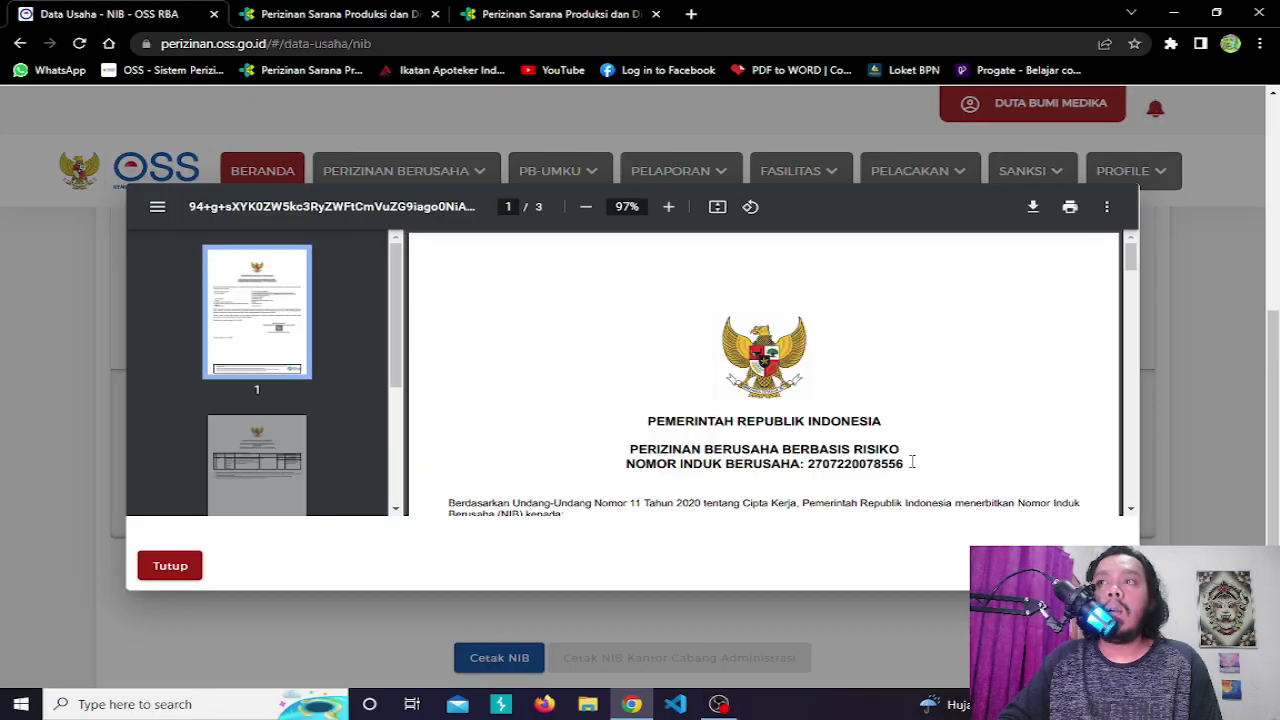
- Copy the business identification number from the NIB certificate into the Kemenkes company data's NIB field and update the record
left_click_drag(899, 465, 805, 467)
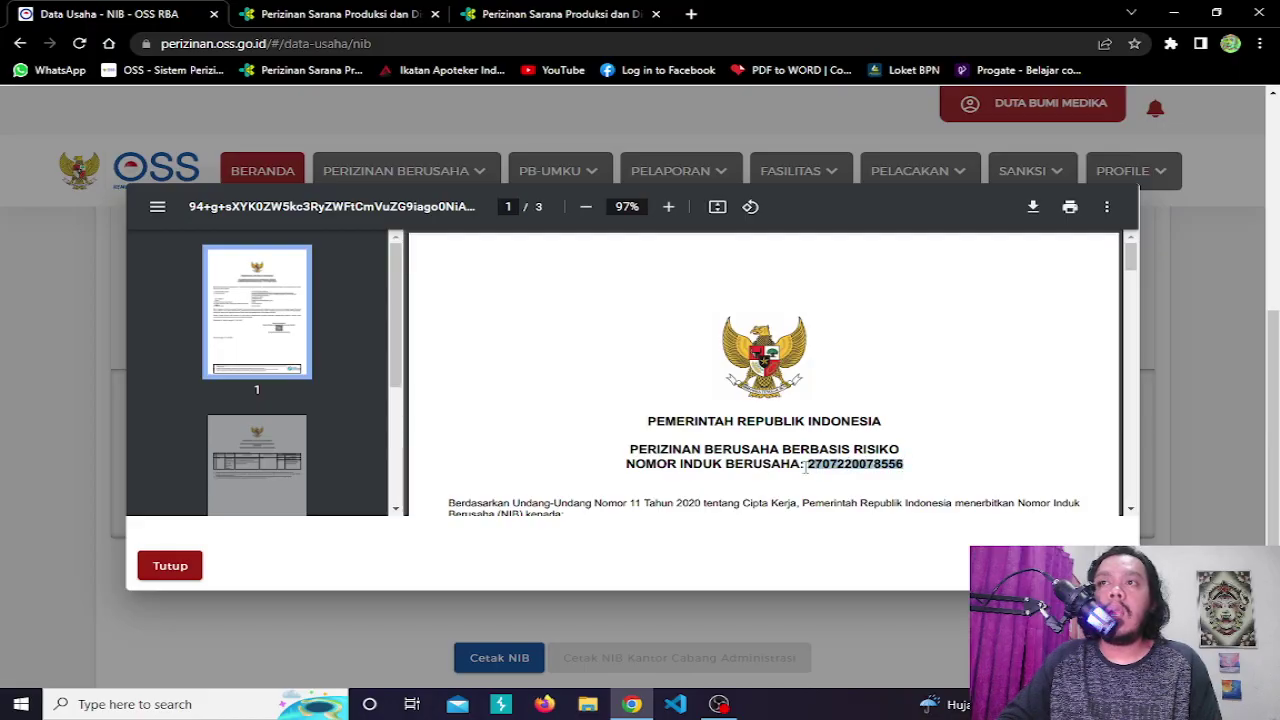
right_click(810, 477)
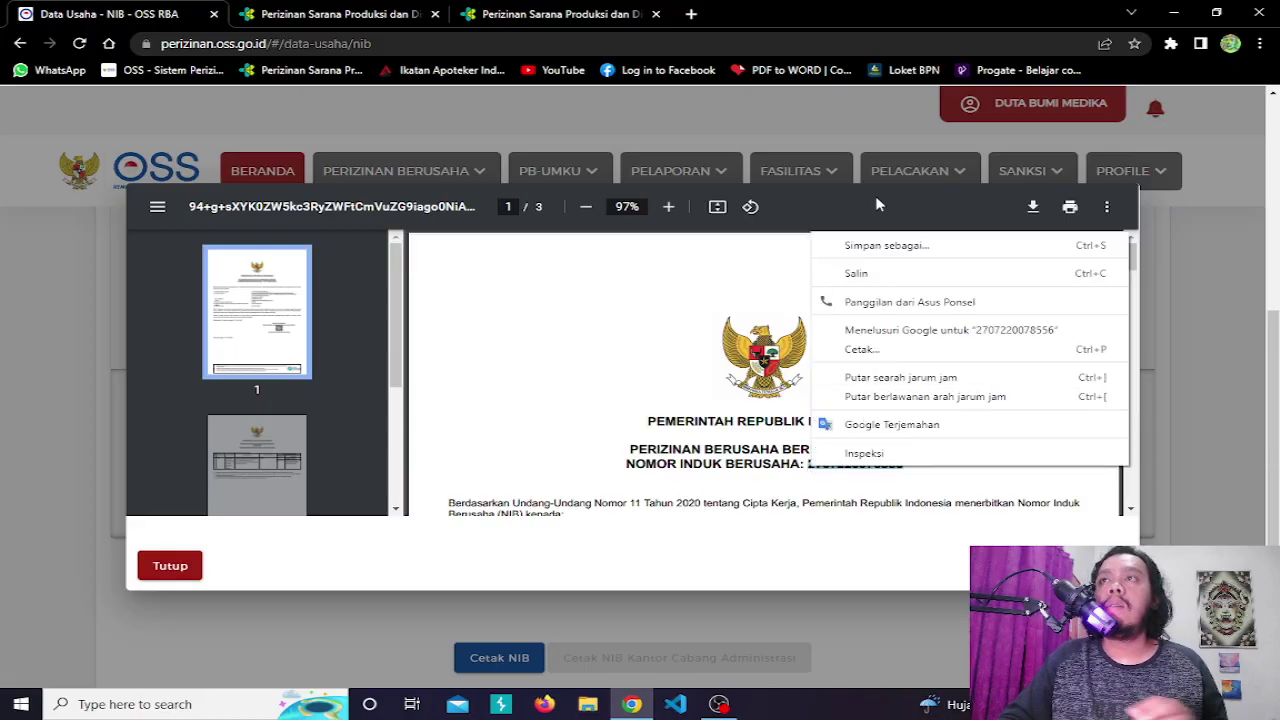
left_click(855, 273)
left_click(555, 14)
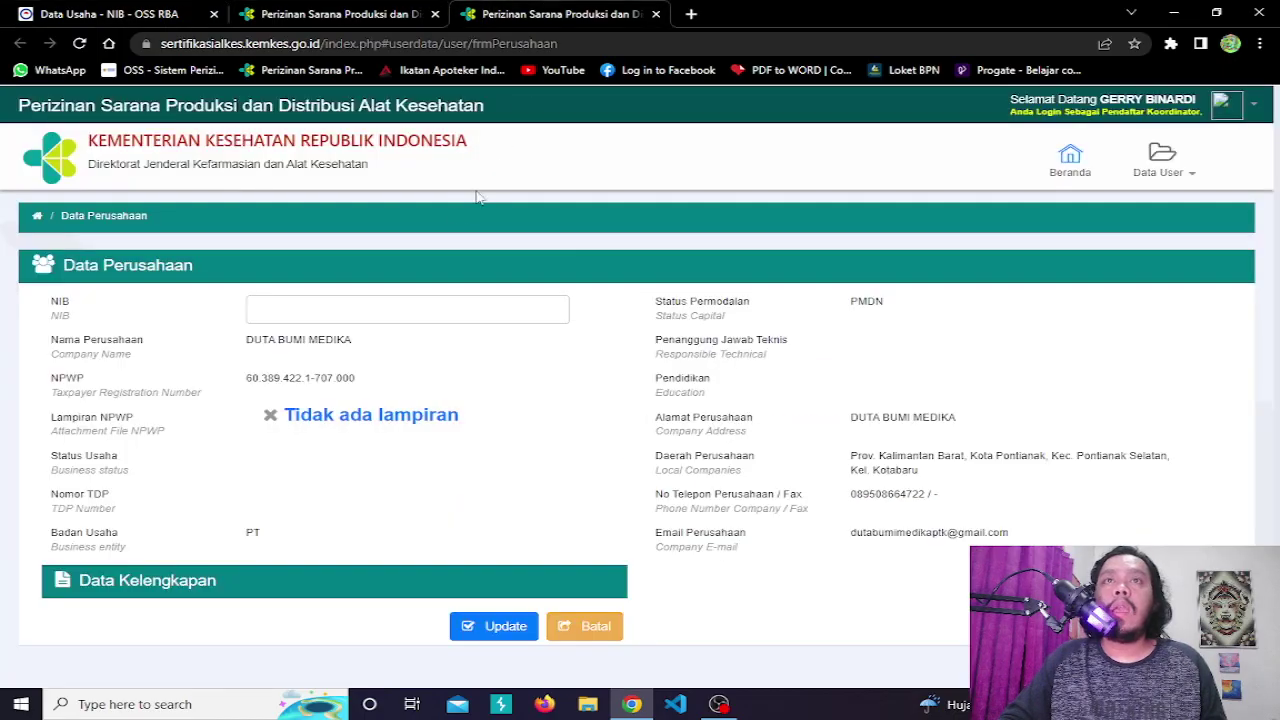
left_click(363, 319)
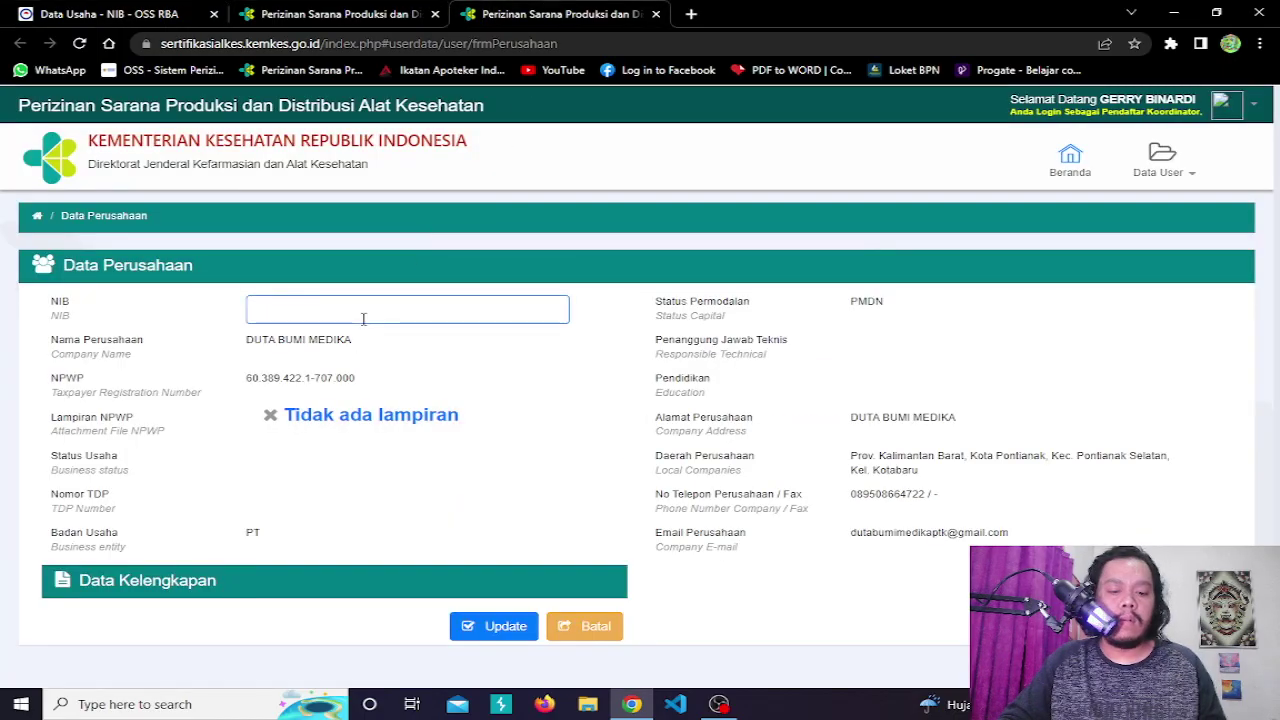
key("ctrl+v")
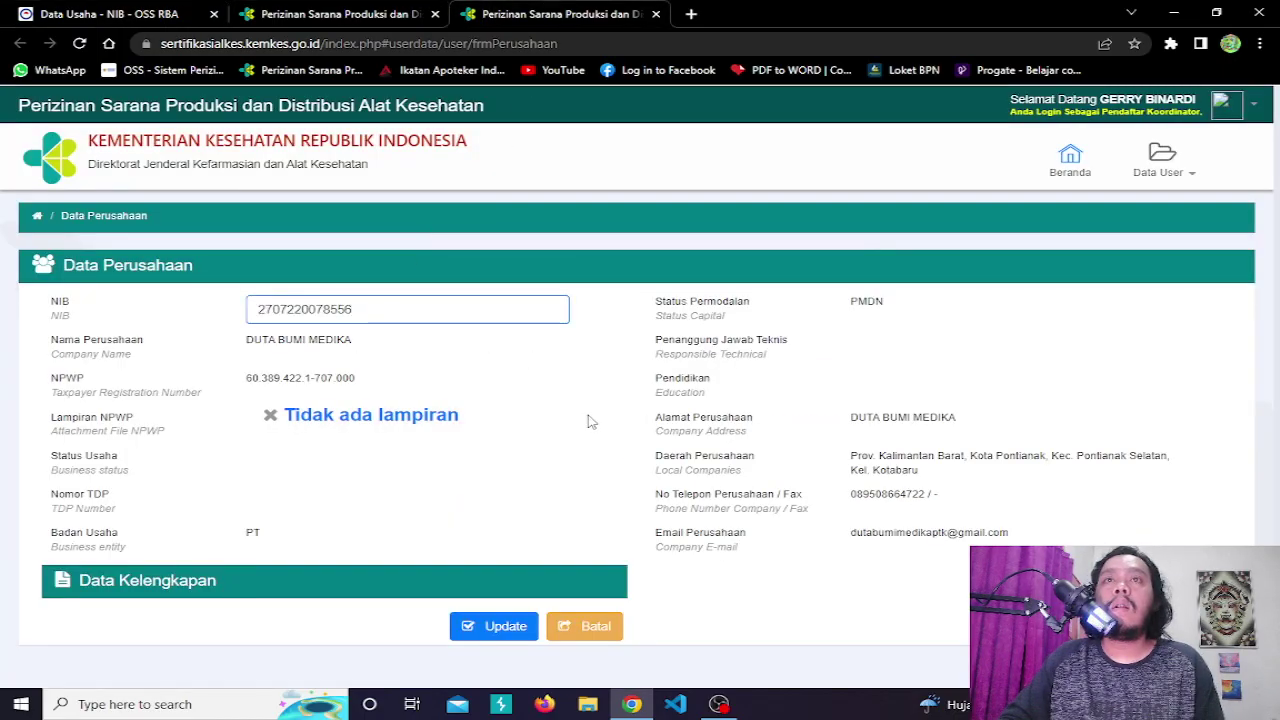
left_click(497, 625)
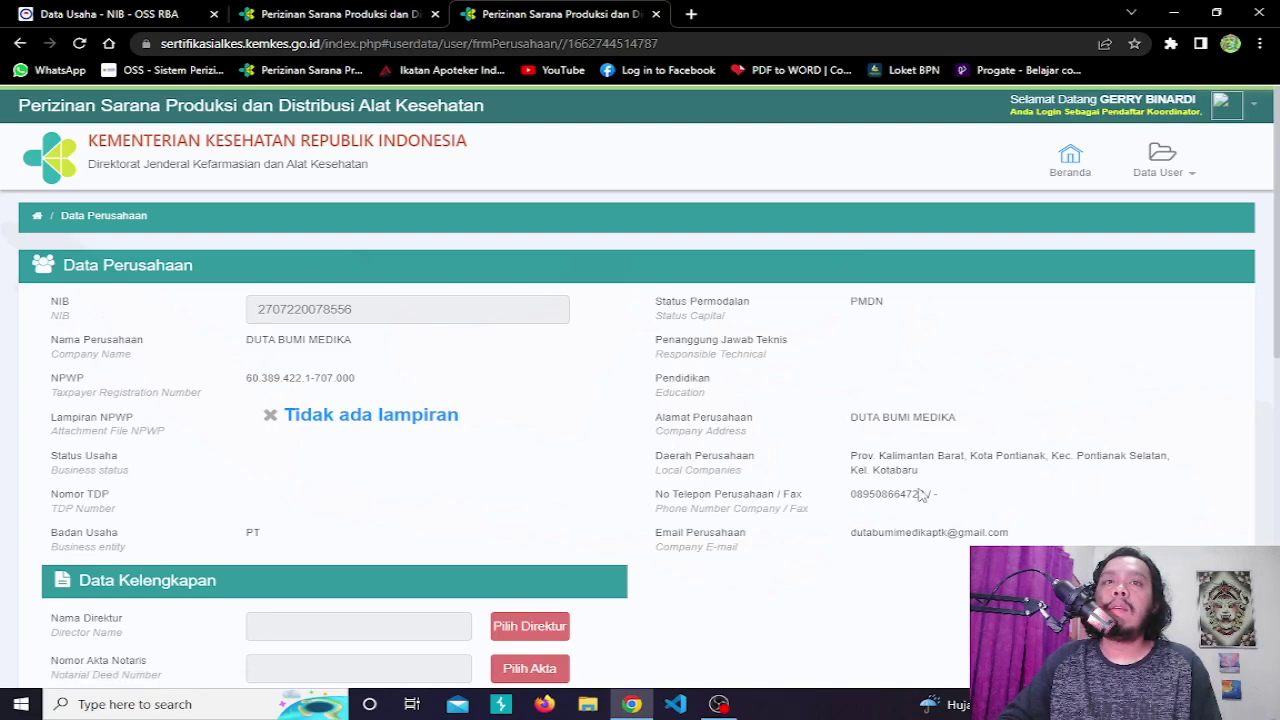
- Return to the Kemenkes home page, re-enter Izin Distribusi Alat Kesehatan (Perizinan Berusaha) and agree to the Pakta Integritas
scroll(808, 503, "down", 2)
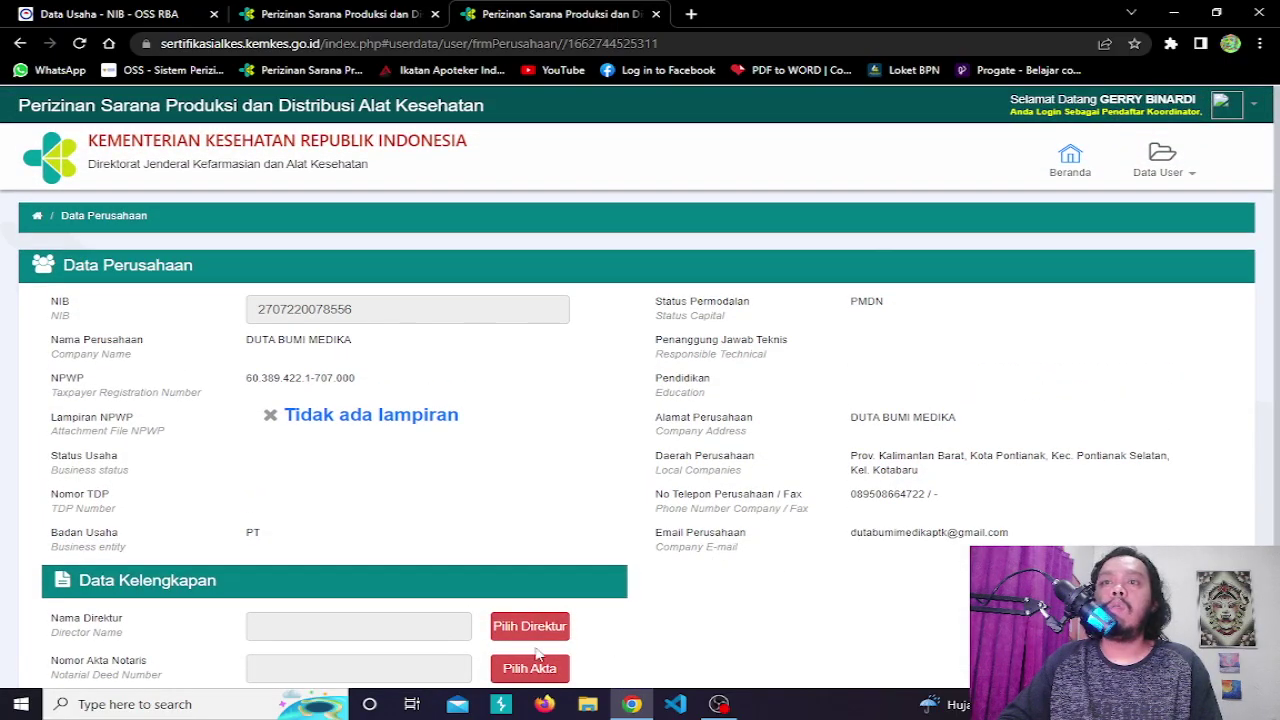
scroll(566, 614, "down", 1)
scroll(1050, 280, "up", 1)
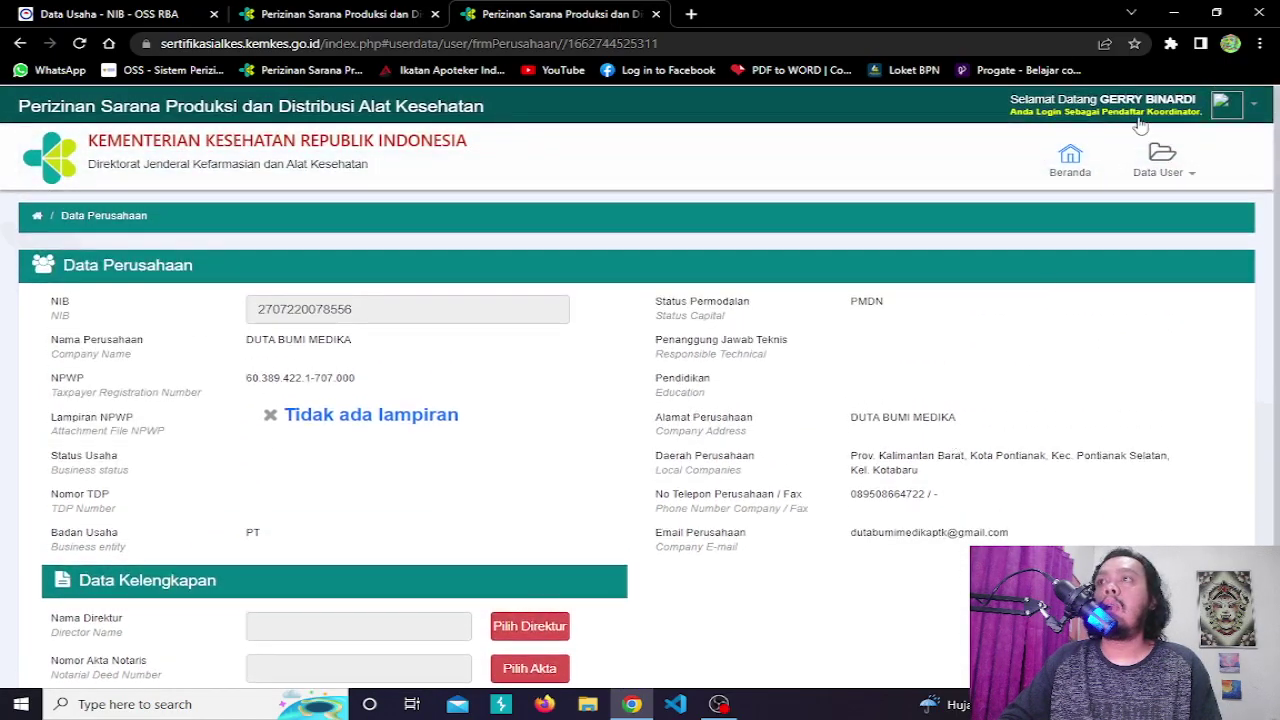
mouse_move(1163, 178)
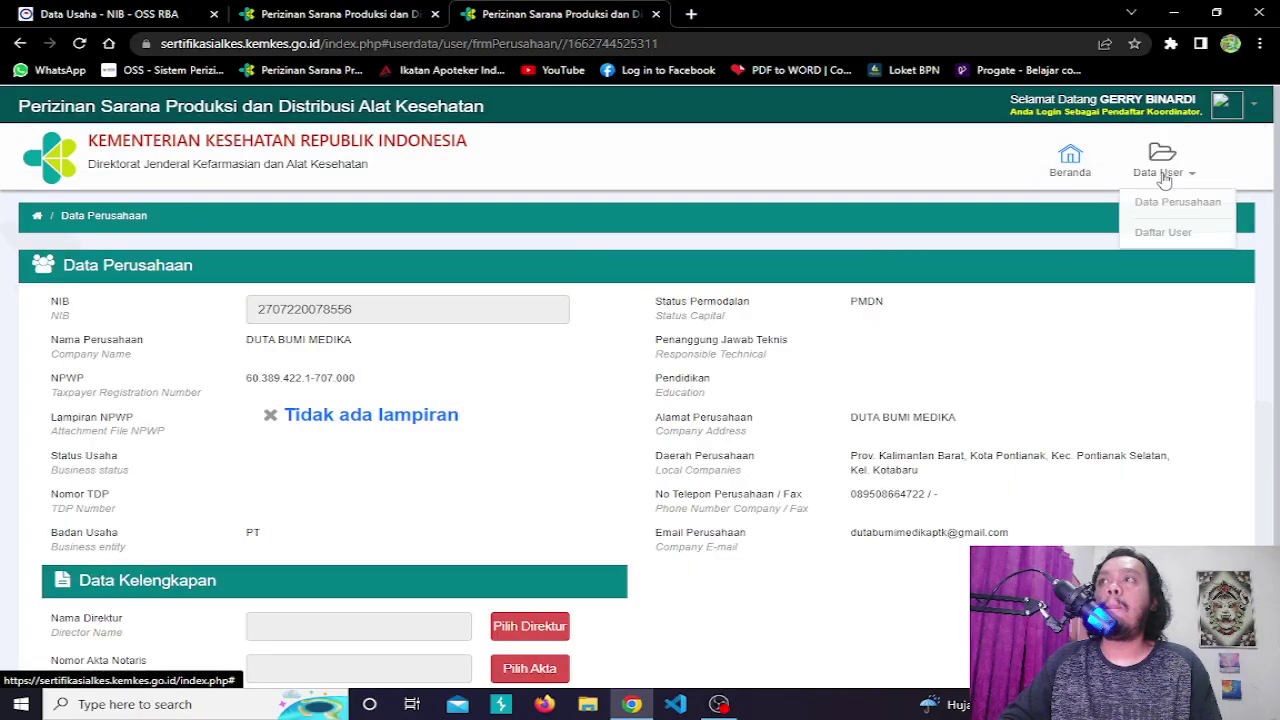
left_click(1088, 174)
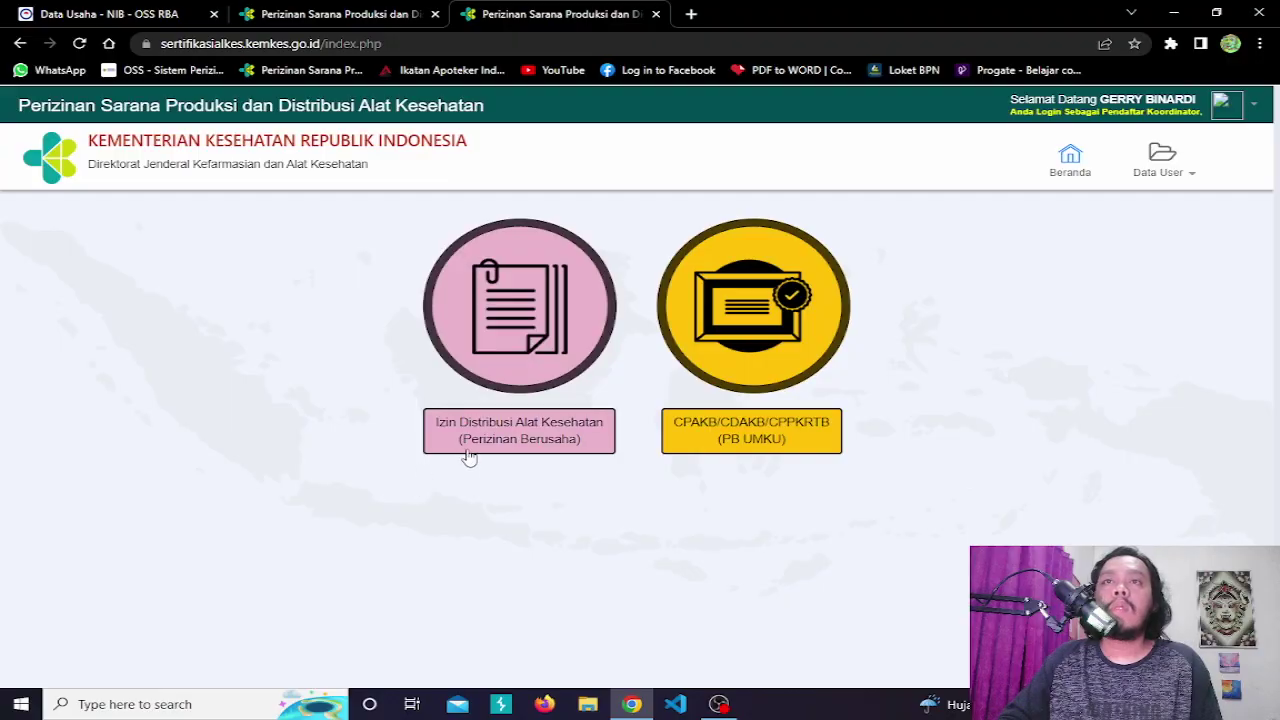
left_click(491, 446)
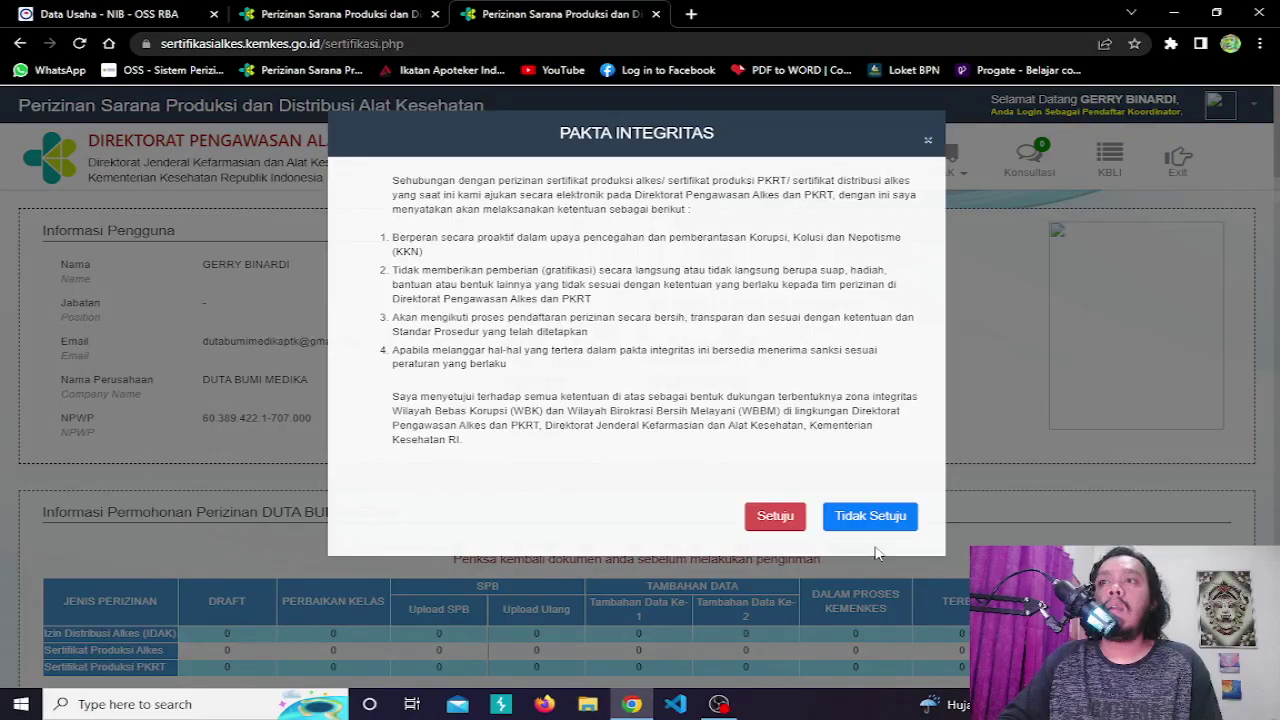
left_click(770, 518)
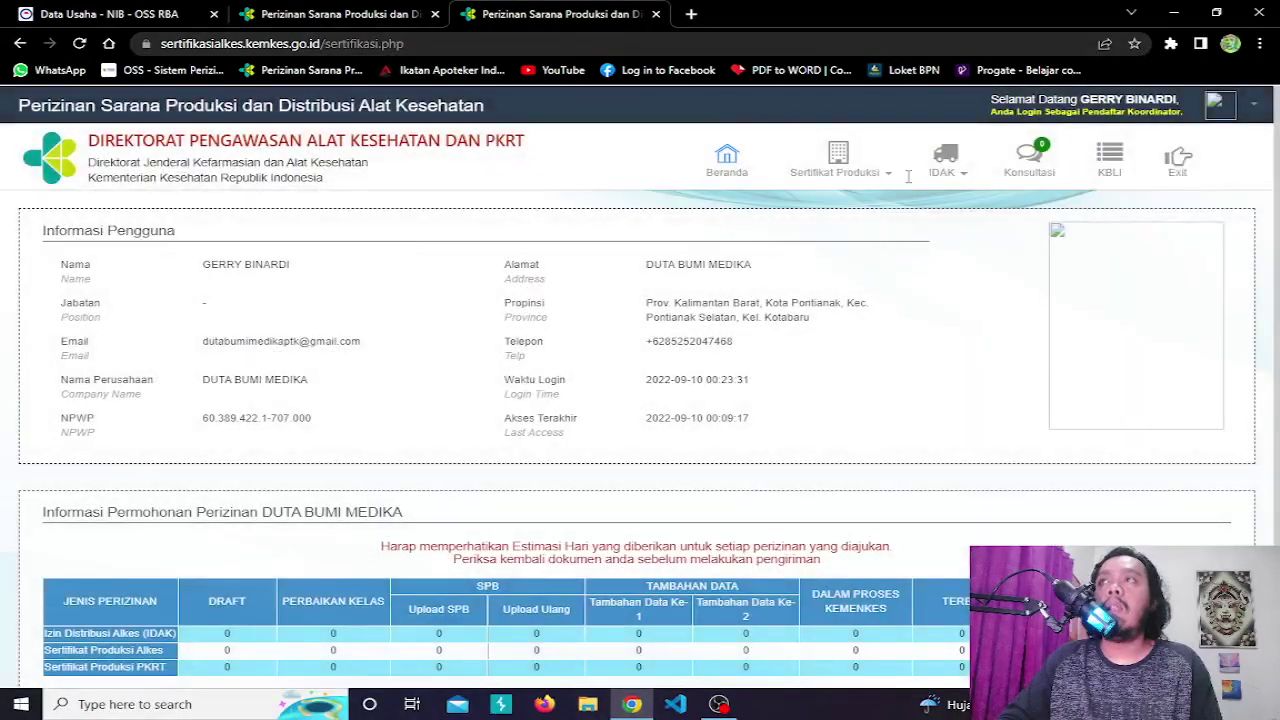
- Start another new IDAK application, process the company's NIB in it and save the form
mouse_move(962, 174)
left_click(966, 201)
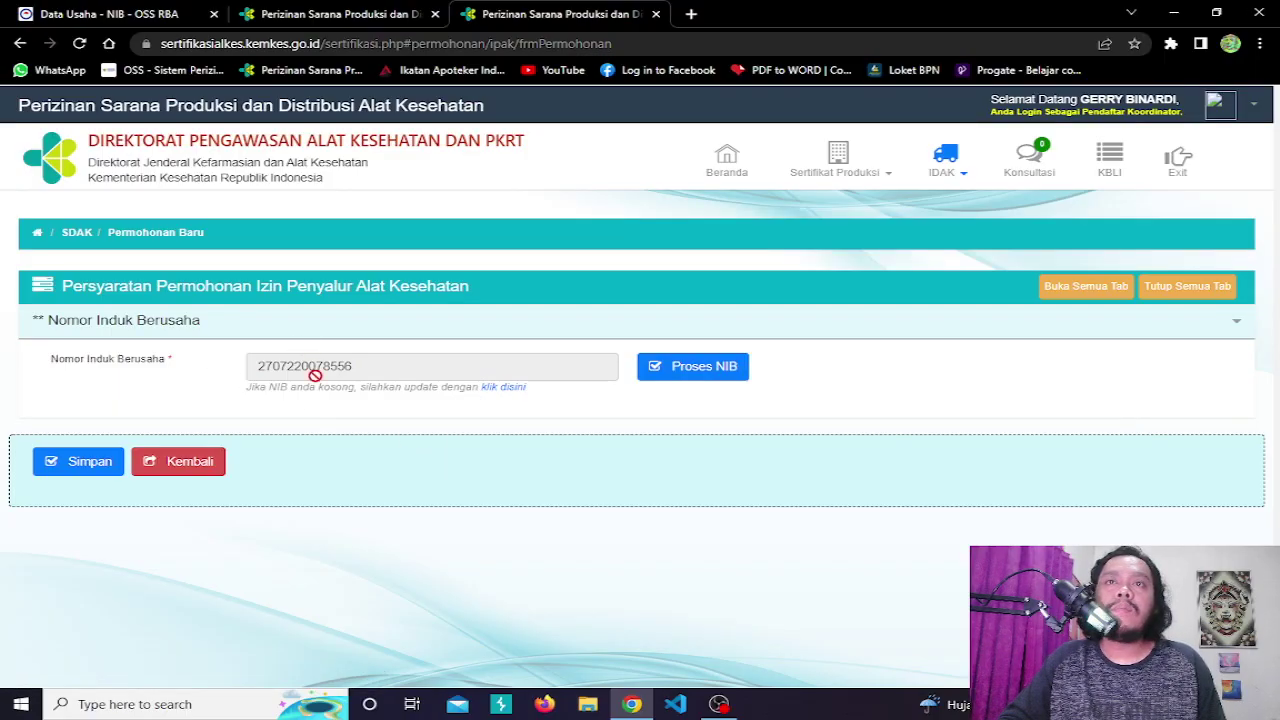
left_click(706, 378)
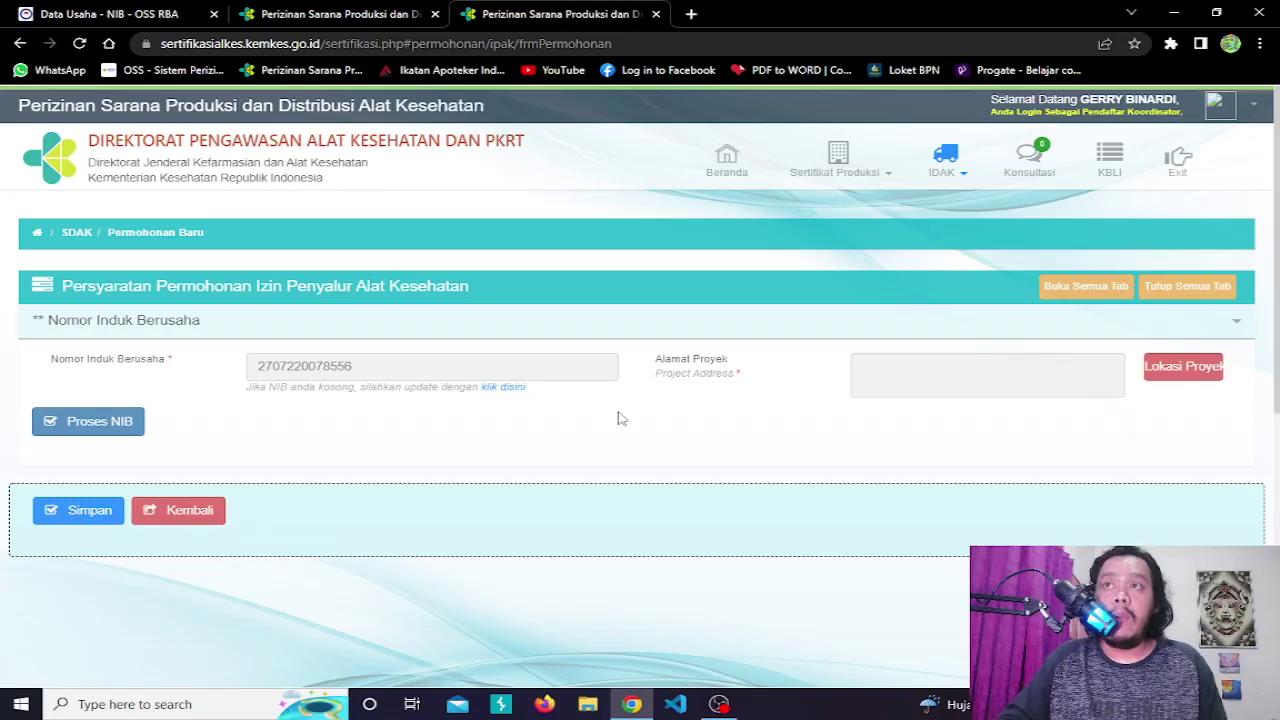
left_click(51, 423)
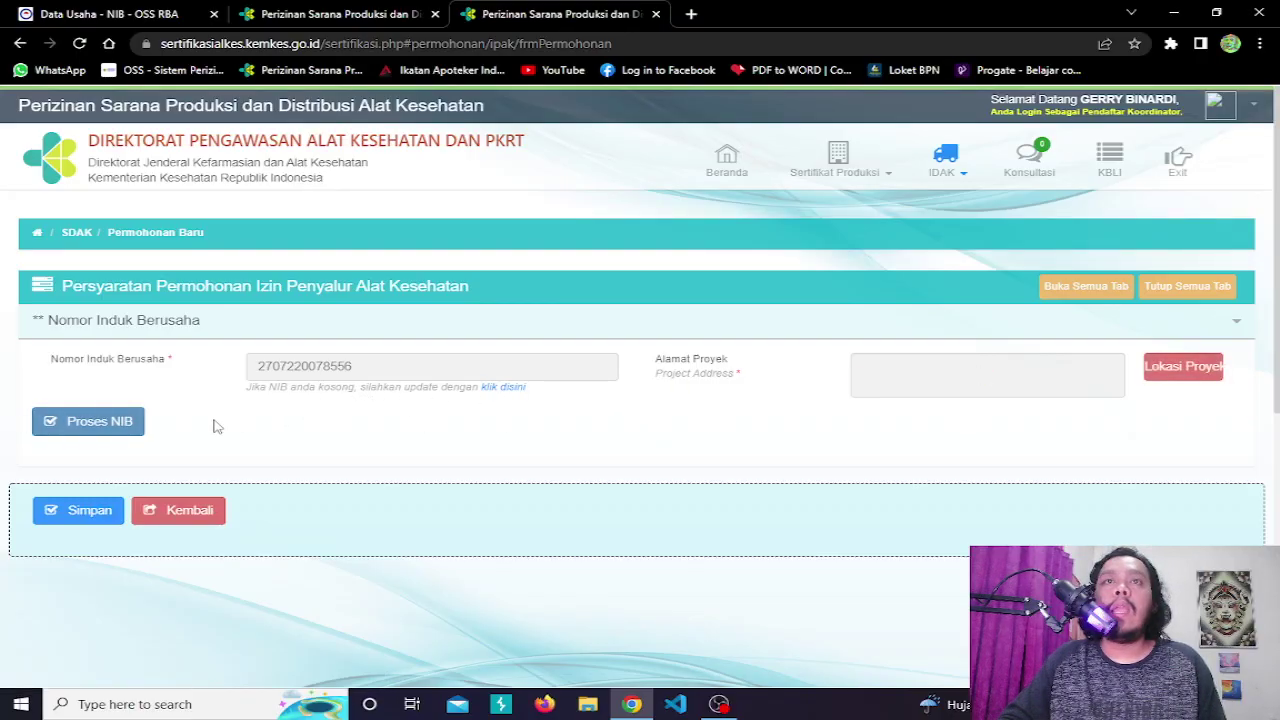
left_click(100, 421)
left_click(95, 510)
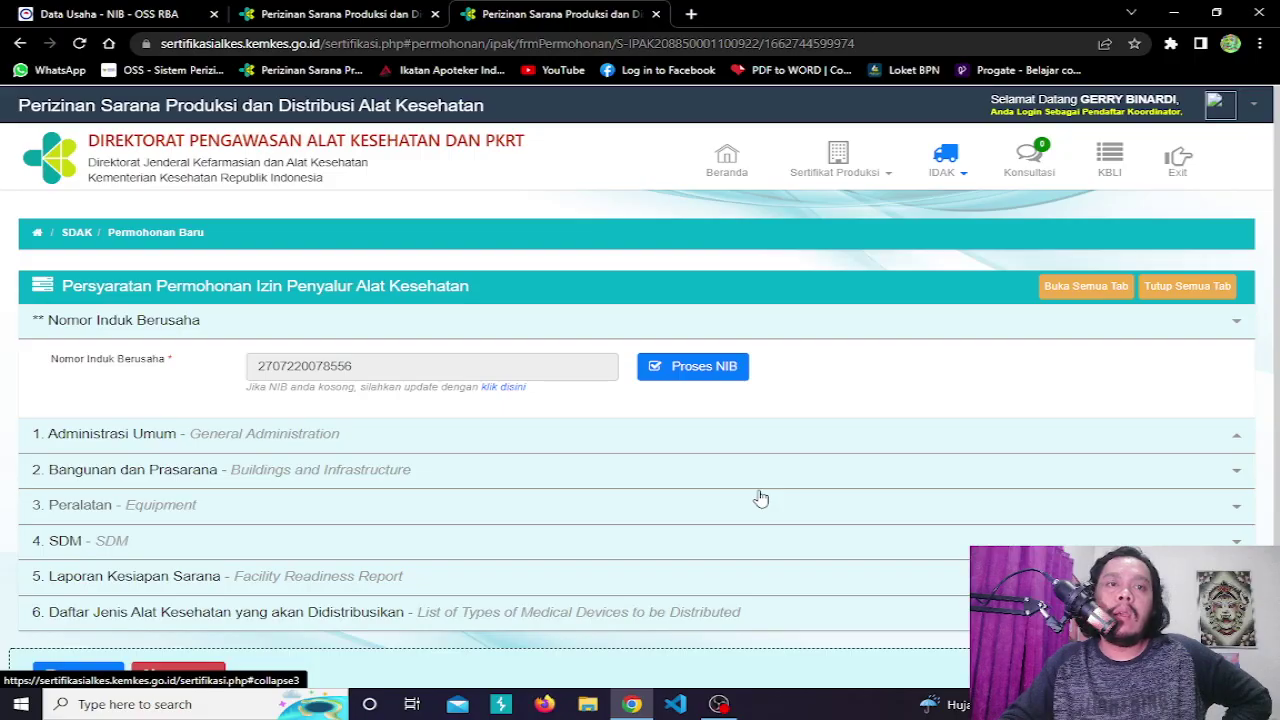
- Expand section 1, Administrasi Umum, of the saved application and review its template and letter fields
scroll(761, 495, "down", 1)
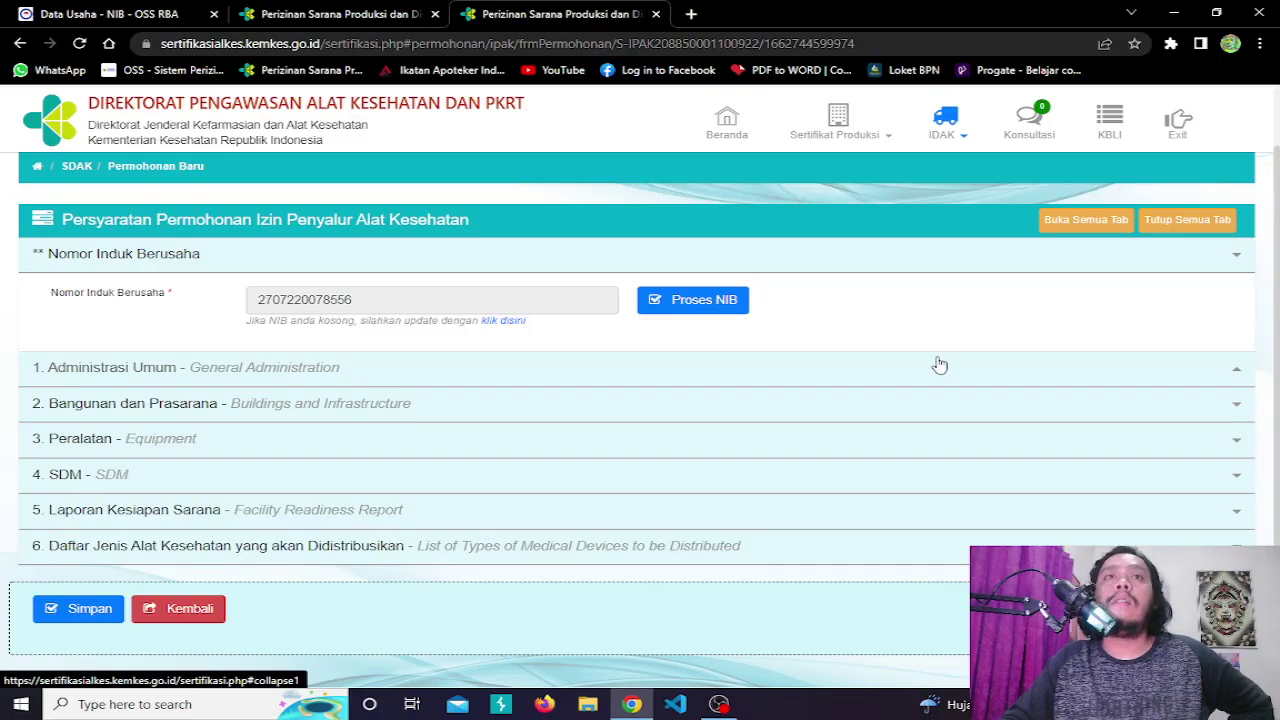
left_click(1237, 370)
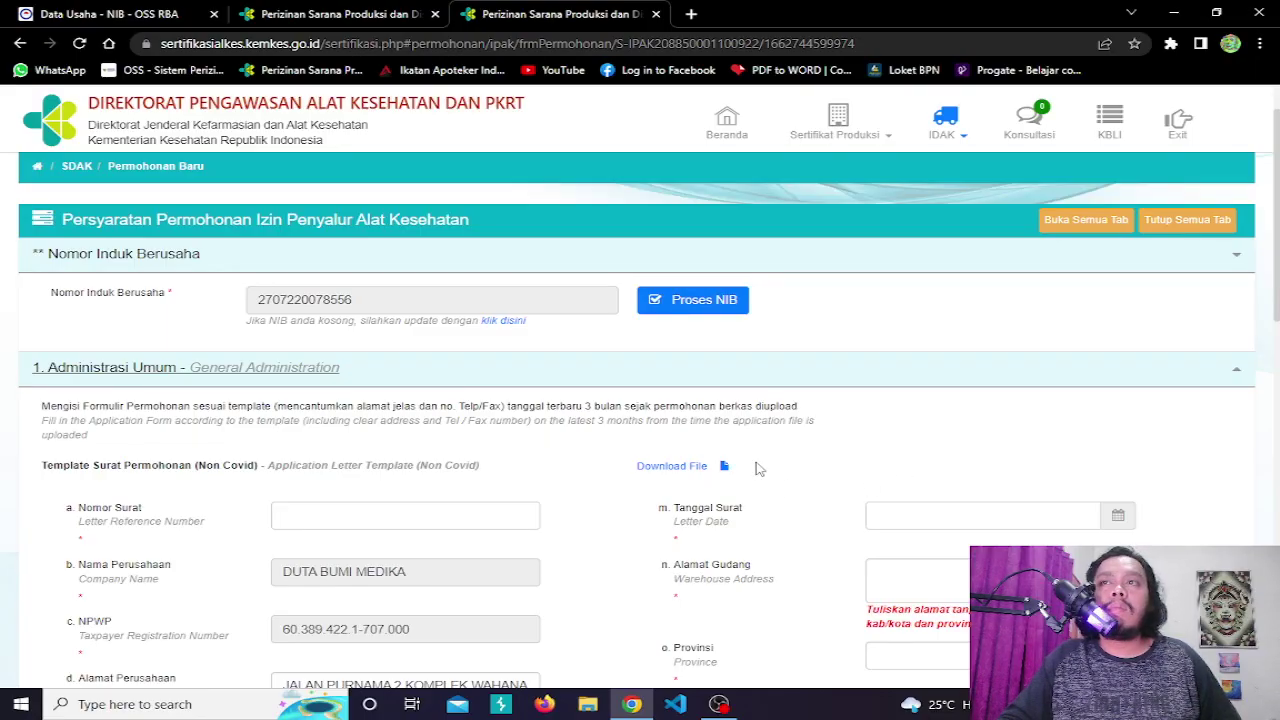
scroll(759, 469, "down", 2)
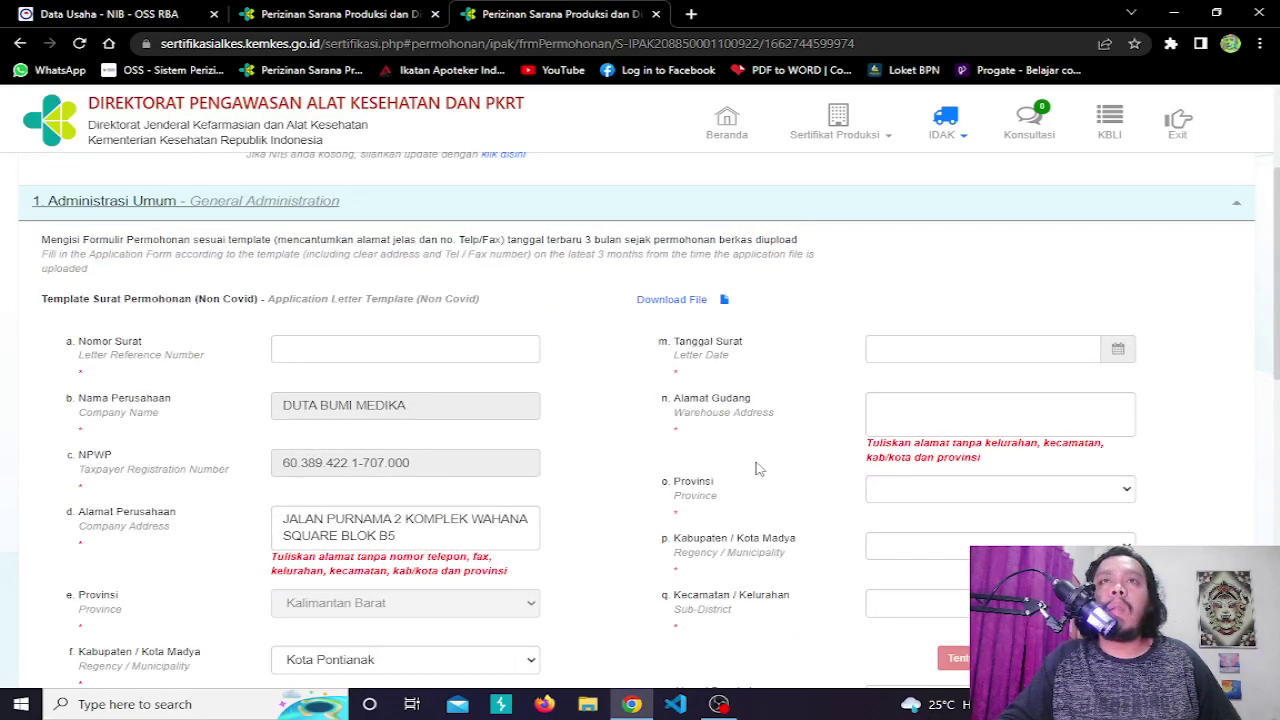
scroll(759, 469, "up", 1)
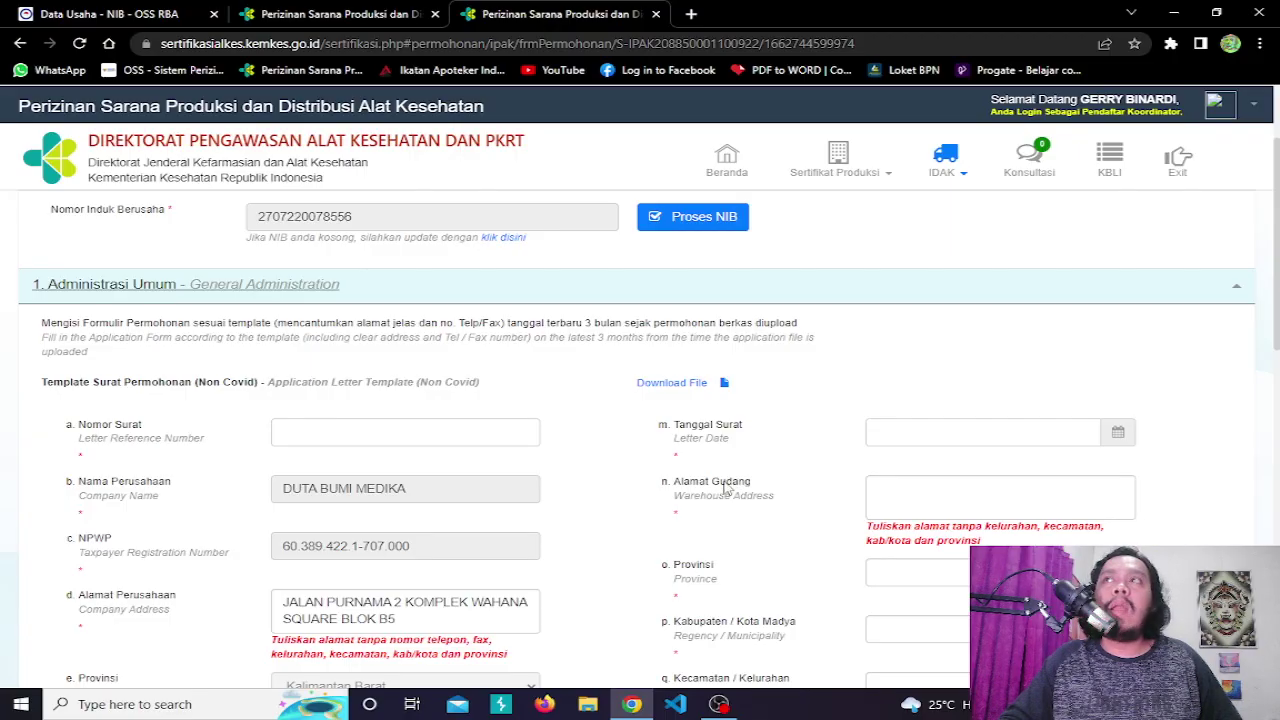
- Open the Kemenkes licensing site in a separate browser tab, close it and return to the application form
left_click(1215, 106)
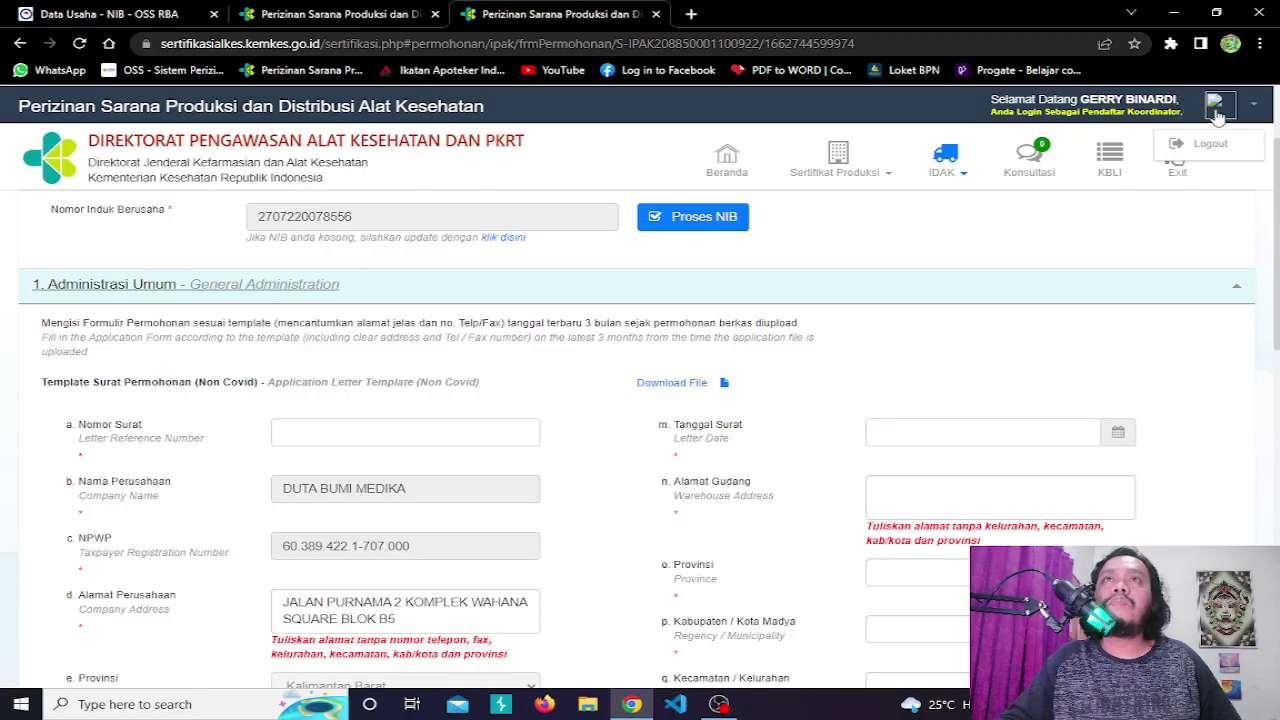
left_click(691, 14)
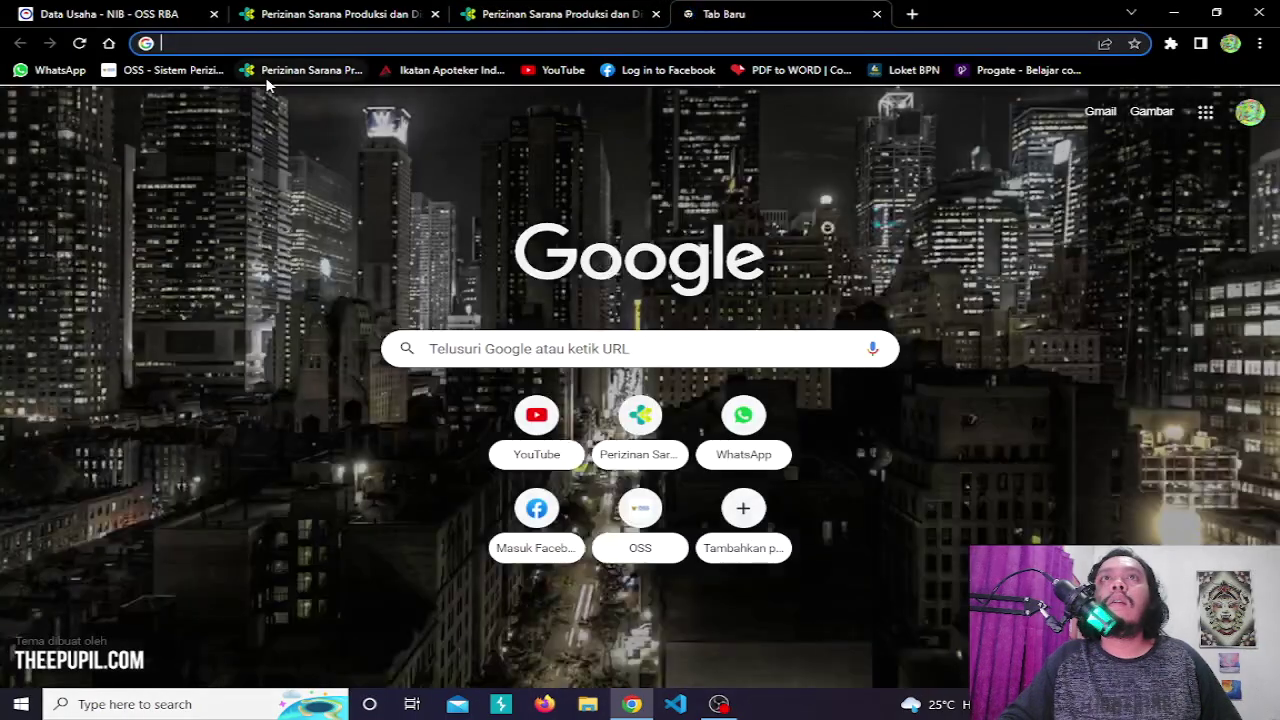
left_click(276, 72)
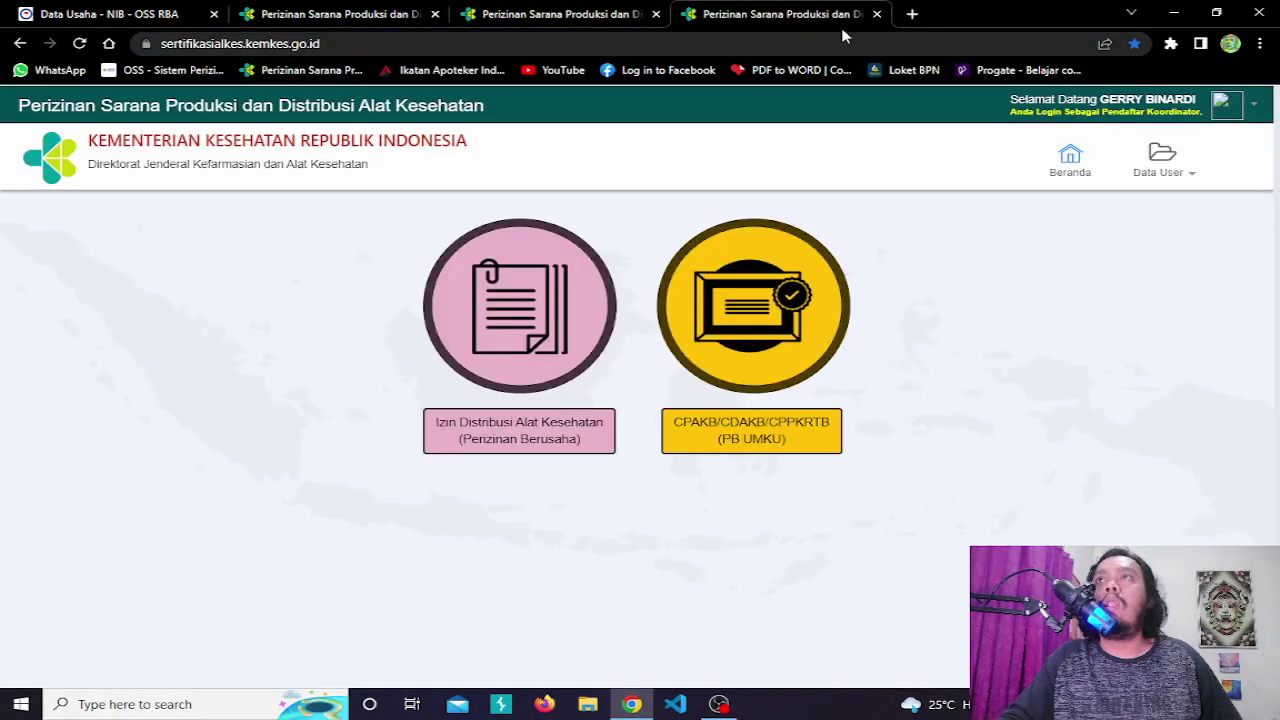
left_click(876, 14)
left_click(870, 14)
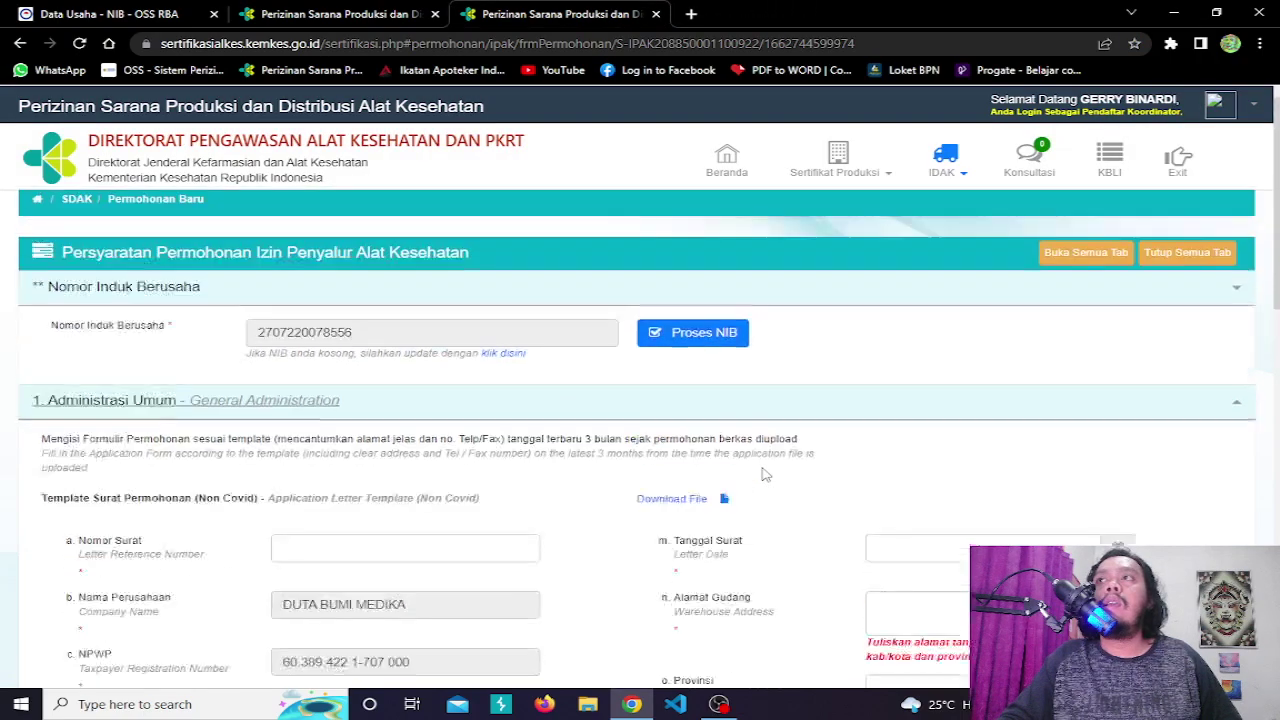
scroll(768, 484, "up", 3)
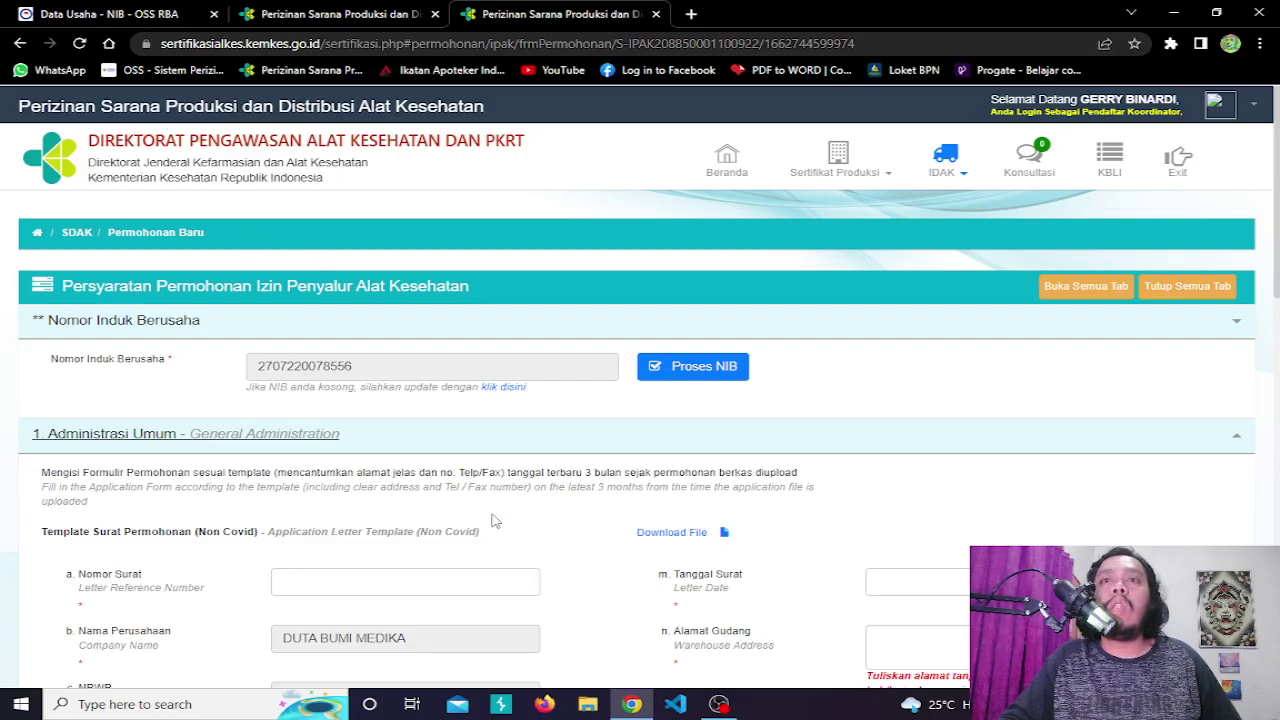
- Read through section 1, Administrasi Umum, from the application letter details to the company data and CDAKB commitment letter
scroll(493, 520, "down", 1)
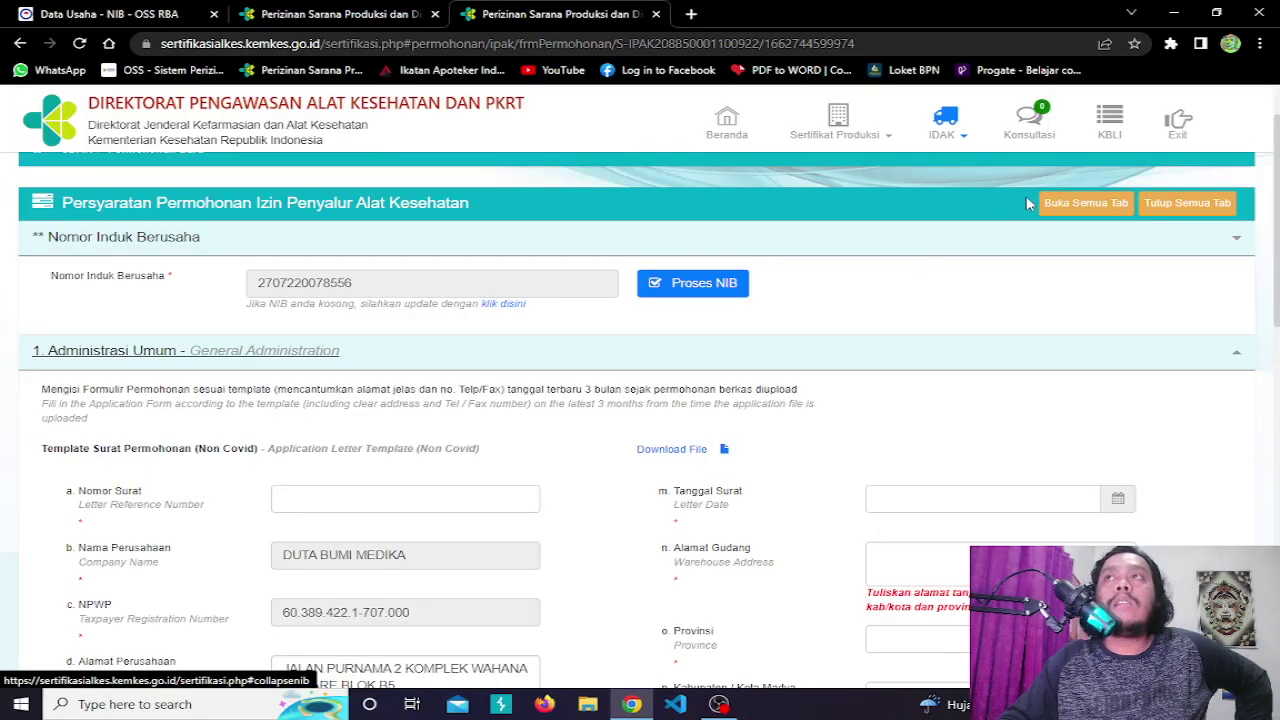
mouse_move(1172, 141)
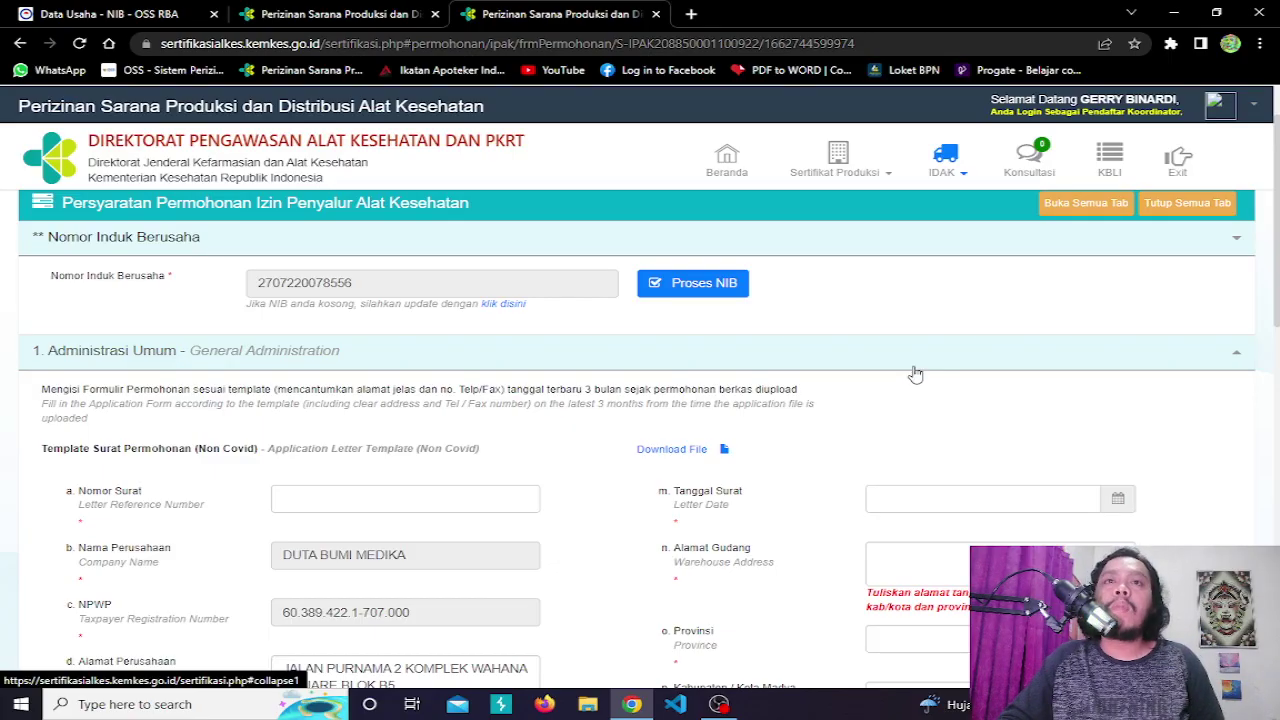
scroll(760, 437, "down", 1)
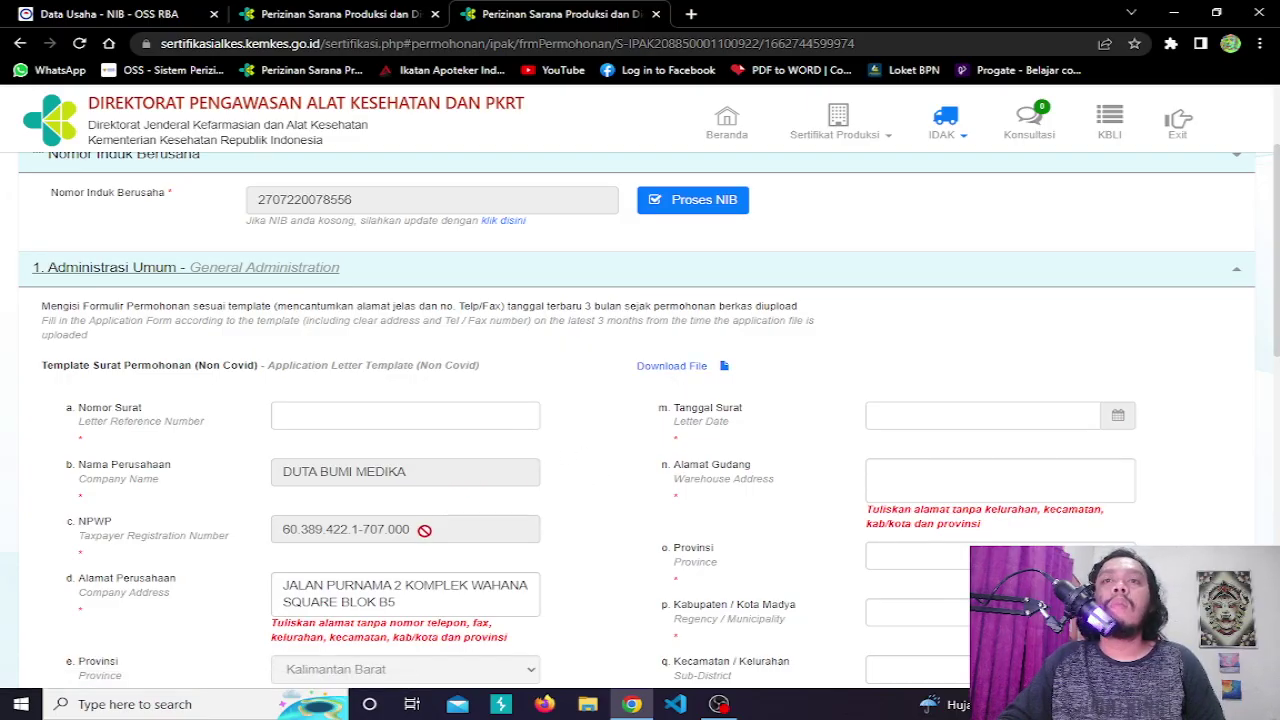
scroll(423, 529, "down", 2)
scroll(500, 556, "down", 3)
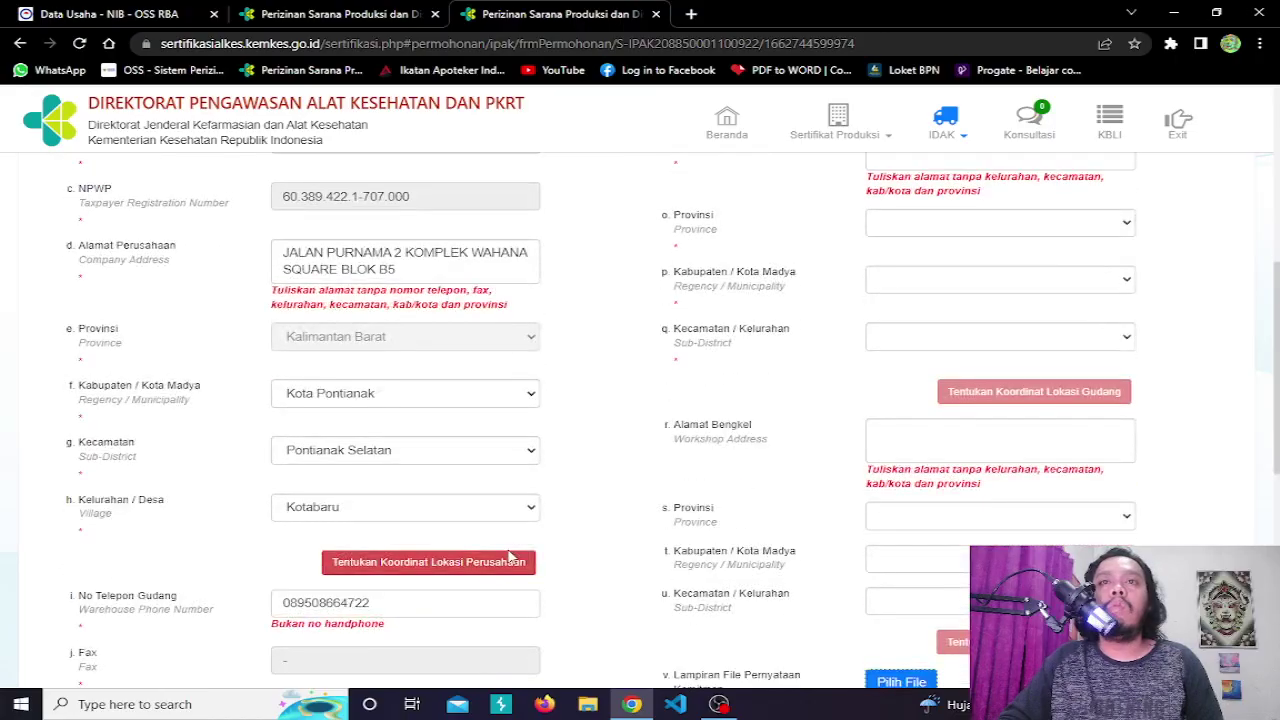
scroll(508, 558, "up", 3)
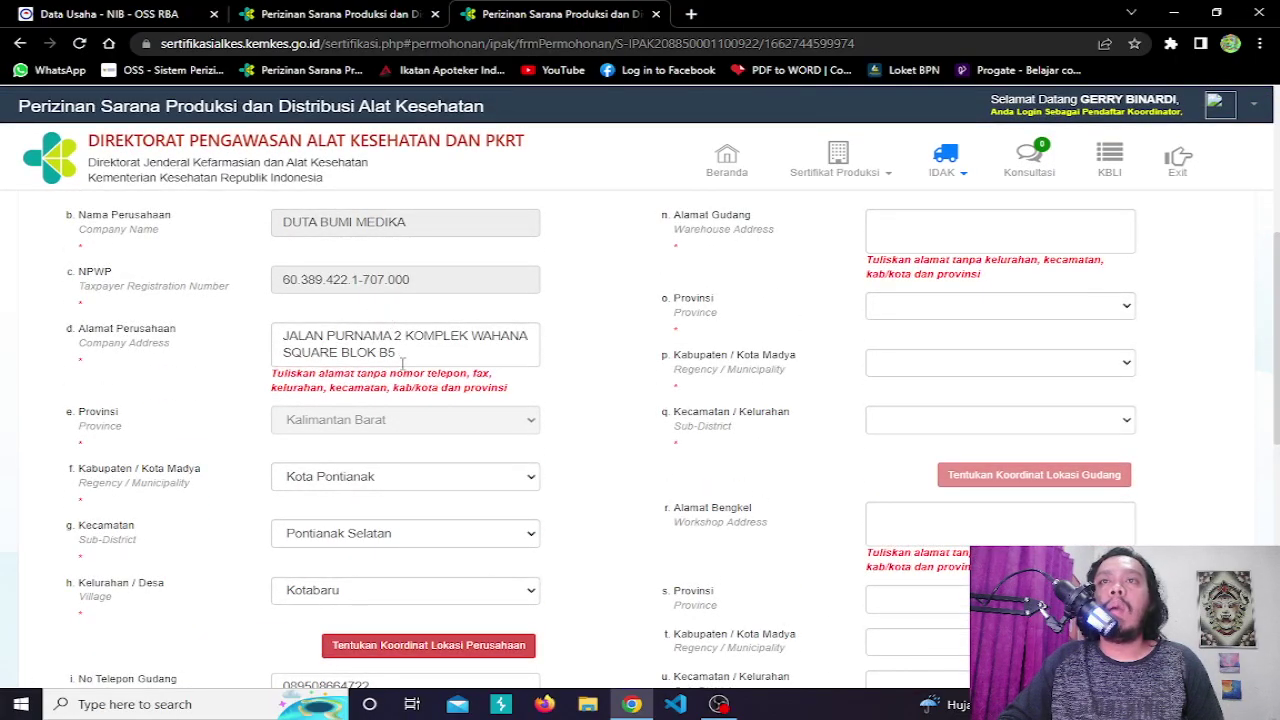
scroll(400, 372, "down", 4)
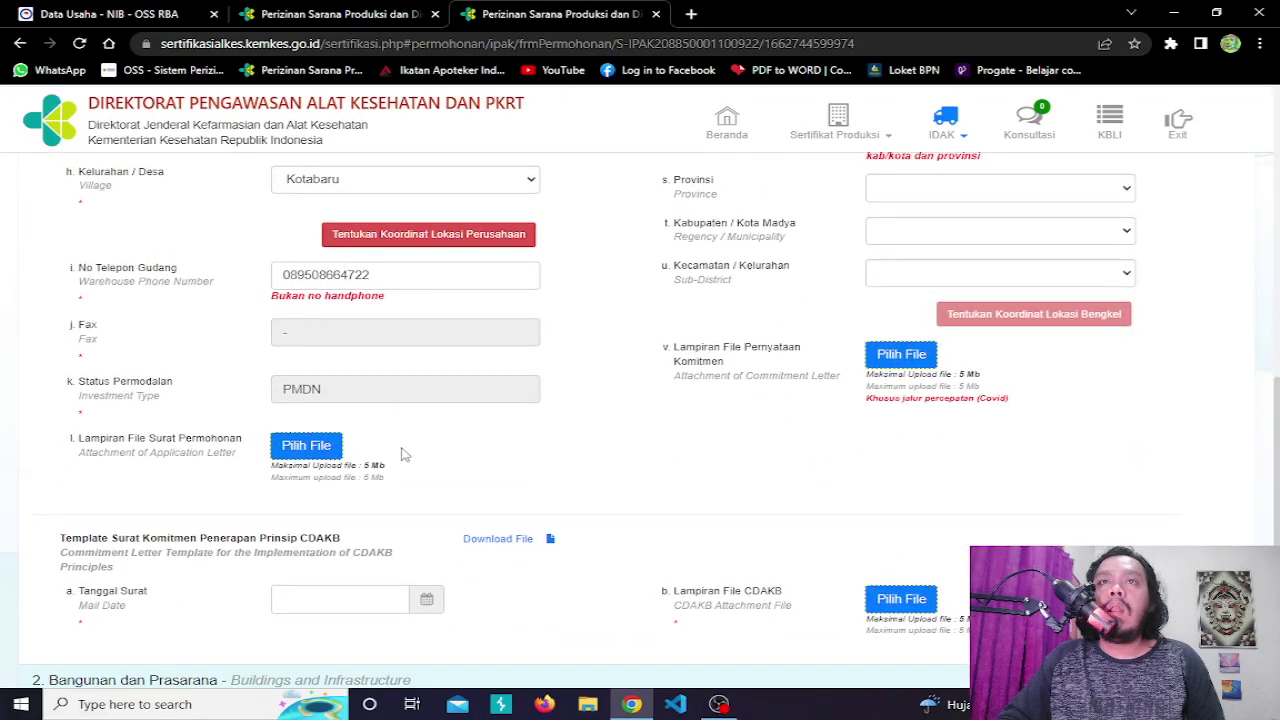
scroll(400, 452, "up", 2)
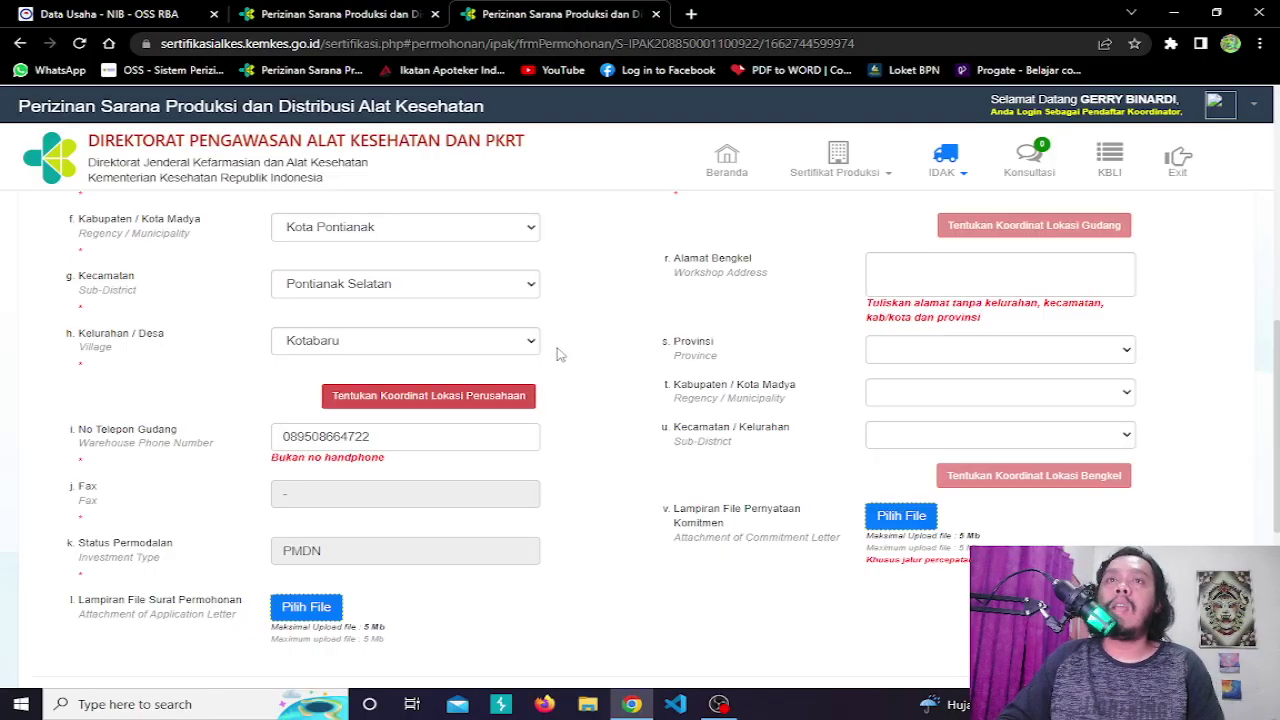
scroll(560, 404, "down", 2)
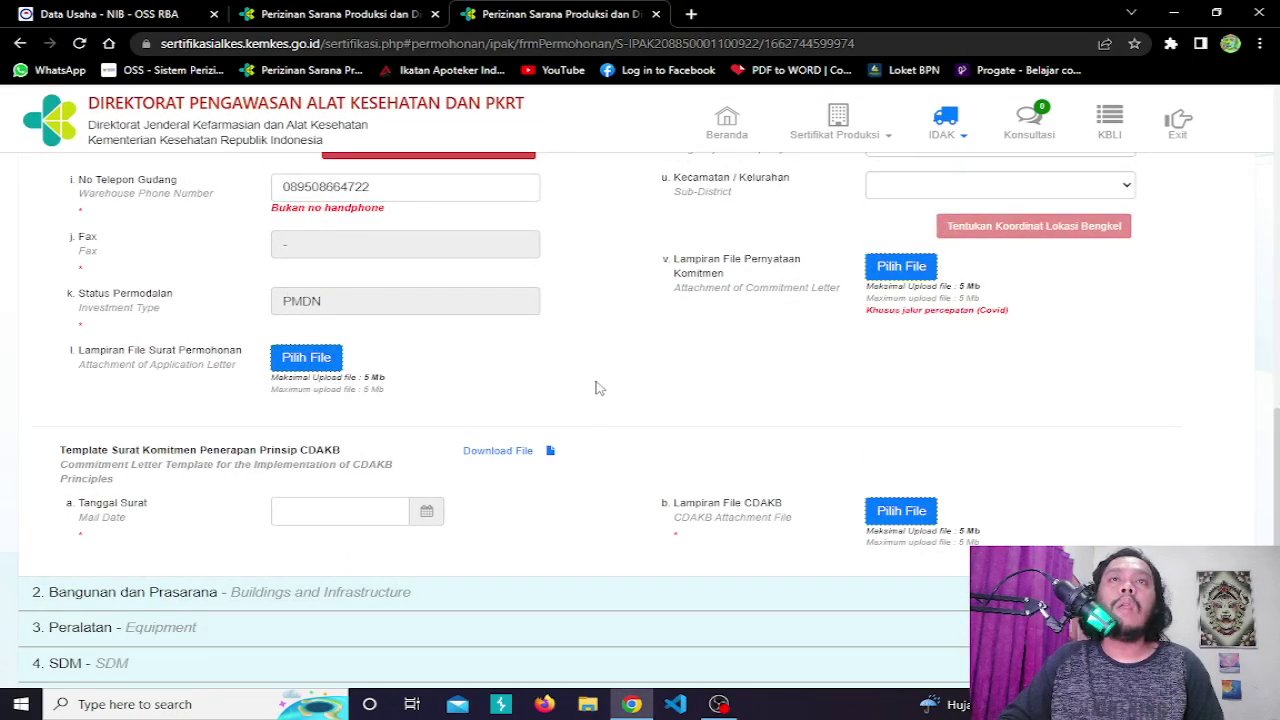
scroll(575, 424, "up", 10)
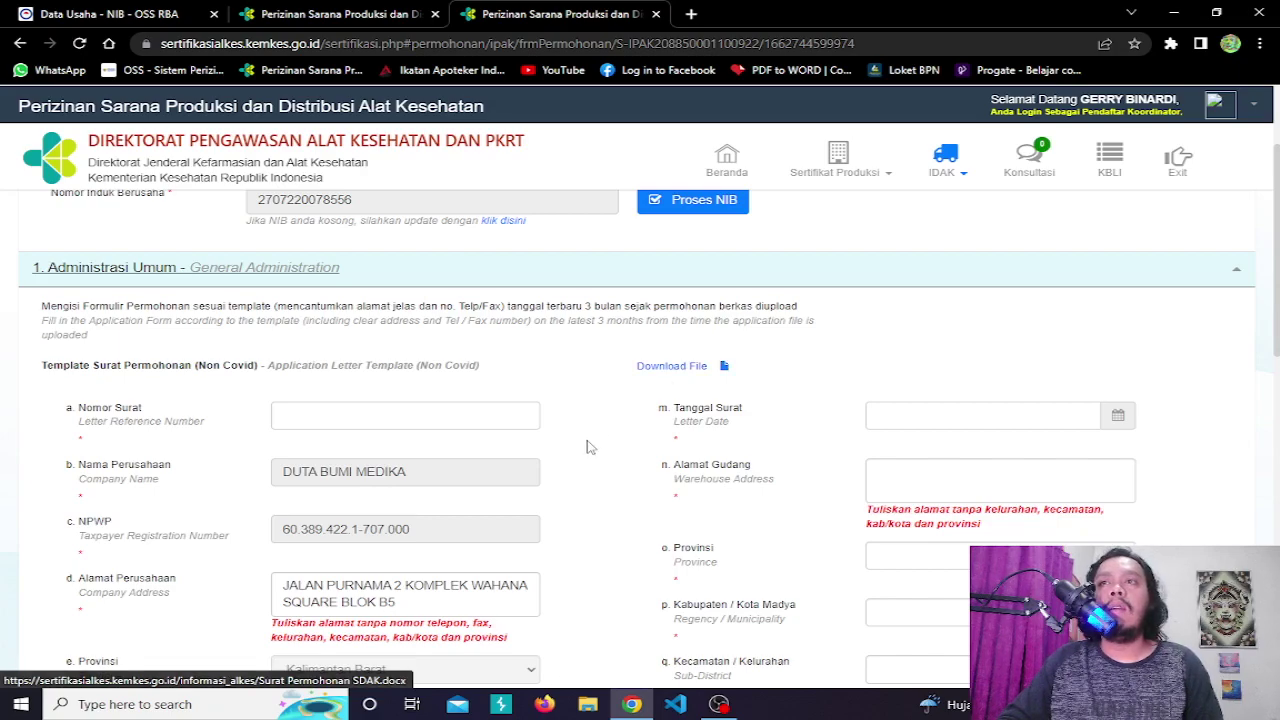
scroll(585, 450, "down", 6)
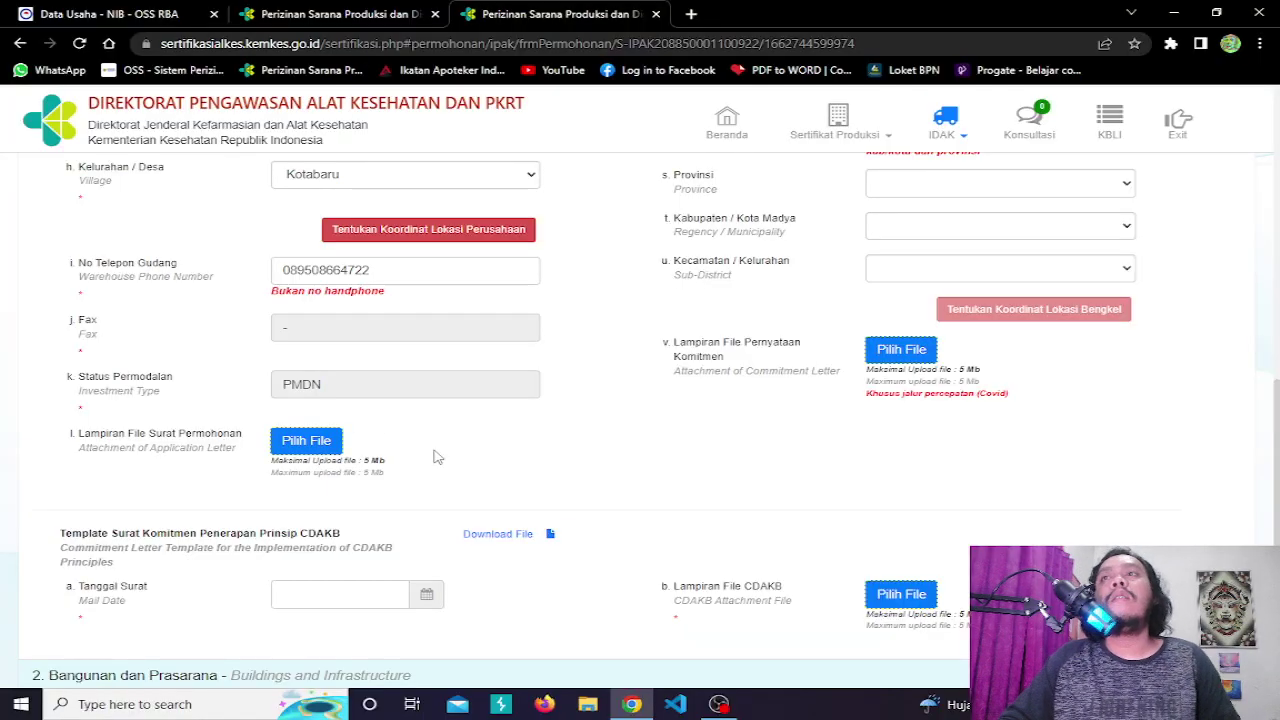
- Review the commitment statement attachment, Nomor Surat and company location fields in section 1
scroll(563, 457, "up", 1)
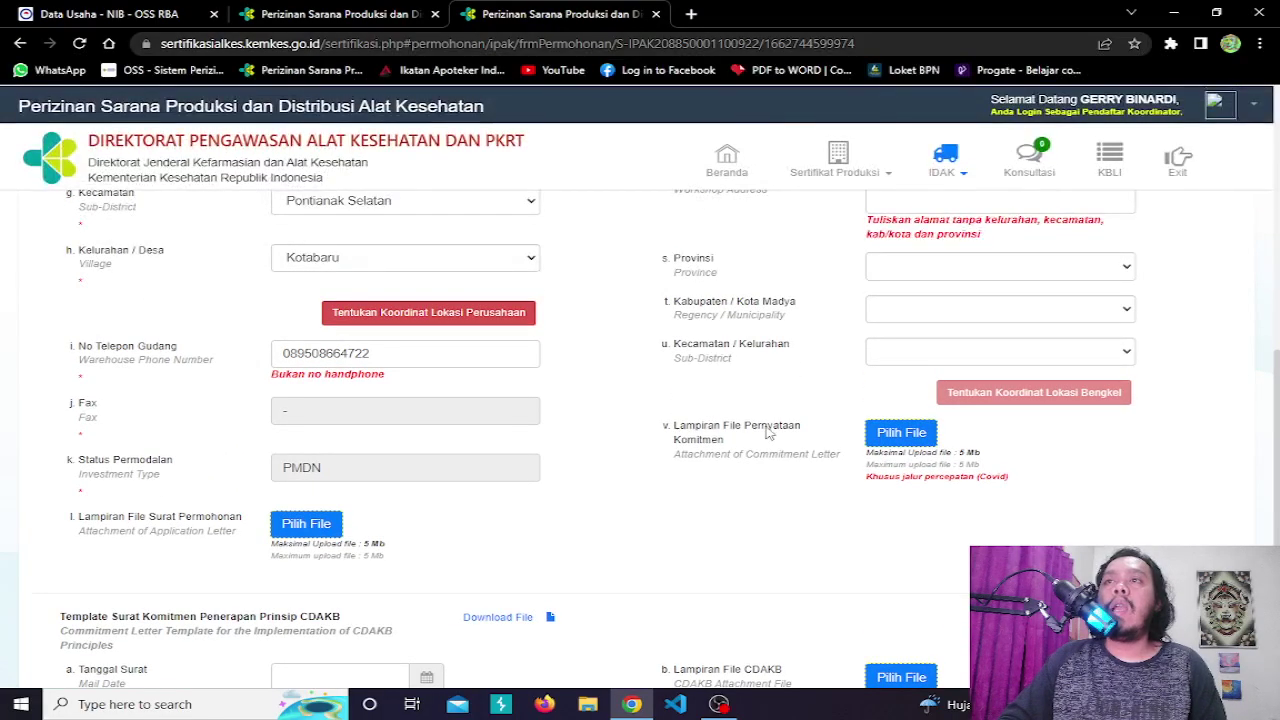
scroll(742, 508, "up", 3)
scroll(742, 508, "up", 3)
scroll(729, 514, "down", 3)
scroll(729, 514, "up", 3)
scroll(273, 387, "up", 1)
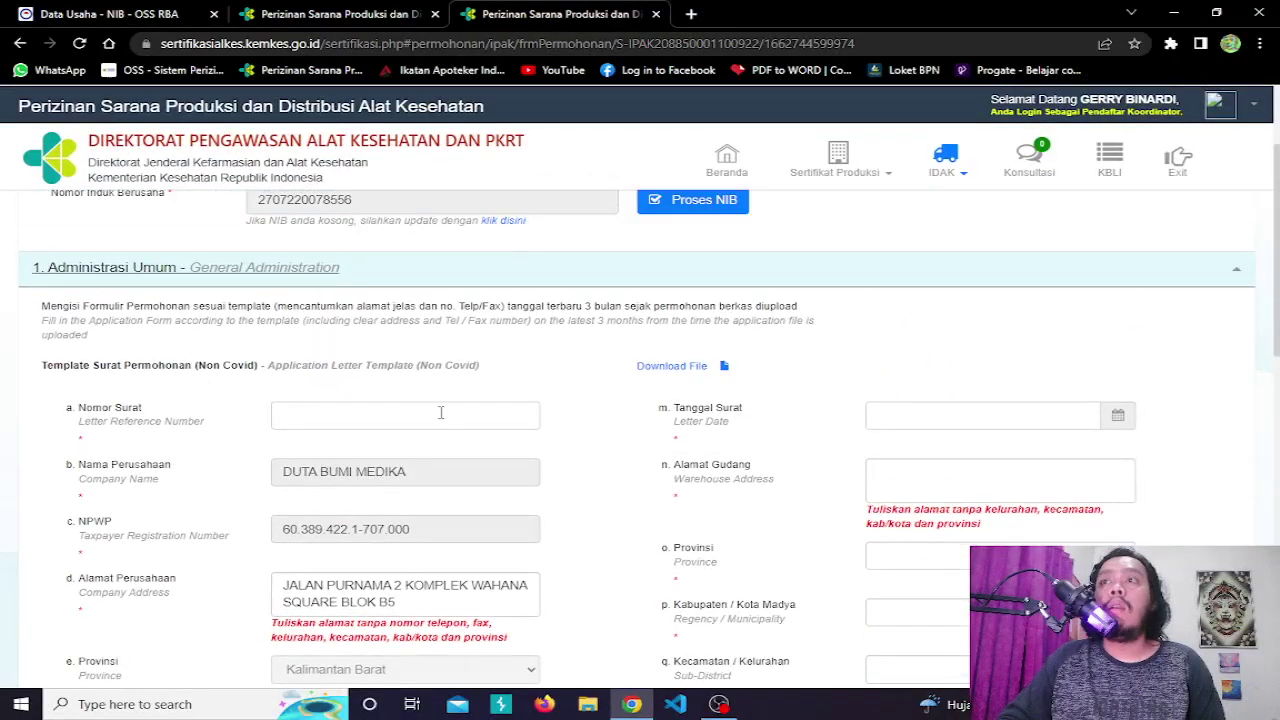
scroll(437, 414, "down", 3)
scroll(429, 416, "down", 4)
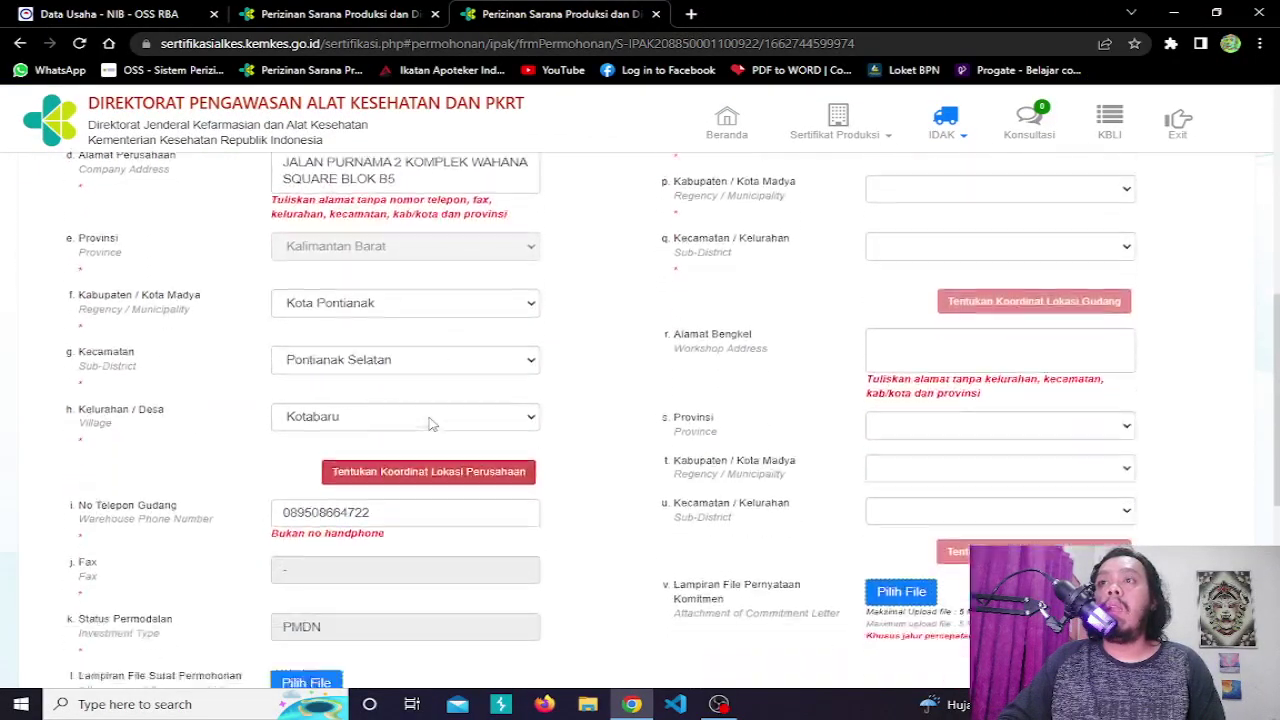
scroll(435, 418, "down", 1)
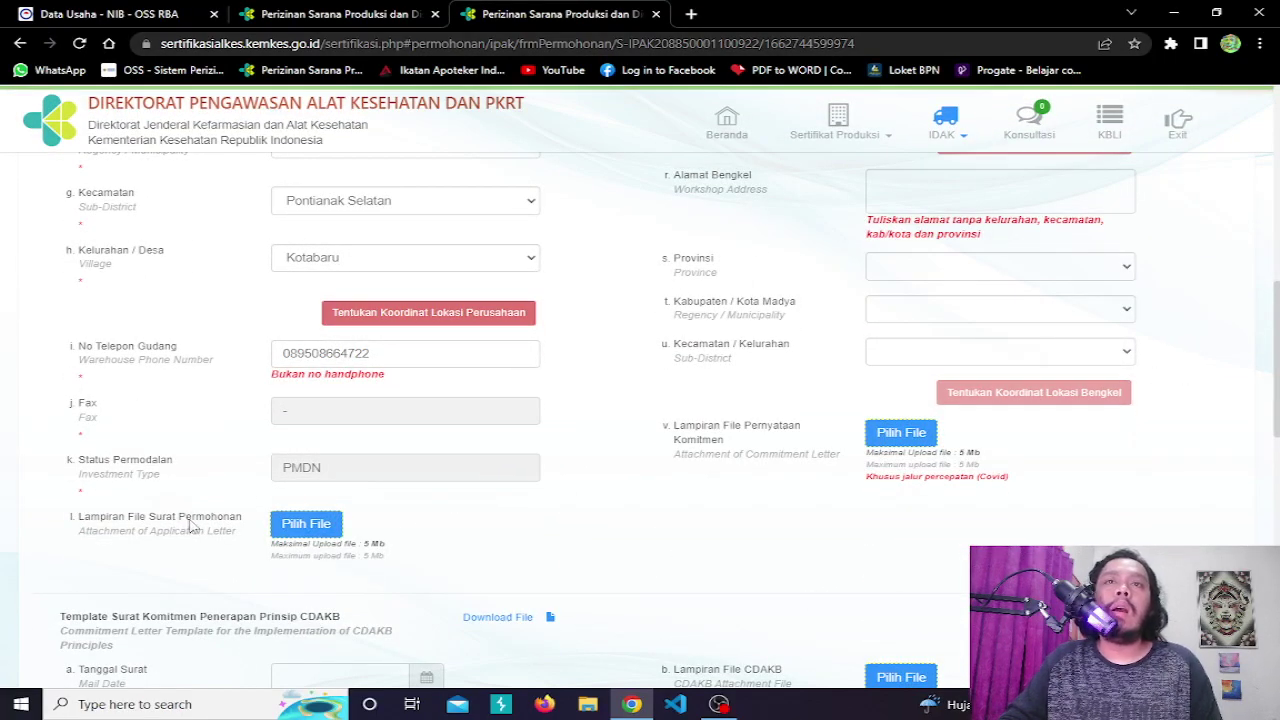
- Examine the Non Covid application letter template, its attachment field and the company and warehouse address fields
scroll(296, 547, "up", 5)
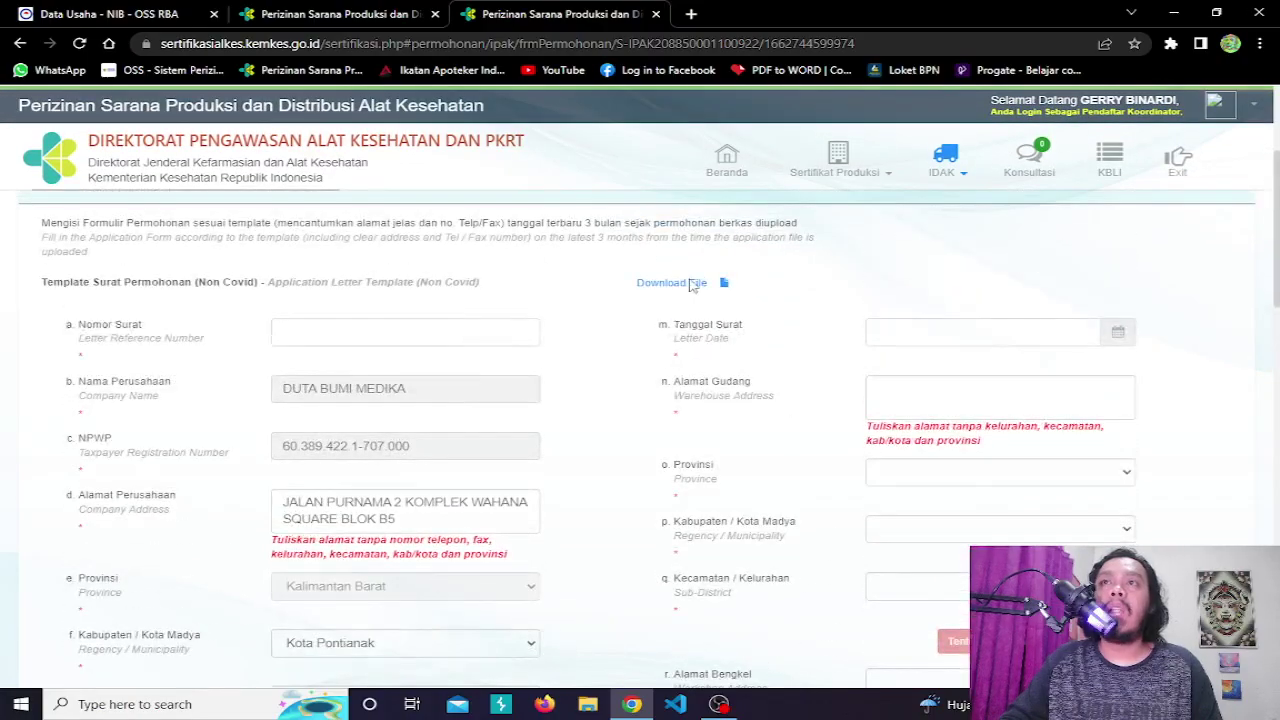
scroll(670, 293, "down", 3)
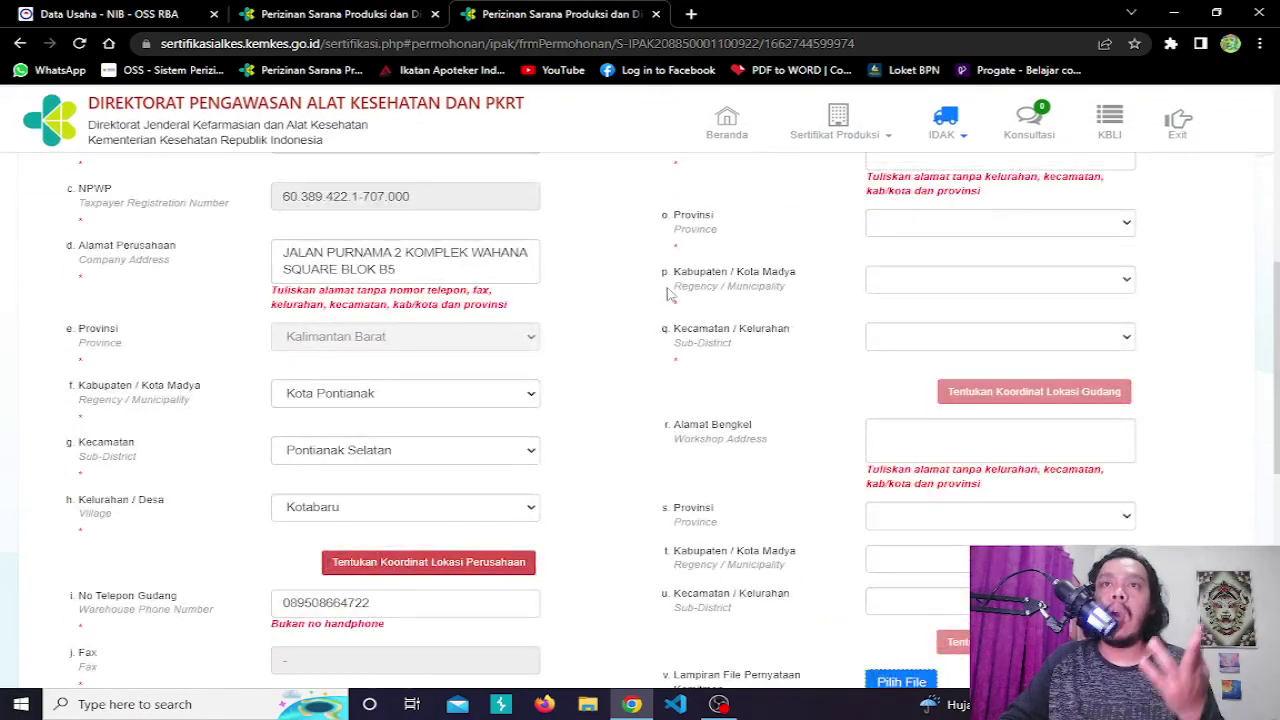
scroll(670, 293, "down", 2)
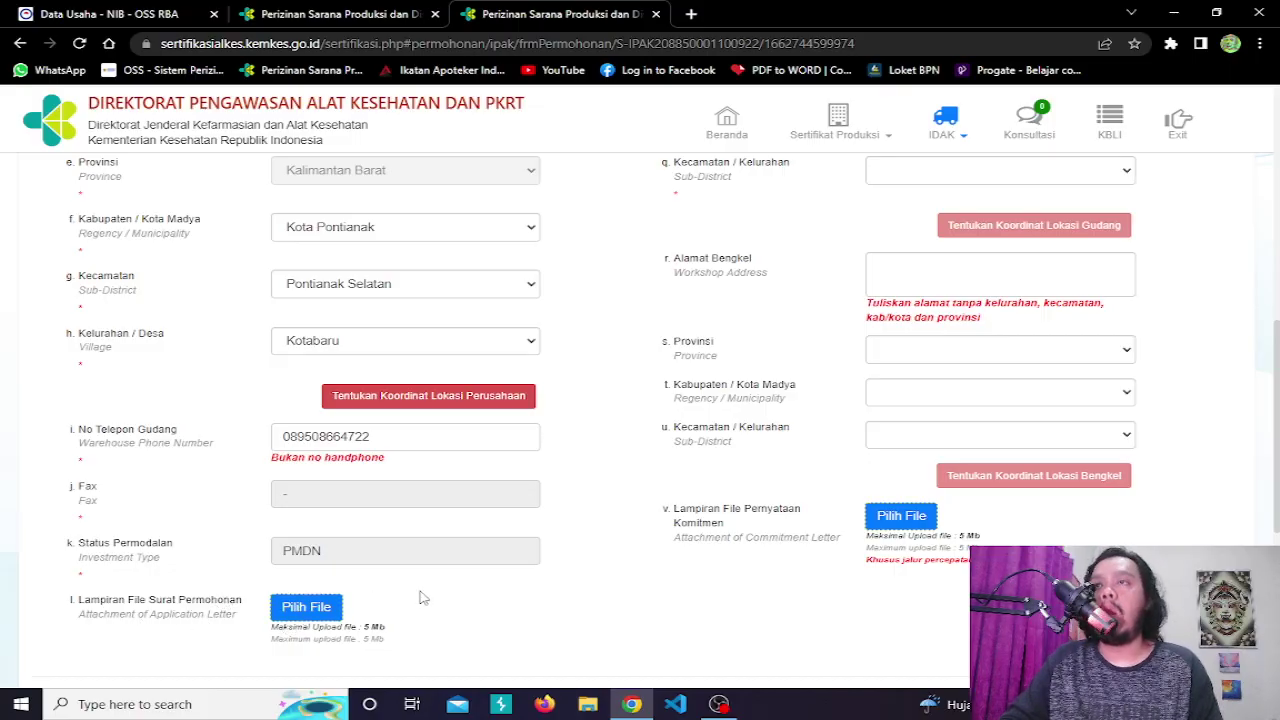
scroll(430, 603, "up", 2)
scroll(430, 603, "up", 2)
scroll(428, 605, "down", 1)
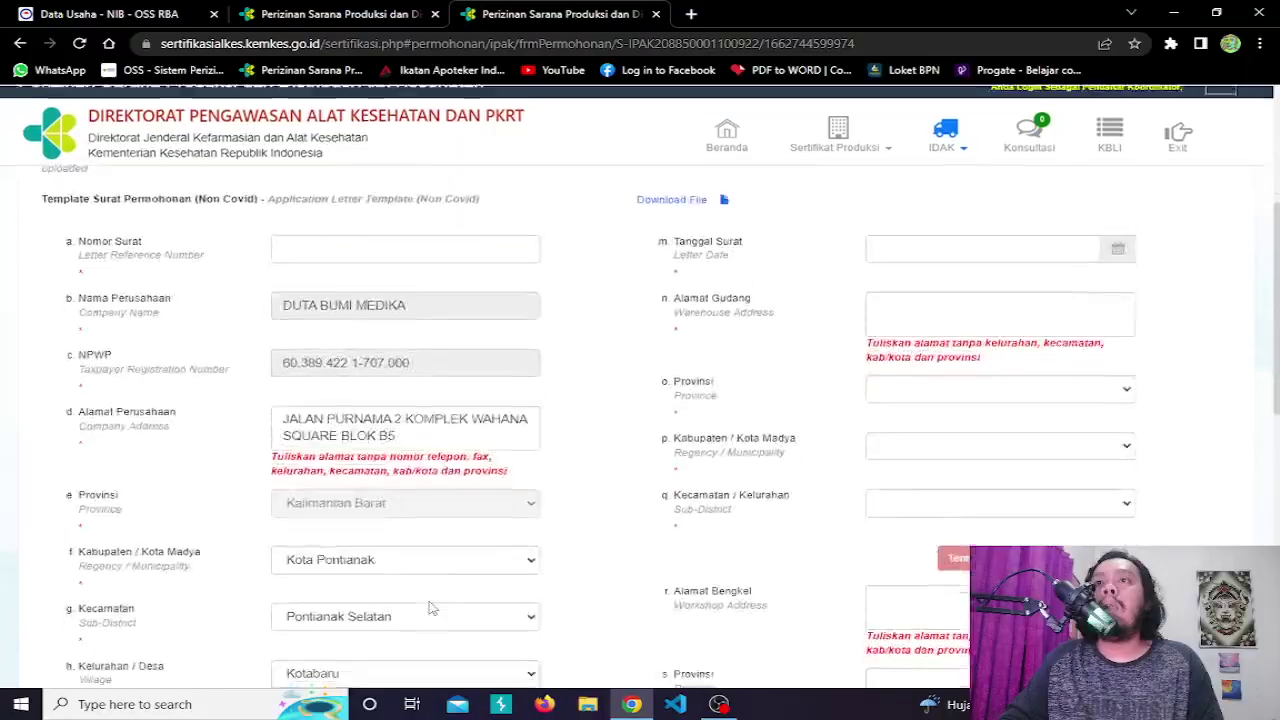
scroll(491, 565, "down", 2)
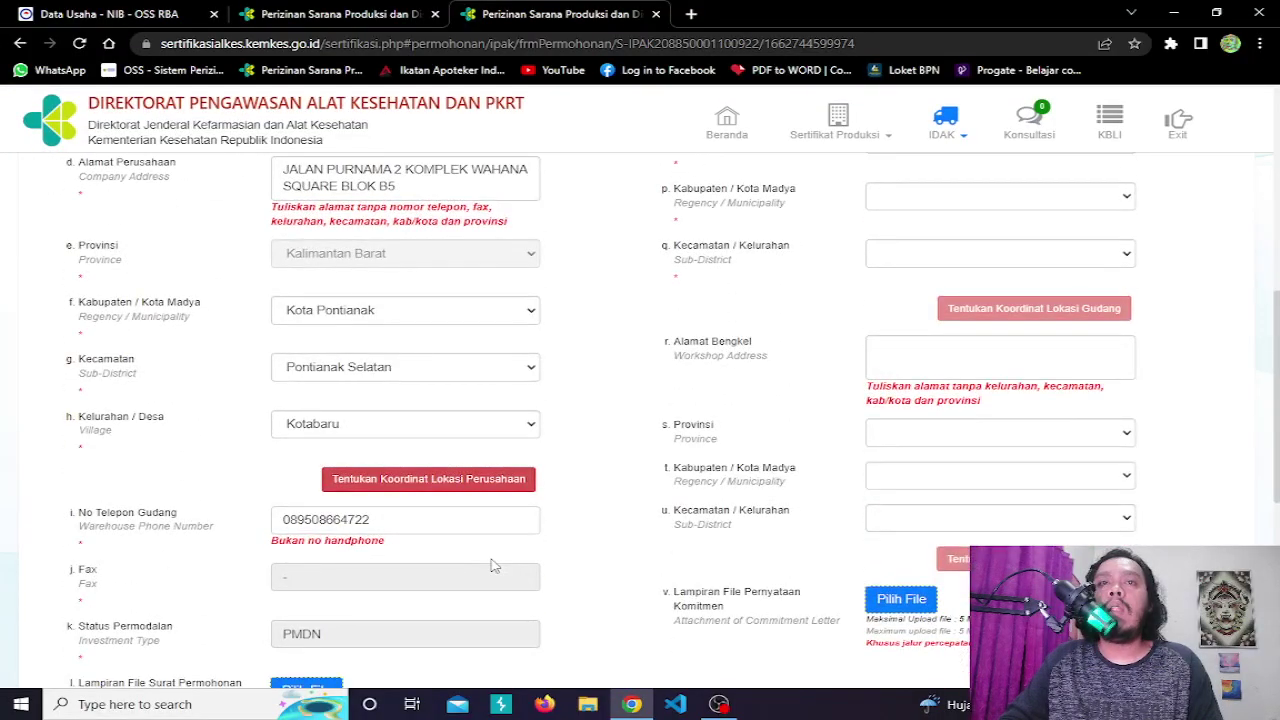
scroll(491, 565, "down", 2)
scroll(480, 575, "up", 2)
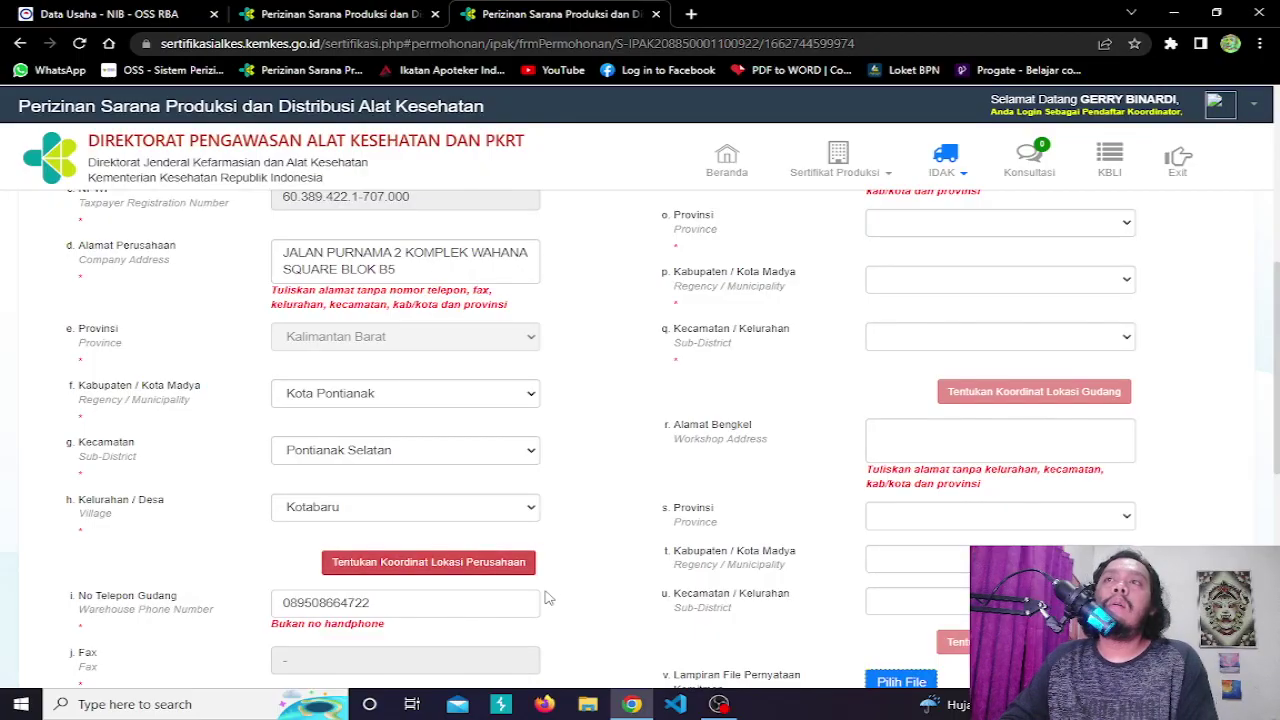
scroll(557, 497, "up", 2)
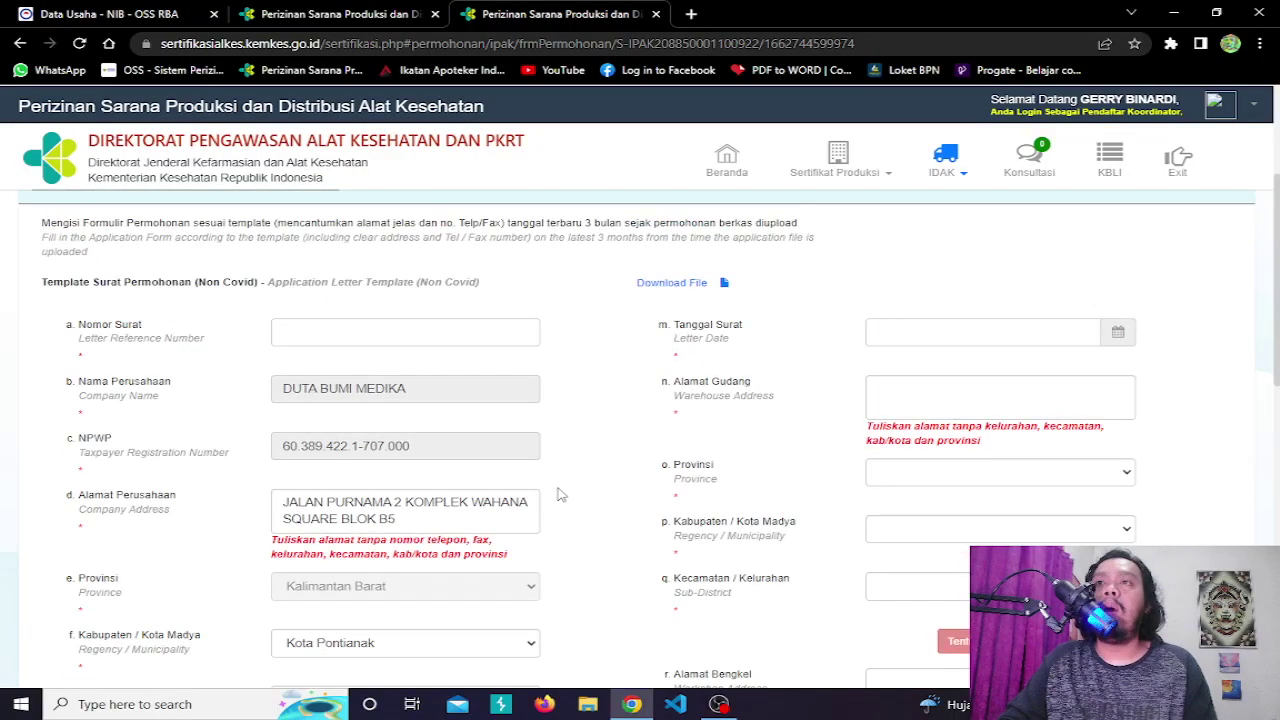
scroll(558, 496, "down", 2)
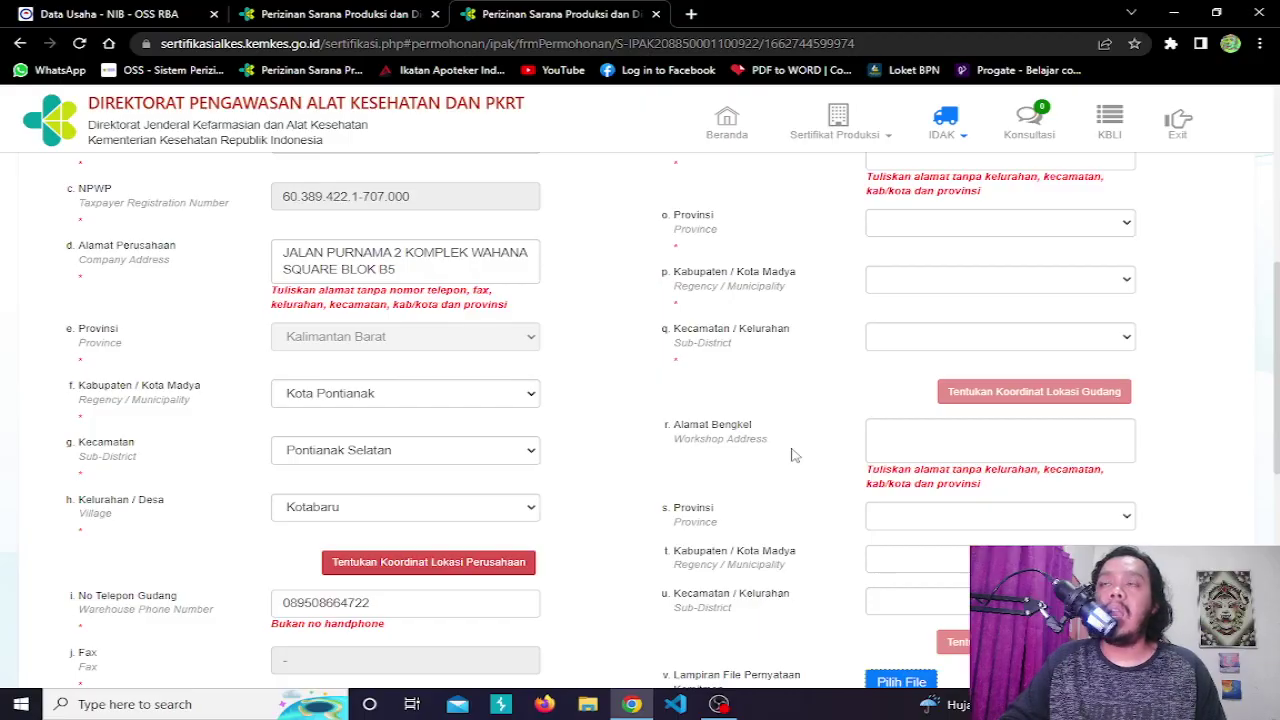
- Check the warehouse phone and workshop address fields, then look over the whole of section 1 again down to the CDAKB letter
left_click(505, 599)
key("shift+Tab")
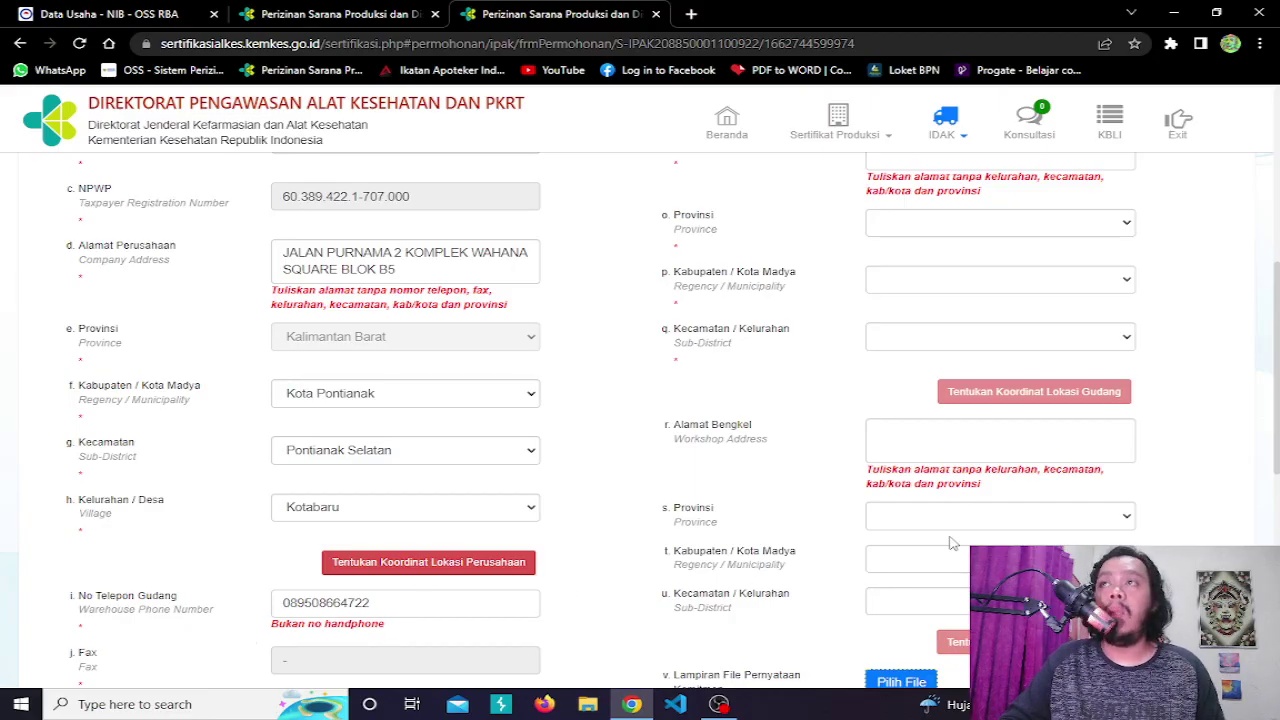
scroll(952, 545, "down", 2)
scroll(952, 550, "up", 5)
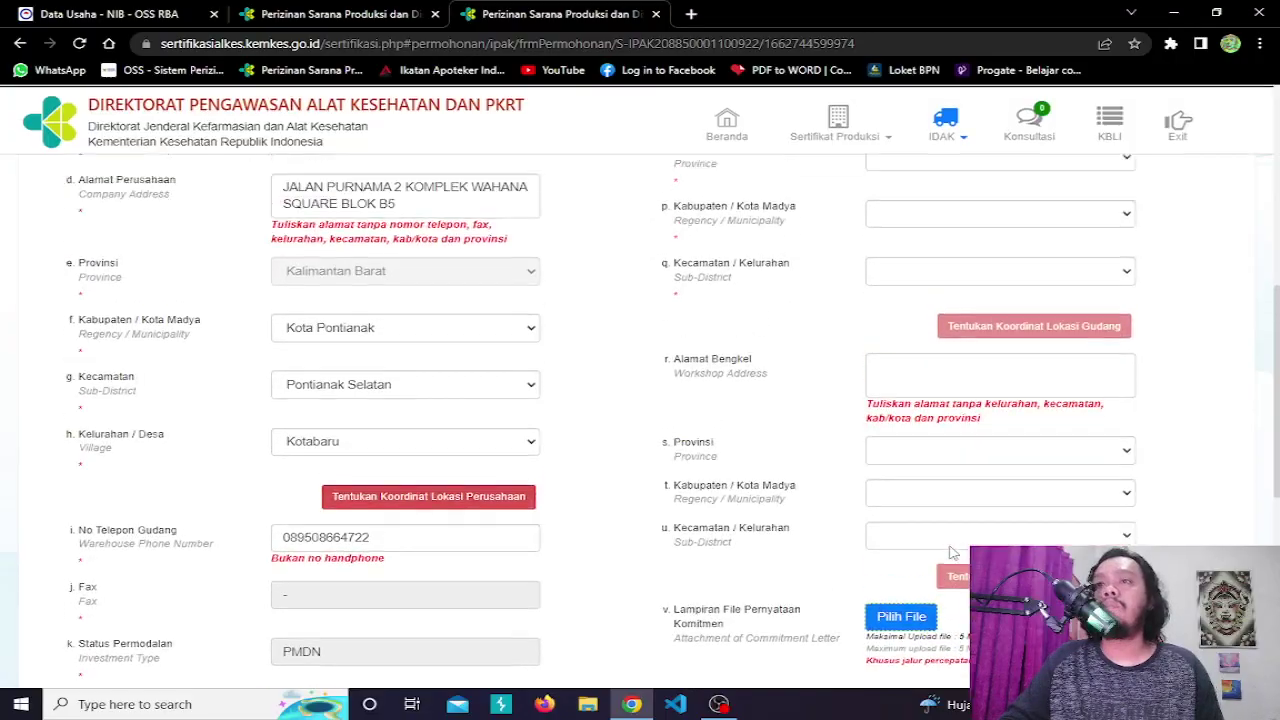
scroll(952, 553, "up", 3)
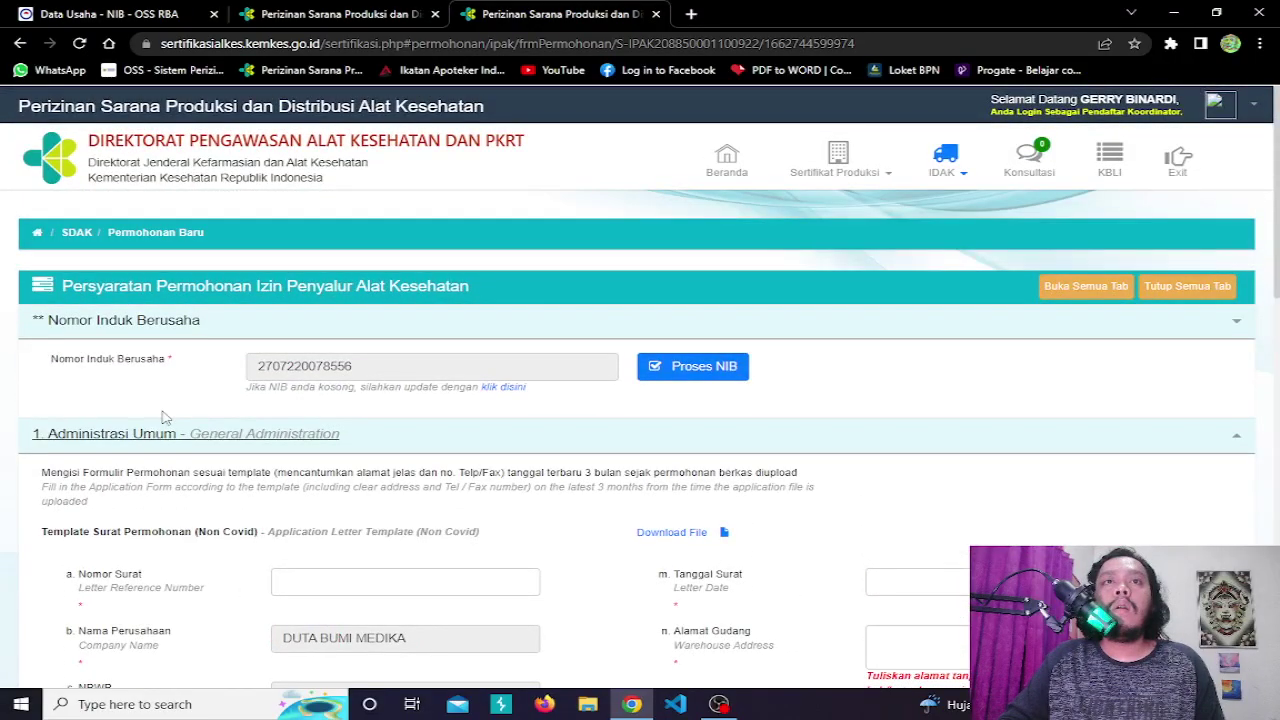
scroll(228, 477, "down", 7)
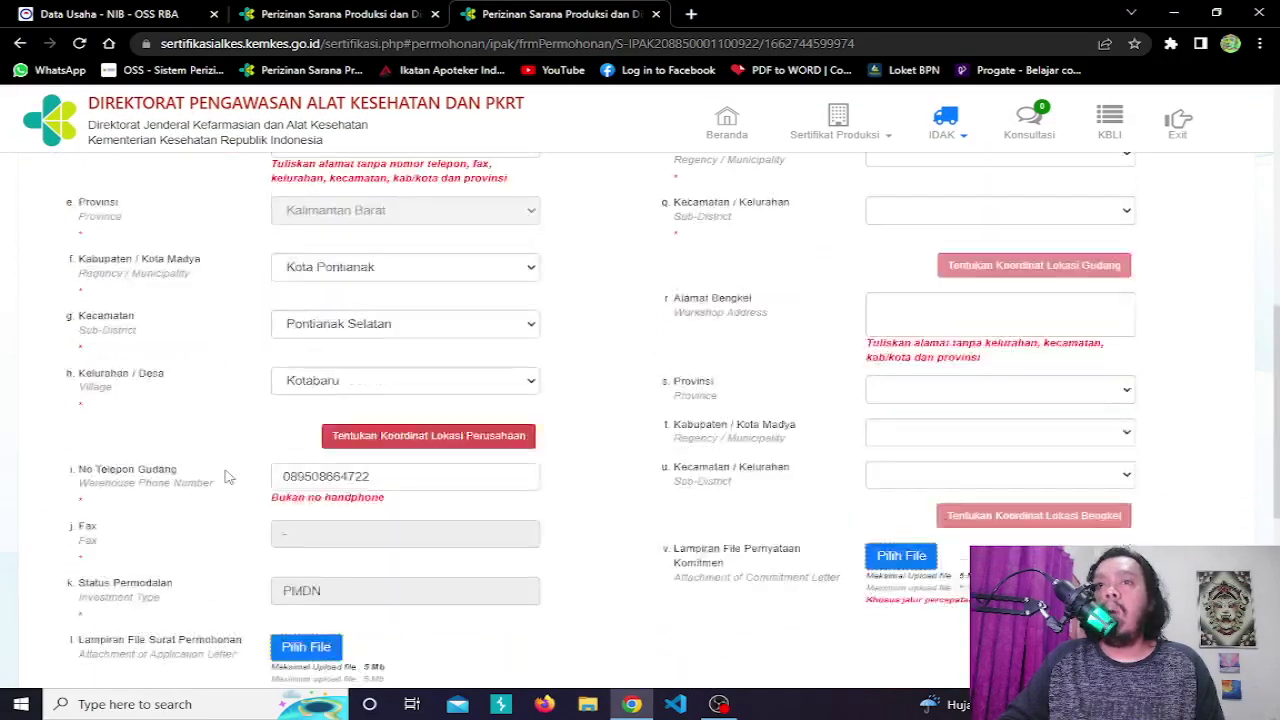
scroll(228, 477, "down", 3)
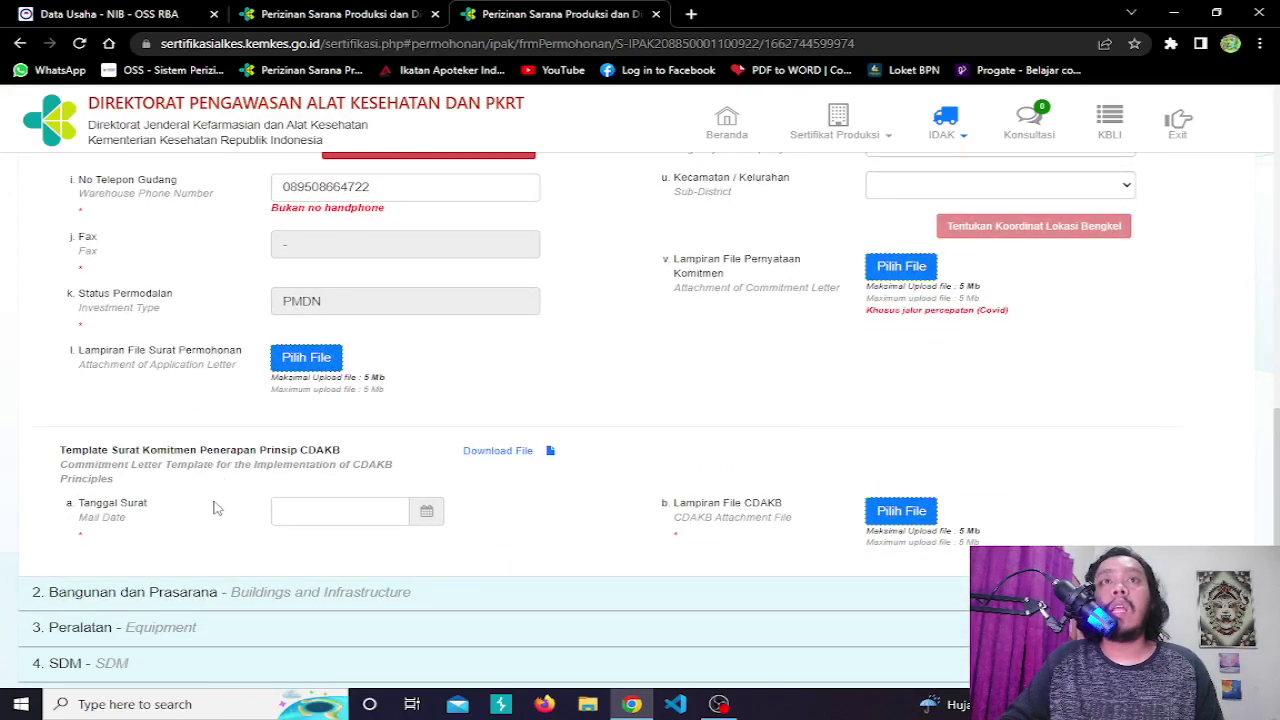
scroll(213, 515, "up", 6)
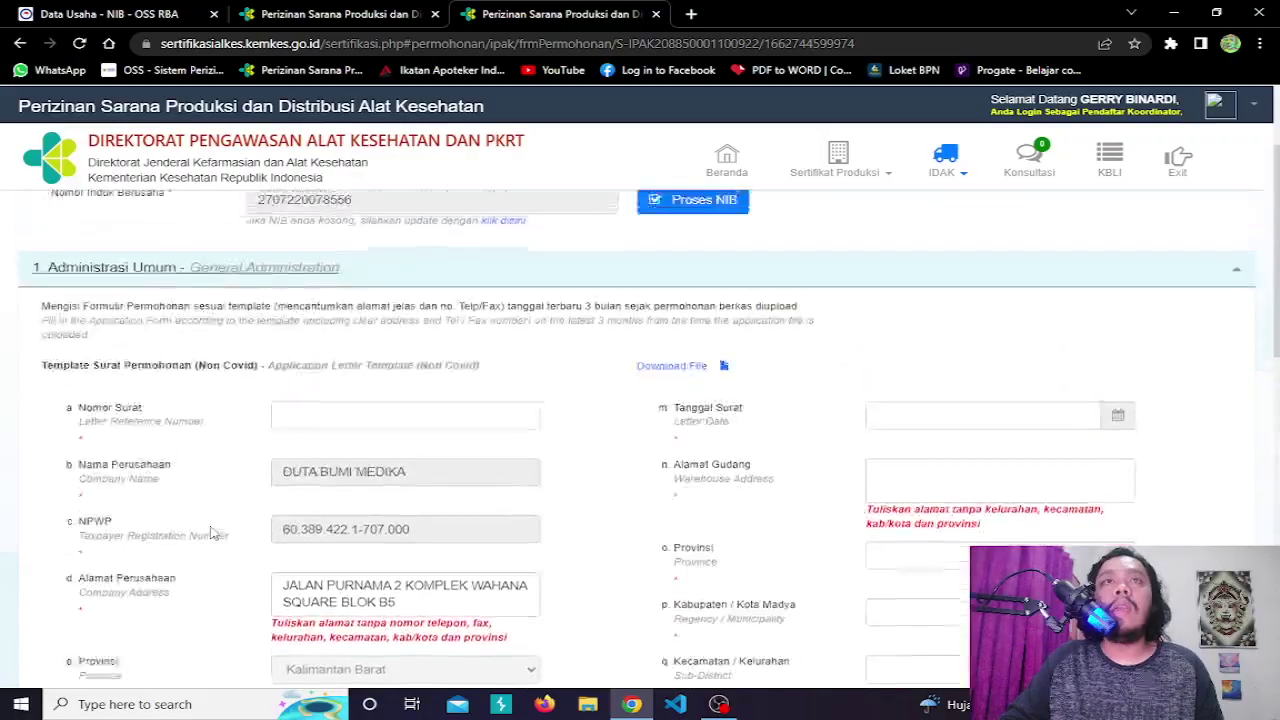
scroll(213, 533, "down", 6)
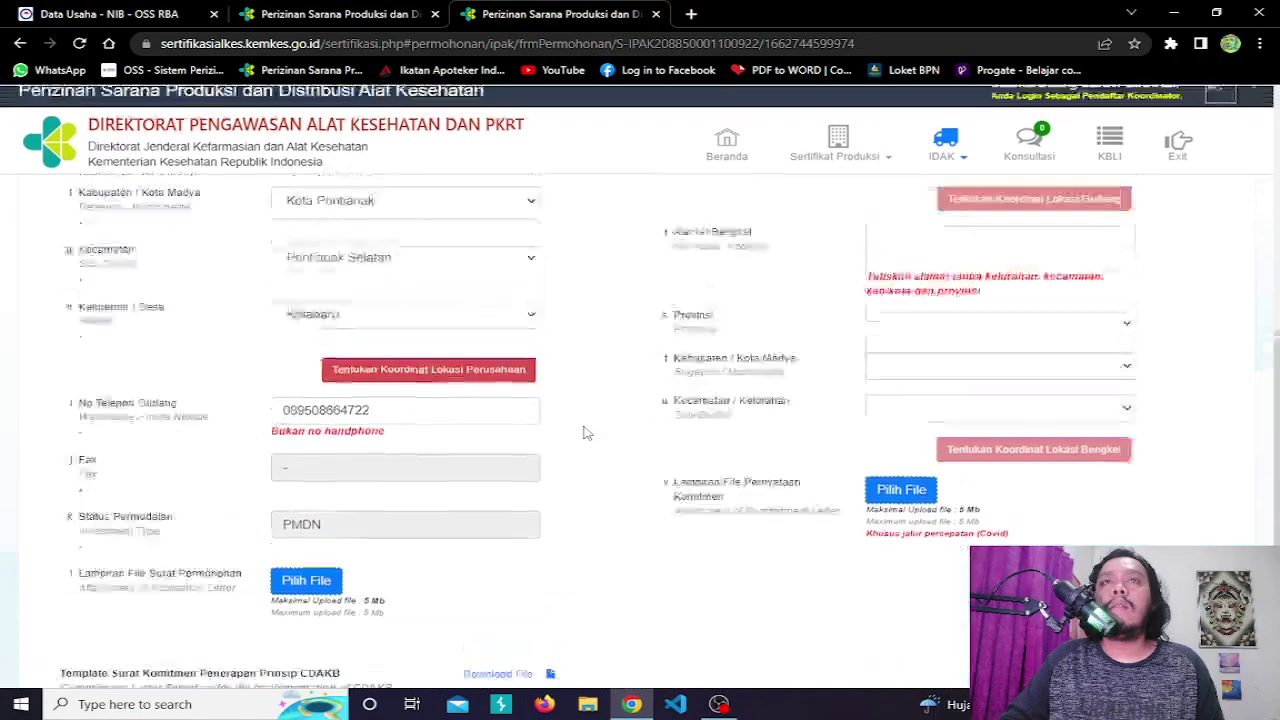
scroll(480, 531, "up", 3)
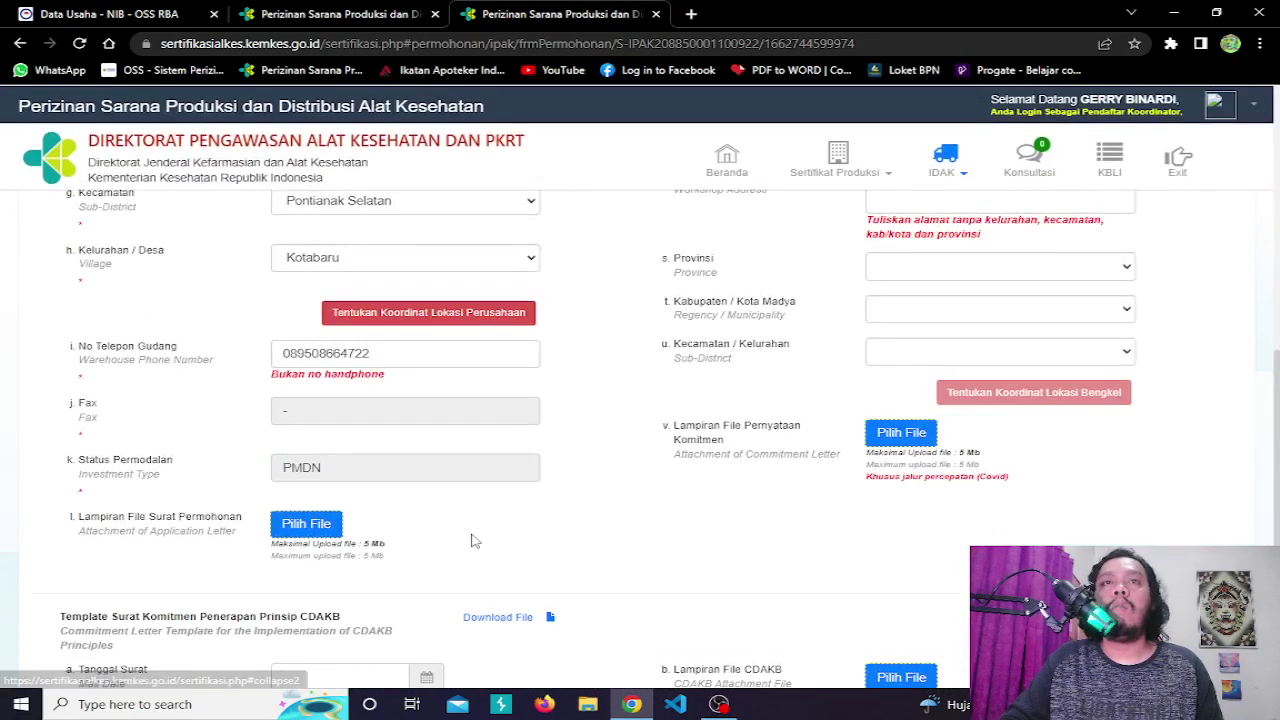
scroll(475, 541, "up", 7)
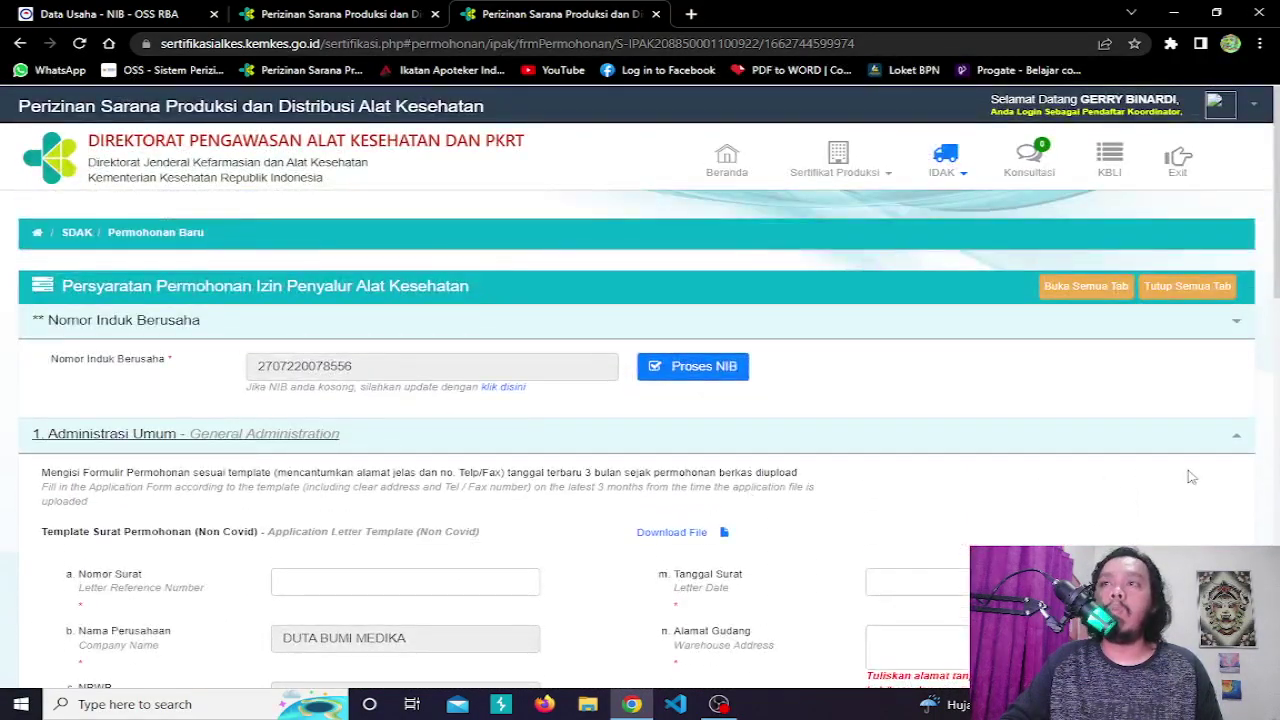
- Collapse section 1 and expand section 2, Bangunan dan Prasarana, to review its building size and photo documentation fields
left_click(1243, 451)
scroll(620, 440, "down", 1)
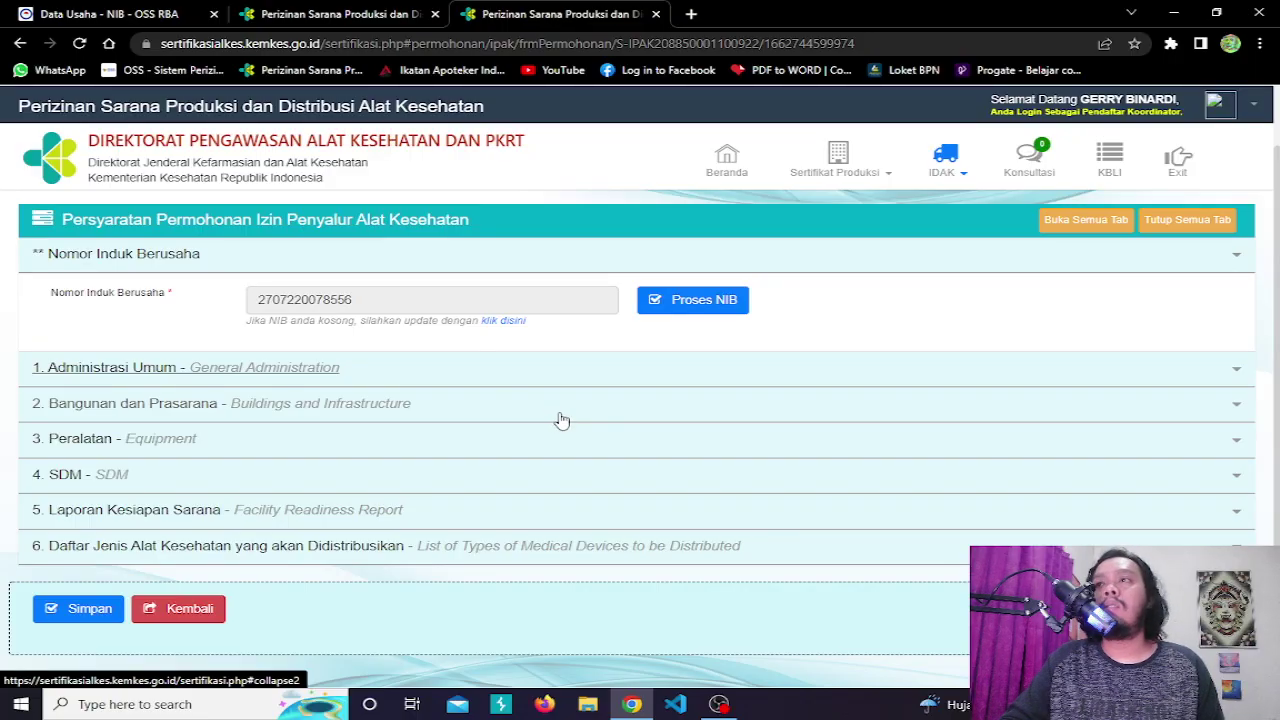
left_click(562, 420)
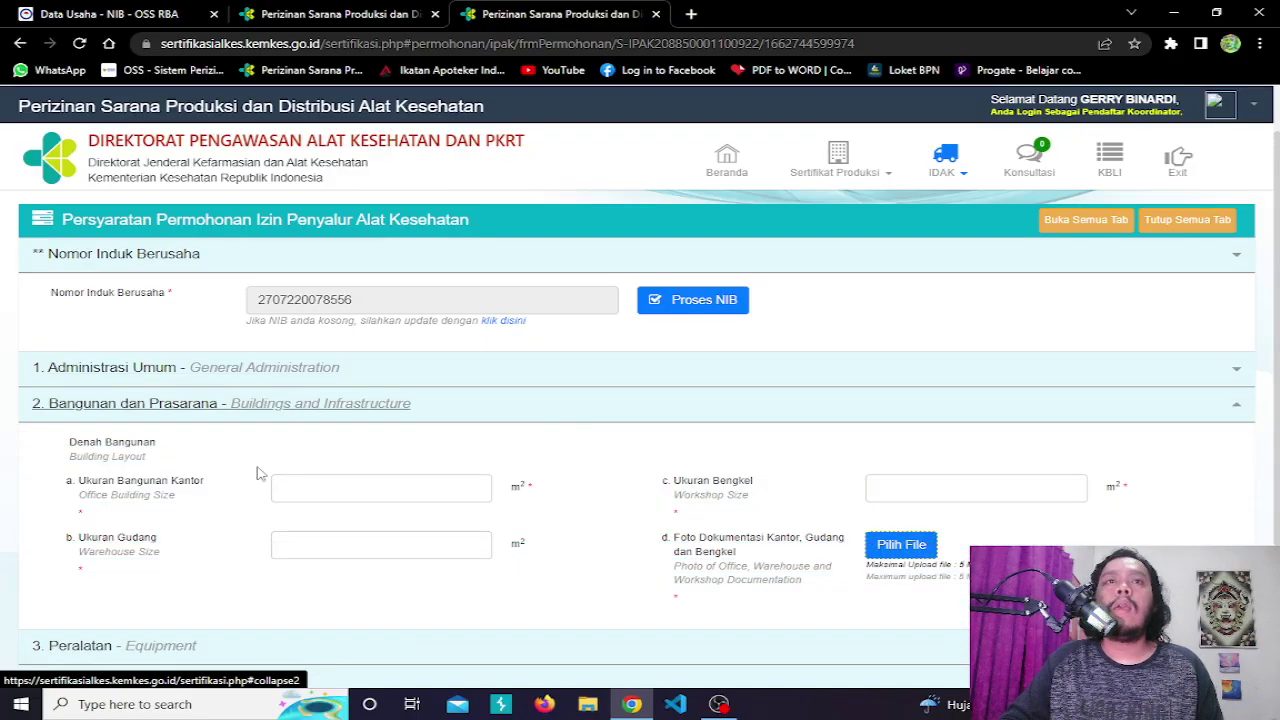
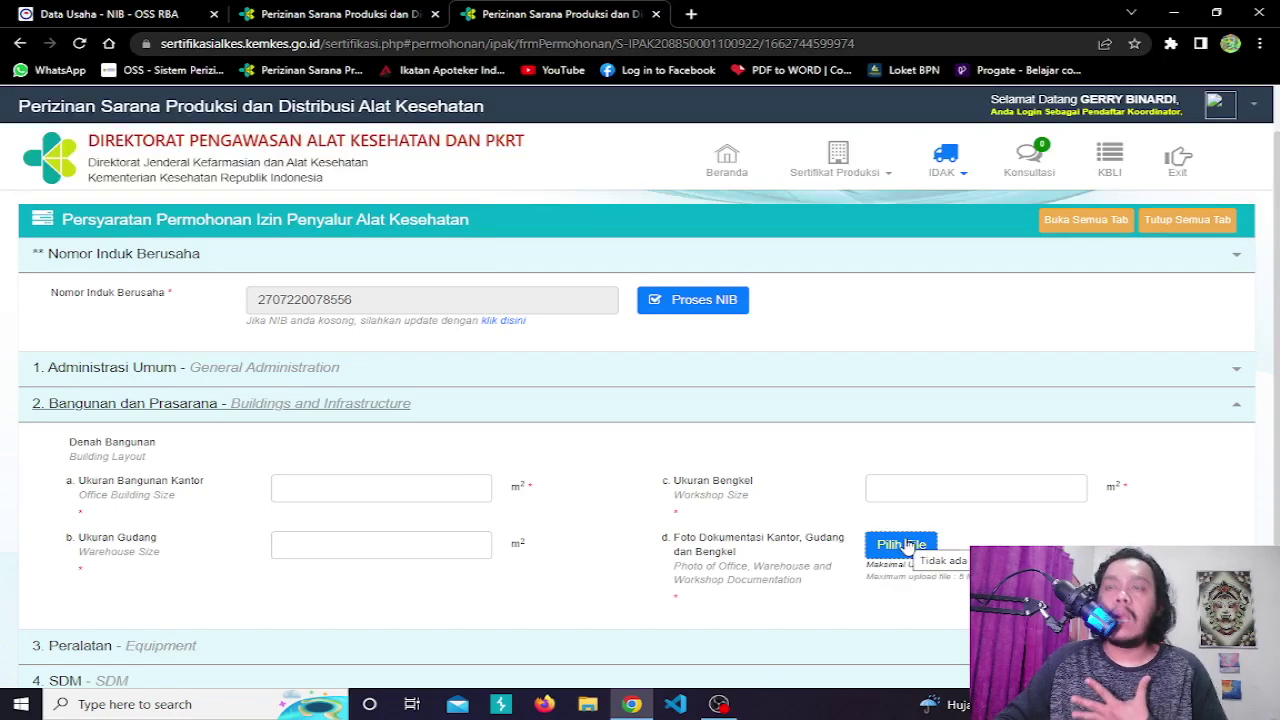
left_click(903, 545)
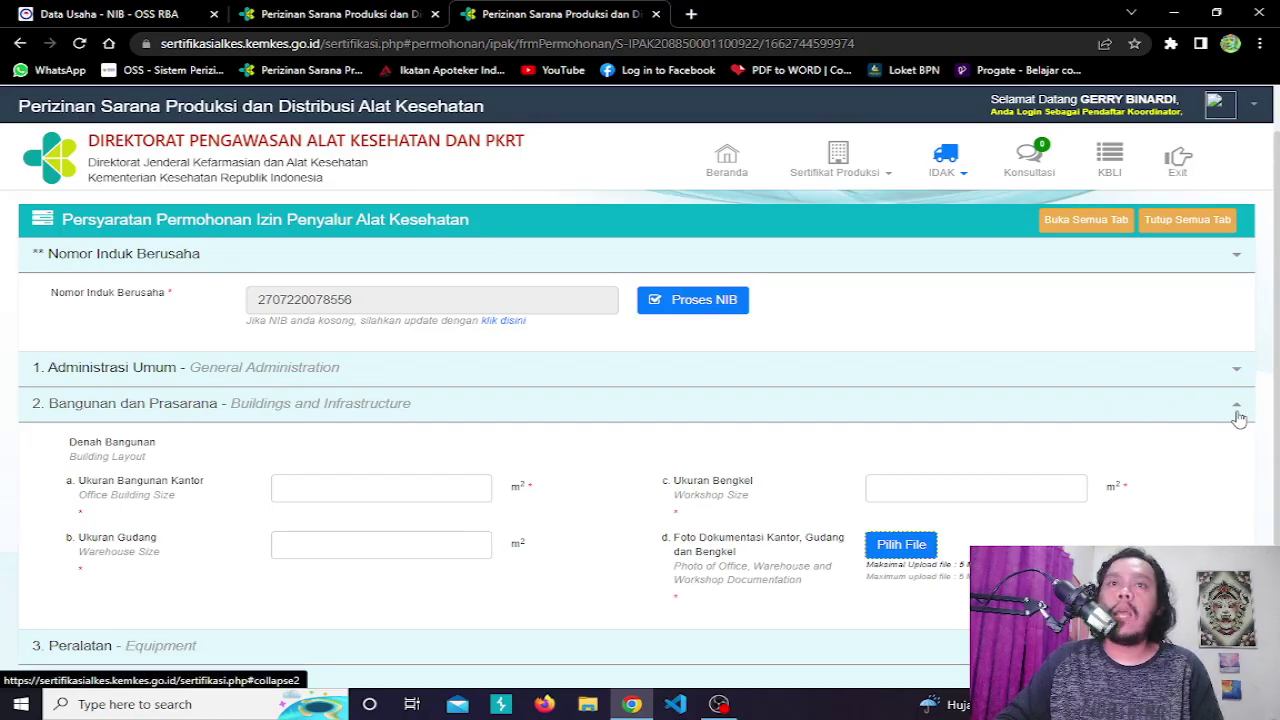
- Collapse section 2 and expand section 3, Peralatan, to review its warehouse equipment name and attachment fields
left_click(1238, 412)
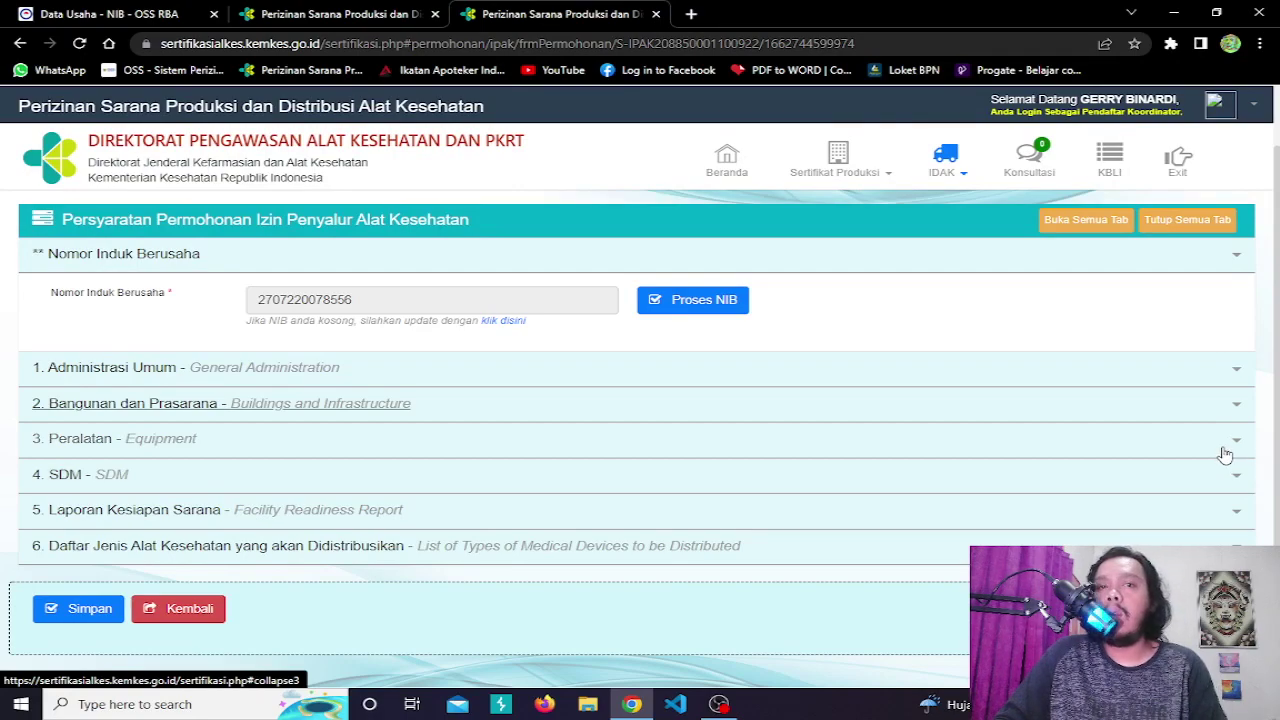
left_click(1226, 455)
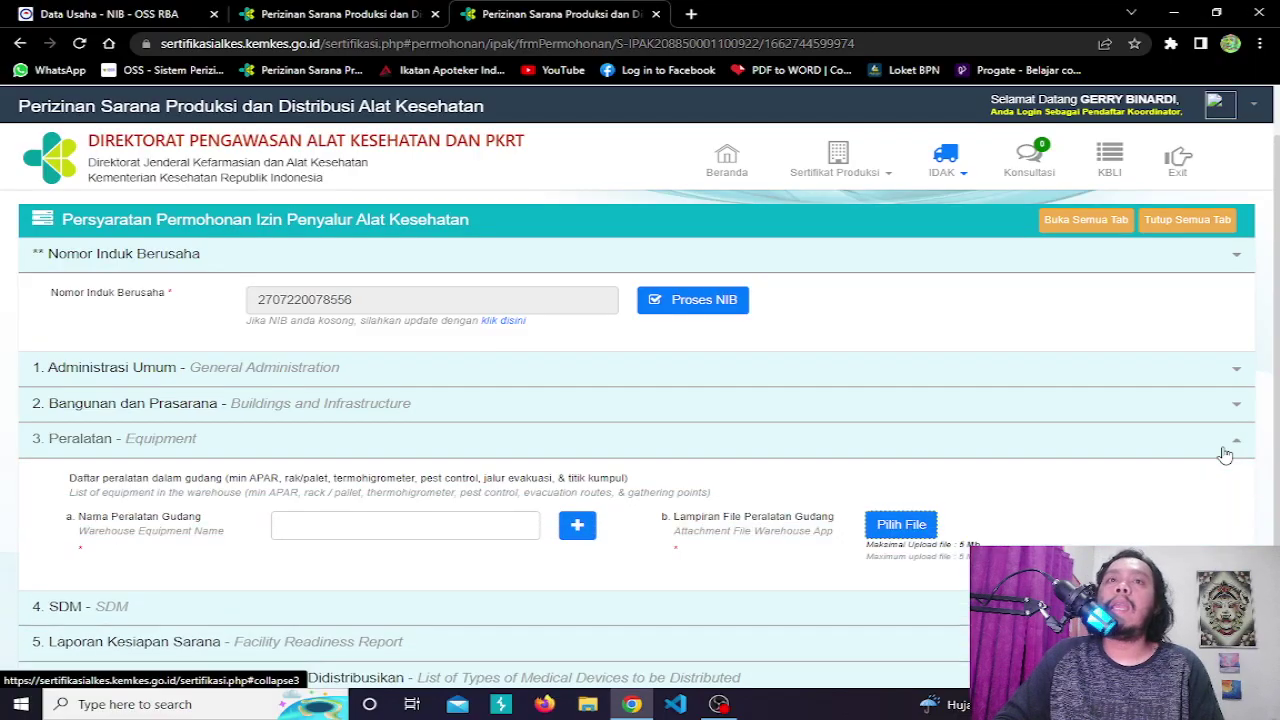
scroll(1240, 475, "down", 1)
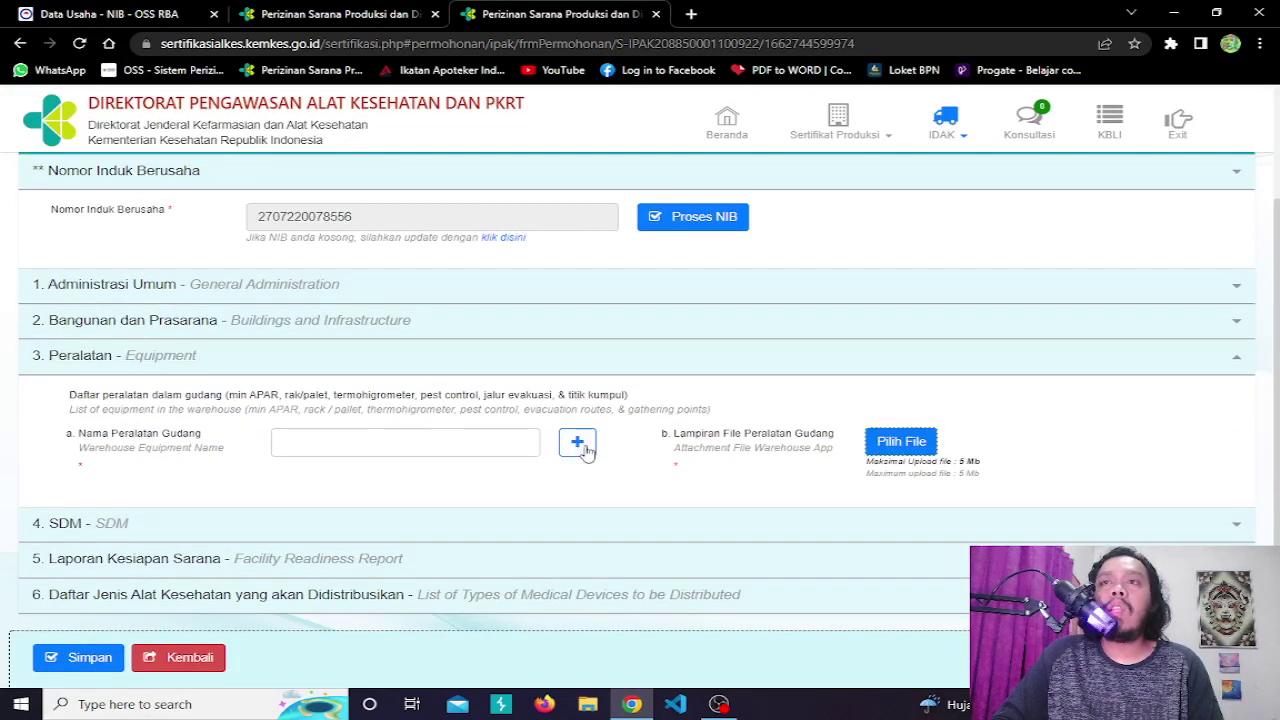
- Add two extra warehouse equipment name rows, highlight the minimum equipment list, and remove both rows again
left_click(585, 450)
left_click(578, 443)
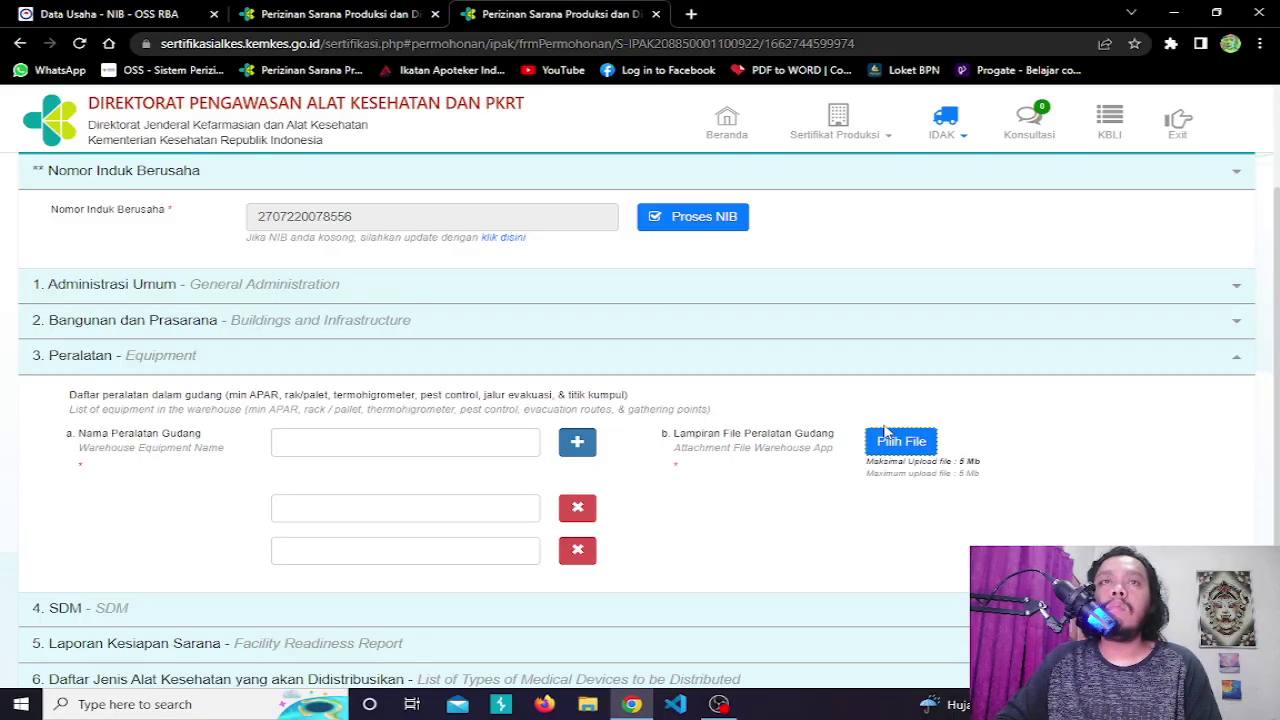
left_click_drag(72, 398, 466, 402)
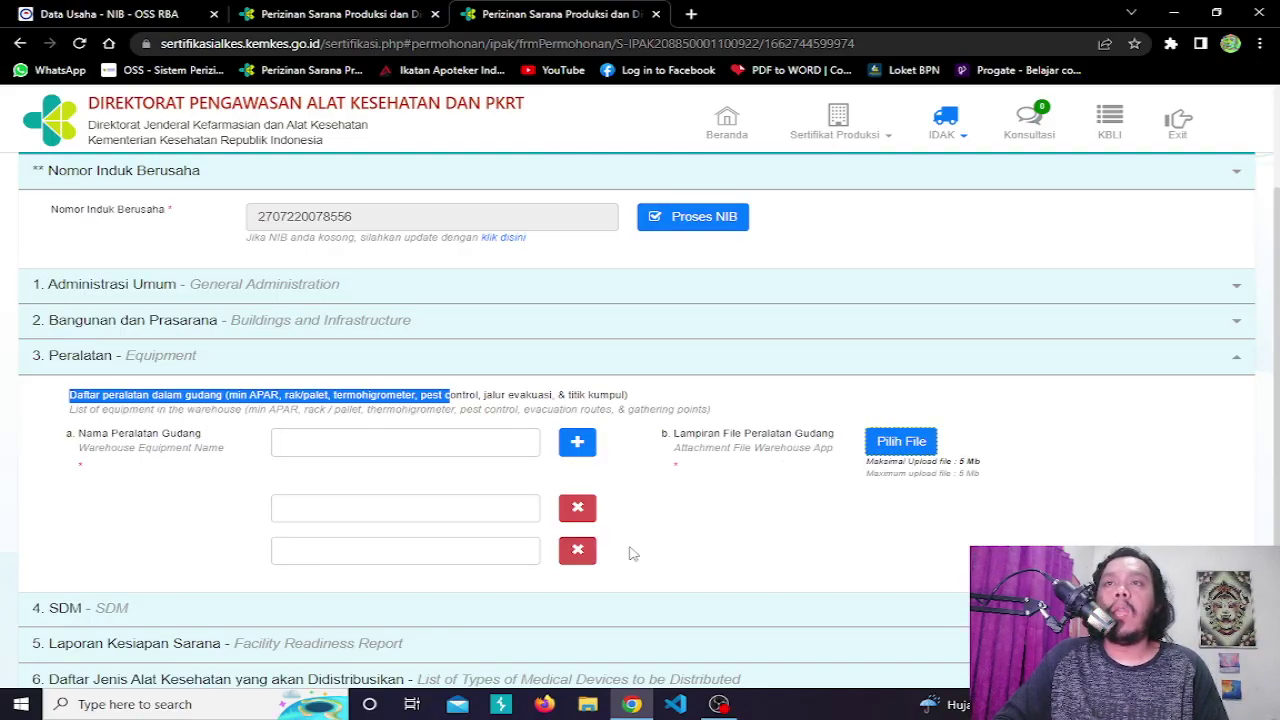
left_click(577, 511)
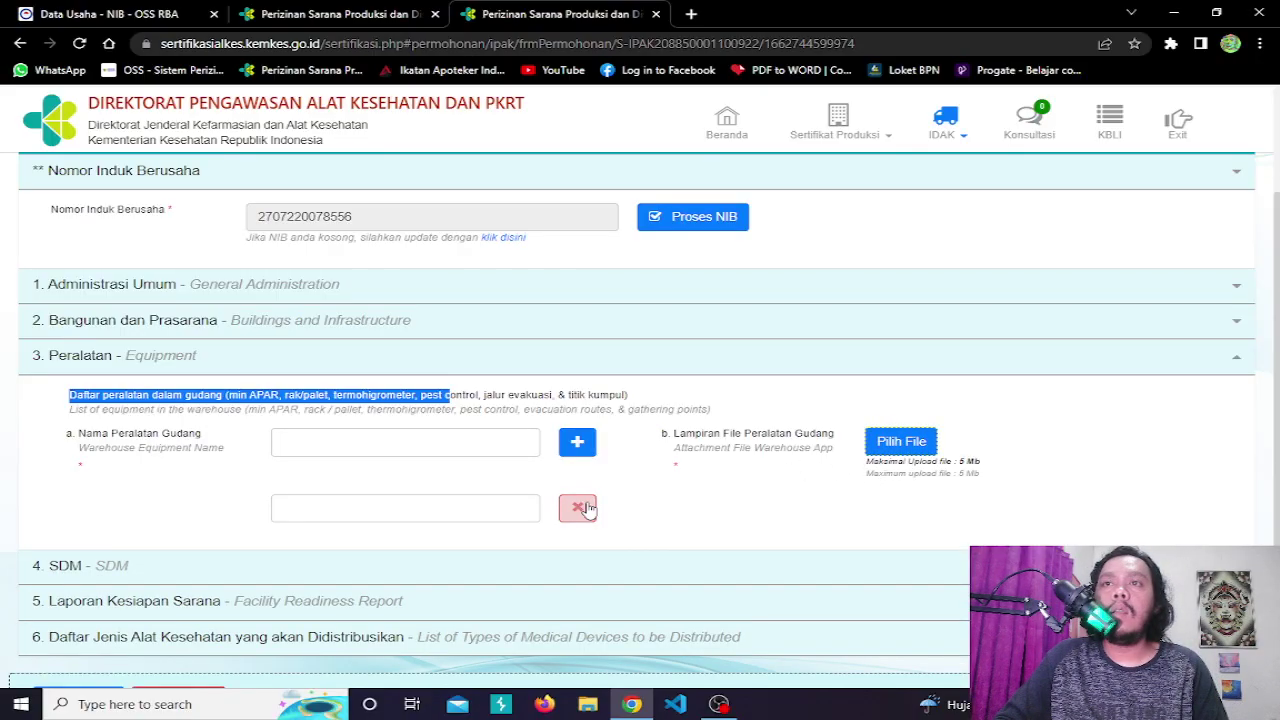
left_click(574, 509)
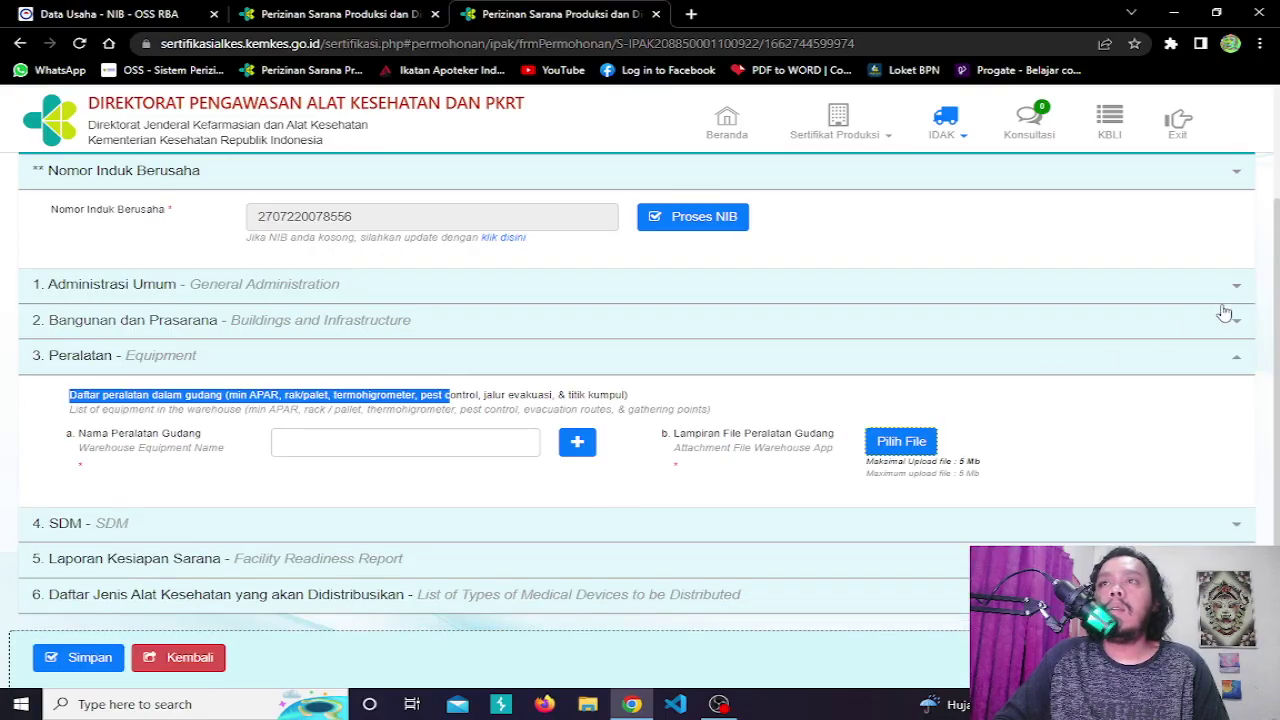
- Collapse section 3 and expand section 4, SDM, to review the PJT identity card fields, including Masa Berlaku KTP
left_click(1226, 372)
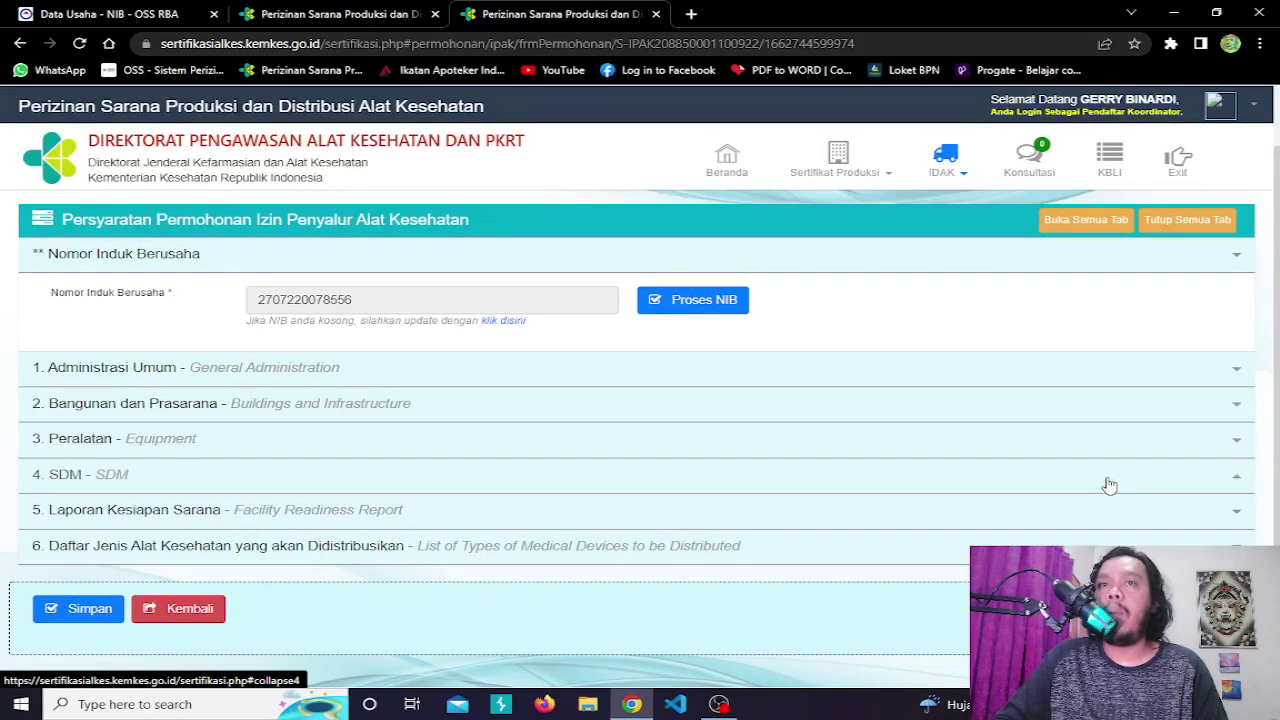
left_click(1110, 482)
scroll(300, 560, "down", 2)
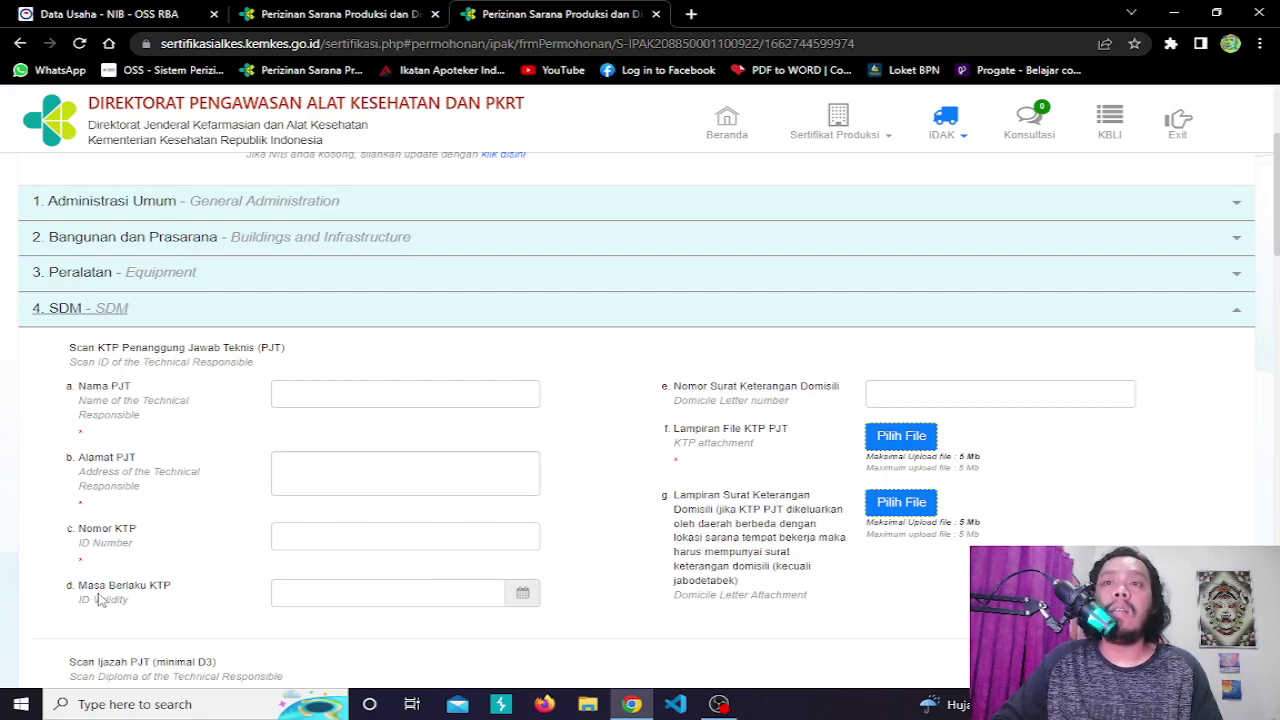
left_click_drag(78, 585, 548, 598)
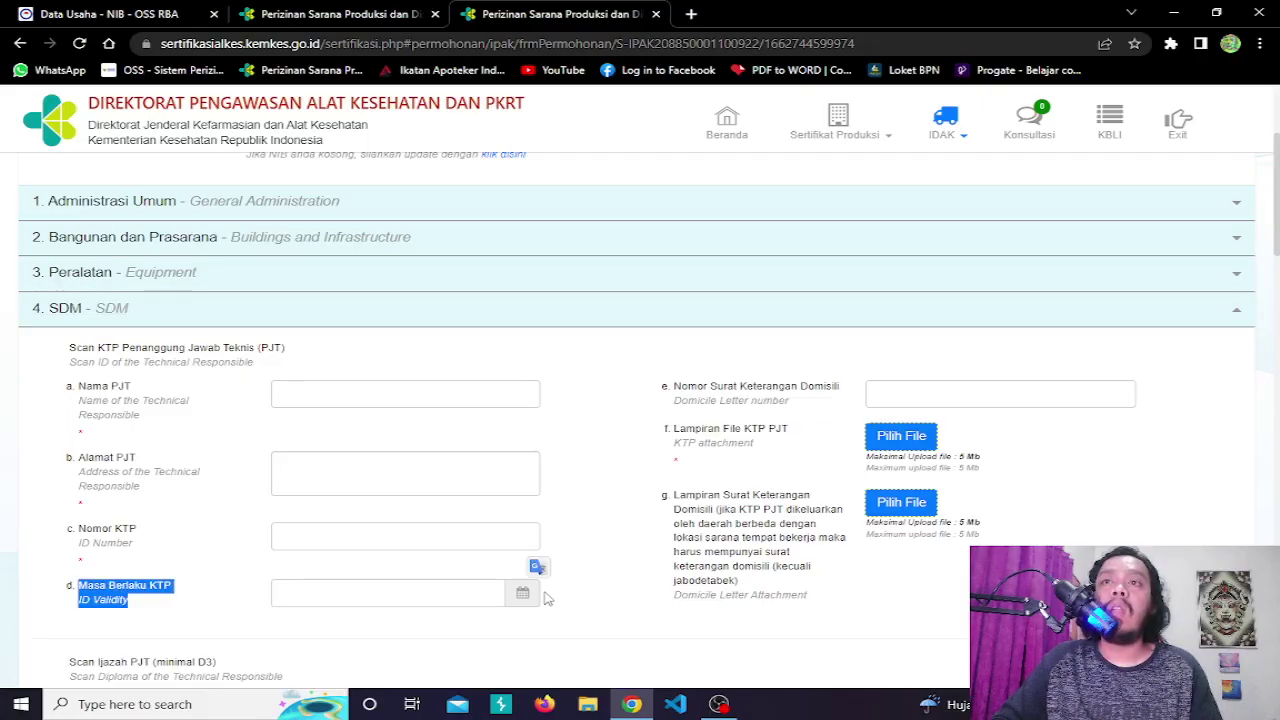
left_click(258, 597)
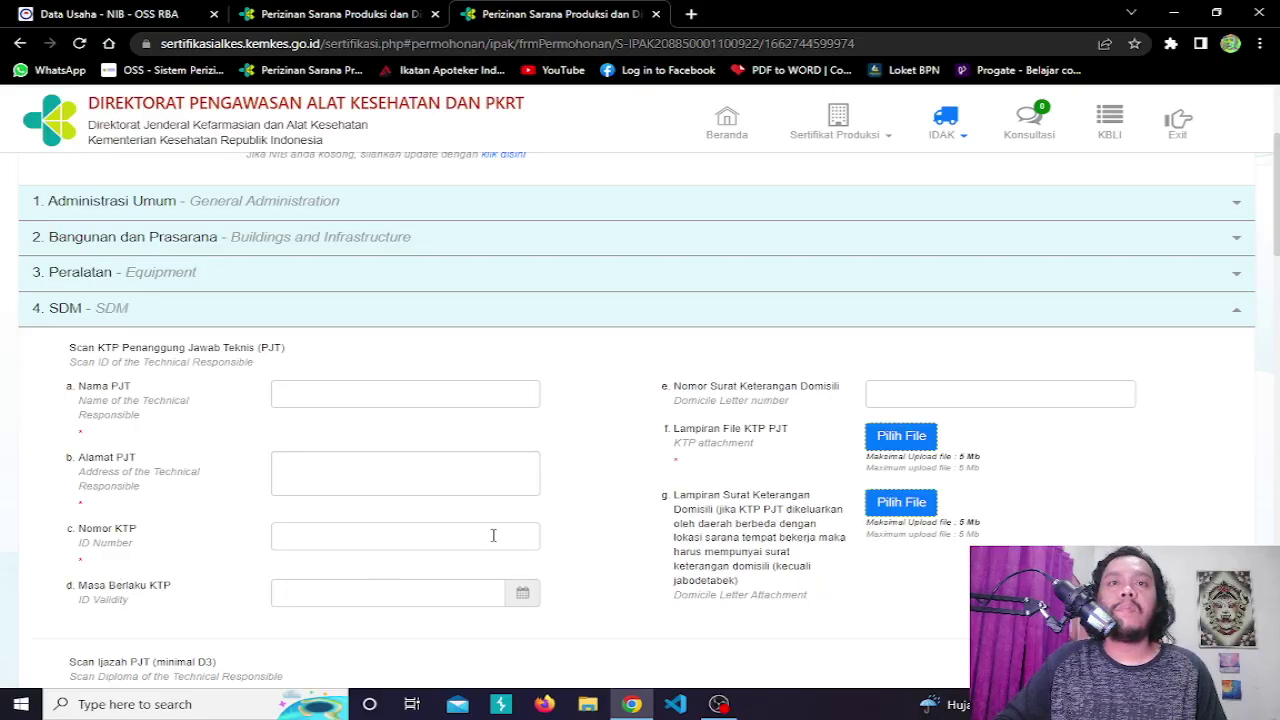
- Examine the PJT diploma fields and the full-time employment statement letter fields in section 4
scroll(493, 535, "down", 3)
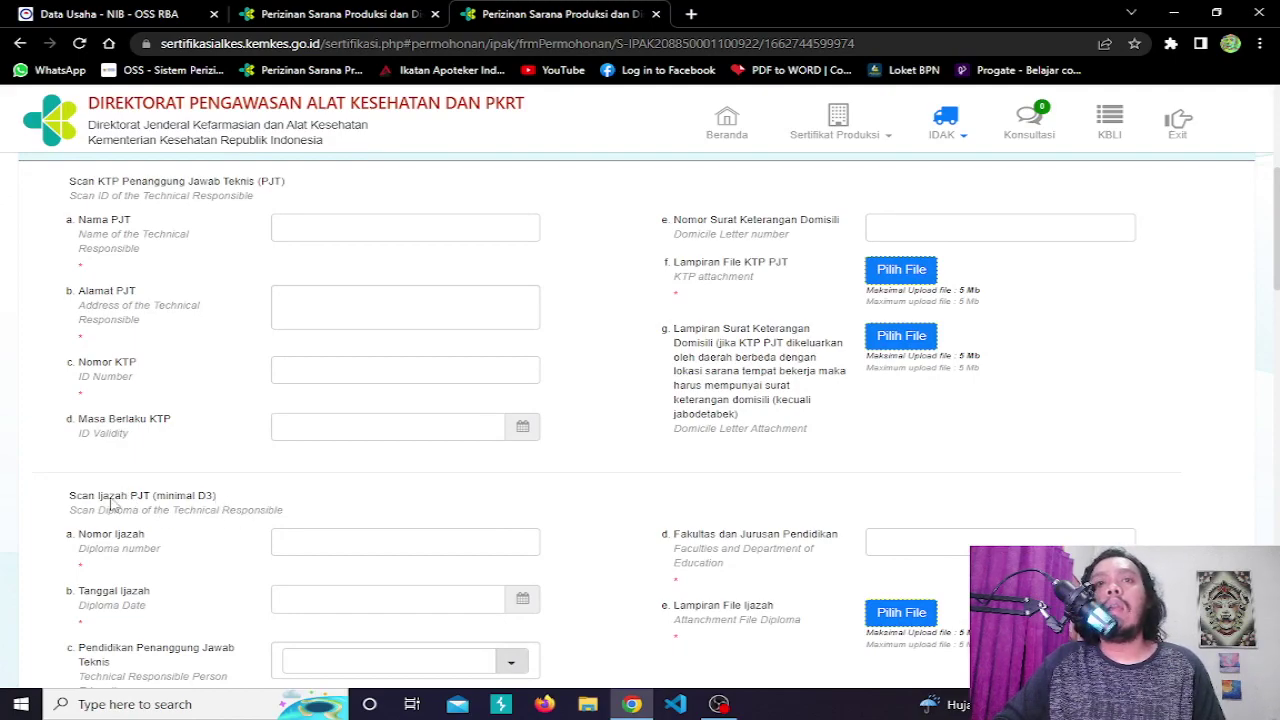
scroll(100, 512, "down", 1)
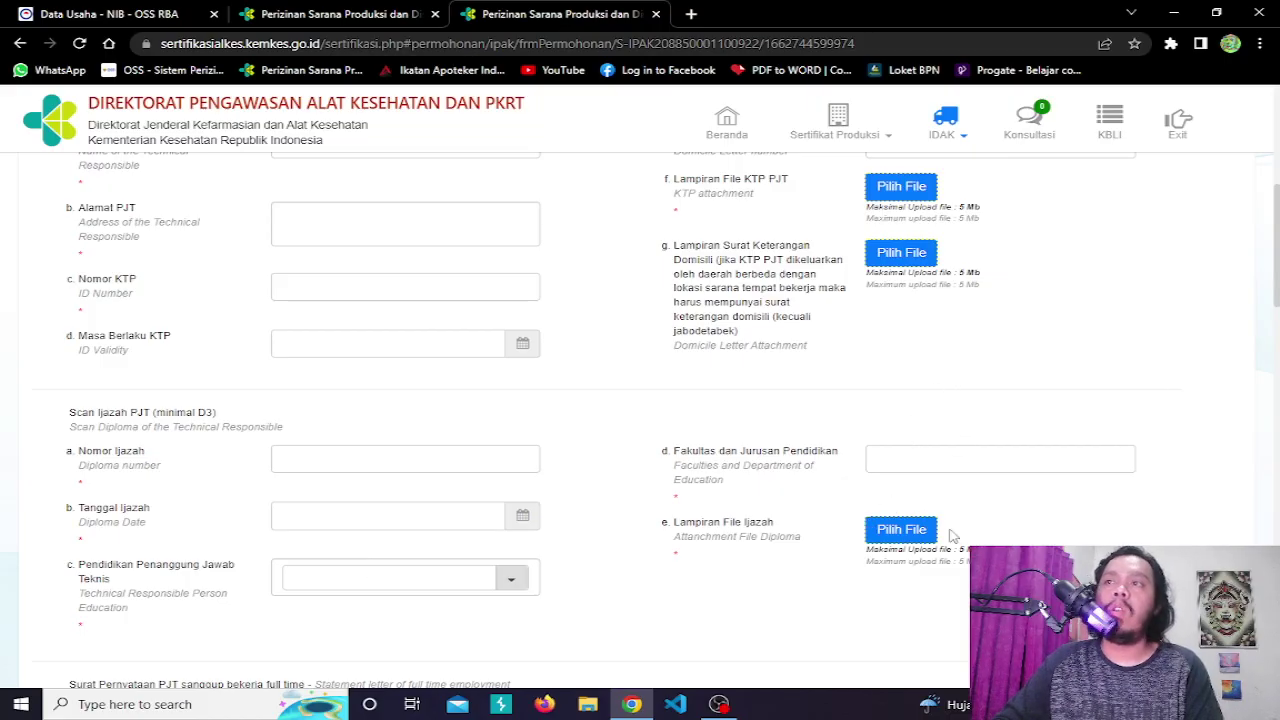
scroll(903, 531, "down", 2)
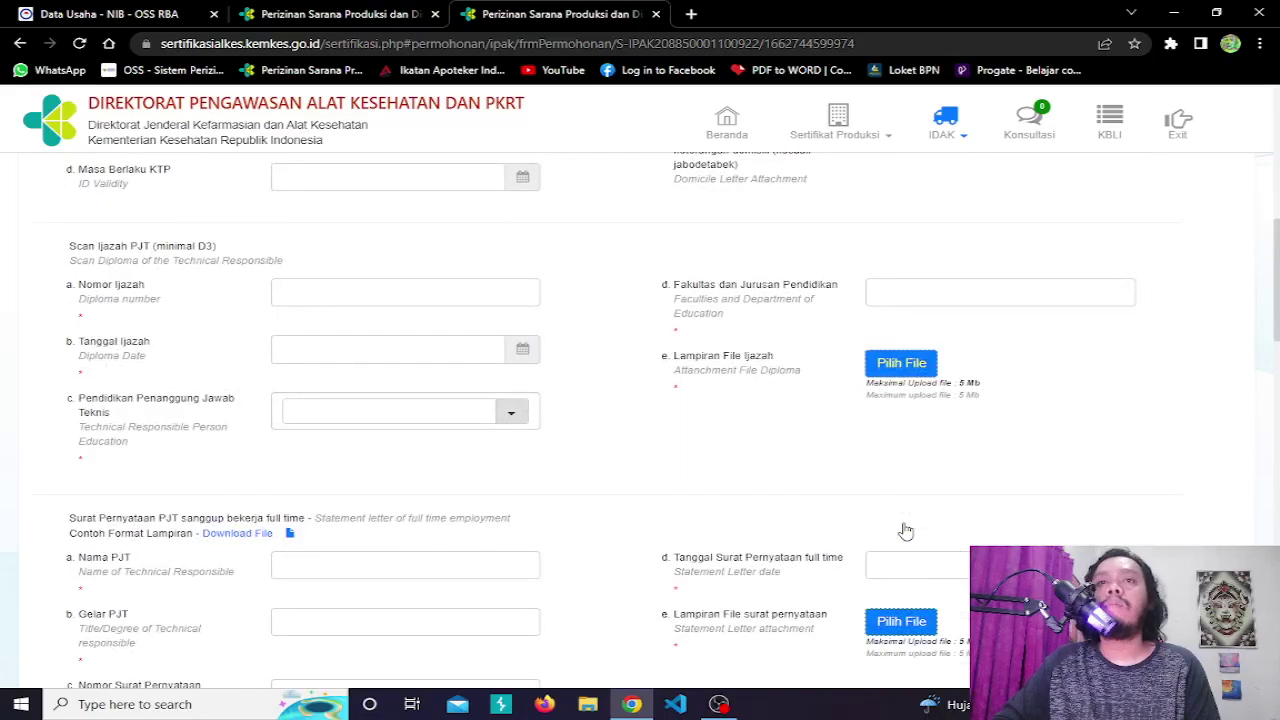
scroll(186, 575, "down", 1)
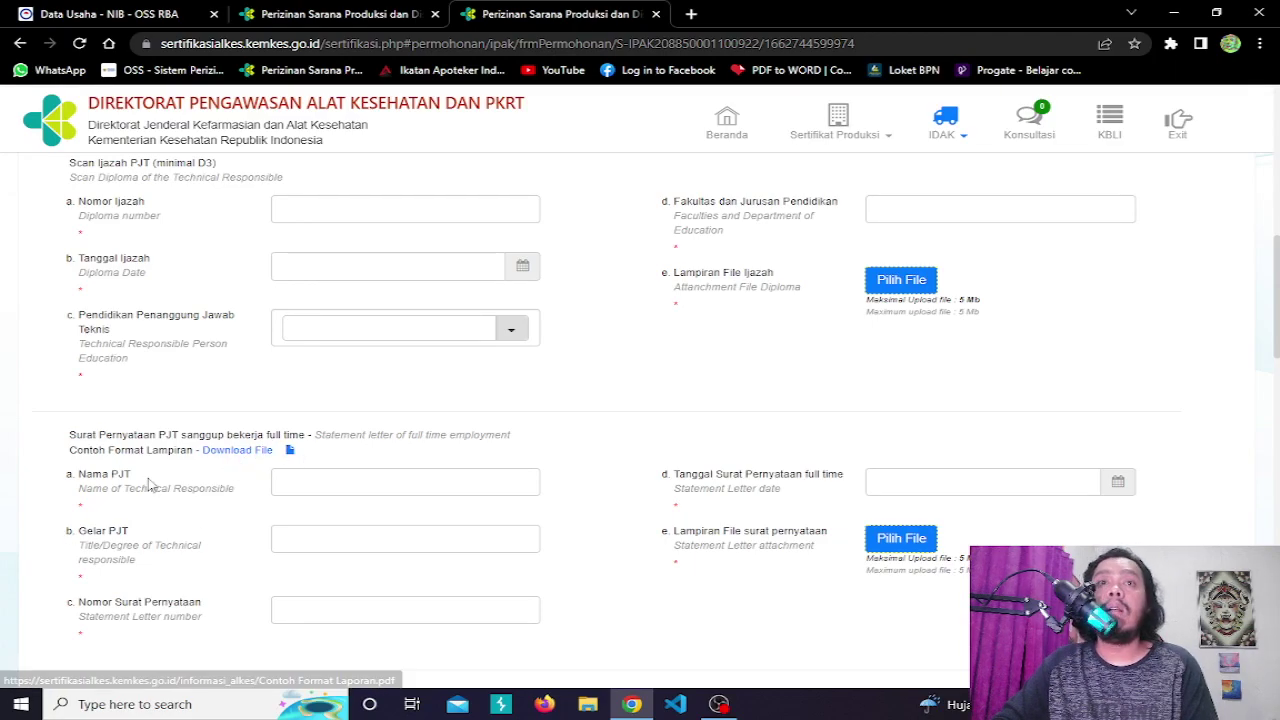
scroll(500, 517, "down", 2)
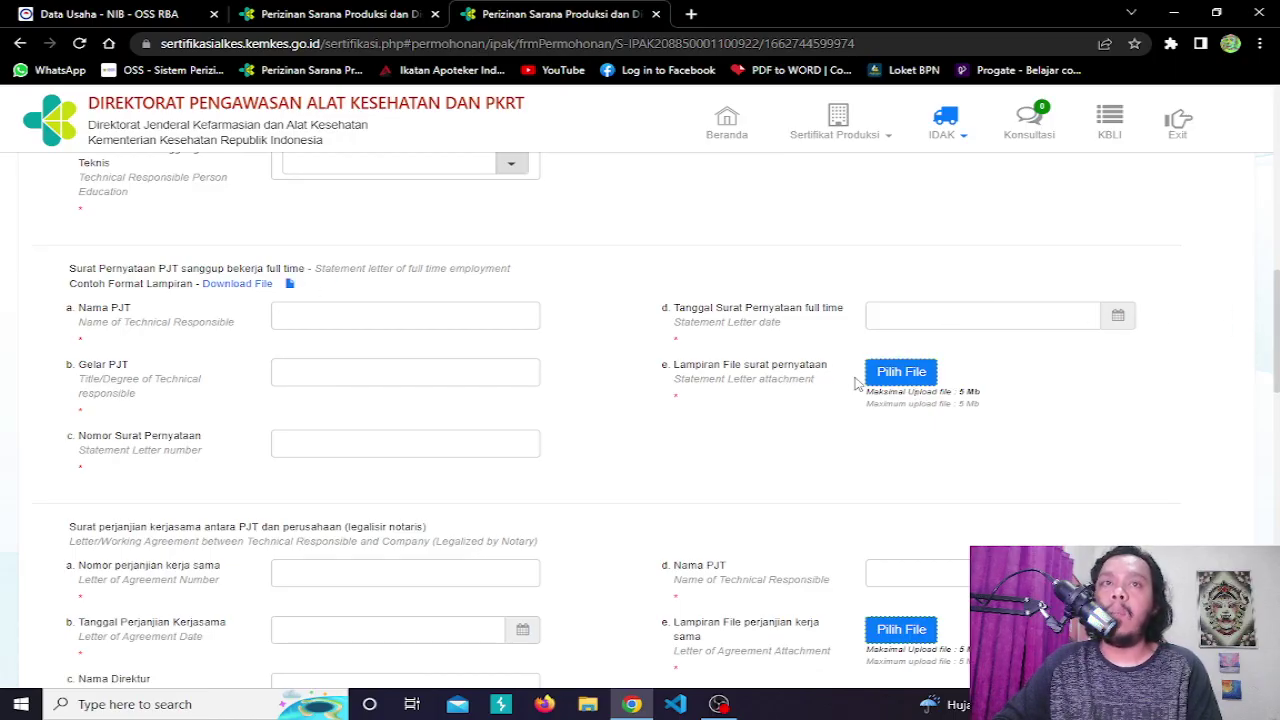
- Review the notarised PJT cooperation agreement fields and the Struktur Organisasi table with its attachment field
scroll(840, 386, "down", 1)
scroll(840, 386, "down", 1)
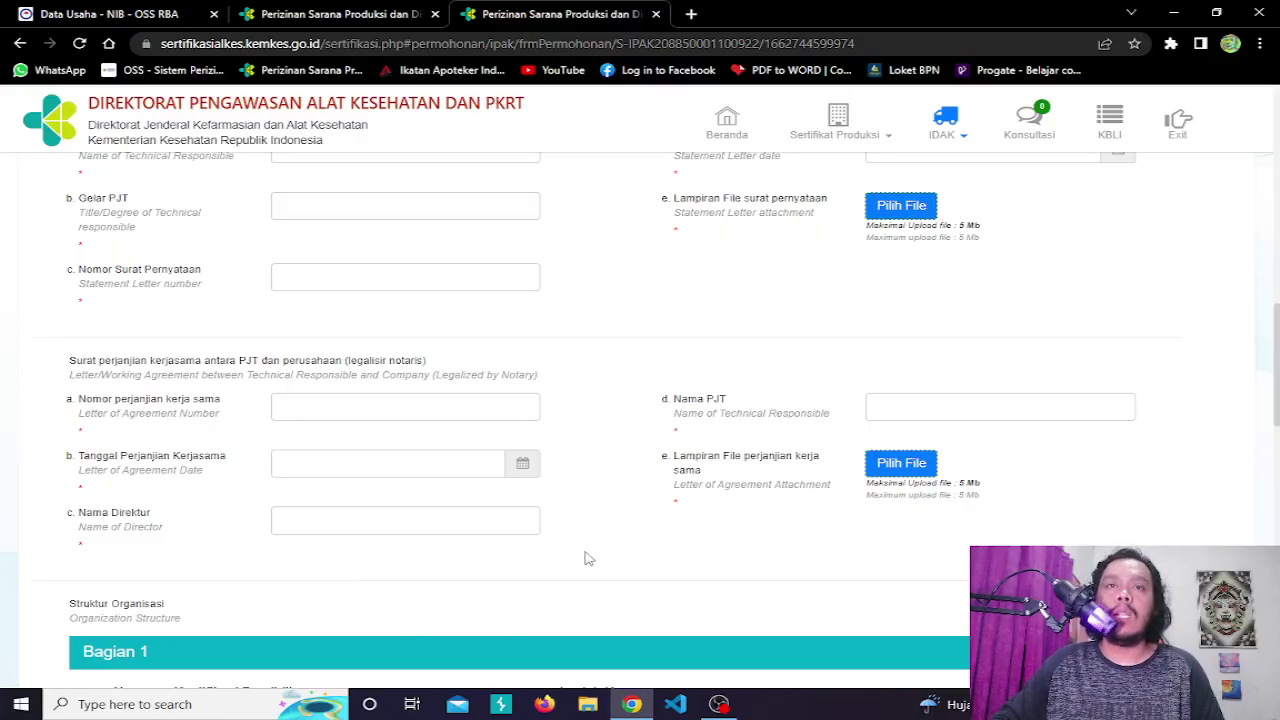
scroll(586, 557, "down", 2)
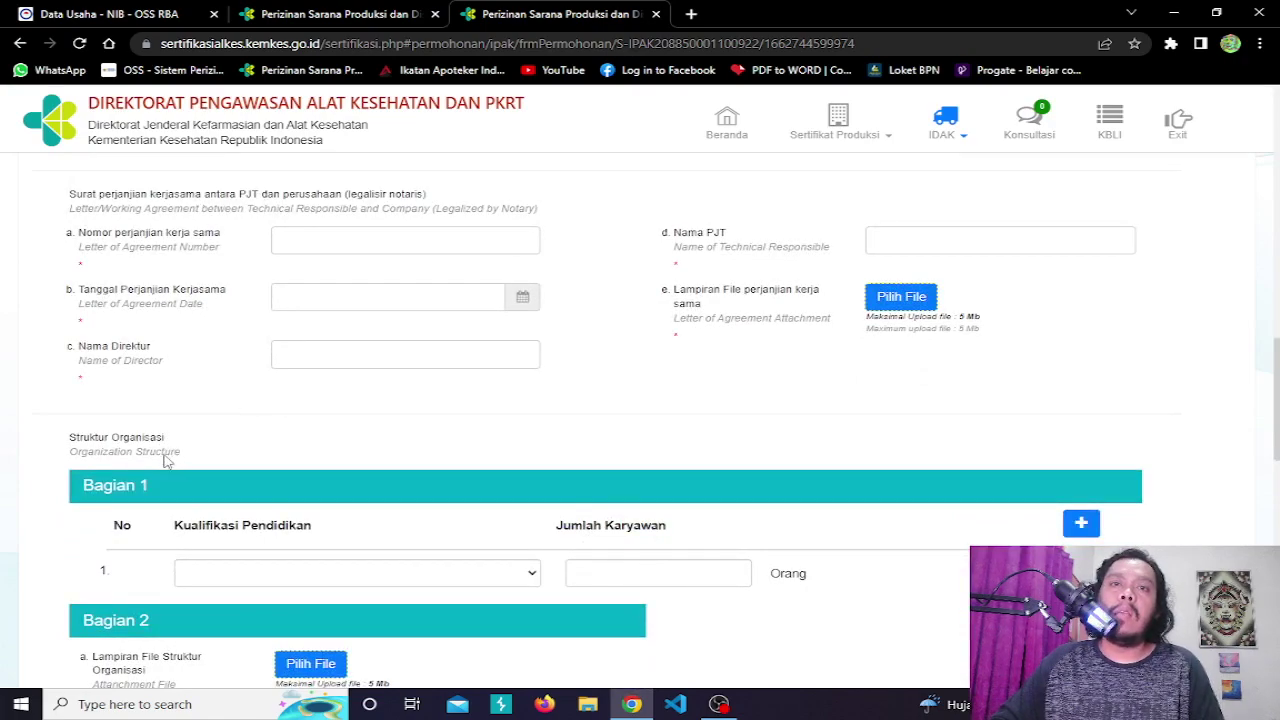
scroll(125, 624, "down", 1)
scroll(125, 624, "down", 1)
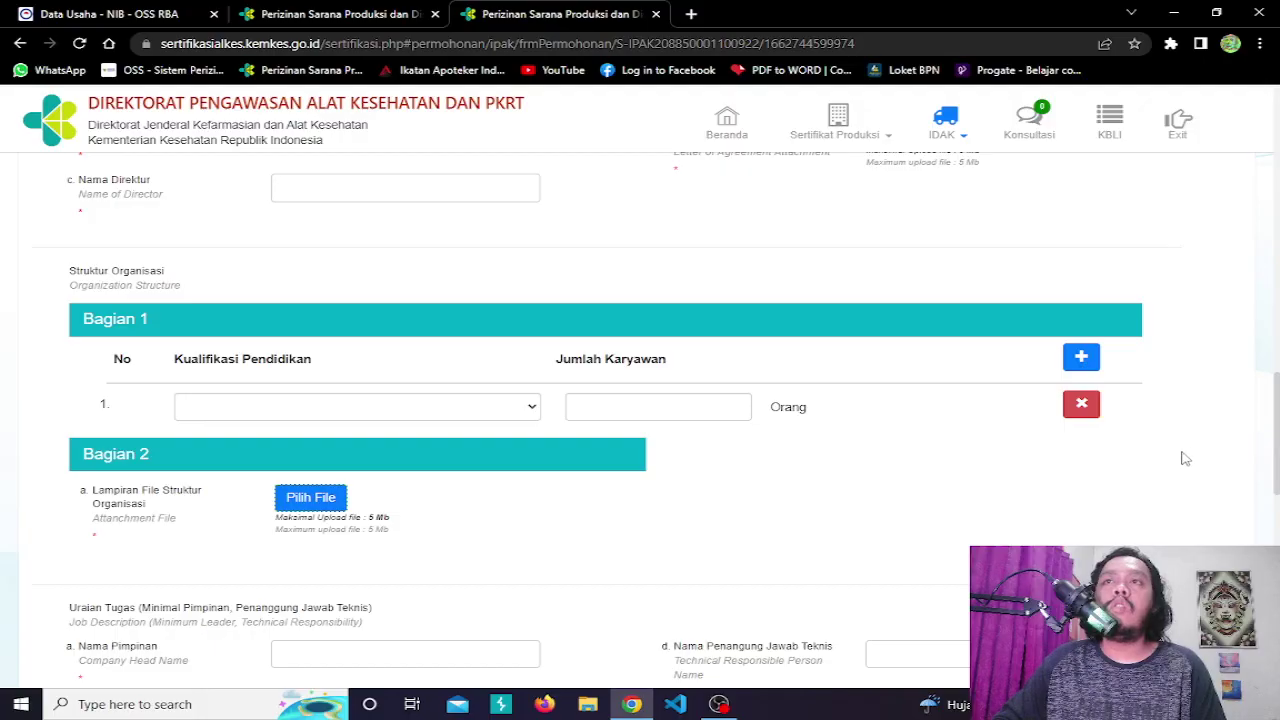
- Add six more rows to the Kualifikasi Pendidikan and Jumlah Karyawan table under Struktur Organisasi
left_click(1089, 368)
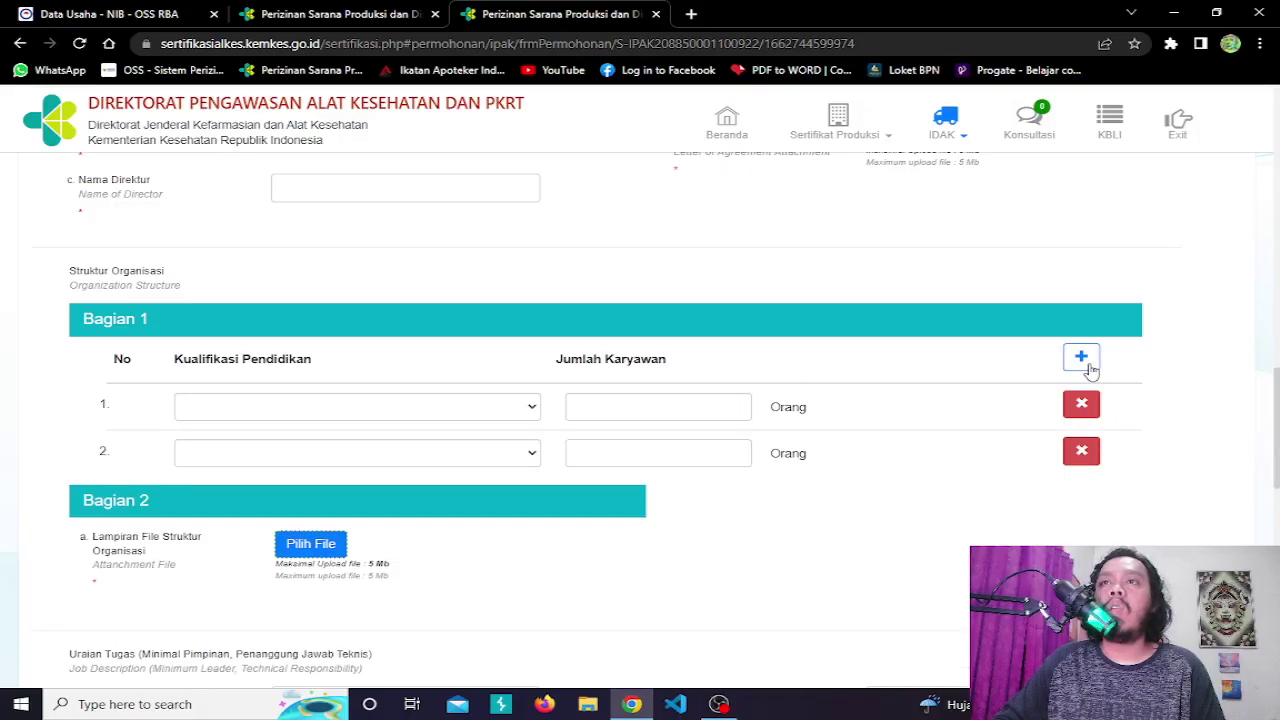
left_click(1089, 368)
left_click(1089, 368)
left_click(1089, 368)
left_click(1089, 368)
left_click(1089, 368)
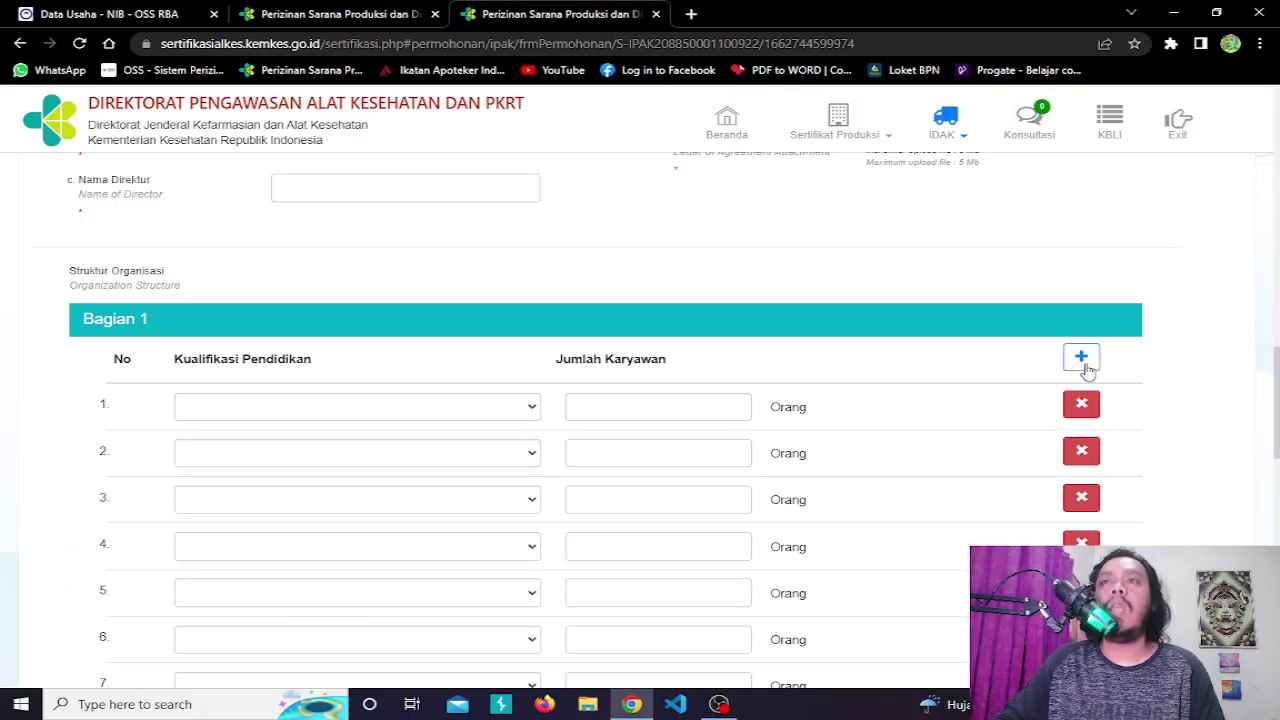
scroll(875, 379, "down", 2)
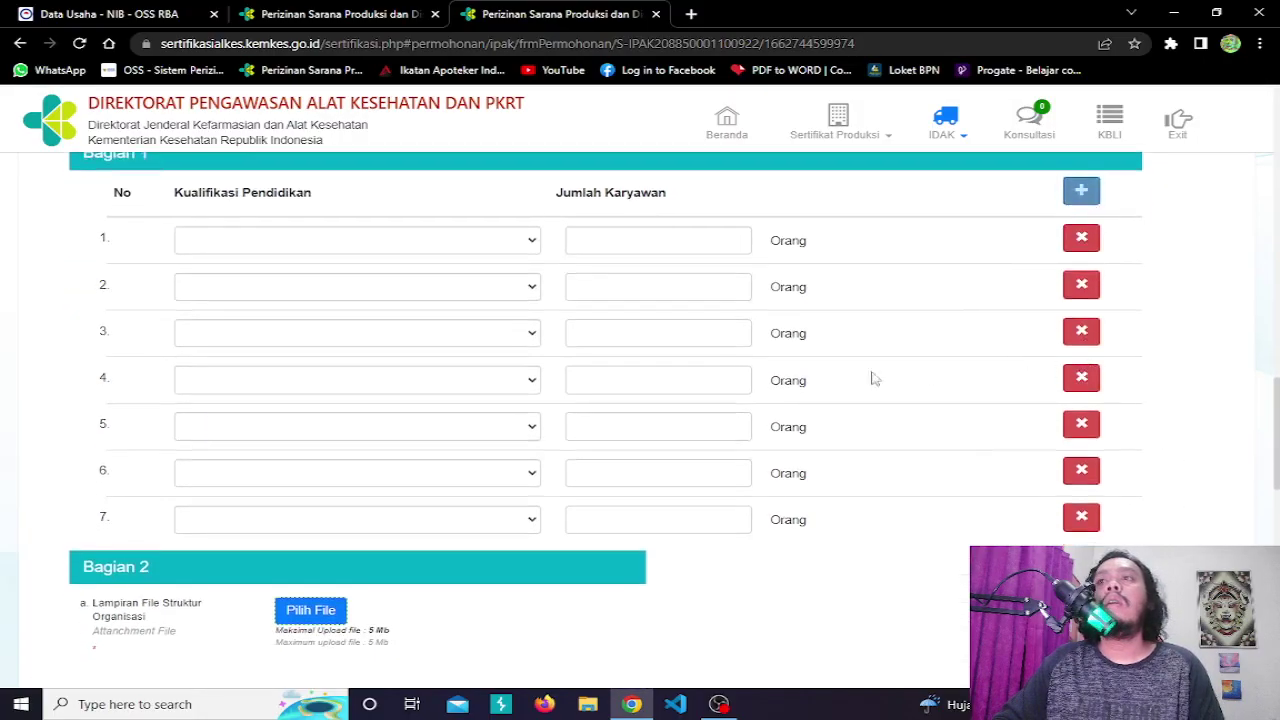
- Check the available Kualifikasi Pendidikan options in the first organisation structure row without choosing one
left_click(440, 241)
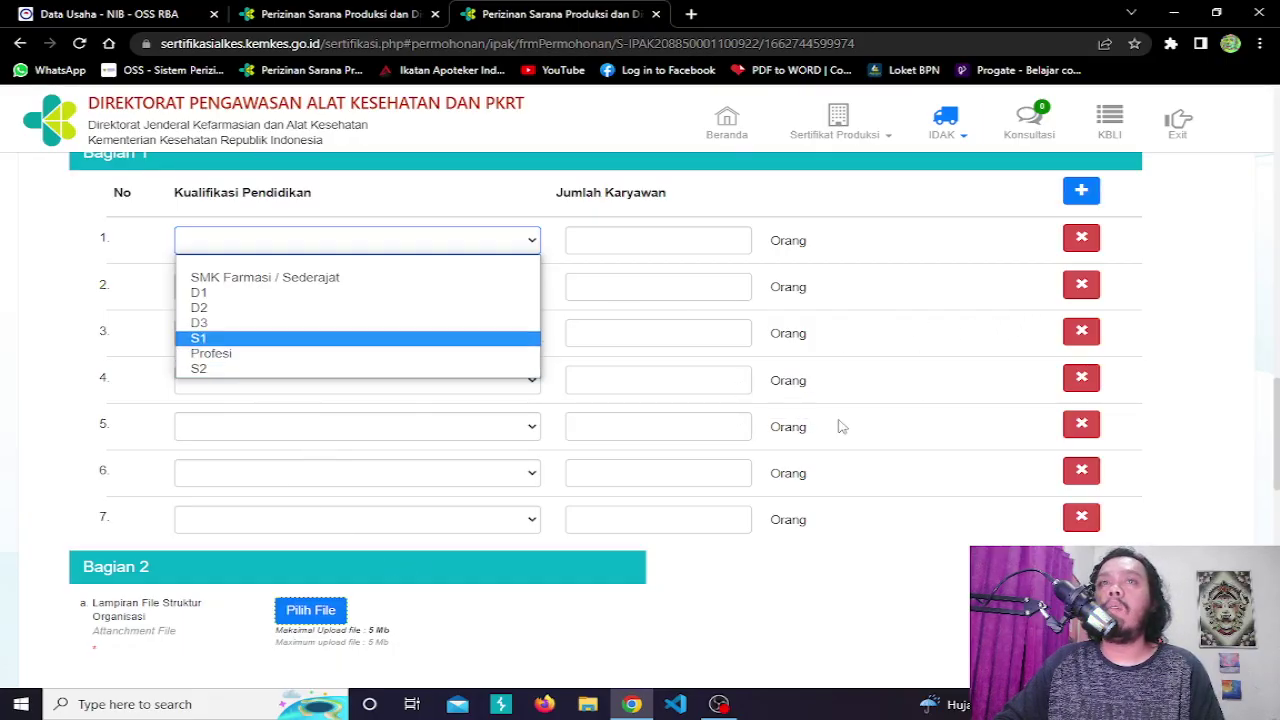
scroll(588, 376, "up", 1)
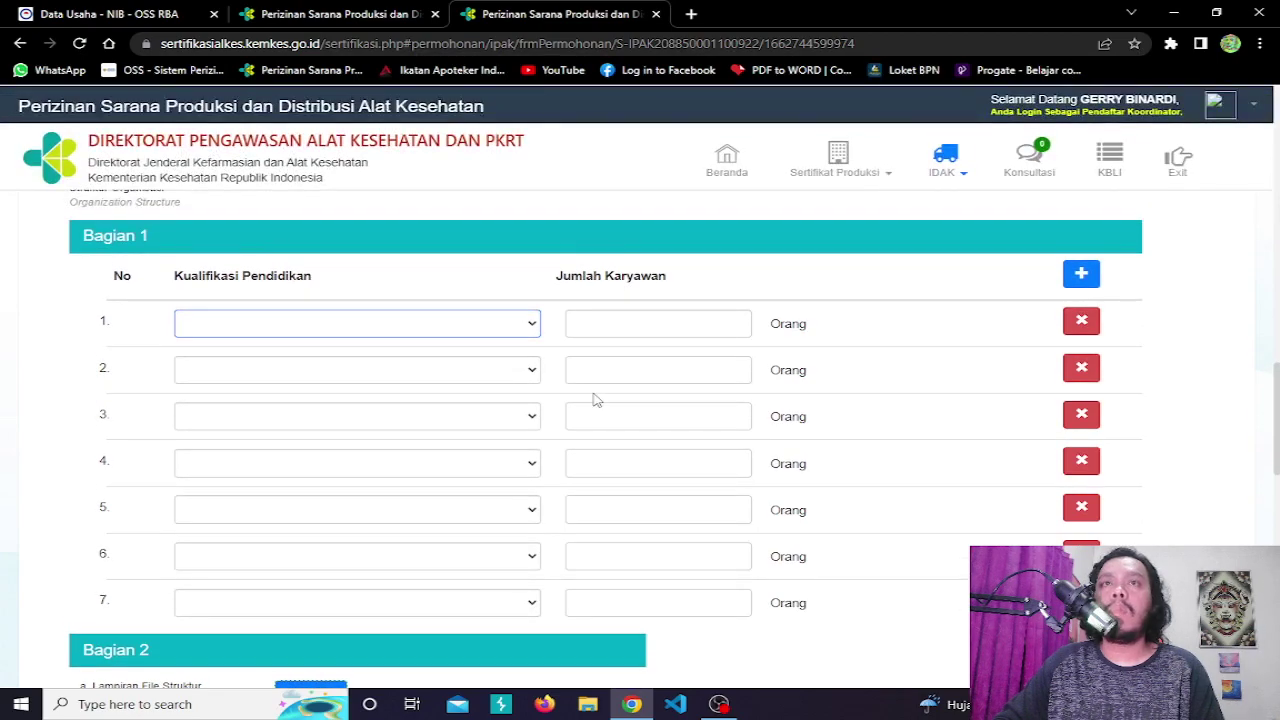
left_click(492, 321)
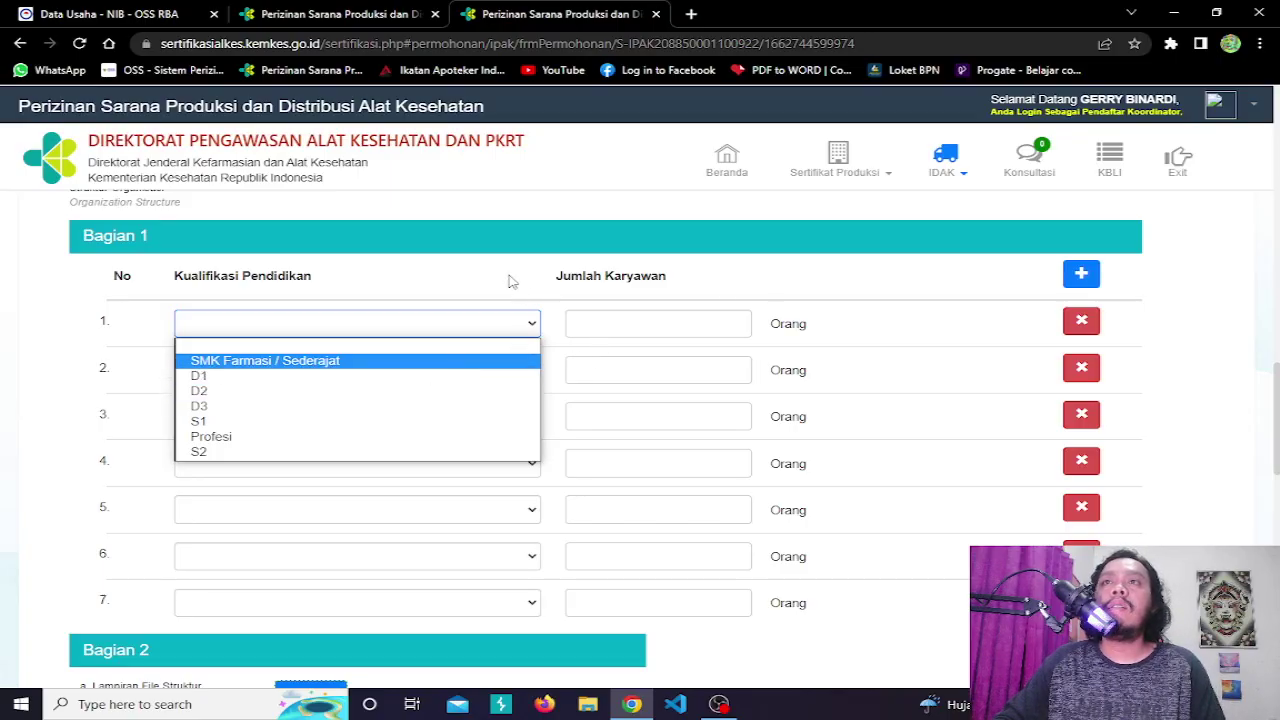
left_click(493, 270)
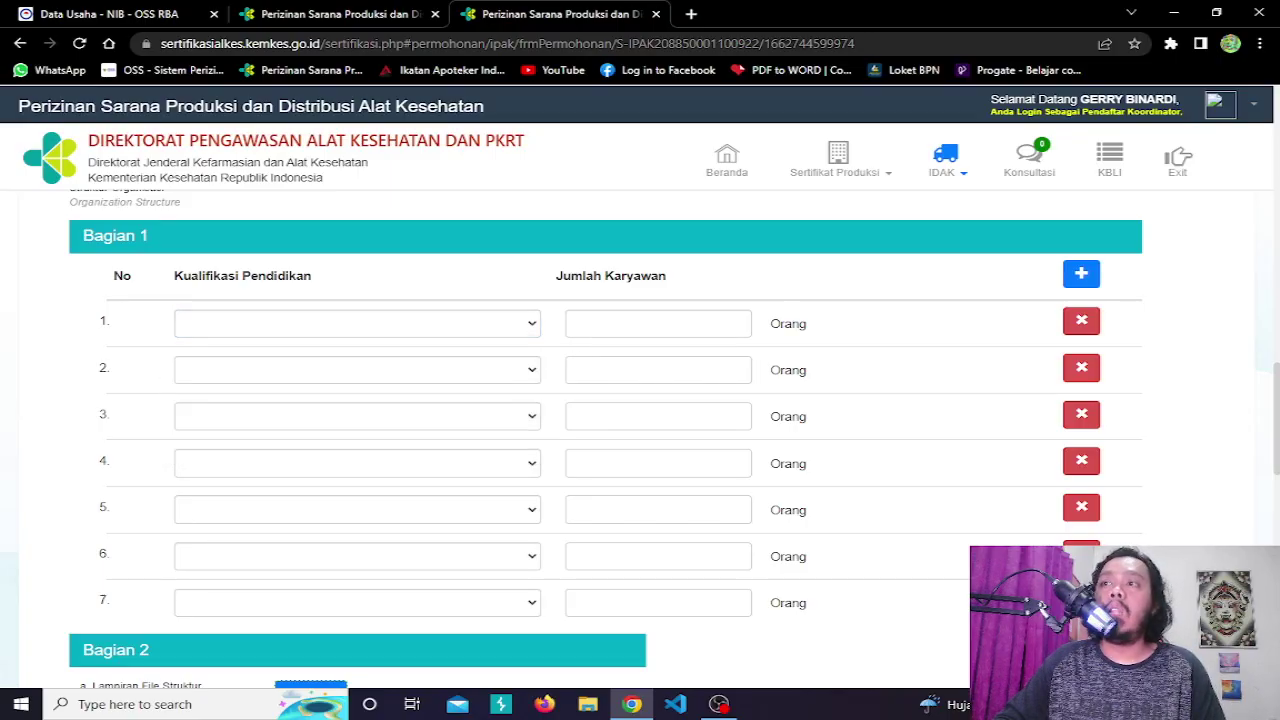
- Delete all seven rows from the Struktur Organisasi education qualification table, working from the last row up to the first
left_click(1081, 600)
left_click(1081, 553)
left_click(1081, 507)
left_click(1081, 460)
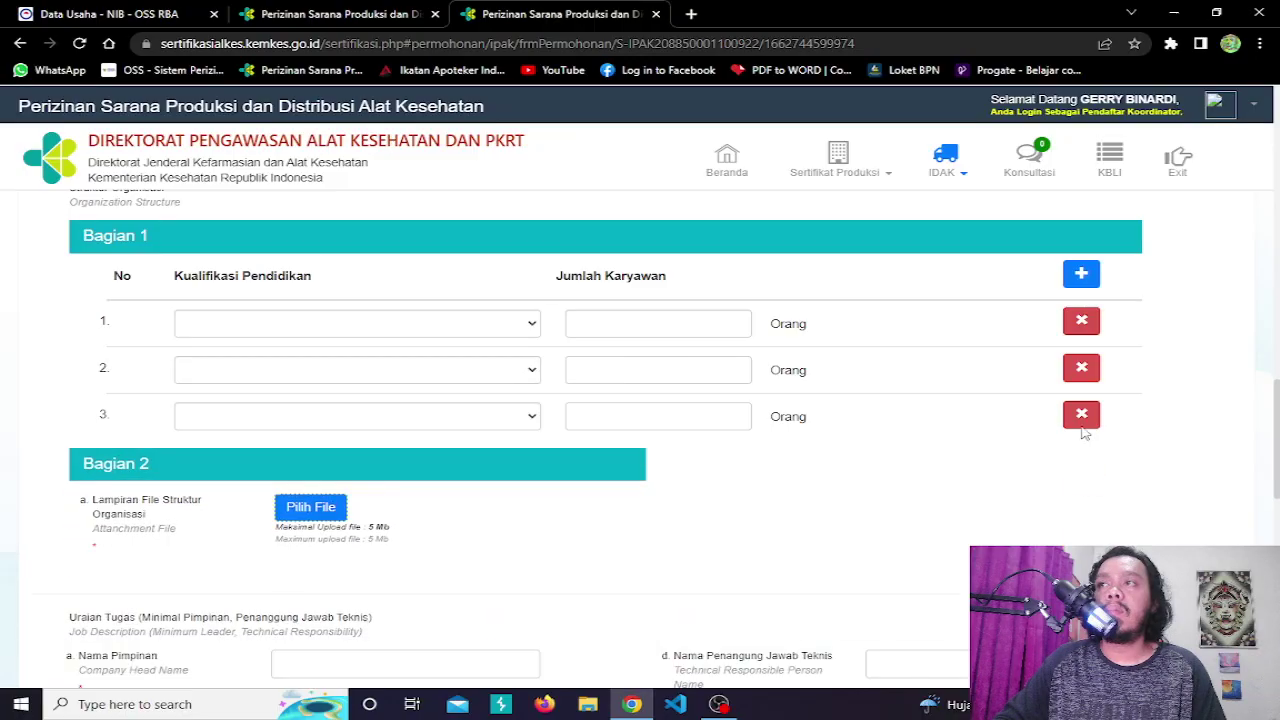
left_click(1081, 413)
left_click(1081, 367)
left_click(1081, 320)
- Delete the blank technician row from the table below Uraian Tugas, add a row back and delete it again
scroll(567, 403, "down", 1)
scroll(567, 403, "down", 1)
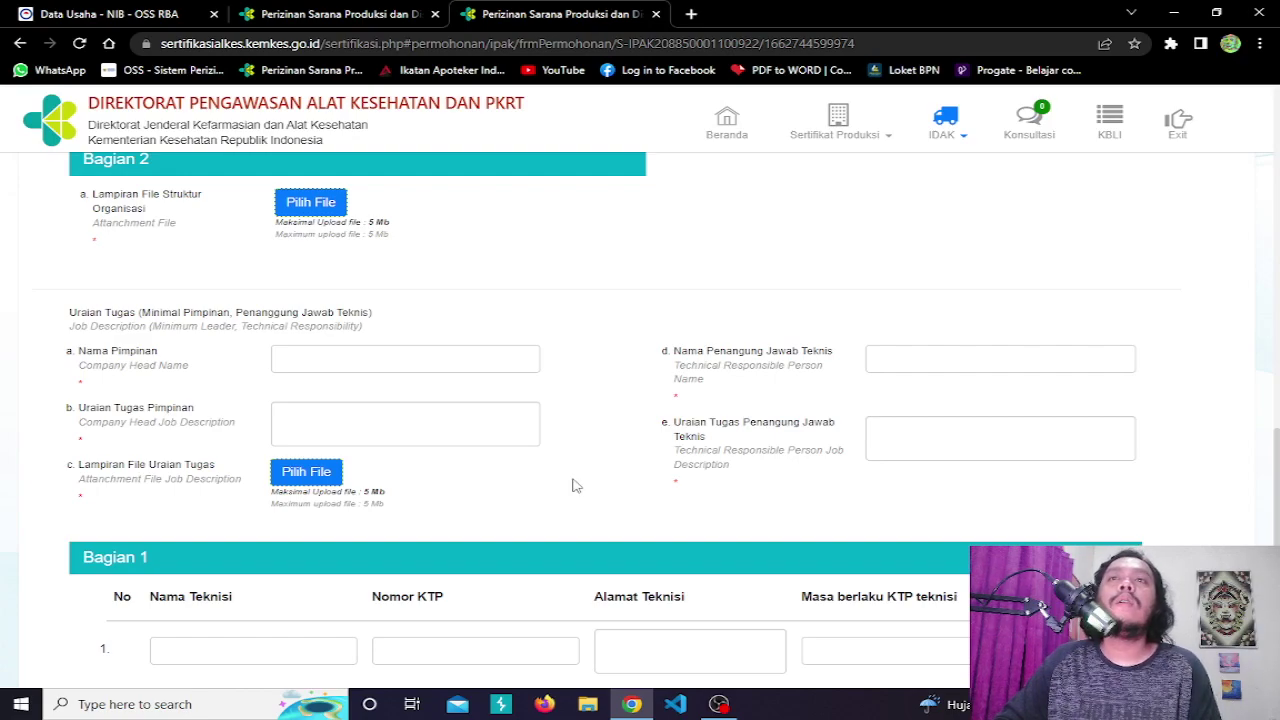
scroll(573, 485, "down", 1)
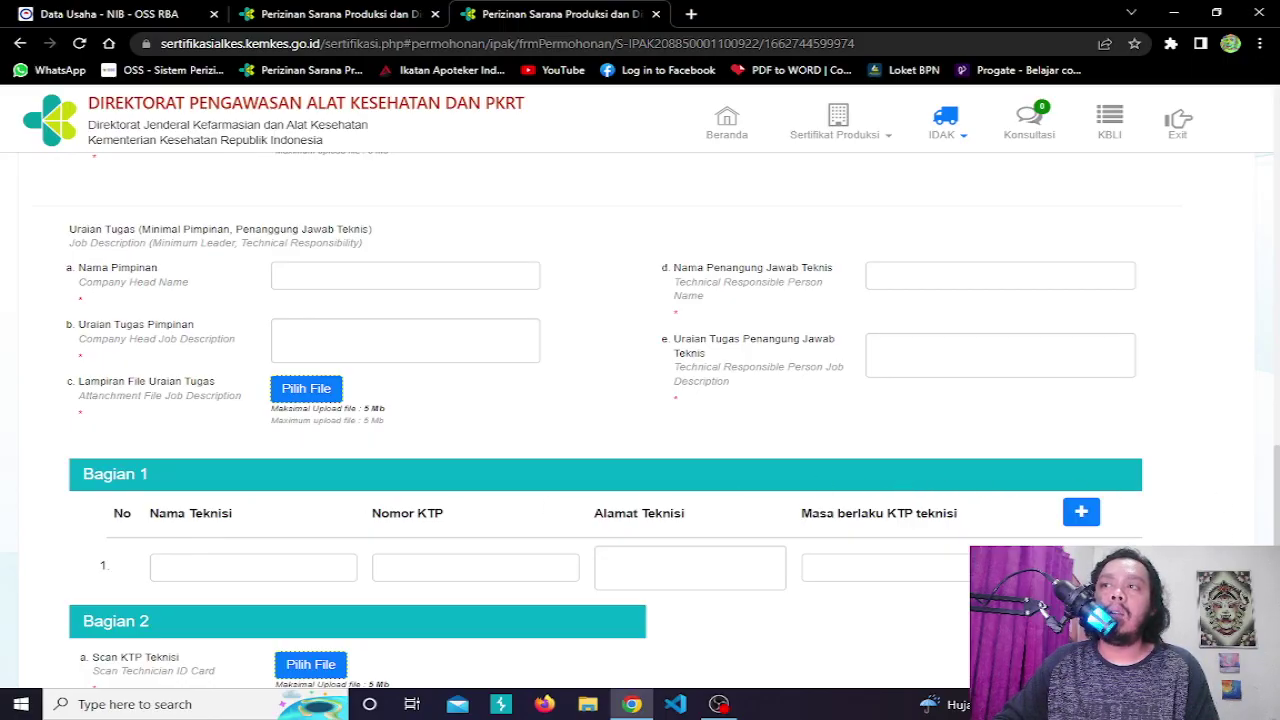
left_click(1081, 567)
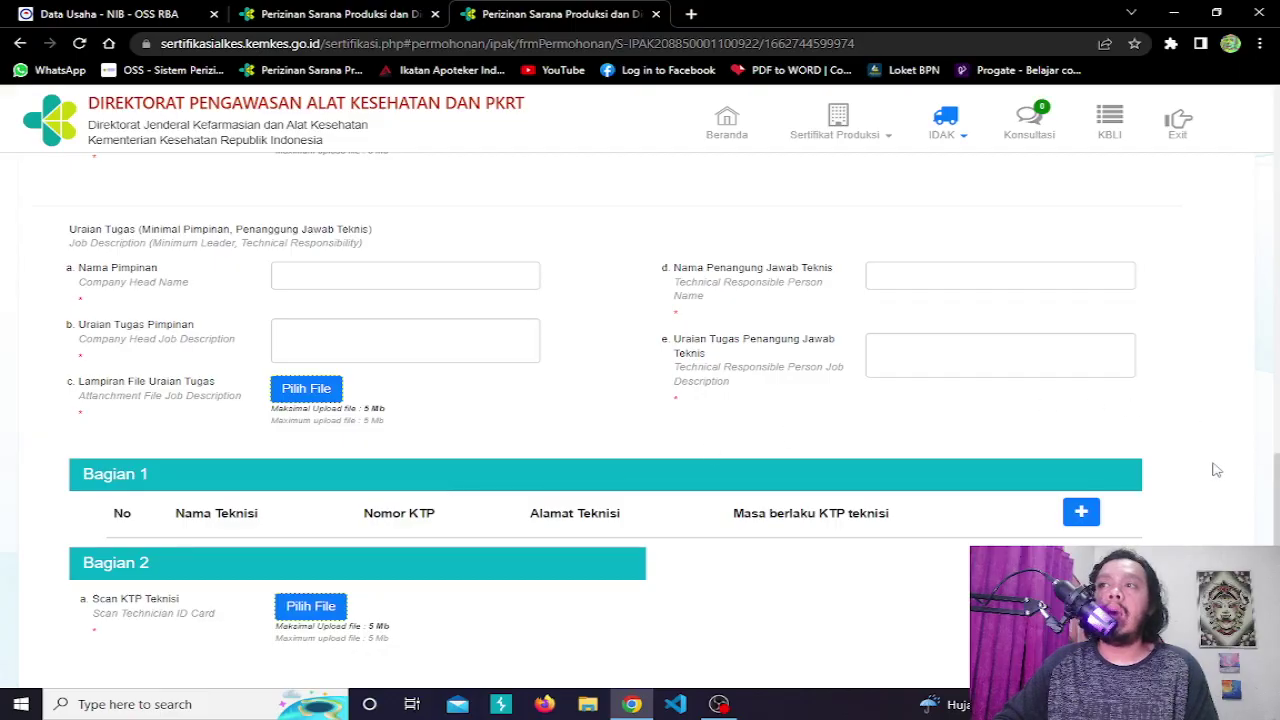
left_click(1082, 513)
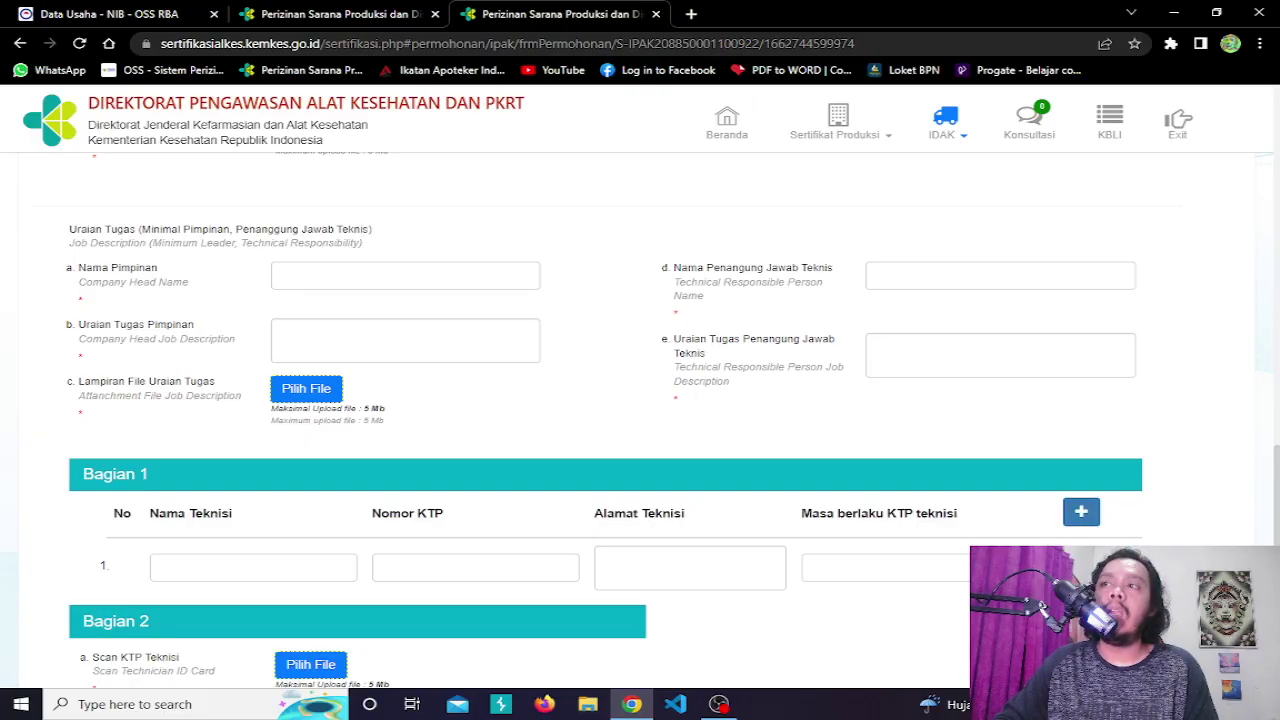
left_click(1081, 567)
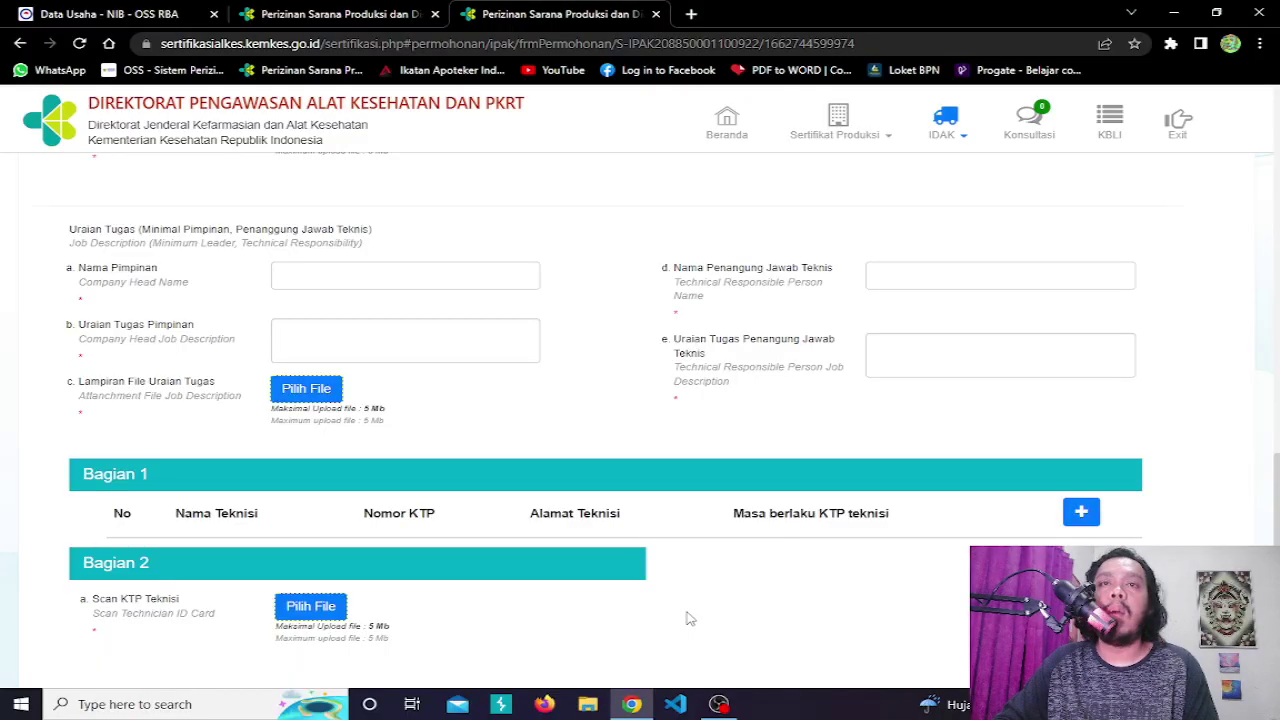
- Look over the Scan KTP Teknisi field and the technician diploma and statement letter table at the end of section 4
scroll(686, 619, "down", 2)
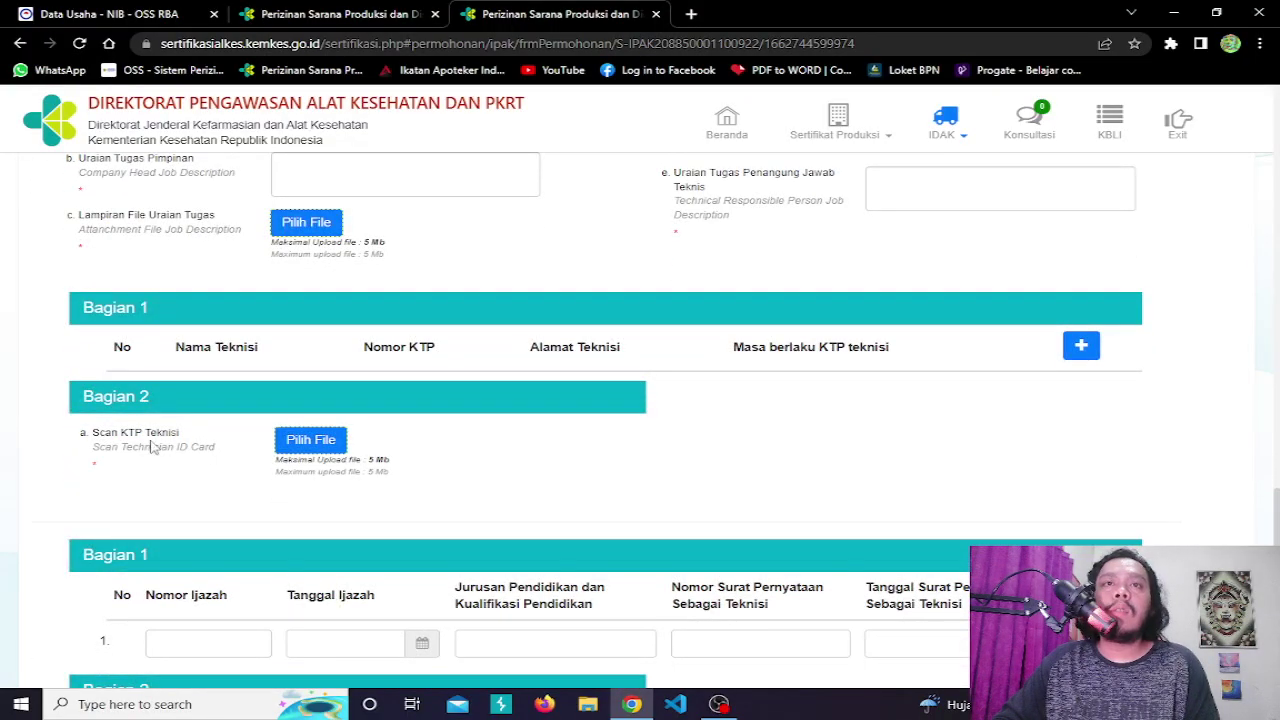
scroll(160, 452, "down", 3)
scroll(163, 452, "up", 2)
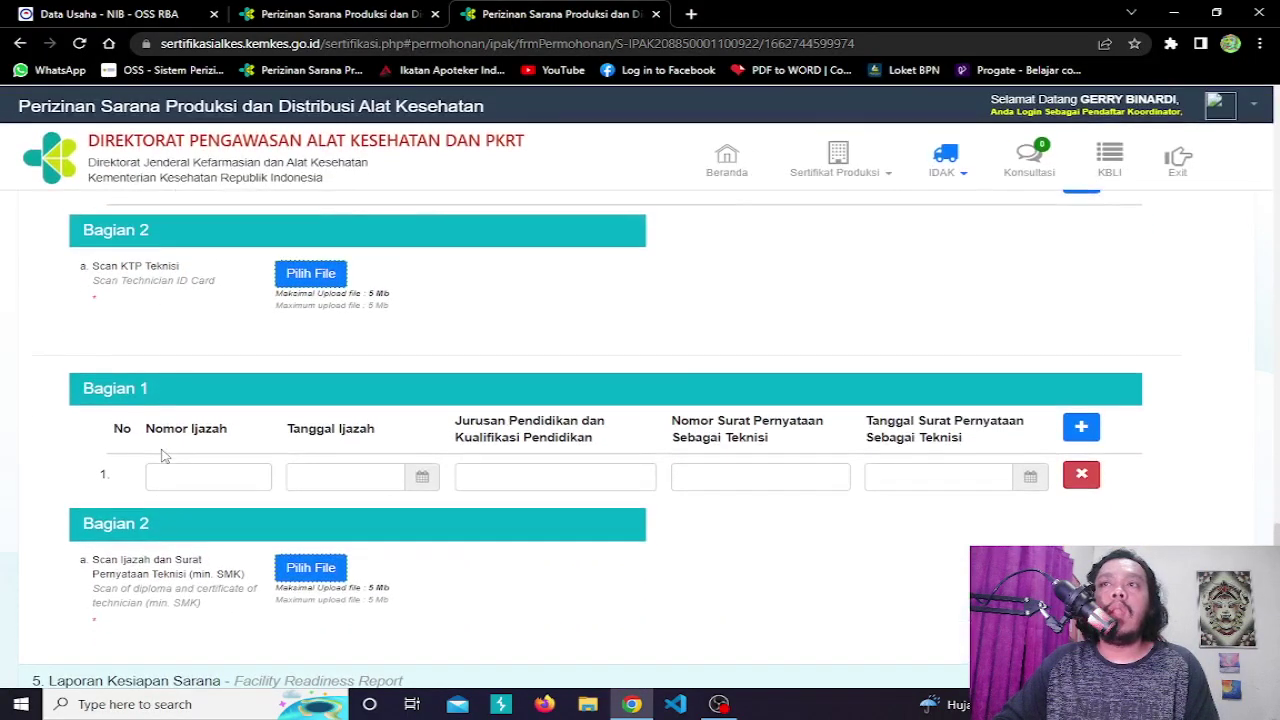
scroll(163, 455, "up", 1)
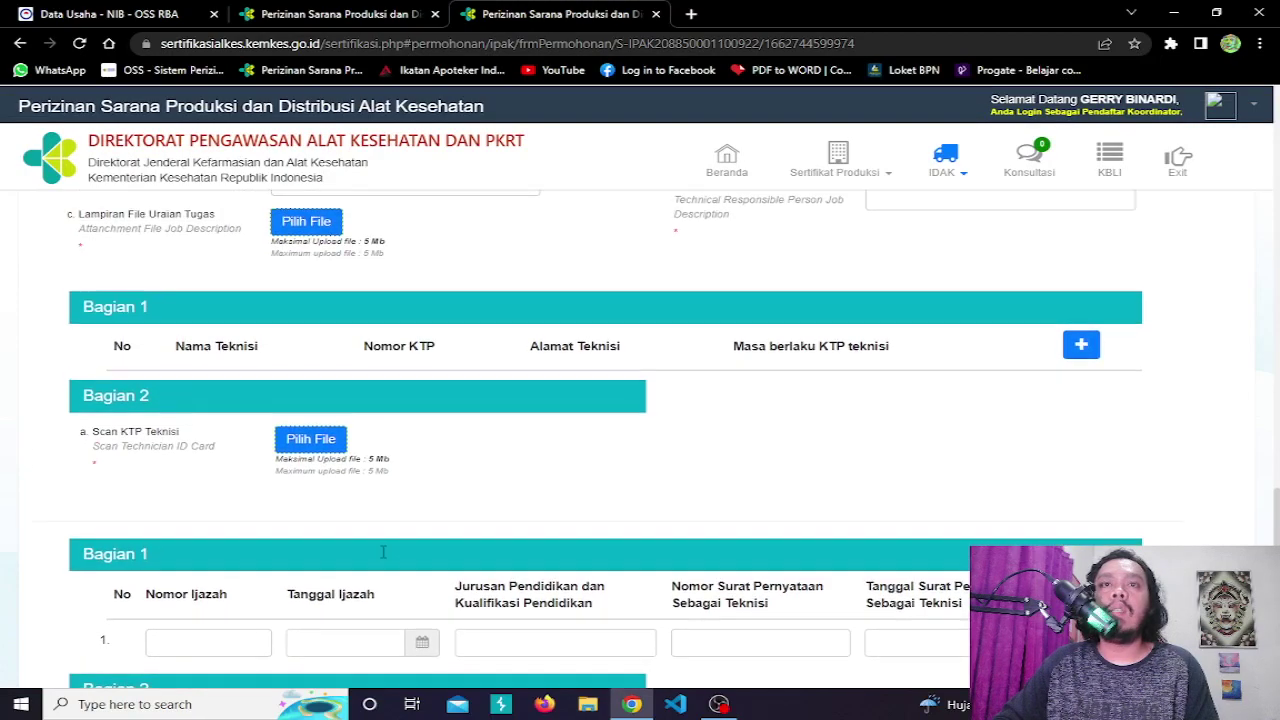
- Delete the blank row from the technician diploma and statement letter table at the end of section 4
scroll(1154, 402, "down", 2)
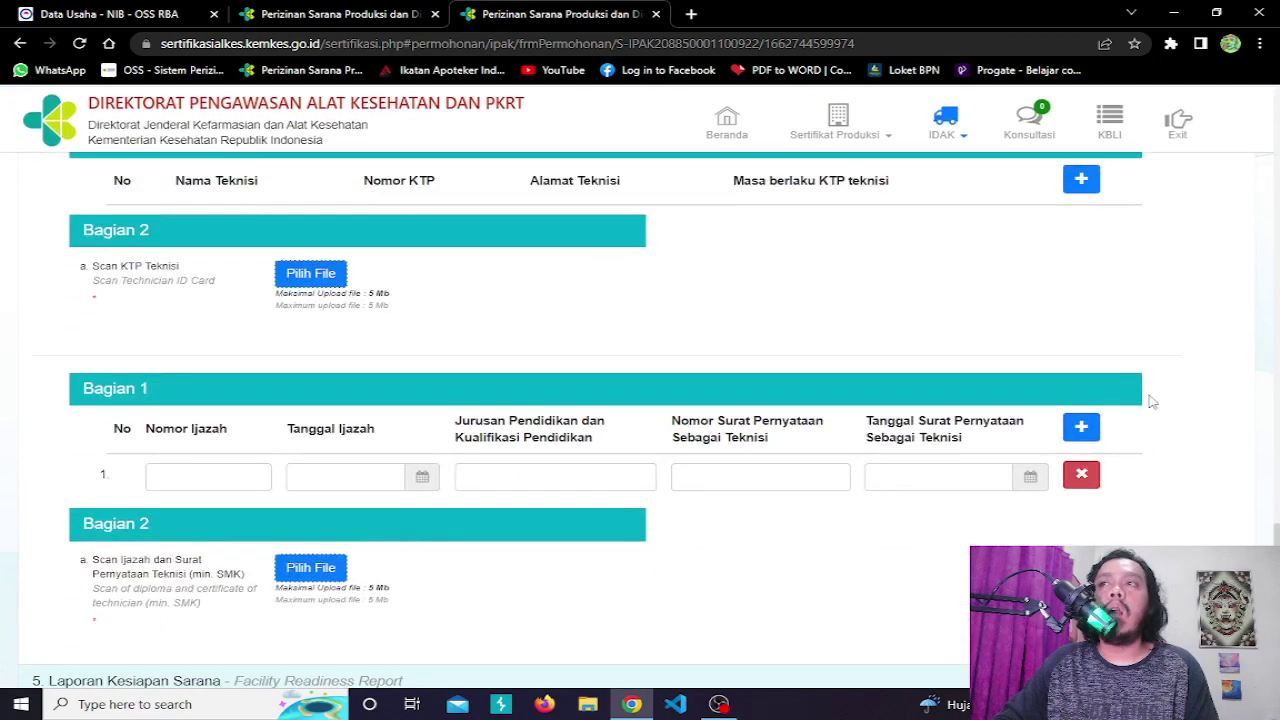
left_click(1086, 478)
scroll(400, 549, "down", 1)
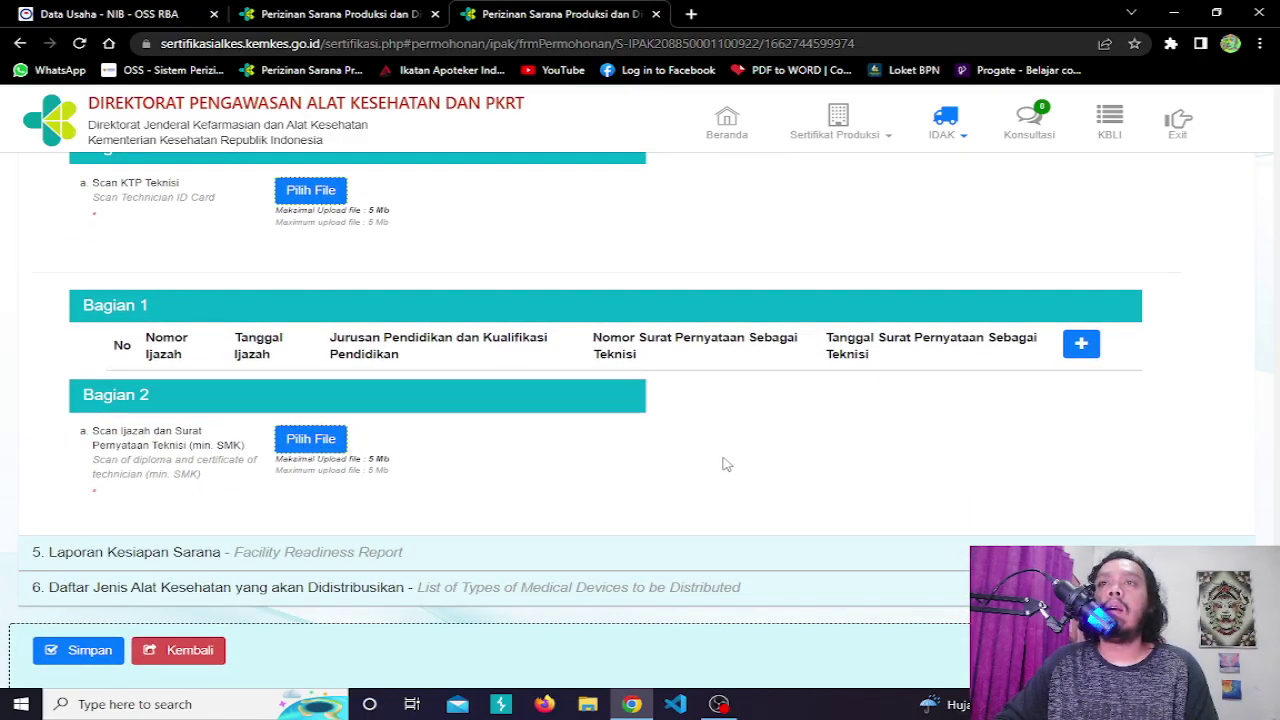
- Collapse section 4 SDM and expand section 5 Laporan Kesiapan Sarana
scroll(456, 534, "up", 5)
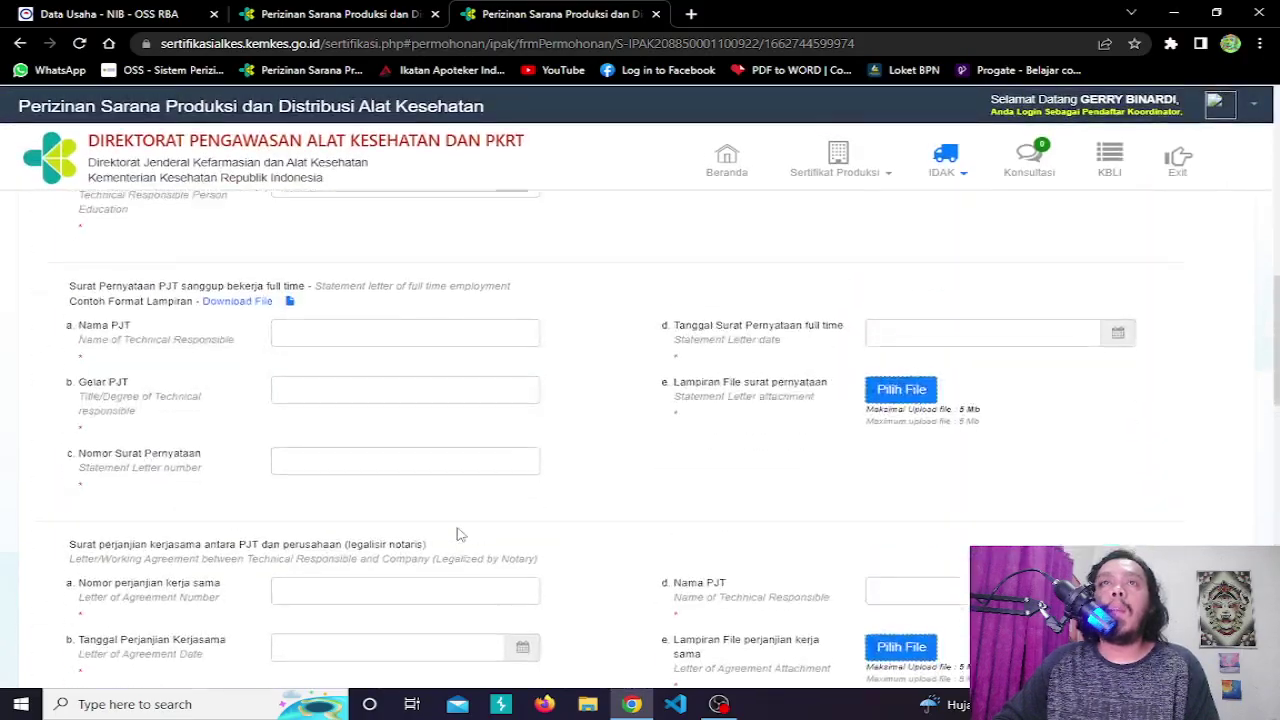
scroll(456, 534, "up", 10)
scroll(470, 540, "down", 3)
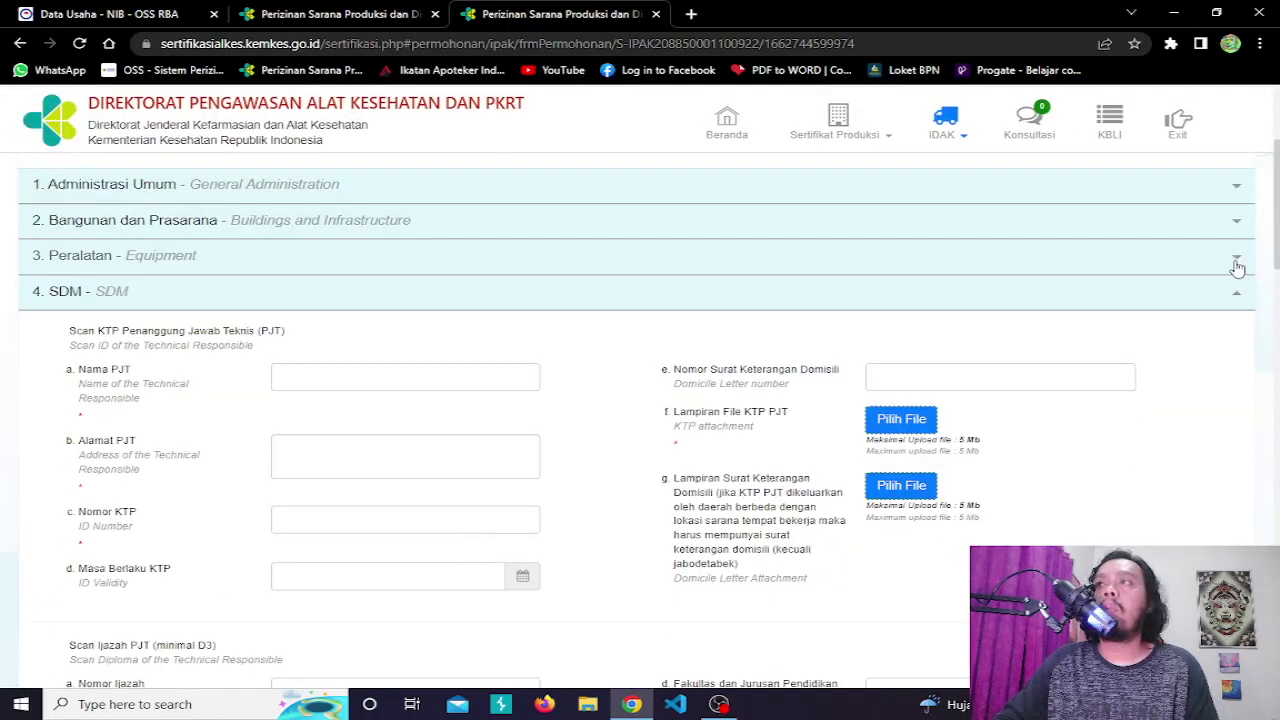
left_click(1205, 295)
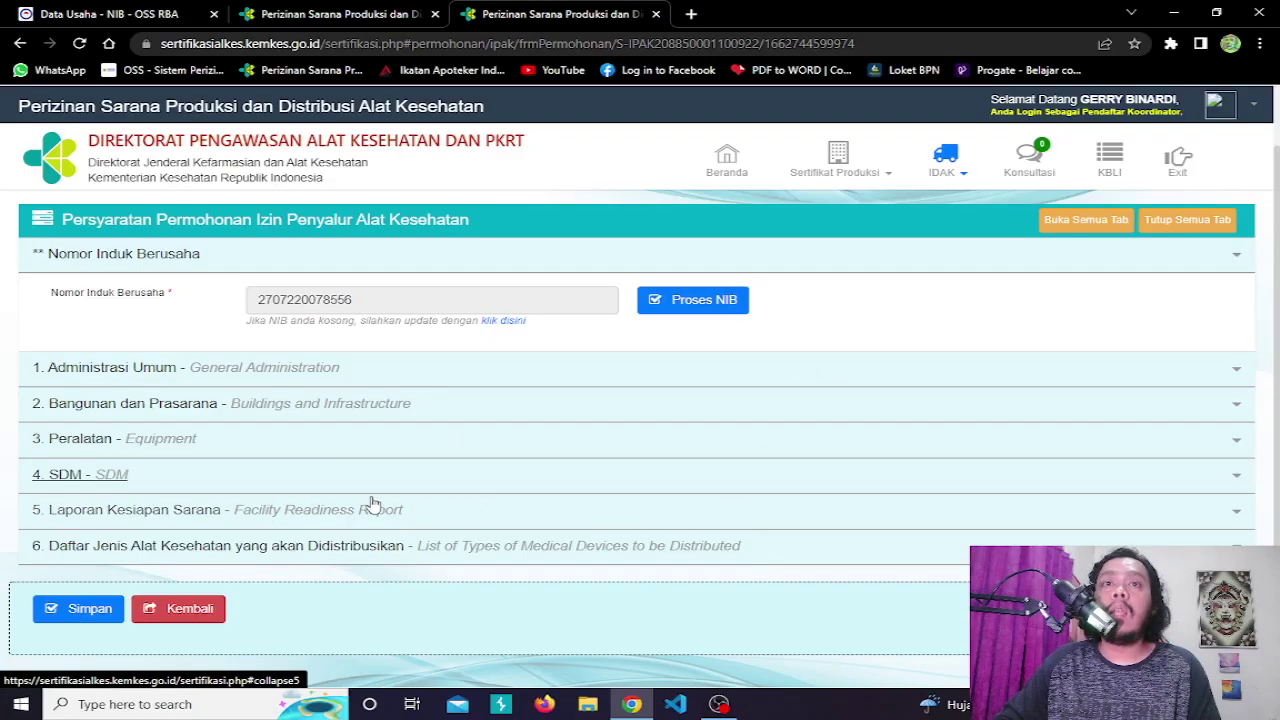
left_click(1110, 518)
scroll(420, 477, "down", 2)
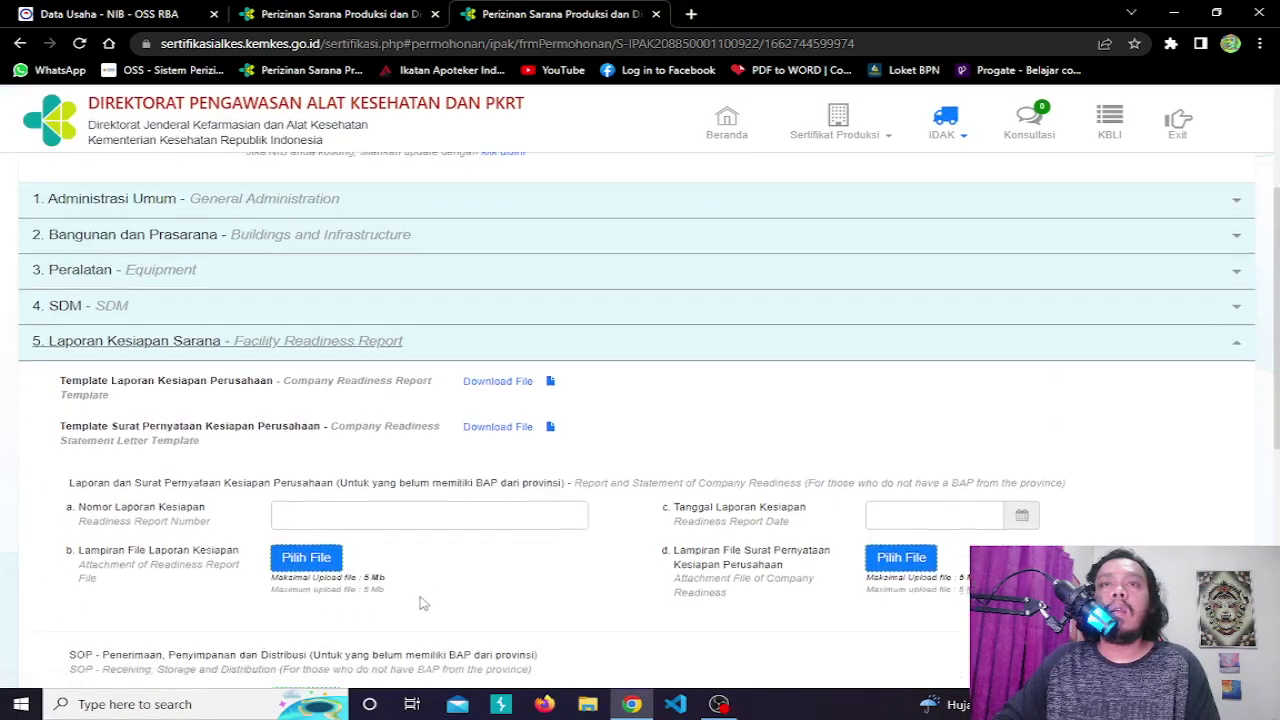
- Examine section 5's readiness report fields and the SOP attachment heading for applicants without a provincial BAP
scroll(420, 603, "down", 1)
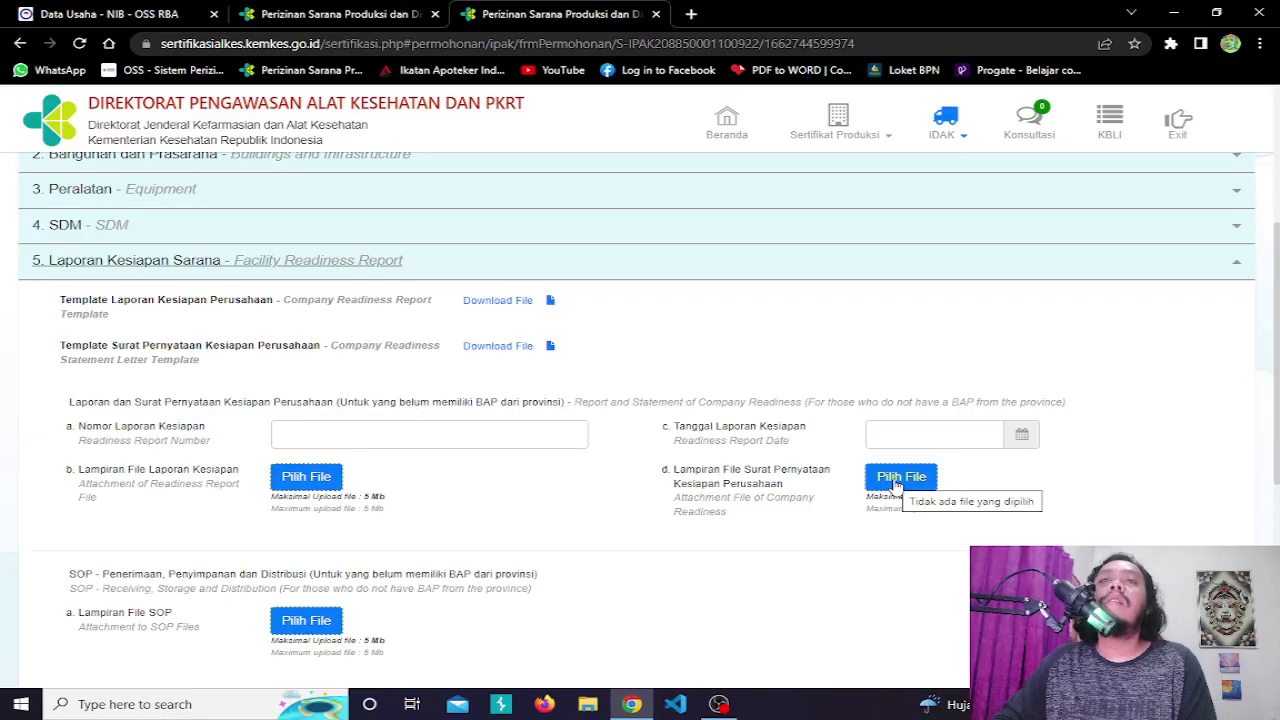
scroll(667, 468, "down", 2)
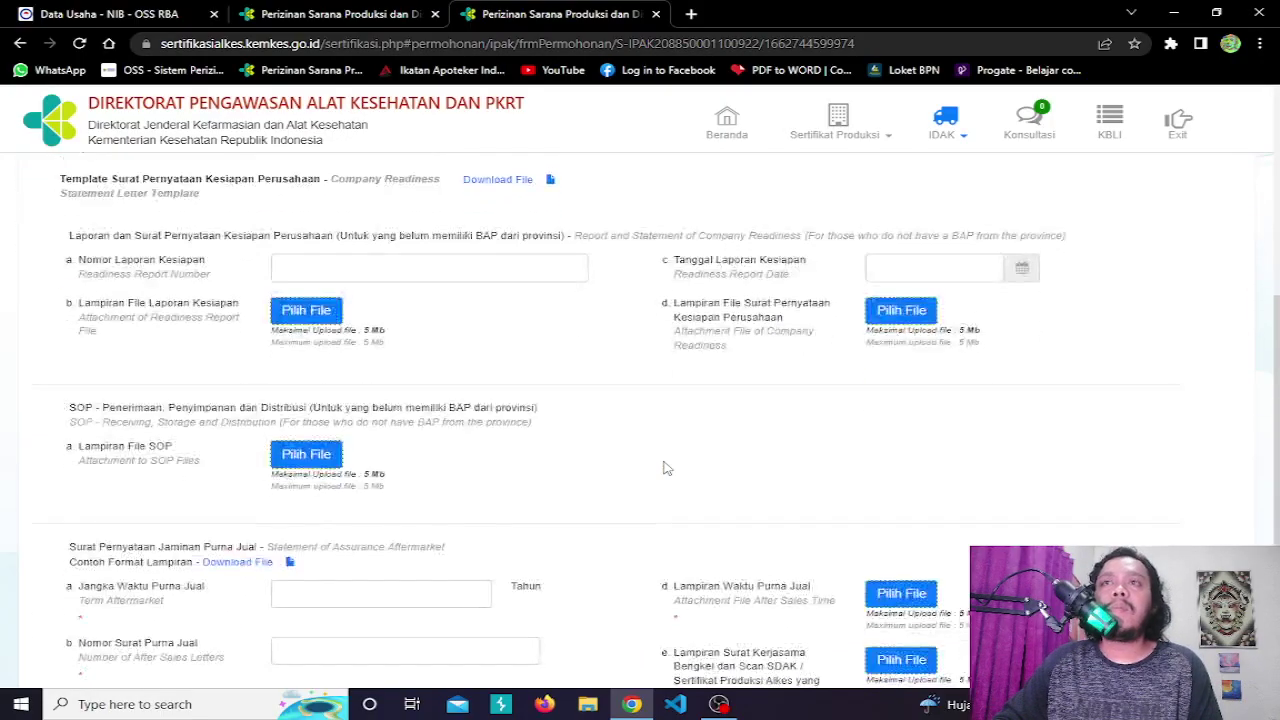
scroll(667, 468, "up", 2)
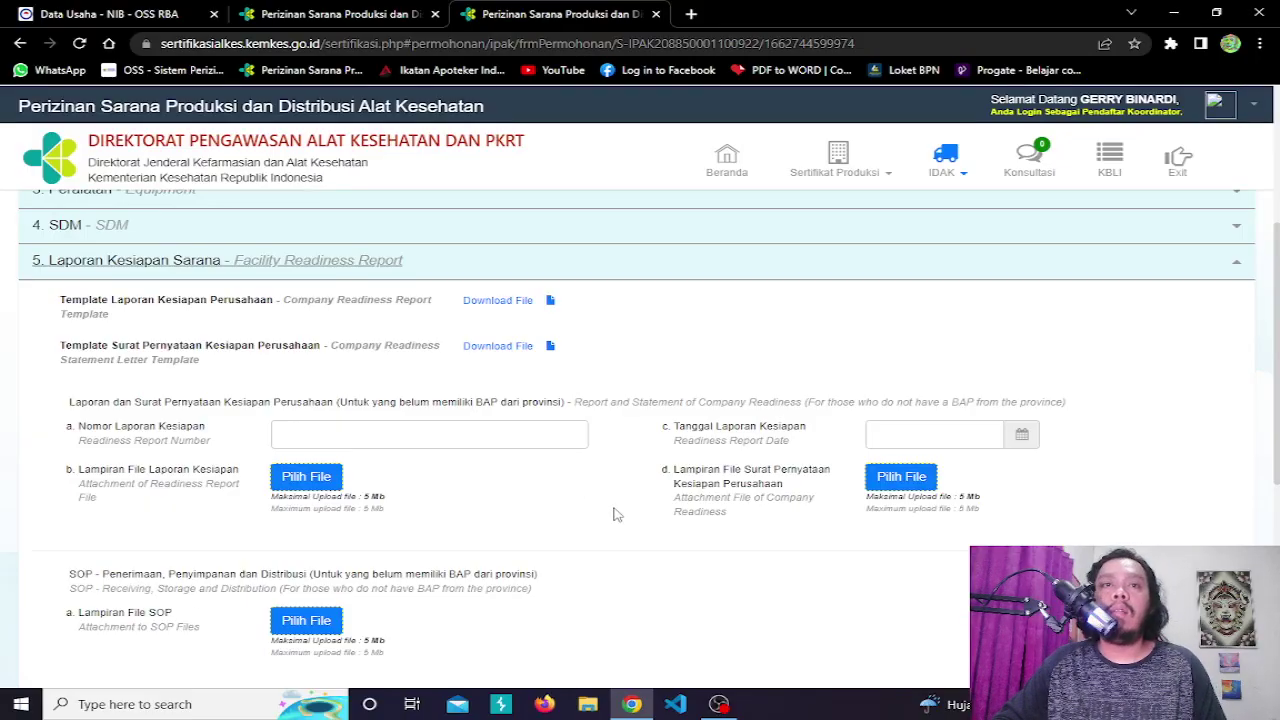
scroll(615, 514, "down", 1)
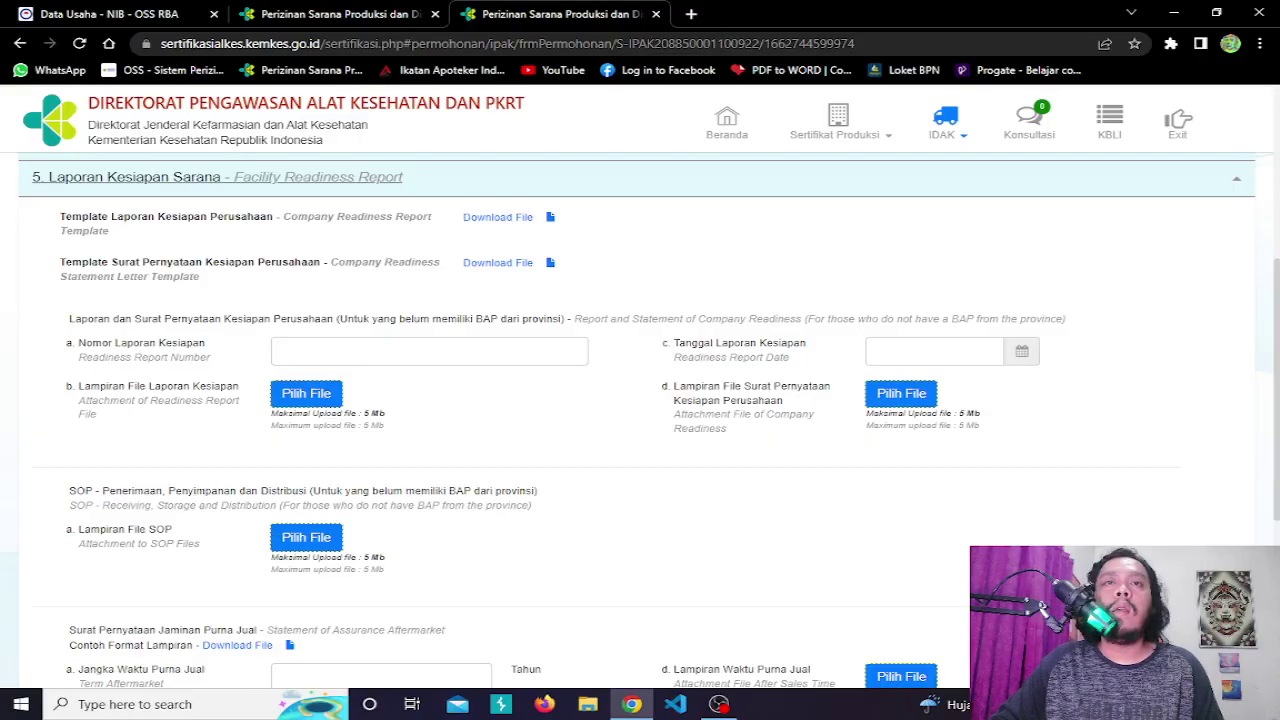
left_click_drag(68, 491, 557, 496)
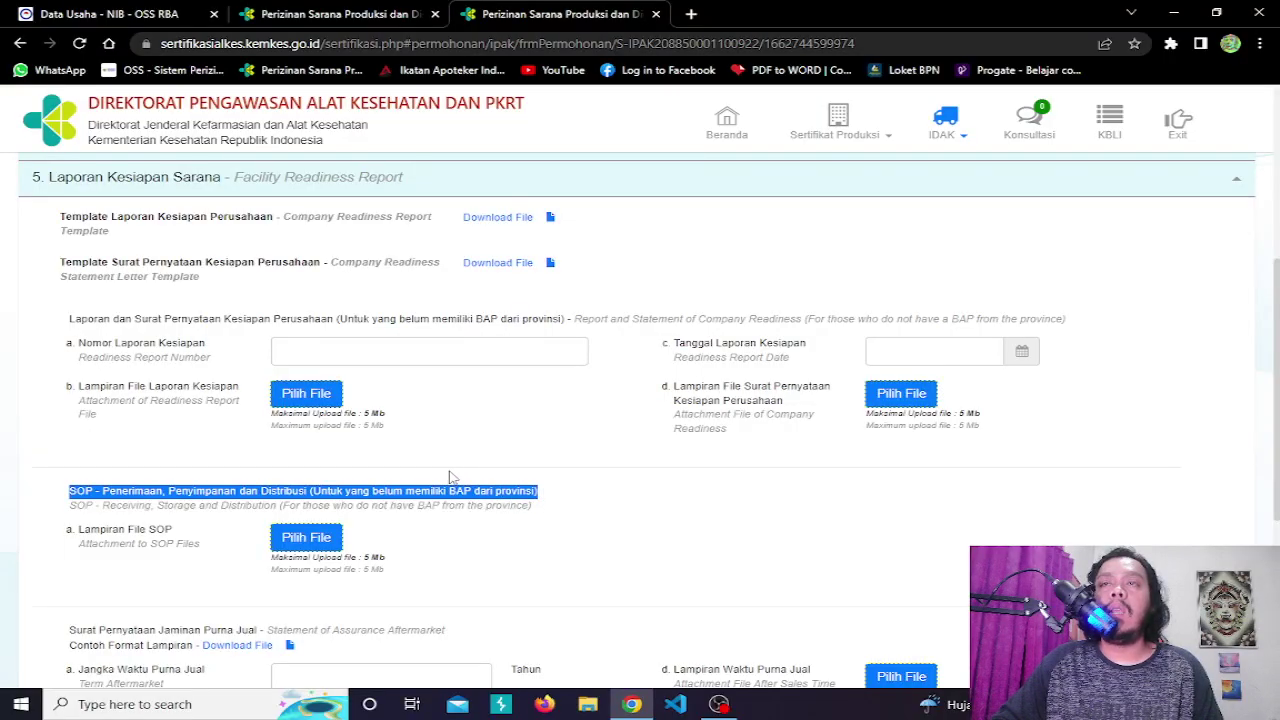
left_click(505, 525)
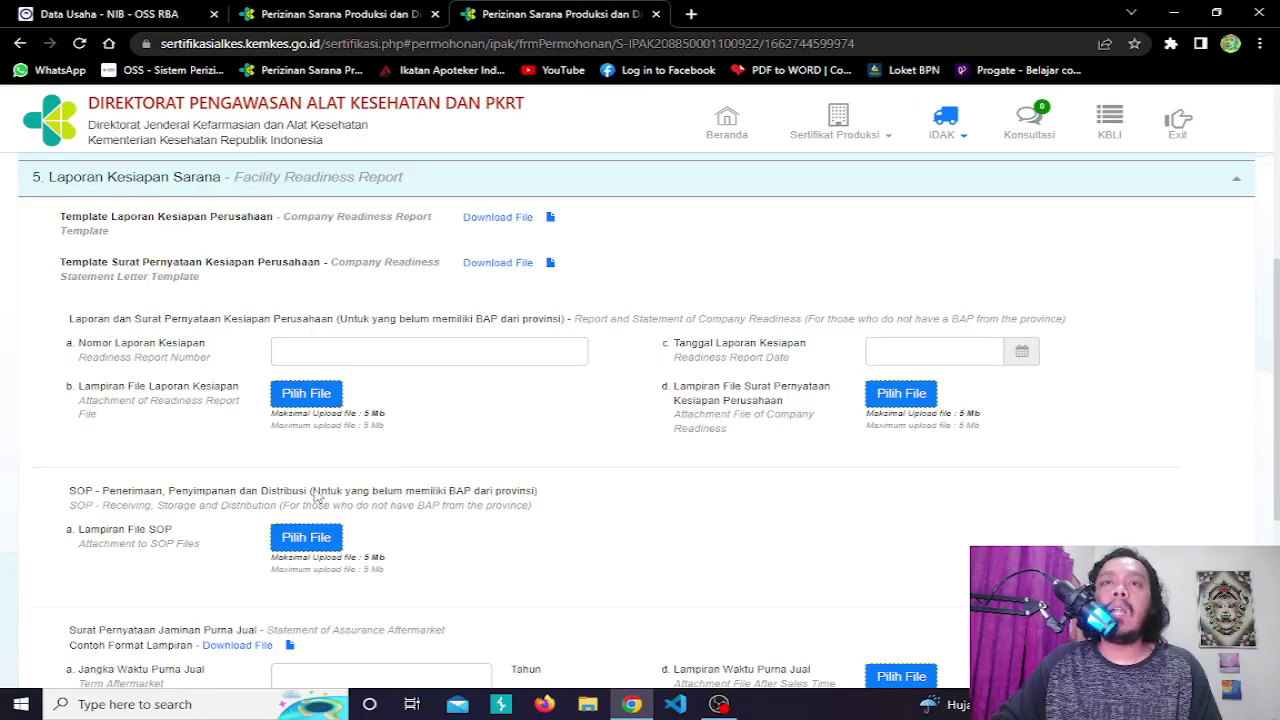
left_click_drag(314, 492, 552, 506)
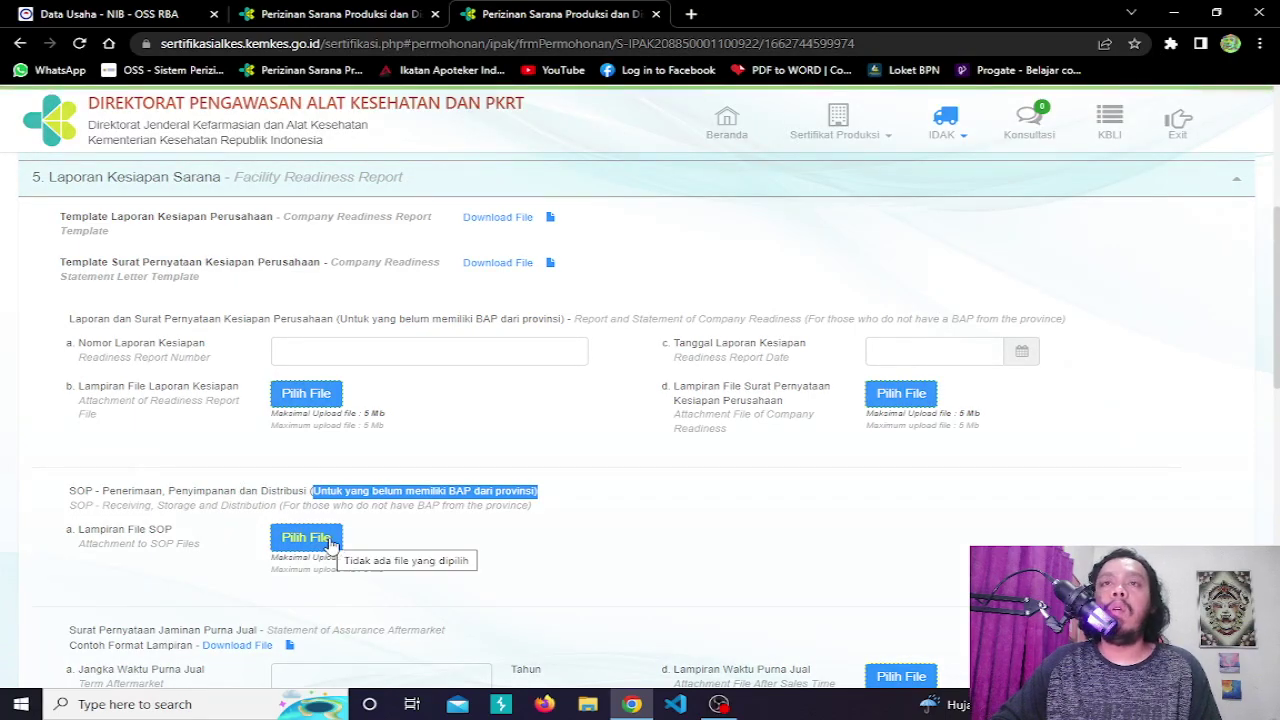
left_click(320, 495)
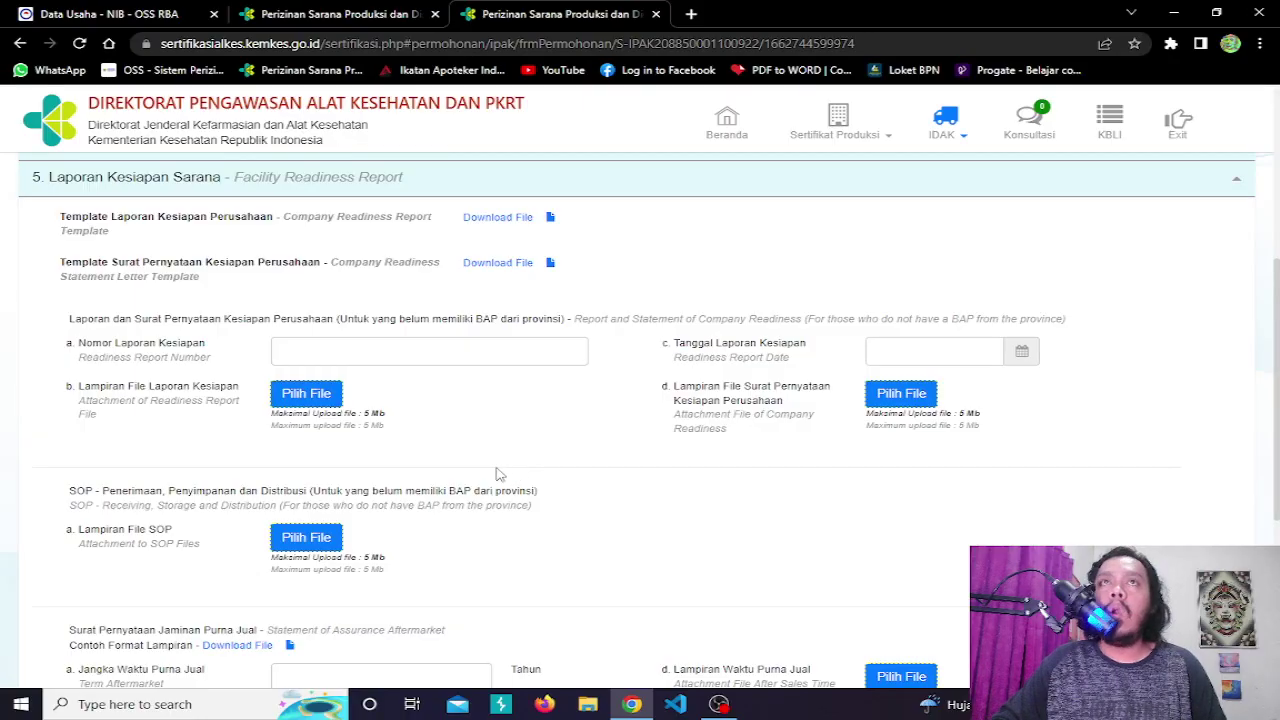
- Switch to the OSS page, close the NIB document preview and return to the licence application form
left_click(145, 10)
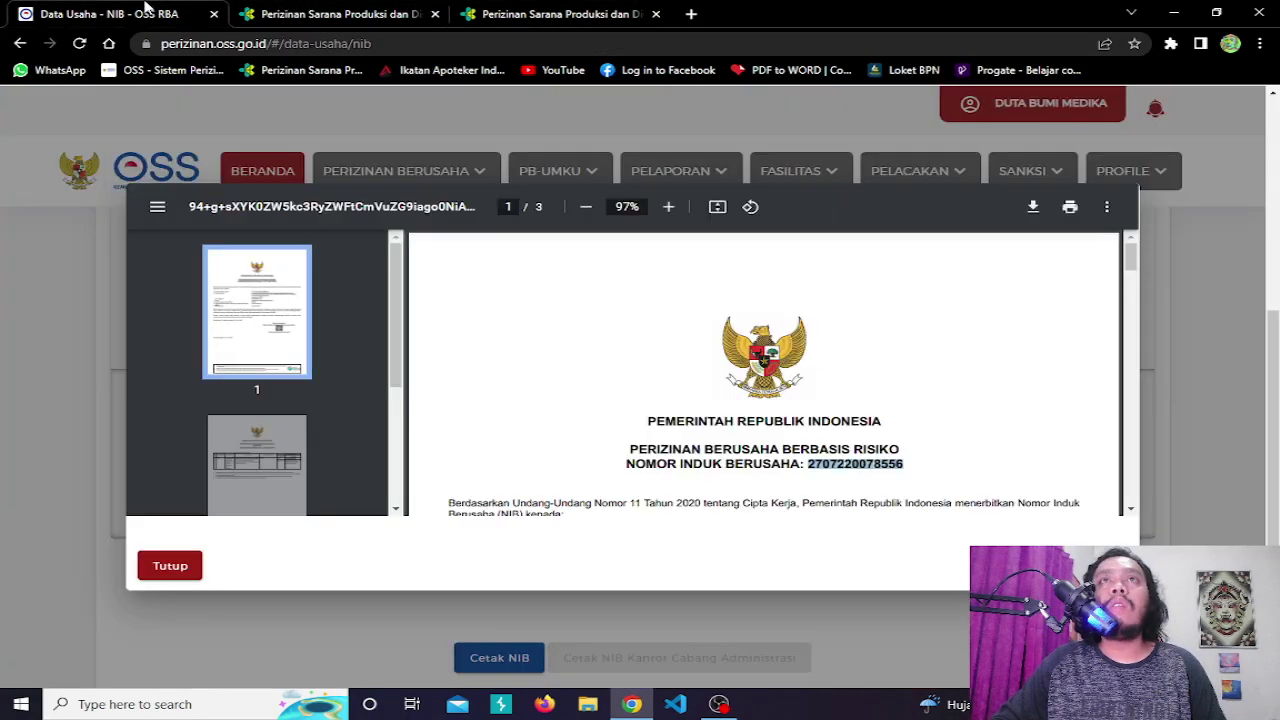
left_click(168, 568)
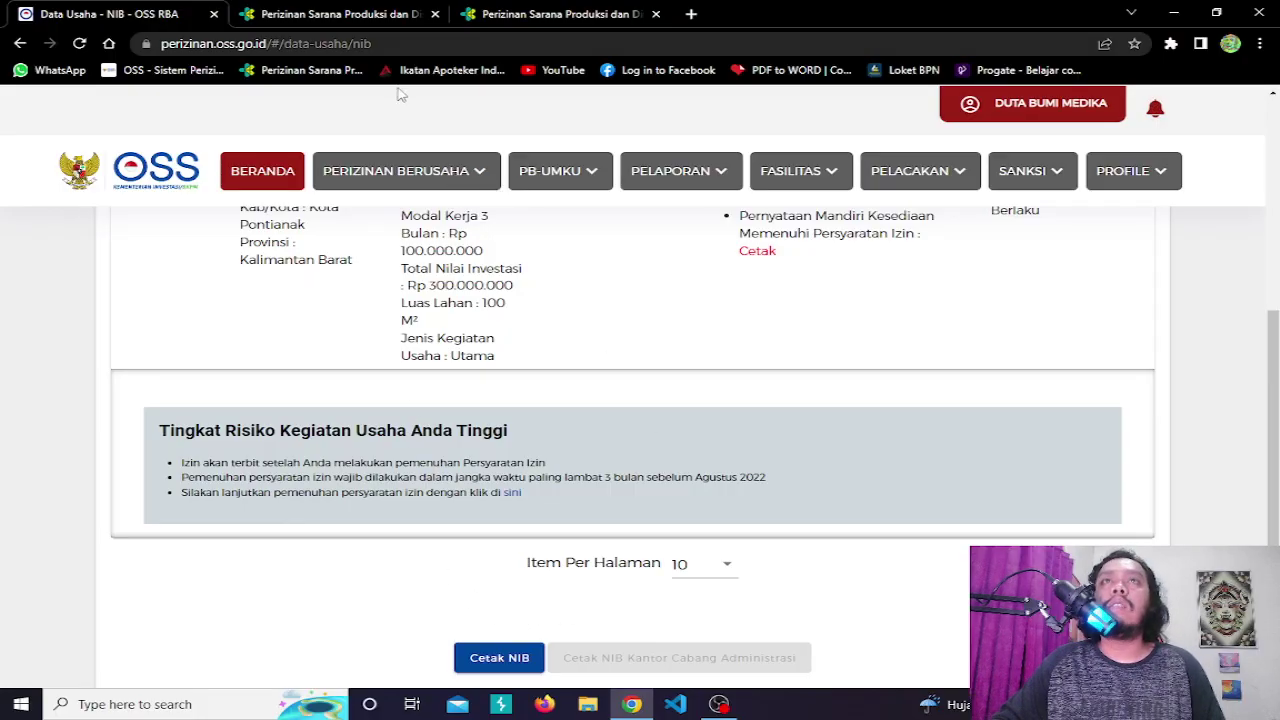
left_click(545, 14)
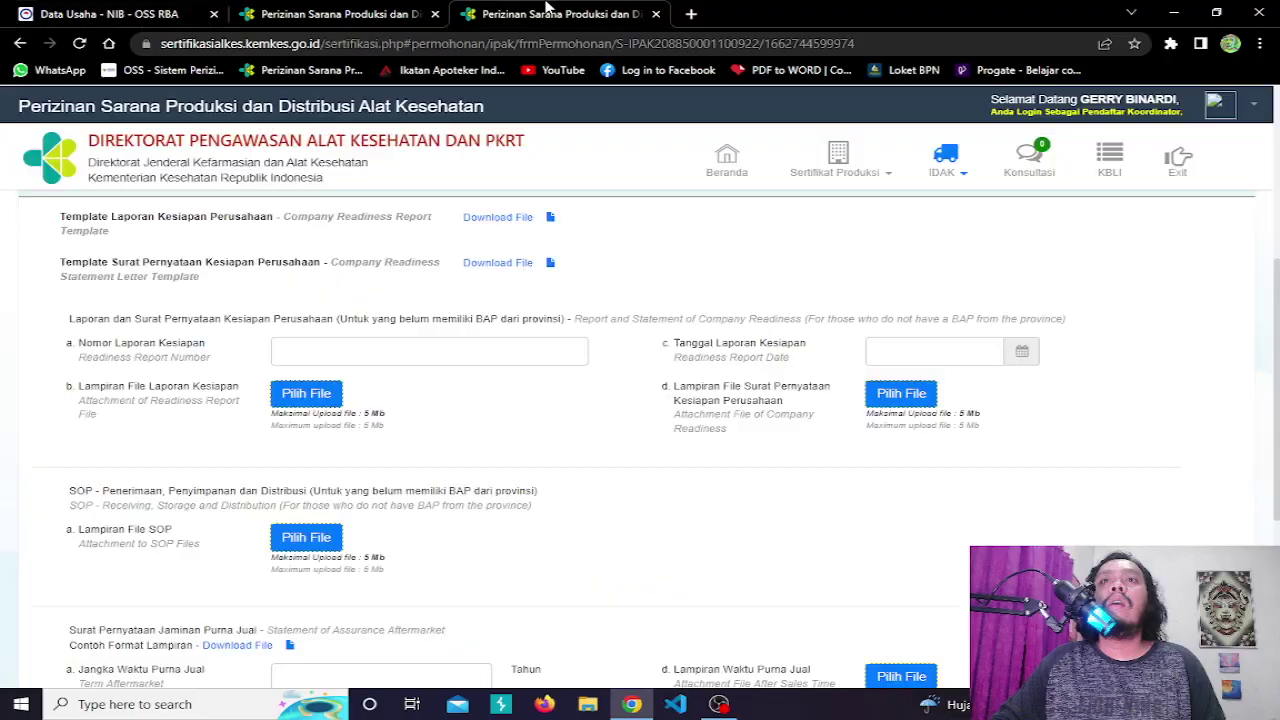
- Review the application sections and all of section 5's fields, checking back with the OSS business data page
scroll(366, 500, "up", 5)
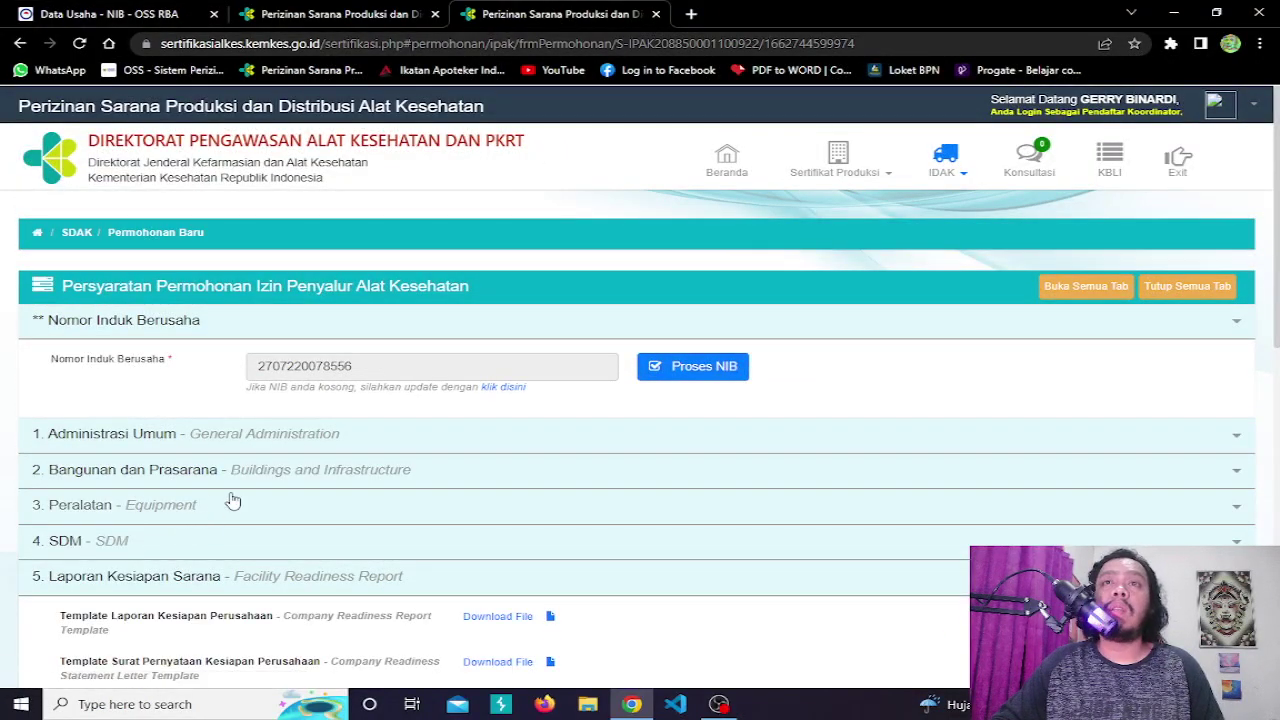
left_click(110, 14)
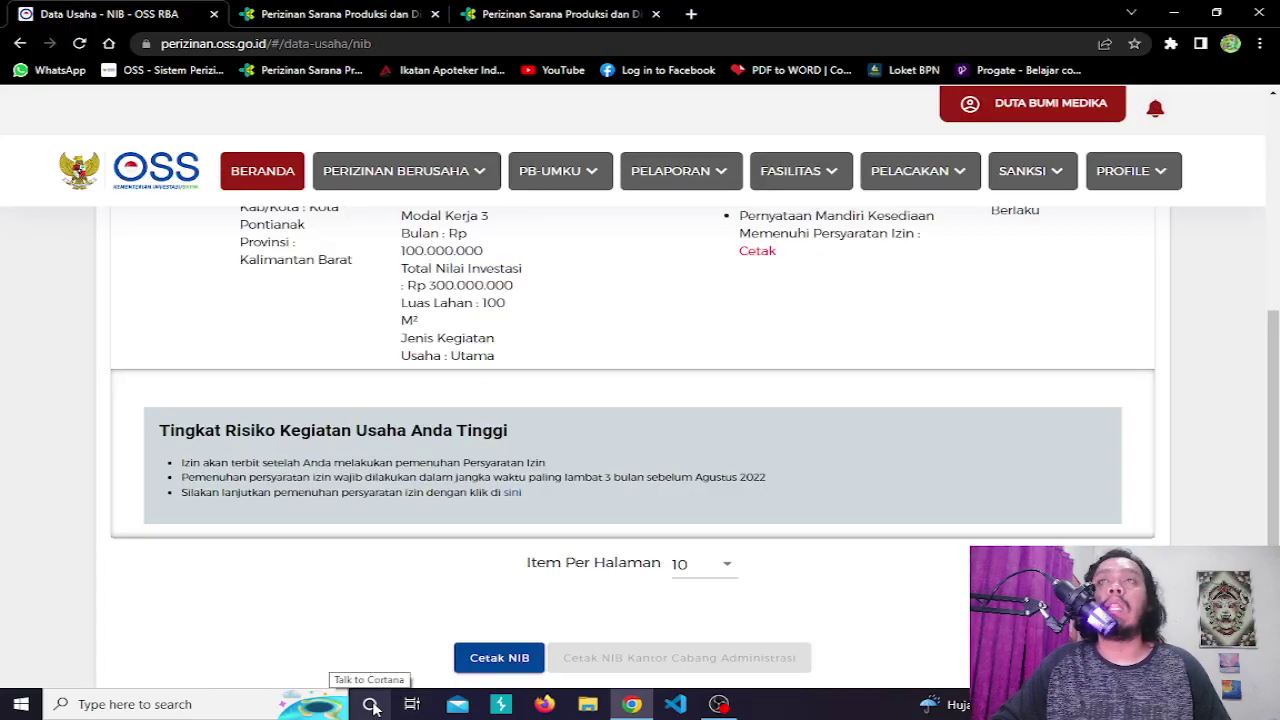
left_click(545, 12)
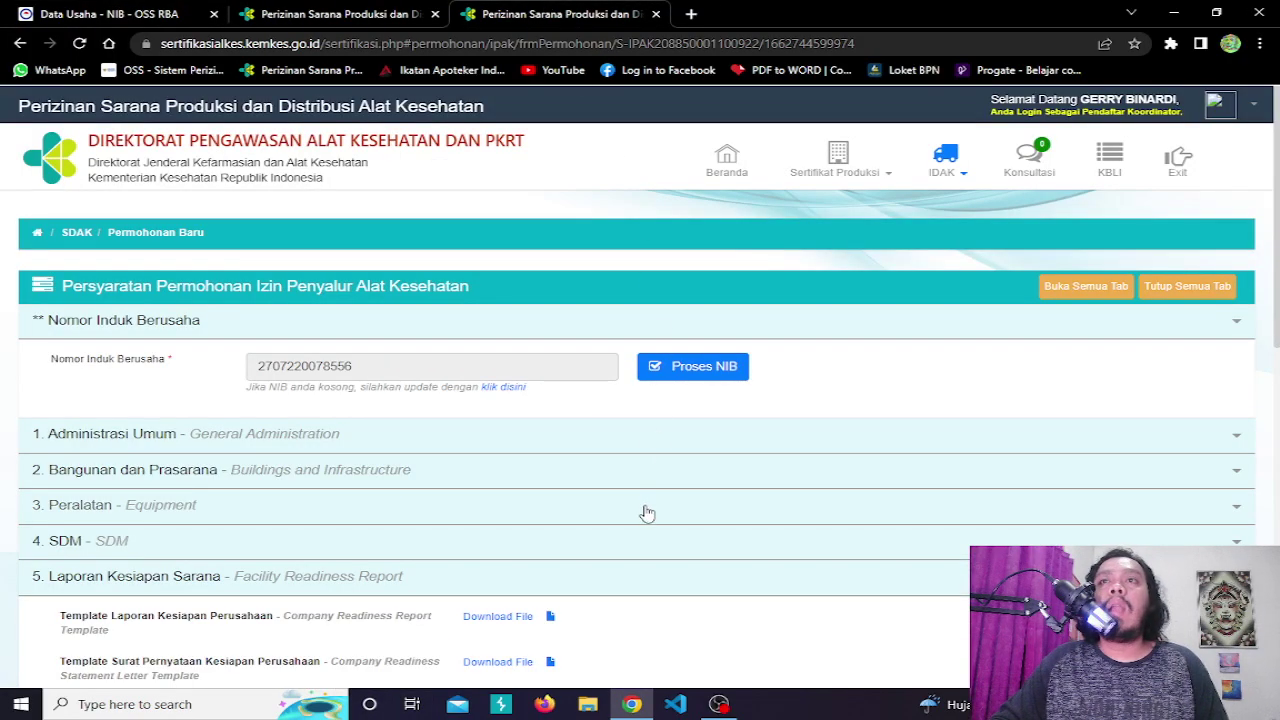
scroll(646, 514, "down", 2)
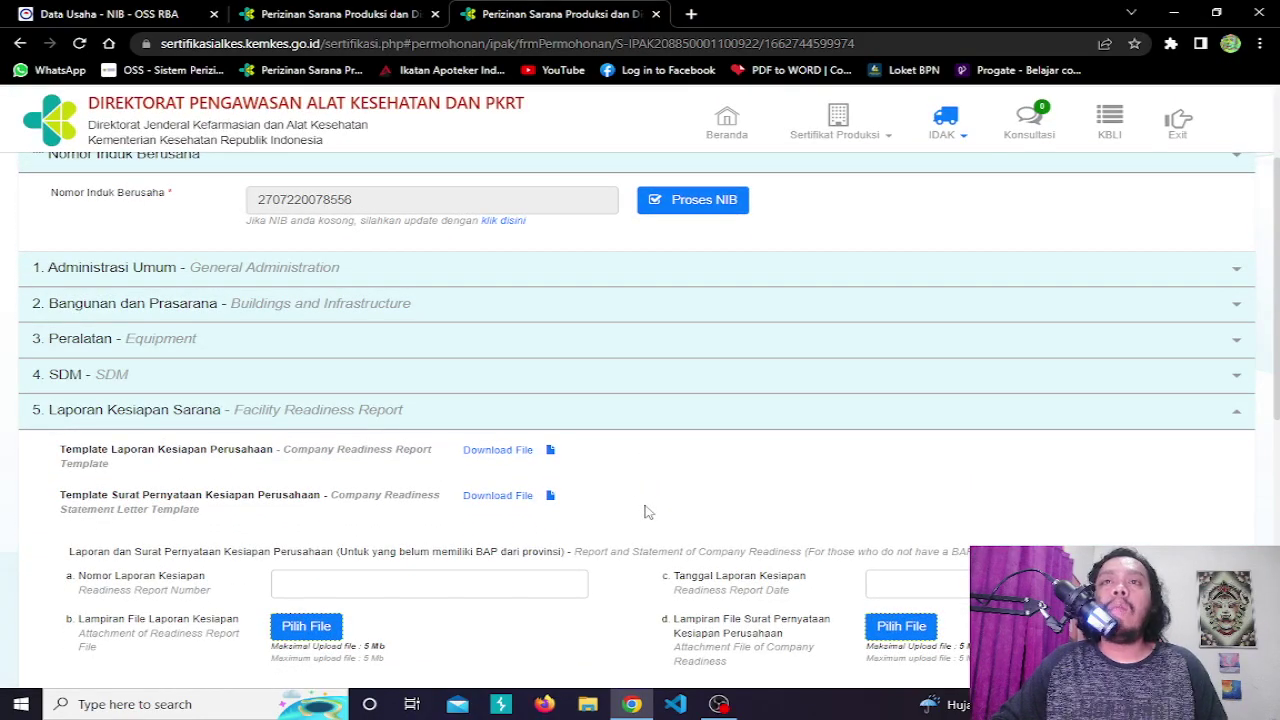
scroll(645, 512, "down", 3)
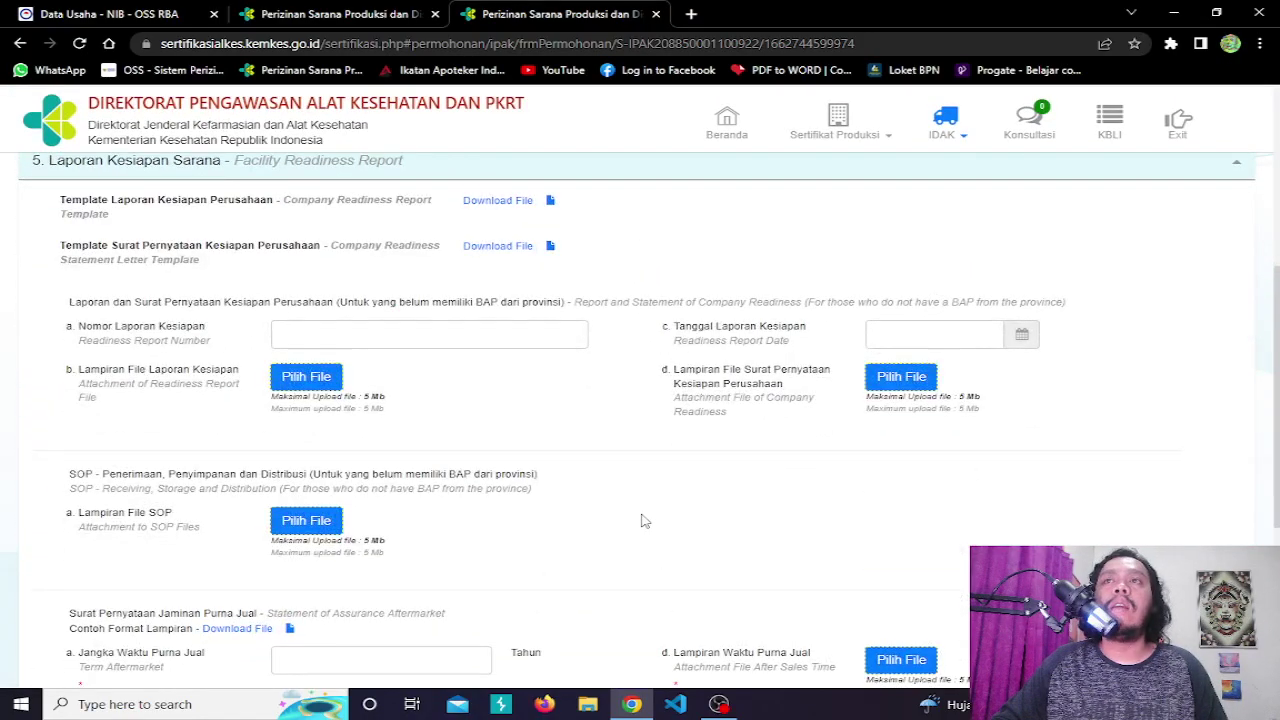
scroll(645, 520, "down", 5)
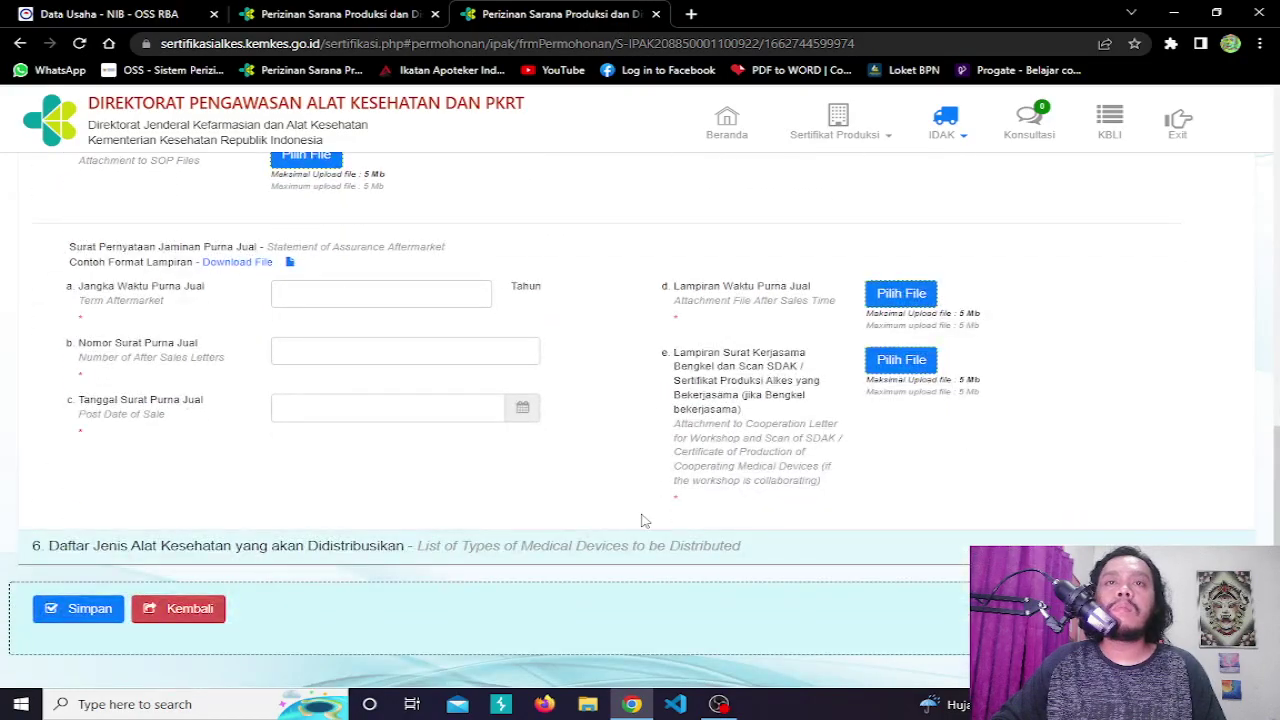
scroll(645, 520, "up", 2)
scroll(644, 520, "up", 2)
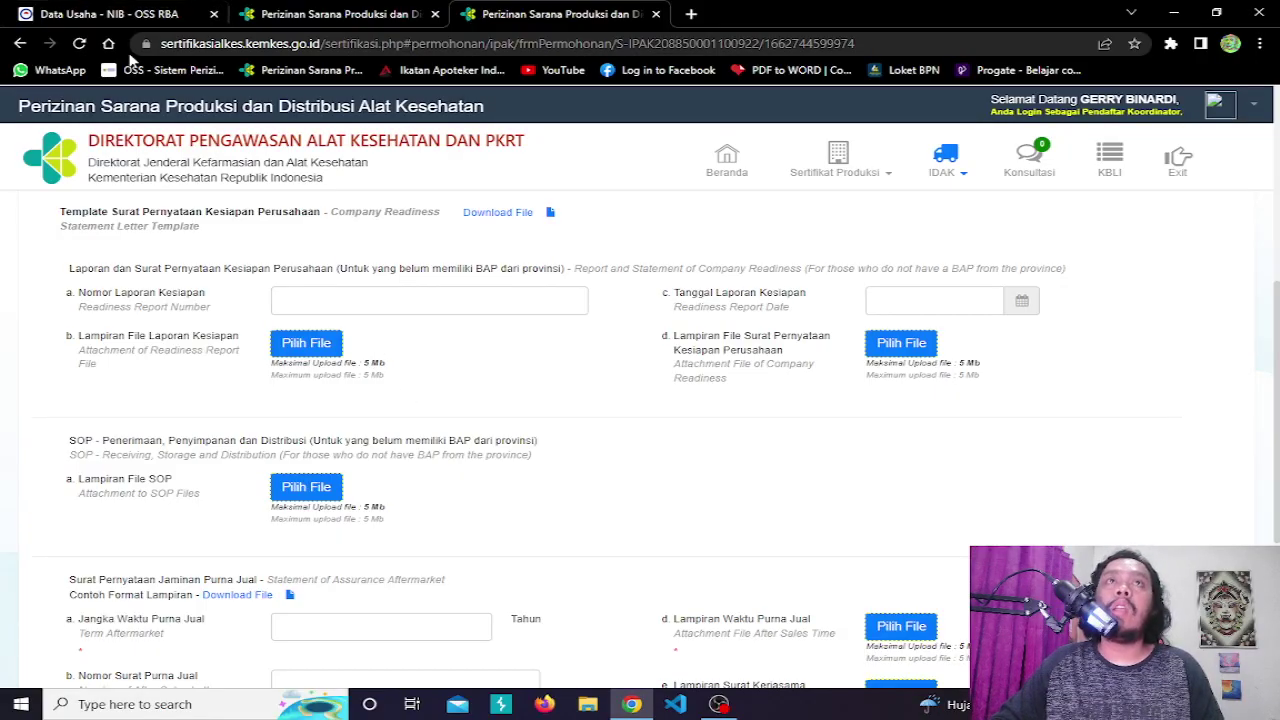
left_click(30, 12)
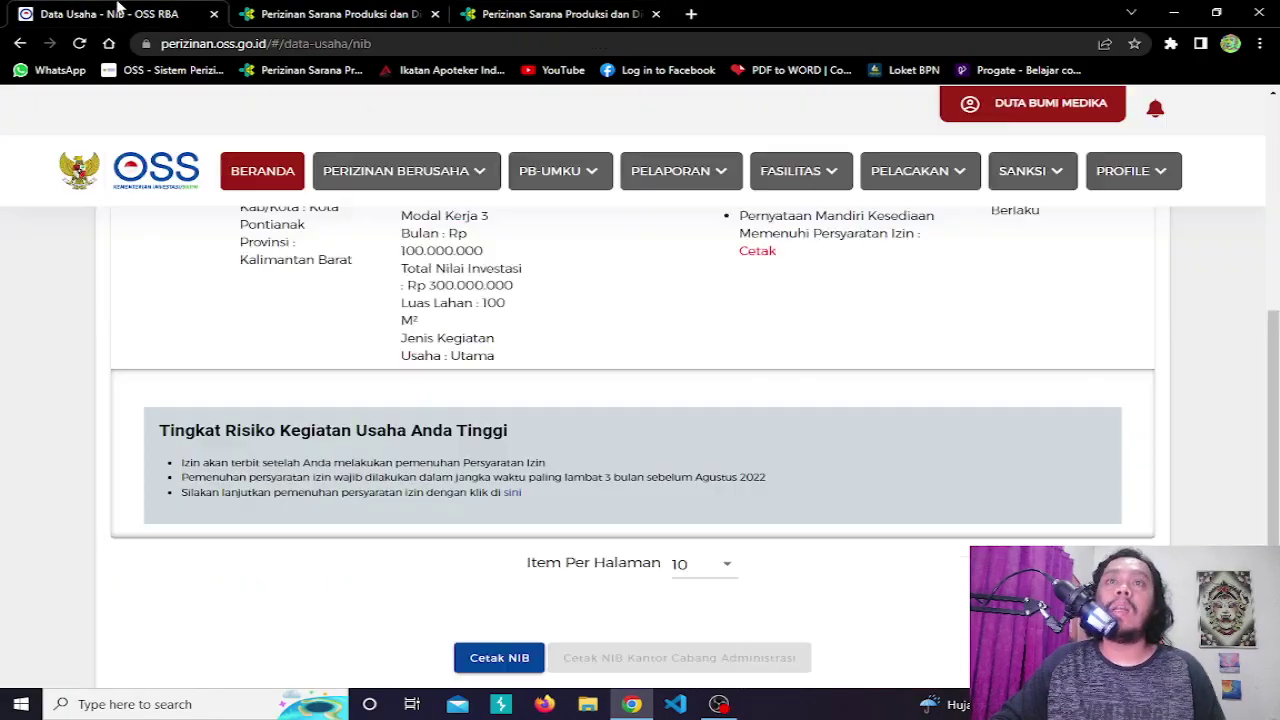
left_click(566, 12)
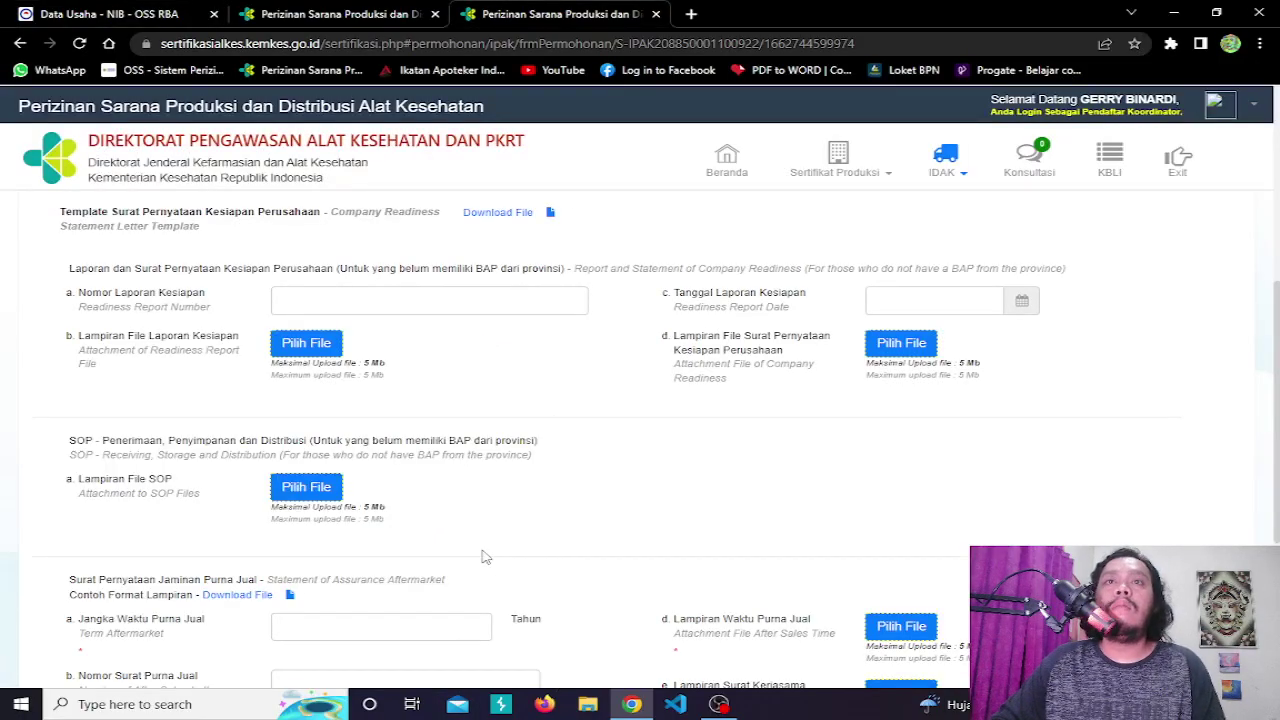
- Look over the Surat Pernyataan Jaminan Purna Jual fields and attachments at the end of section 5
scroll(483, 557, "down", 1)
scroll(310, 505, "down", 1)
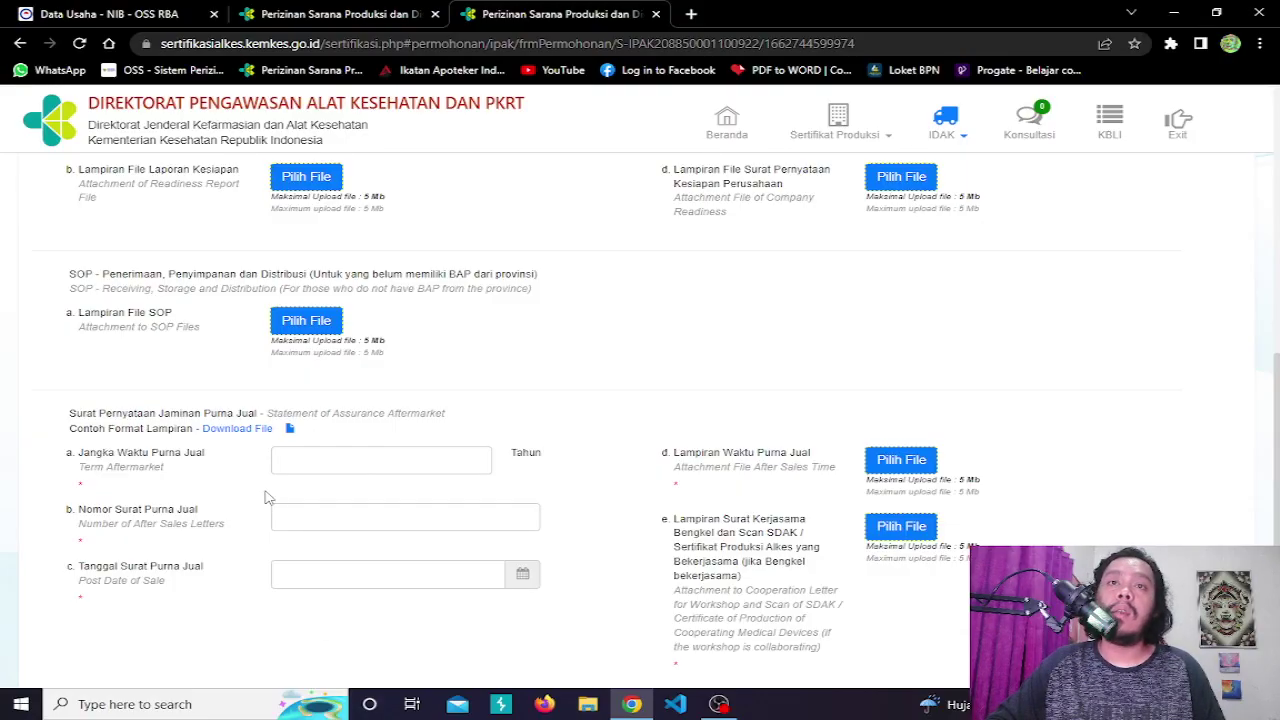
scroll(296, 460, "down", 1)
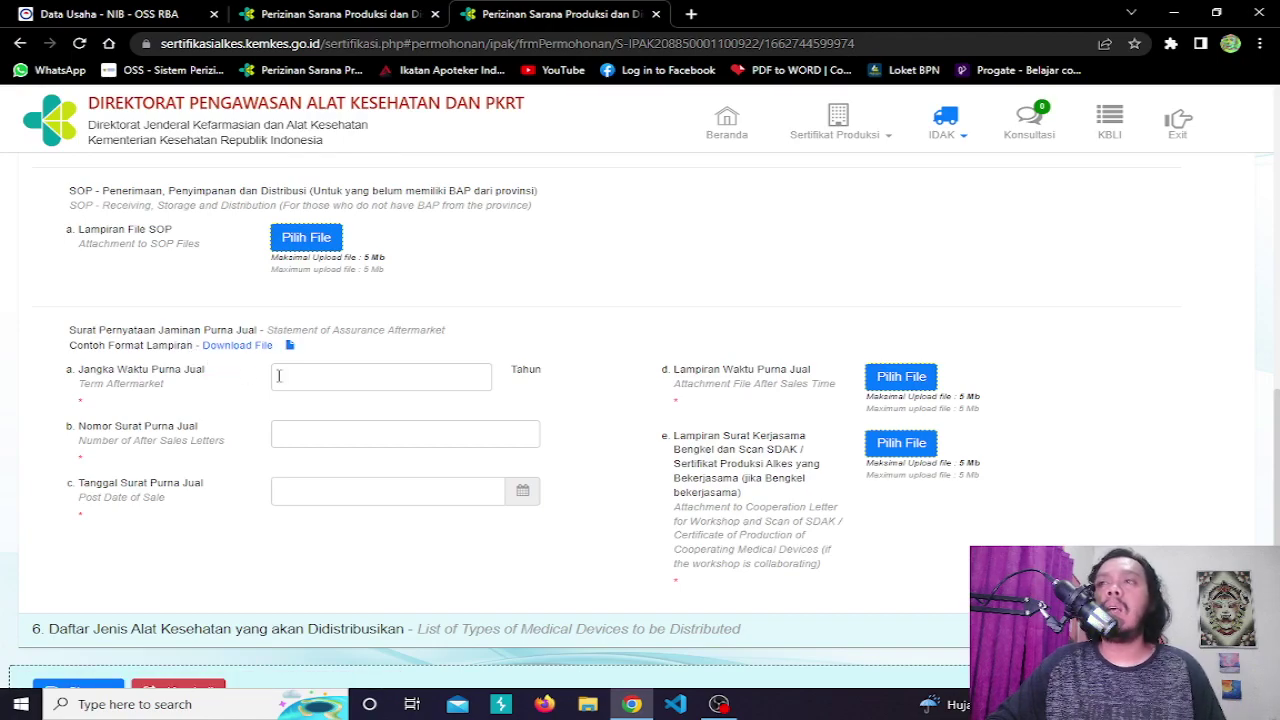
scroll(445, 463, "down", 1)
scroll(447, 463, "up", 1)
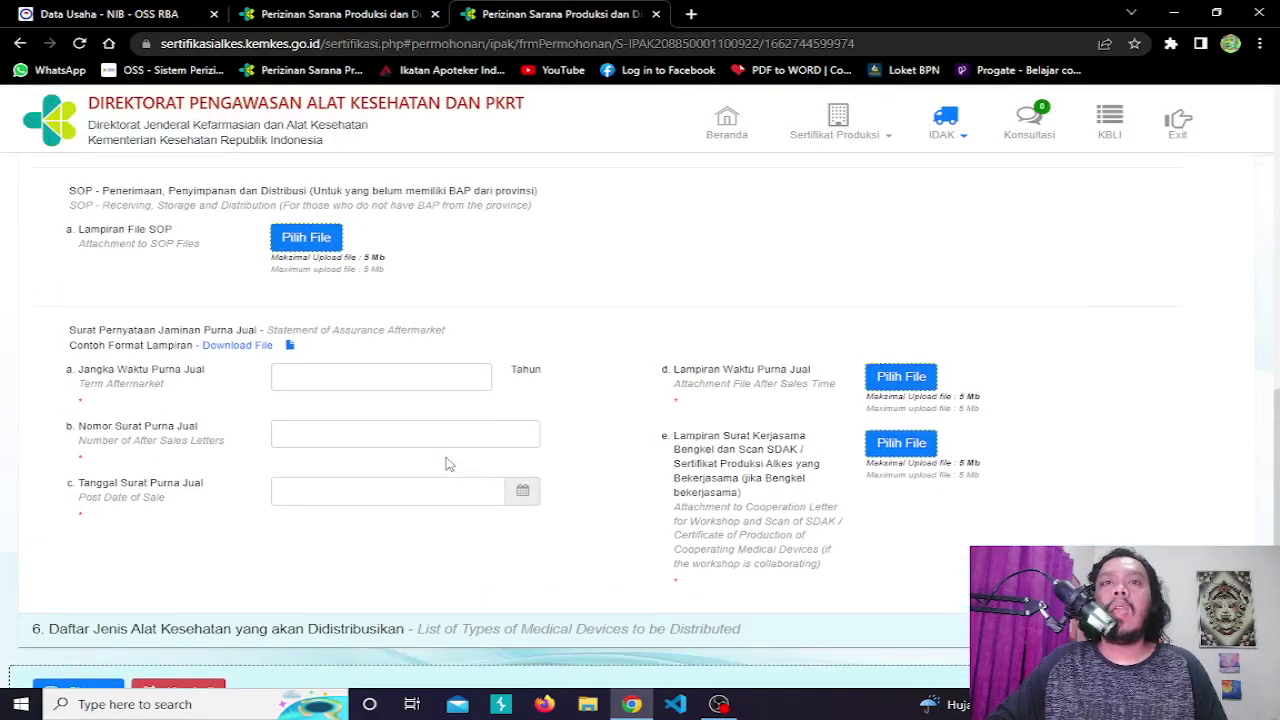
- Collapse section 5 and expand section 6 Daftar Jenis Alat Kesehatan yang akan Didistribusikan
scroll(283, 615, "up", 15)
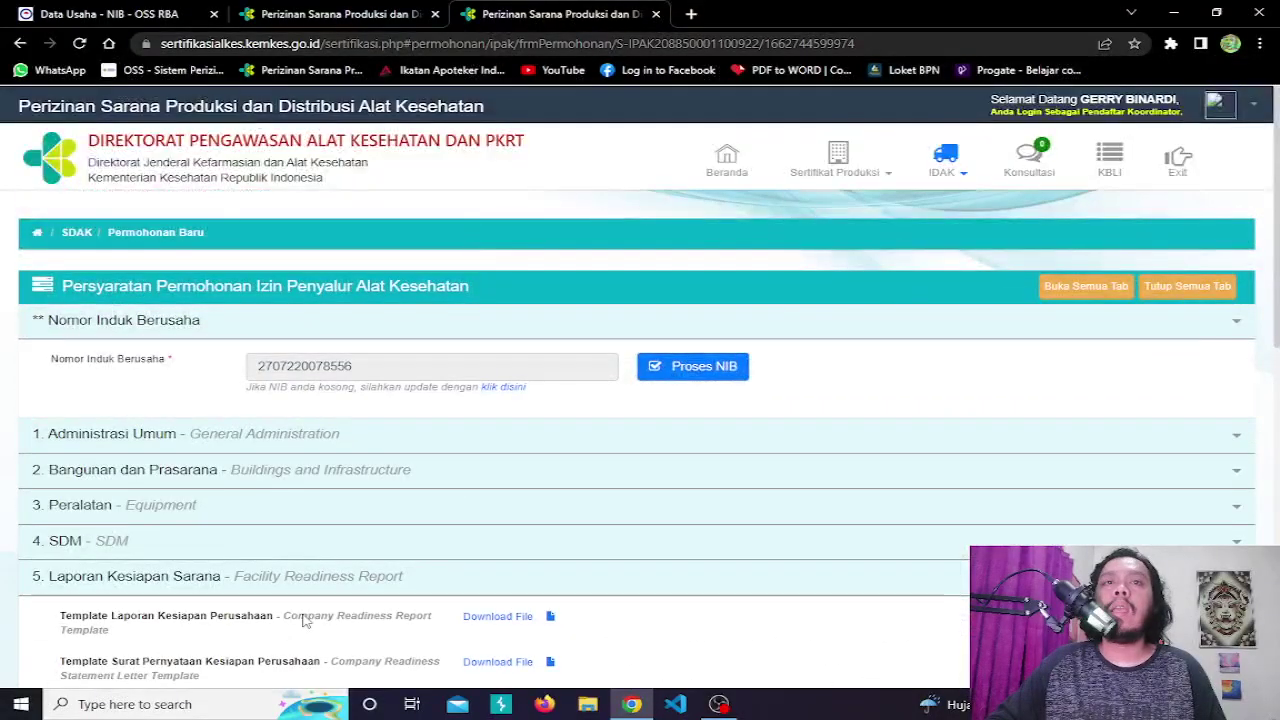
left_click(374, 578)
scroll(374, 578, "down", 1)
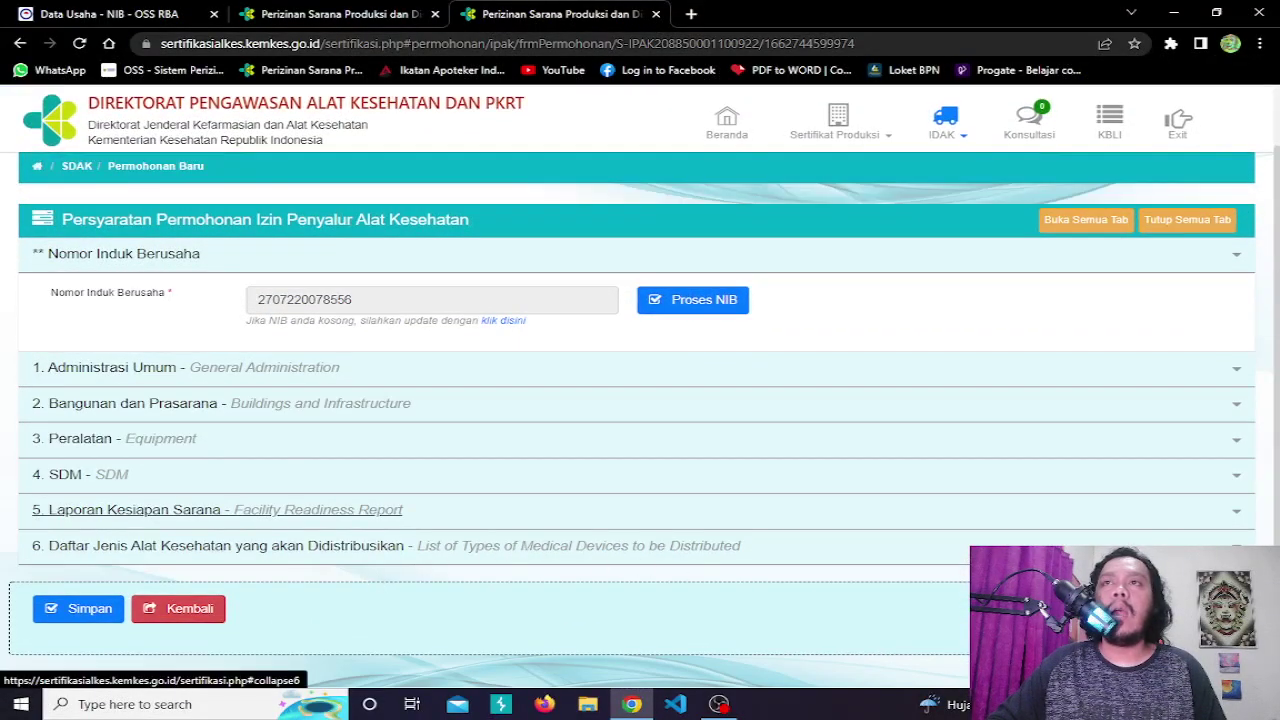
left_click(725, 552)
scroll(705, 568, "down", 3)
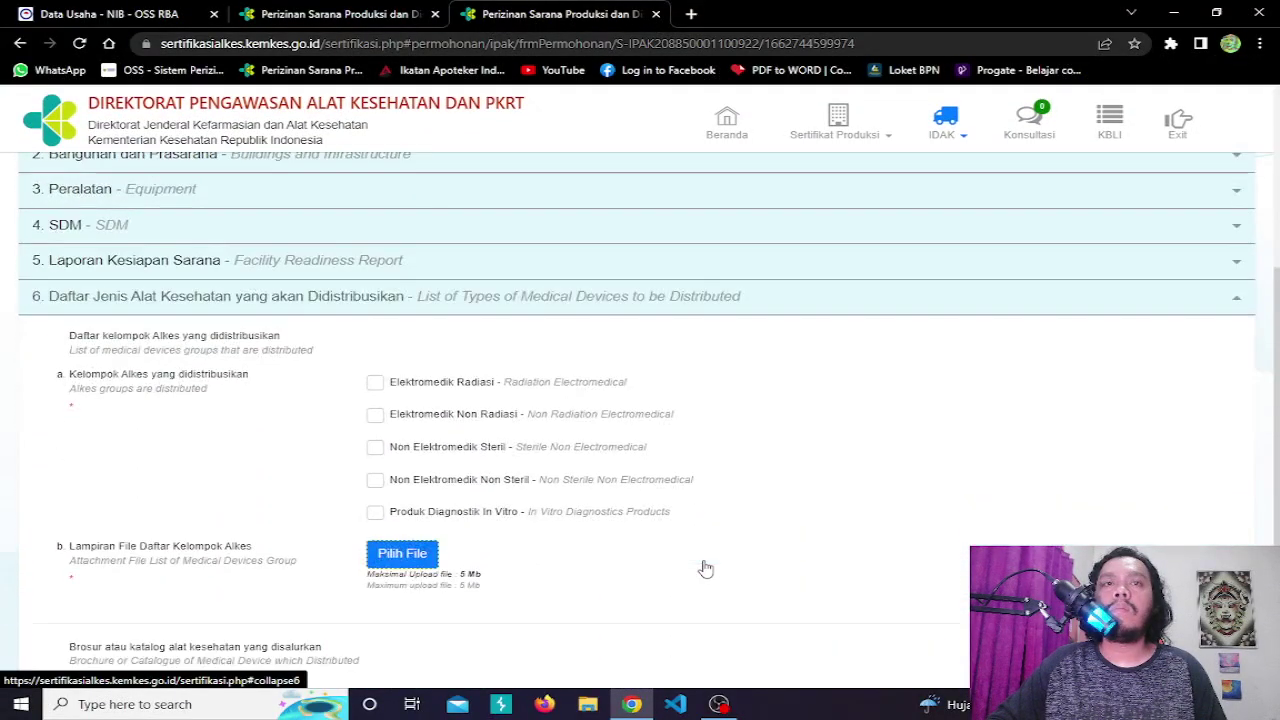
- Select Produk Diagnostik In Vitro as a distributed medical device group in section 6
scroll(697, 568, "down", 2)
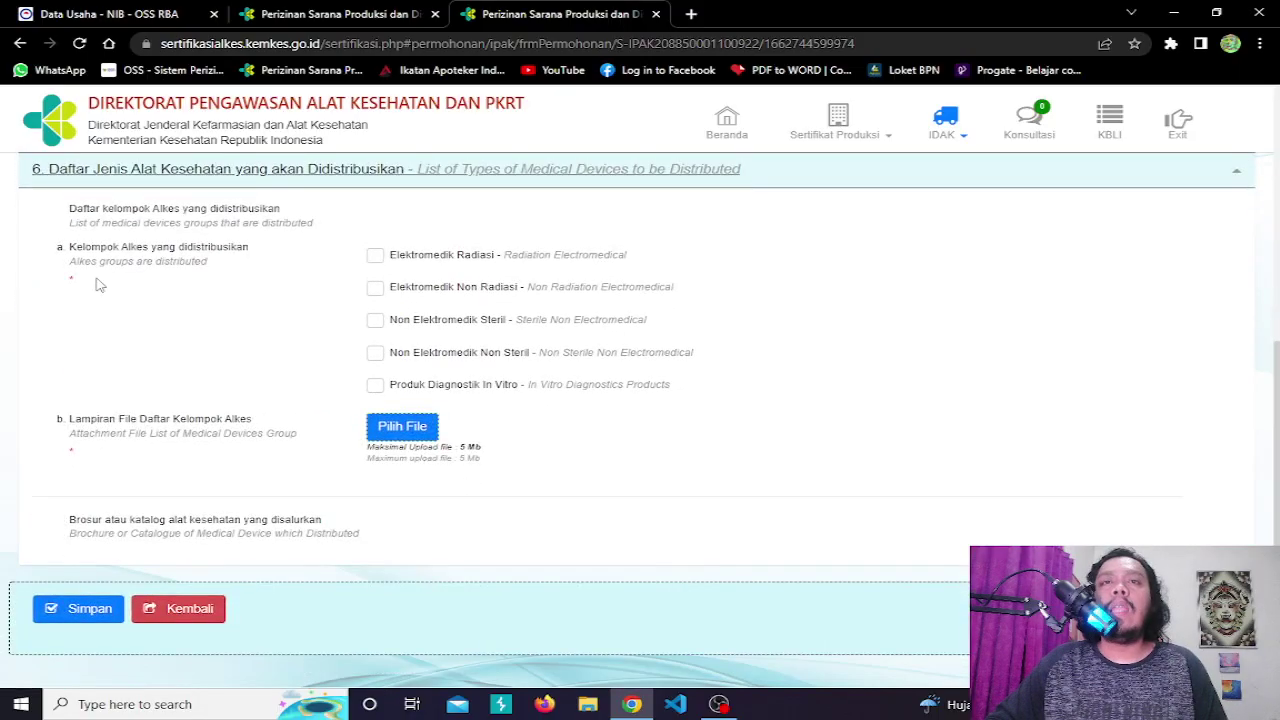
scroll(220, 346, "up", 1)
scroll(427, 400, "up", 1)
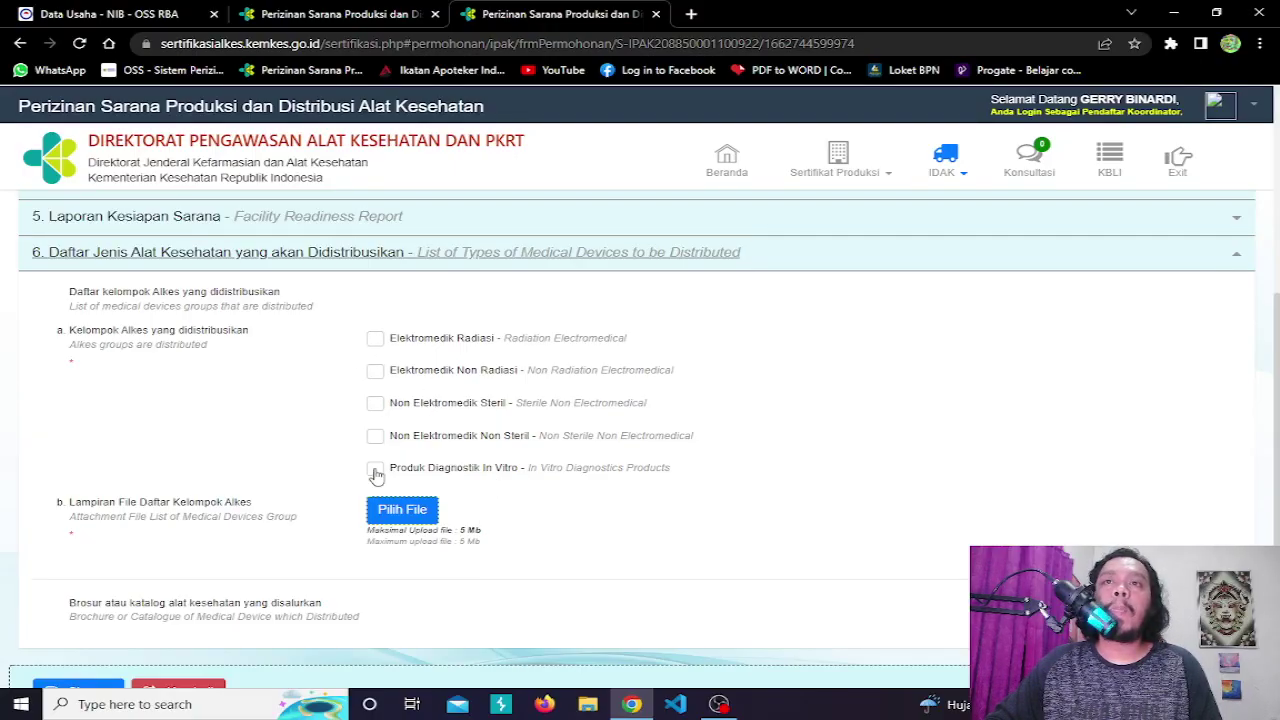
left_click(375, 470)
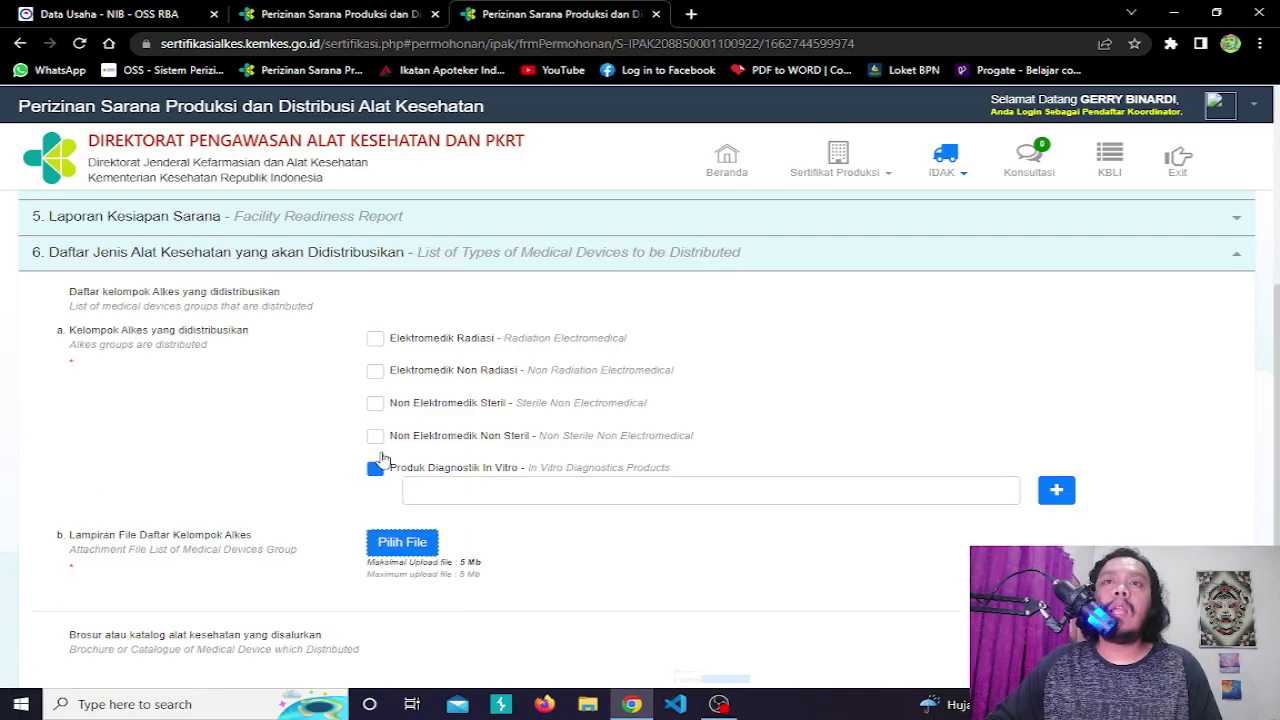
- Select Non Elektromedik Non Steril, Non Elektromedik Steril, Elektromedik Non Radiasi and Elektromedik Radiasi as distributed device groups in section 6
left_click(375, 436)
left_click(375, 403)
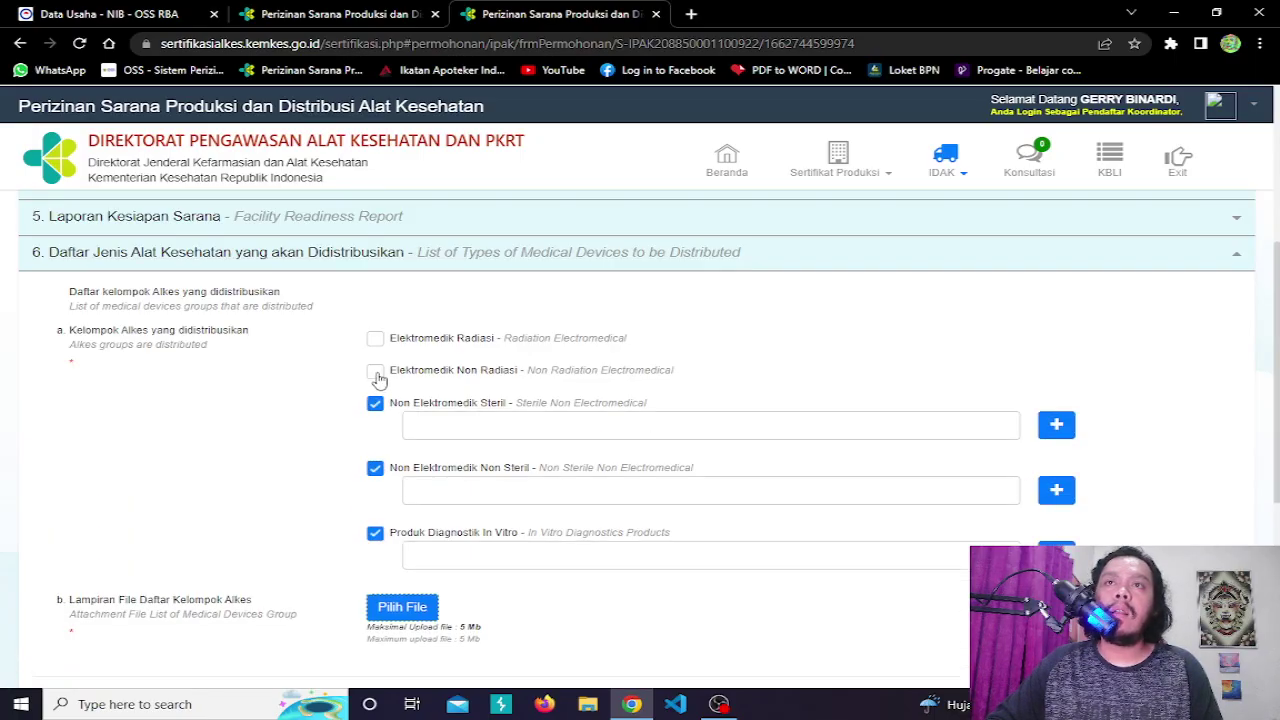
left_click(375, 371)
left_click(375, 338)
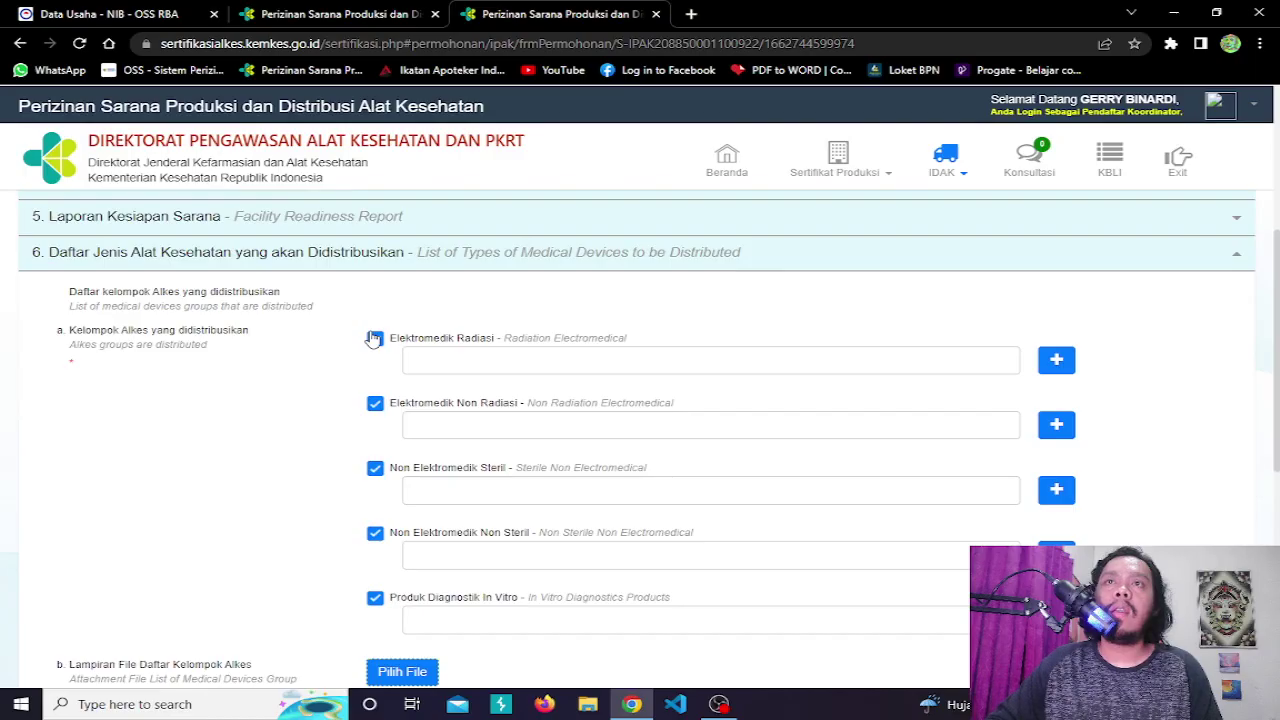
- Expand section 4 SDM and review its fields down to the Data Kelengkapan Radiasi part
scroll(397, 450, "up", 1)
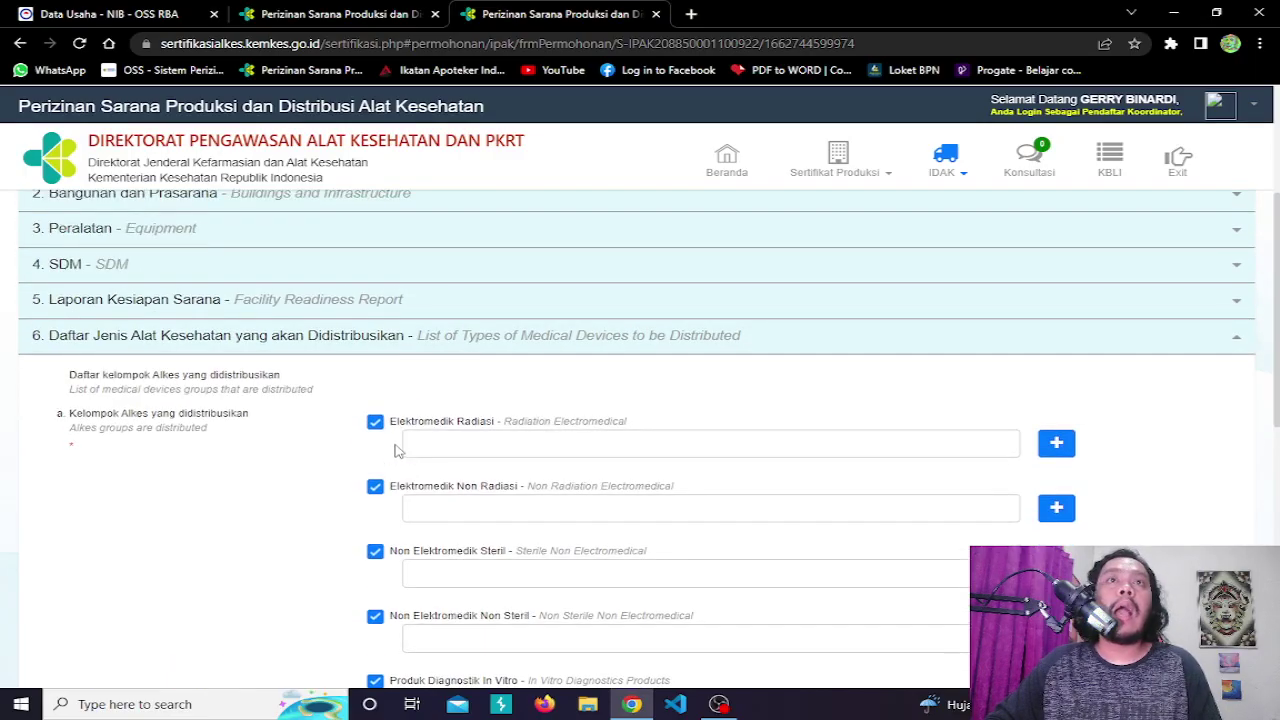
left_click(380, 278)
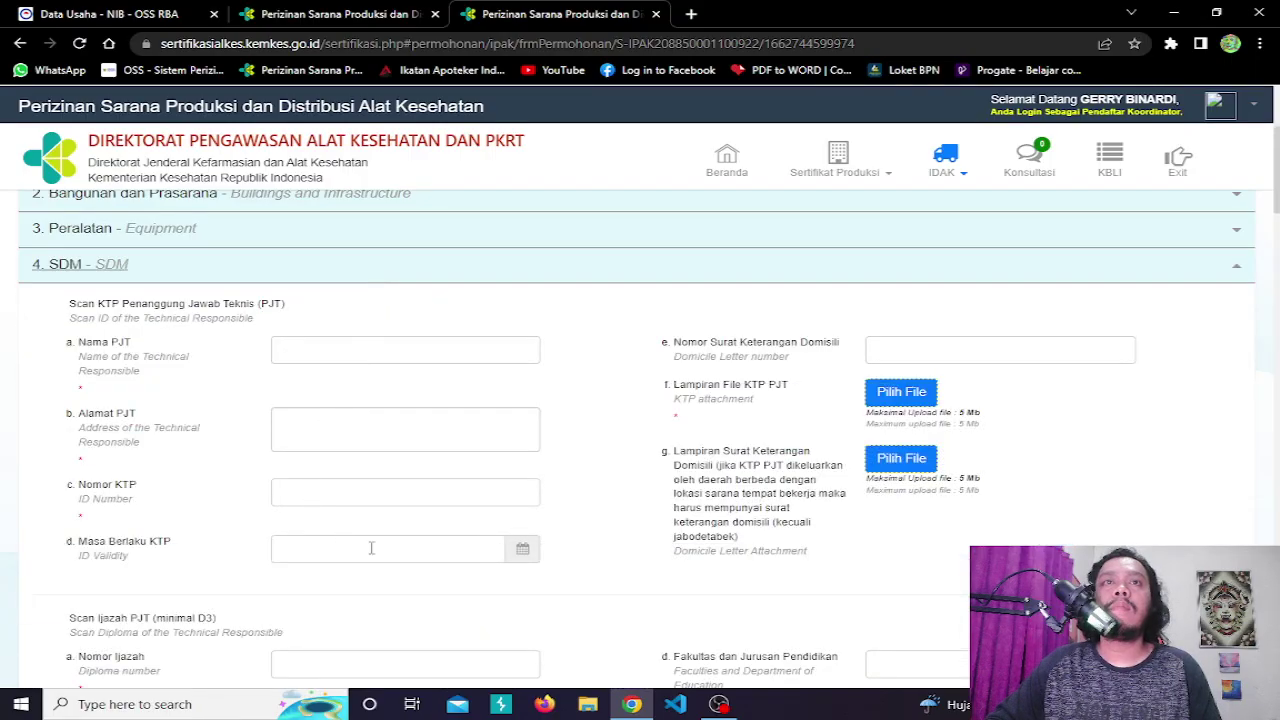
scroll(371, 551, "down", 4)
scroll(371, 554, "down", 5)
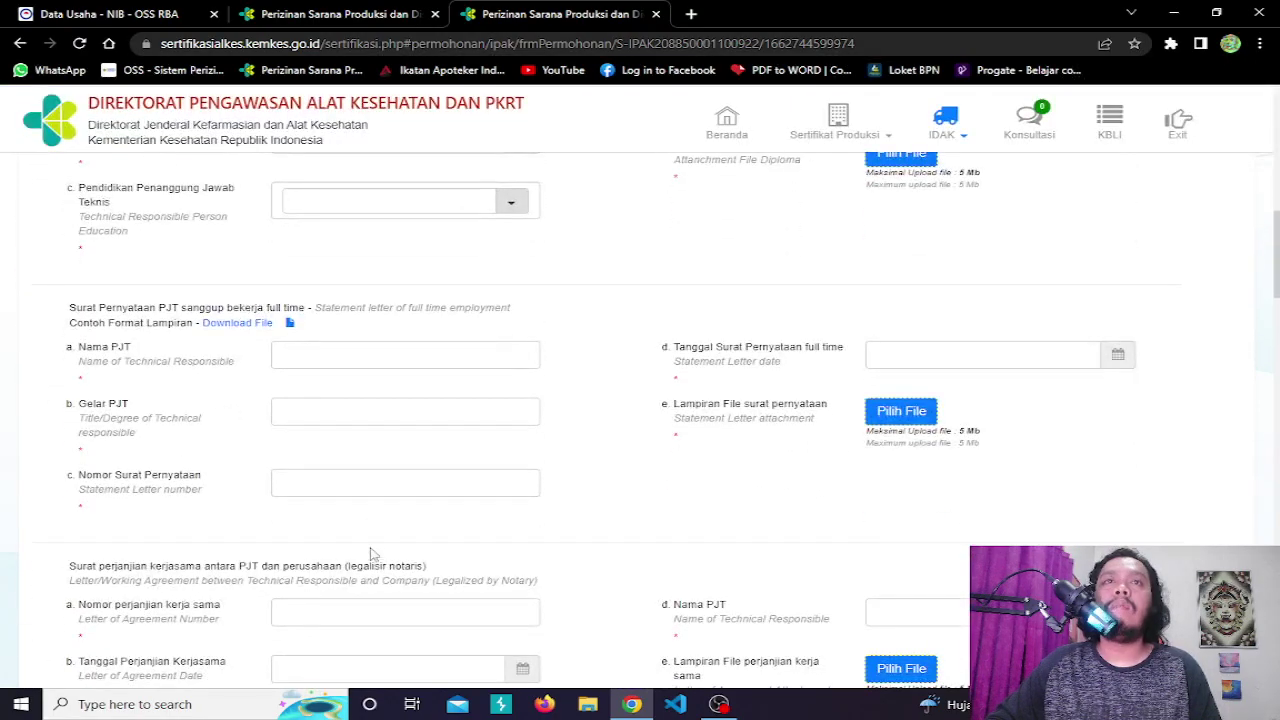
scroll(371, 554, "down", 4)
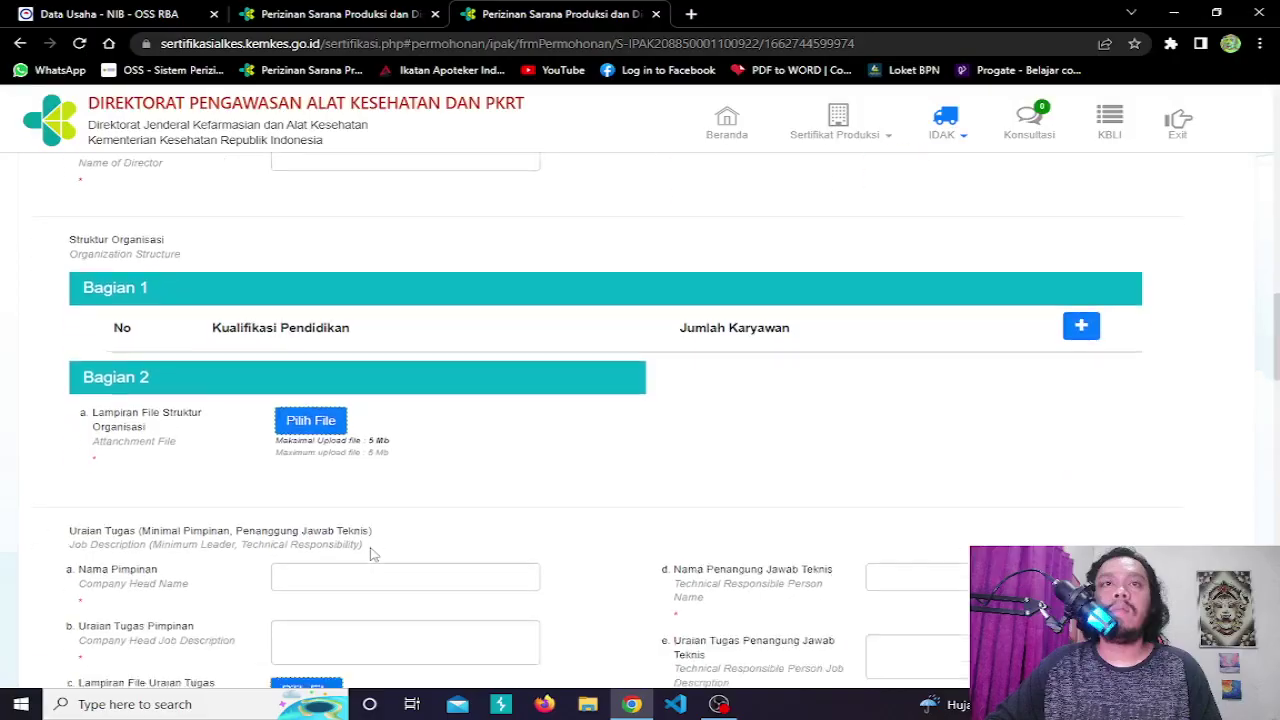
scroll(371, 548, "down", 6)
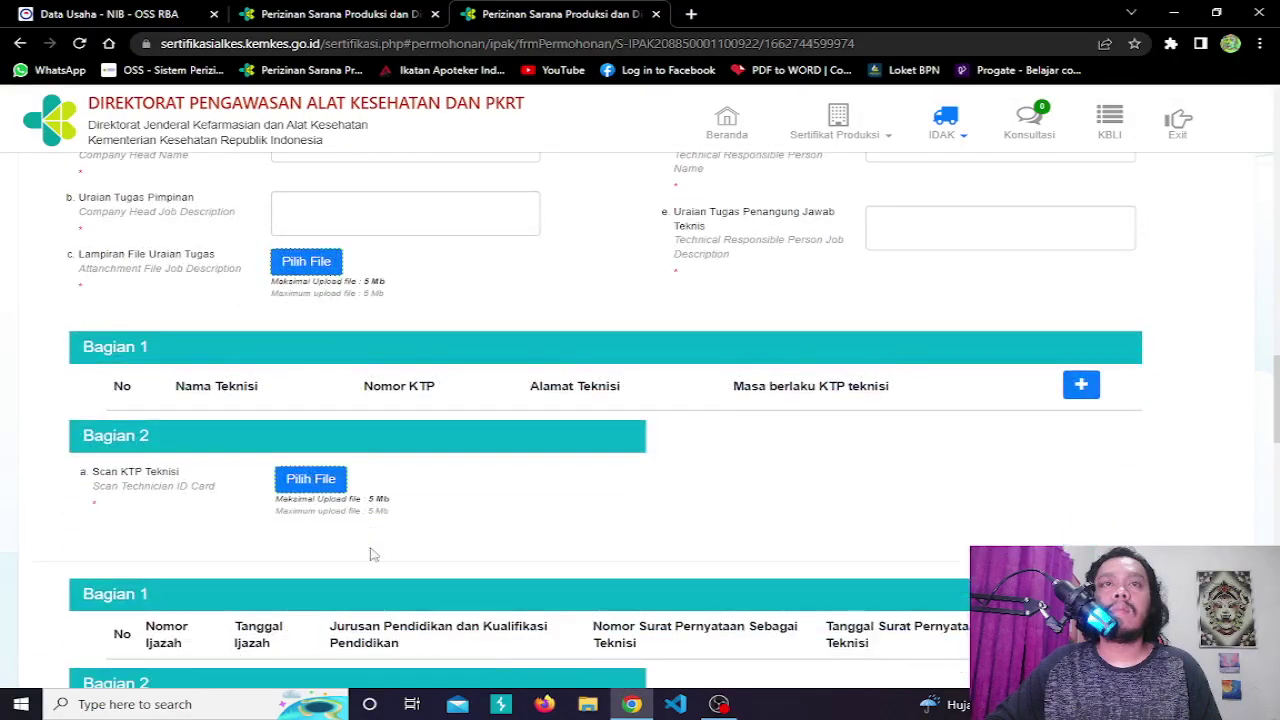
scroll(371, 552, "down", 1)
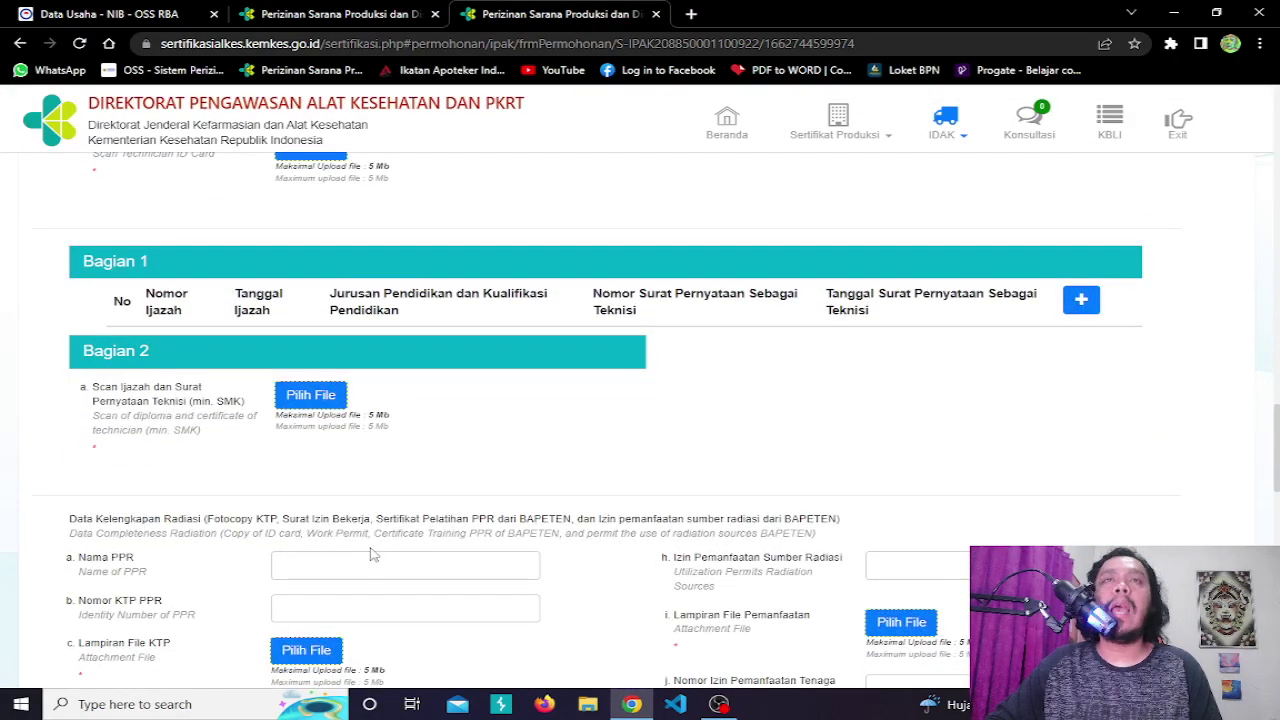
left_click_drag(64, 519, 666, 557)
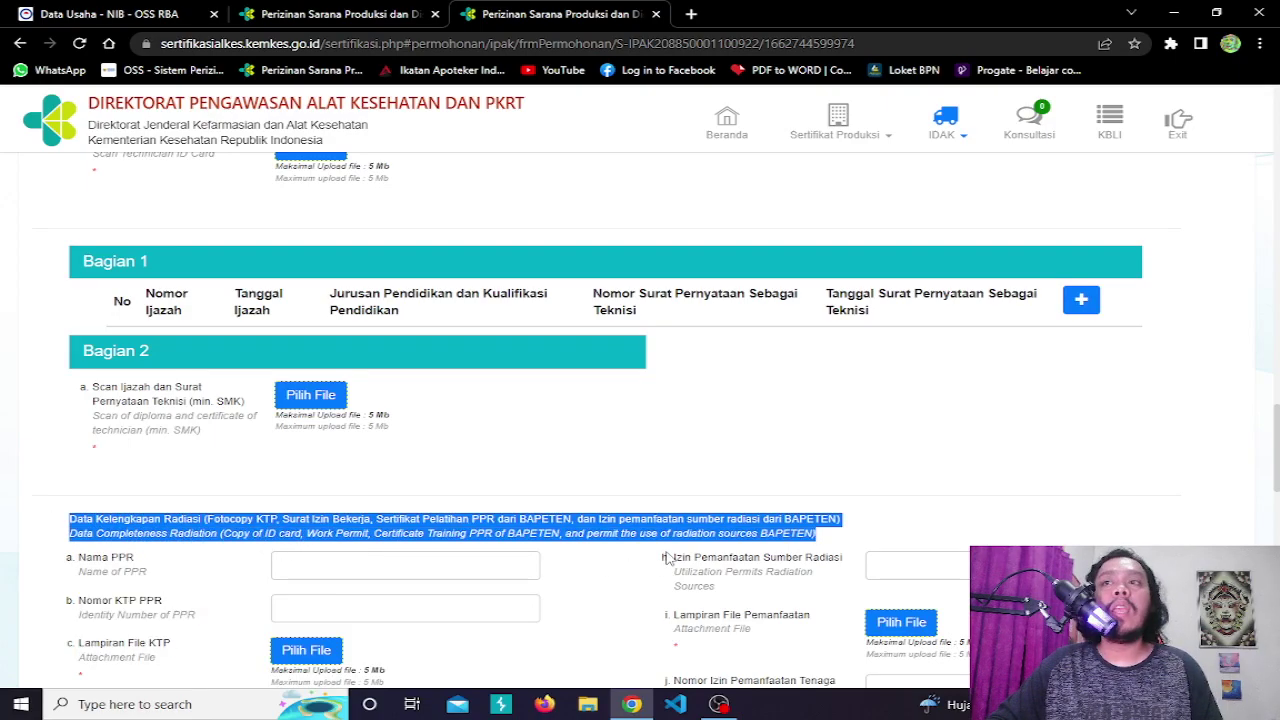
scroll(667, 557, "down", 2)
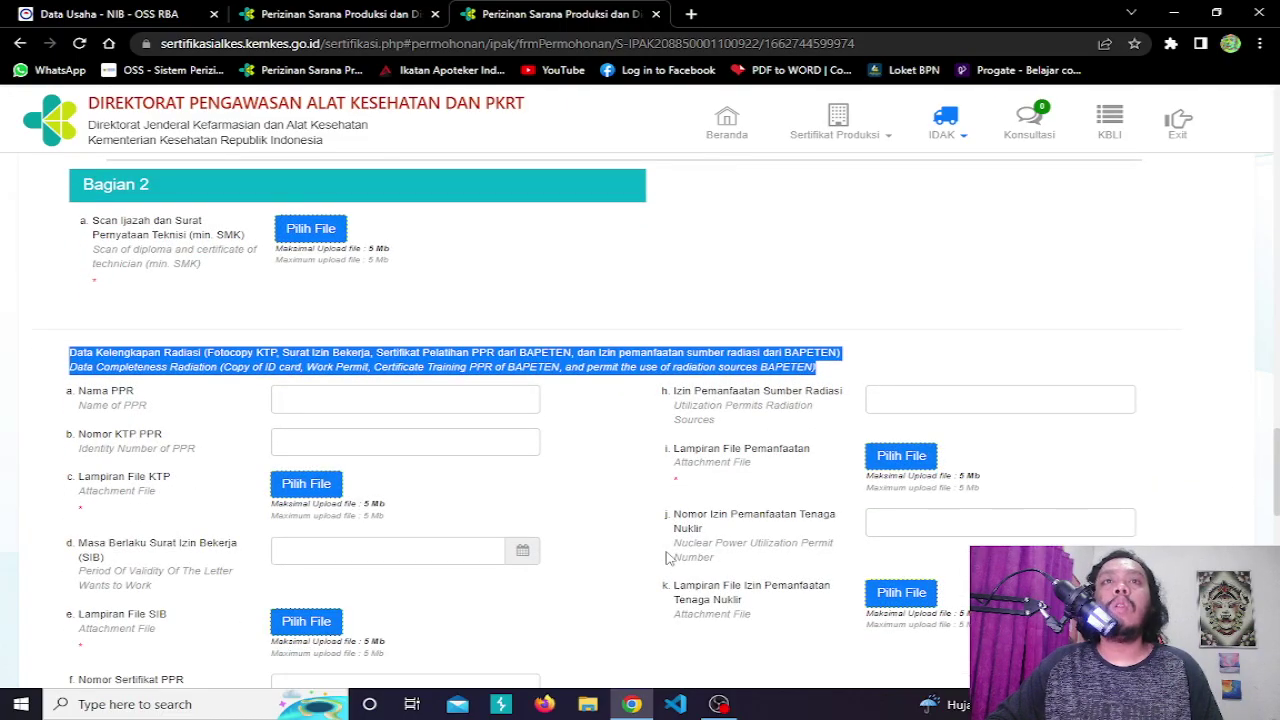
- Compare the device groups selected in section 6 with the Data Kelengkapan Radiasi requirements in section 4
scroll(614, 623, "up", 10)
scroll(613, 655, "up", 15)
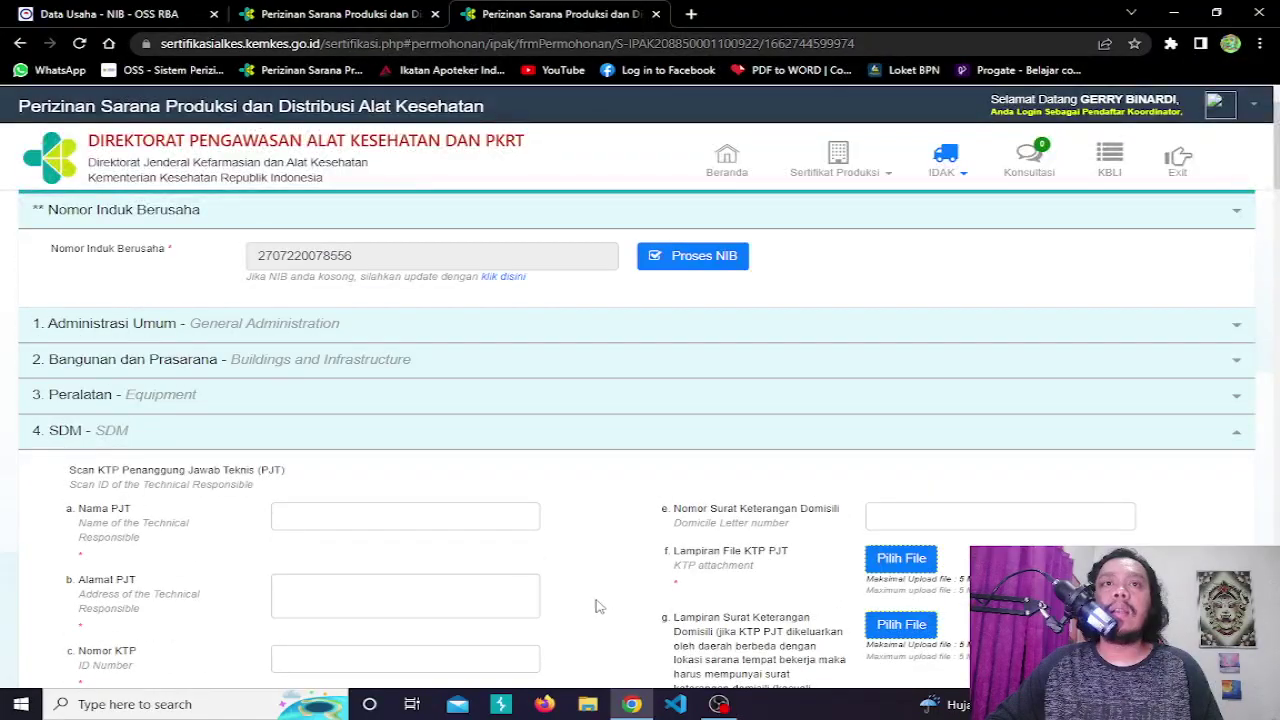
scroll(610, 597, "down", 15)
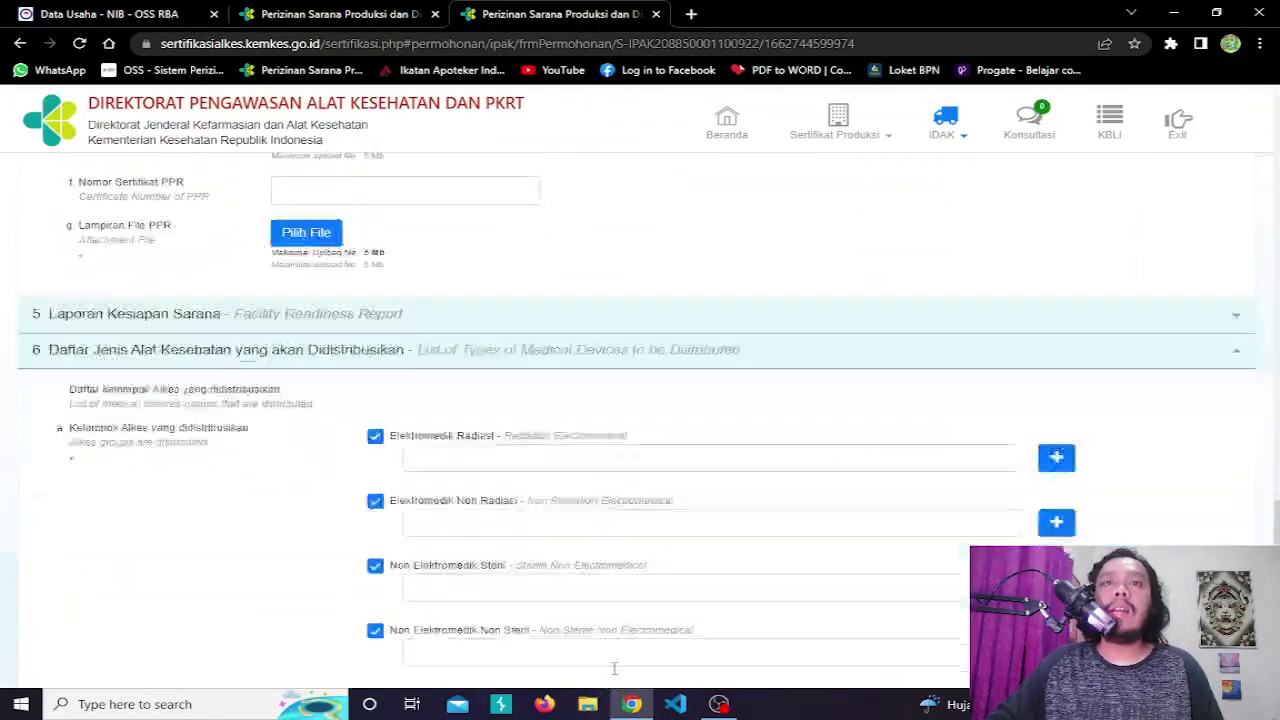
scroll(614, 668, "down", 3)
scroll(329, 277, "up", 2)
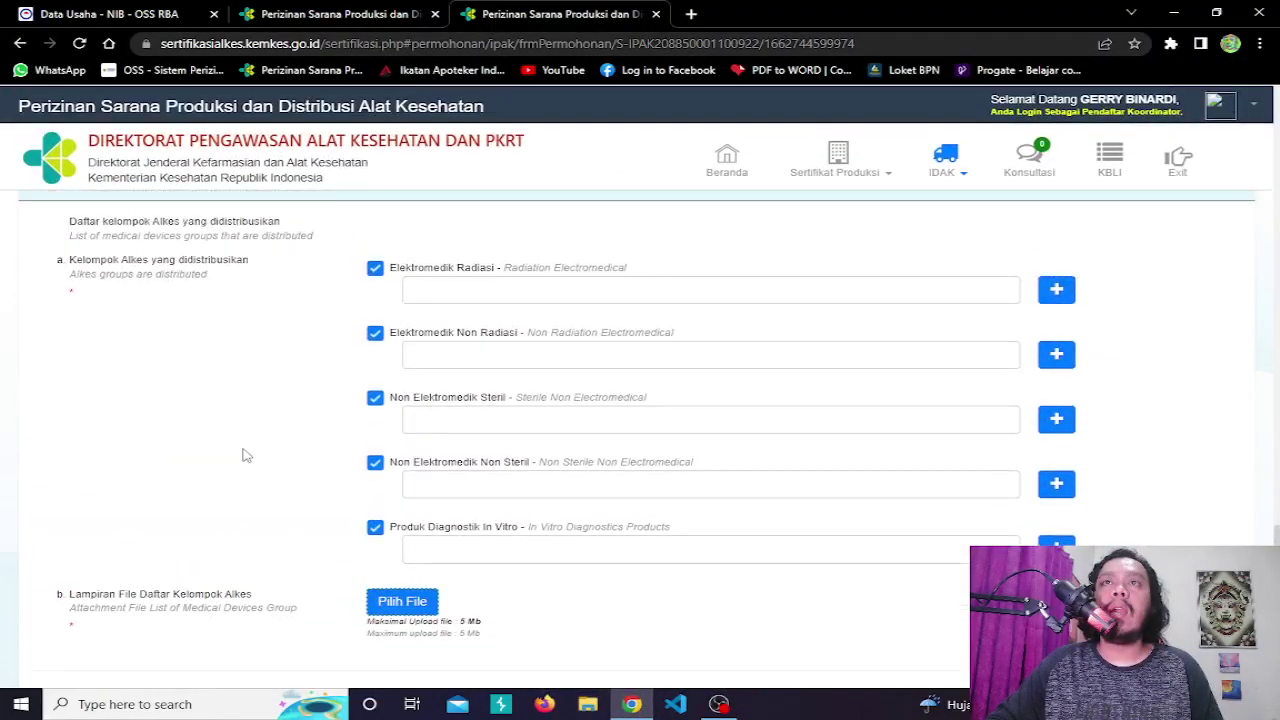
scroll(217, 514, "up", 3)
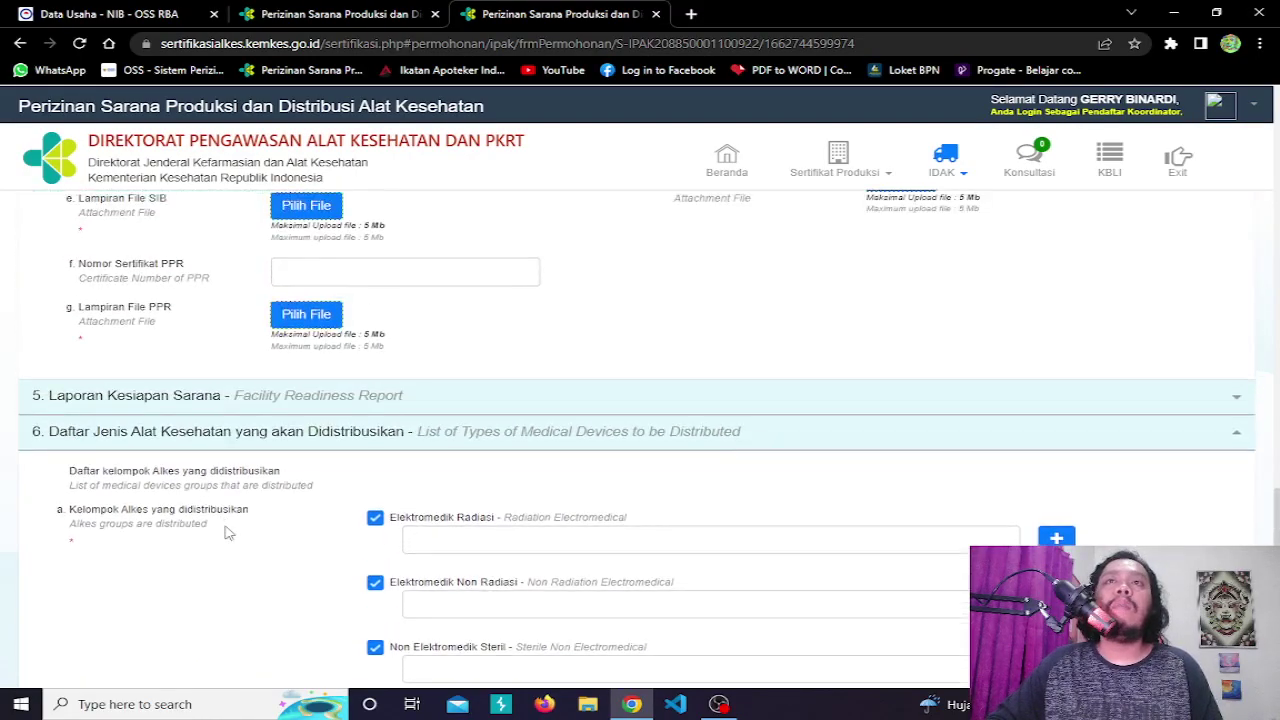
scroll(384, 580, "up", 3)
scroll(387, 575, "up", 3)
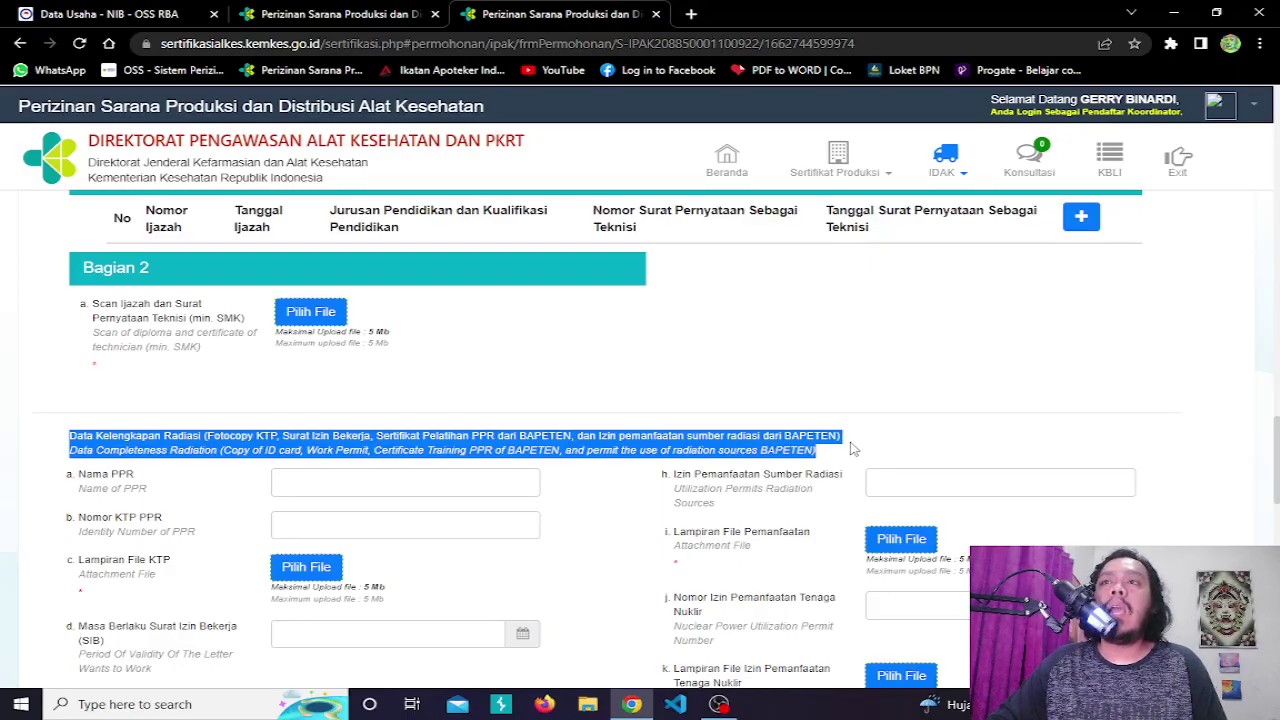
left_click(818, 450)
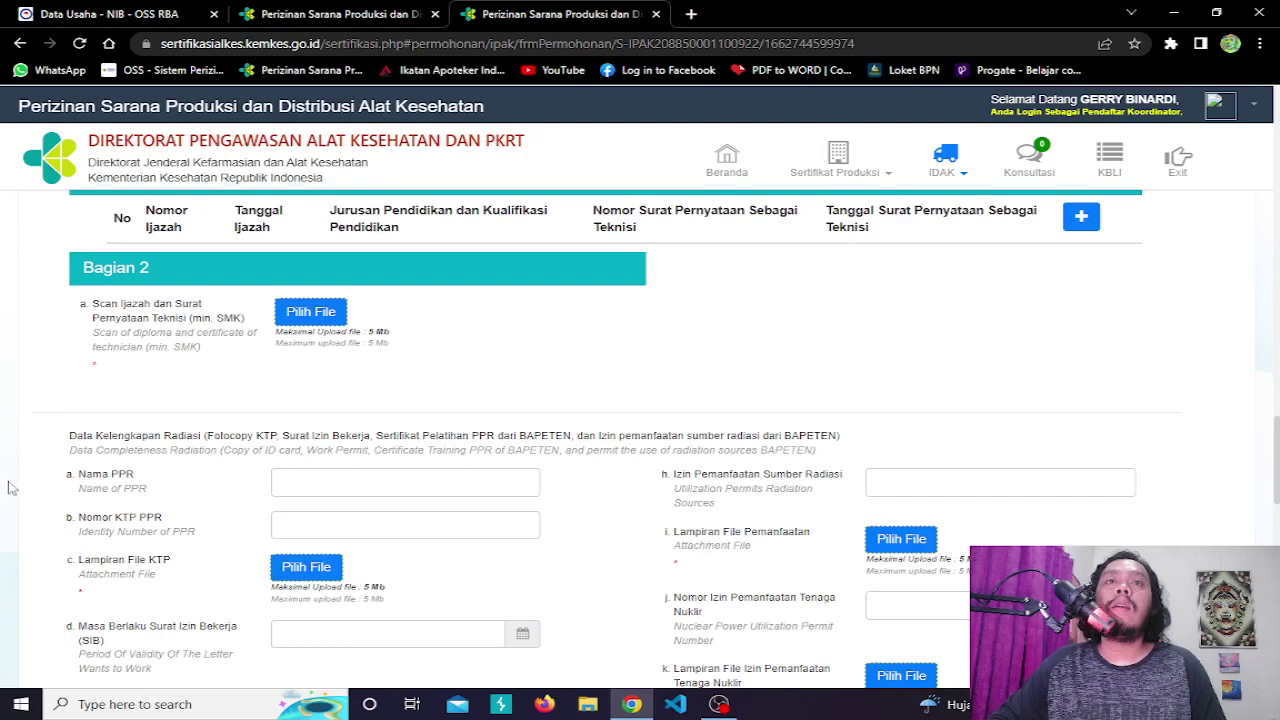
left_click_drag(70, 437, 818, 457)
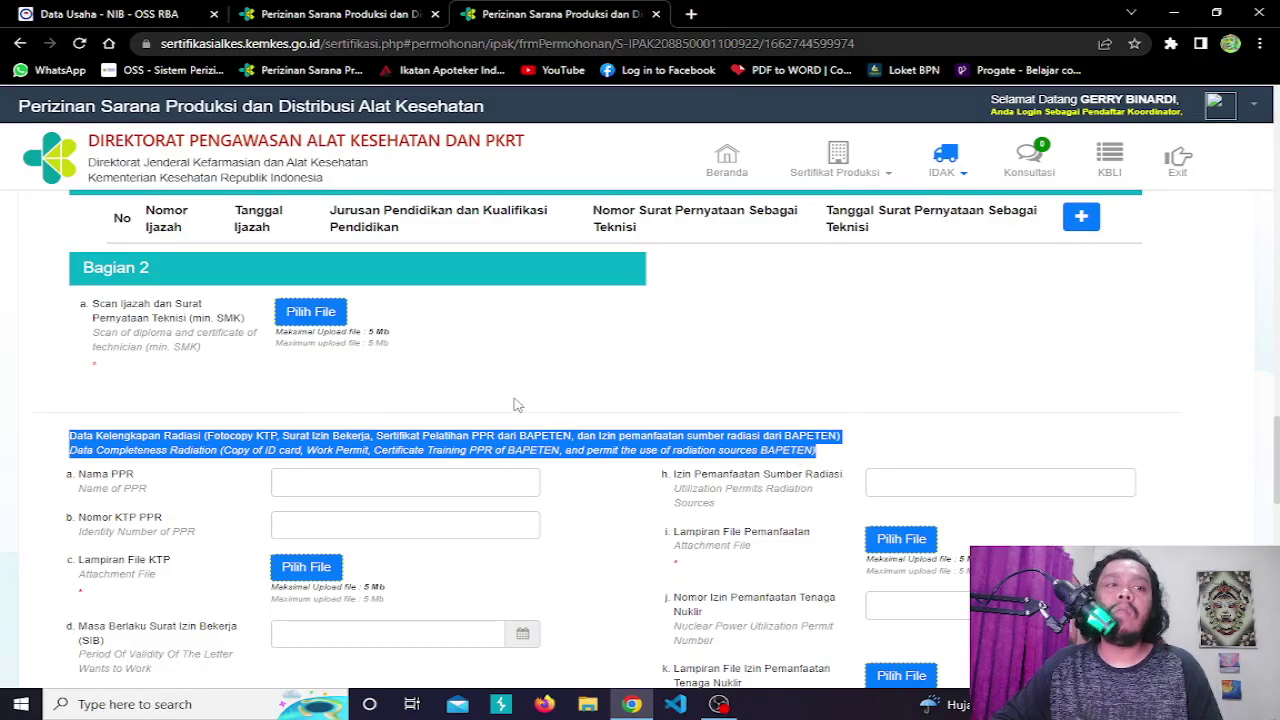
- Examine the PPR and radiation permit fields at the end of section 4 alongside section 6's device groups
scroll(602, 580, "down", 8)
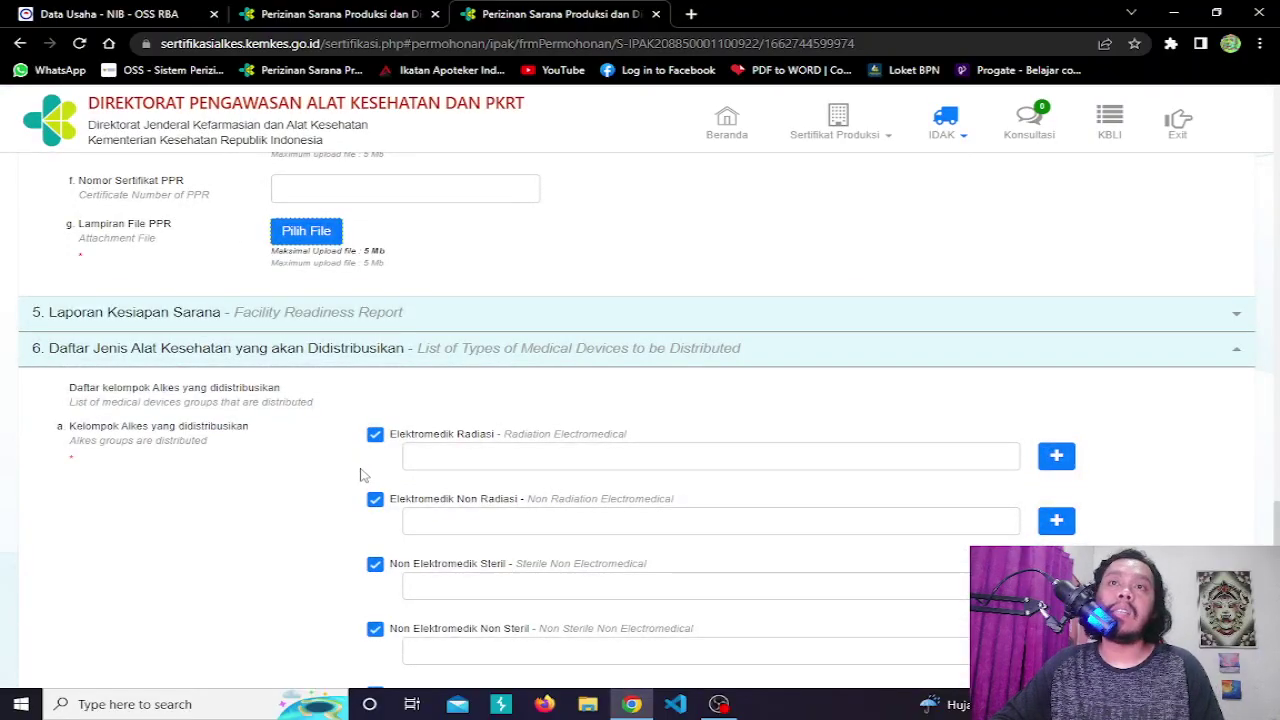
scroll(378, 476, "up", 2)
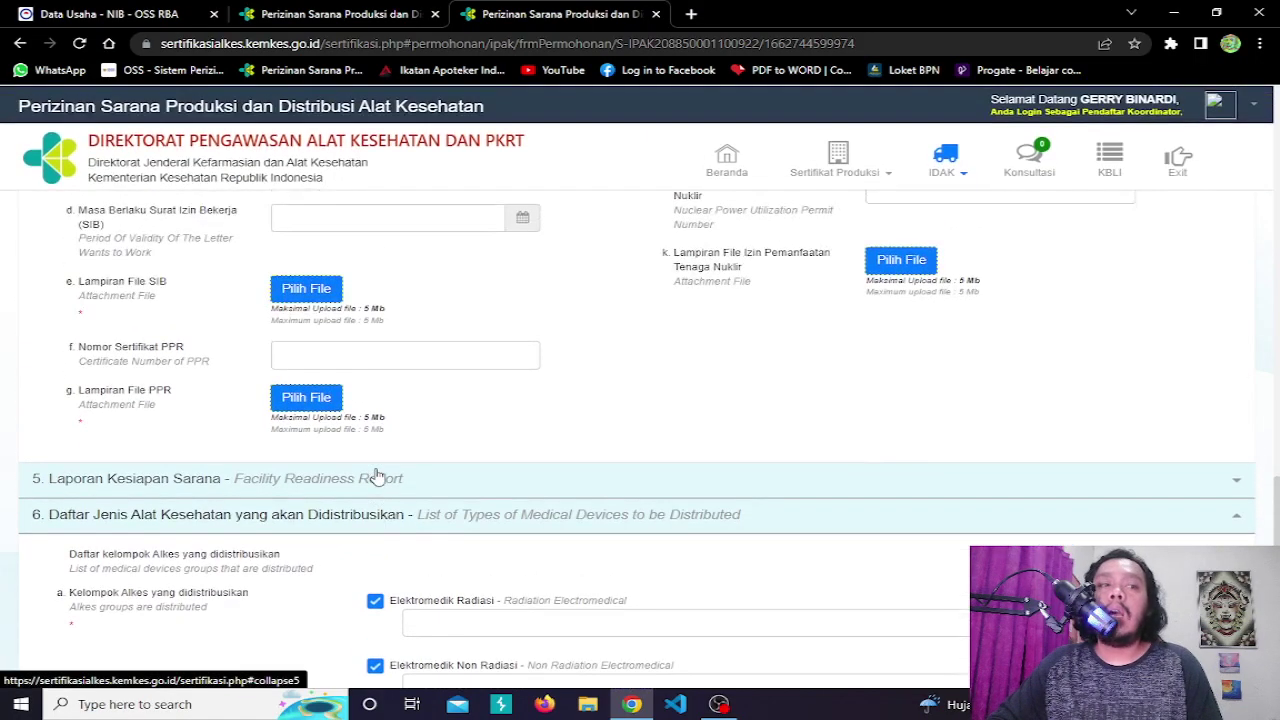
scroll(380, 476, "up", 2)
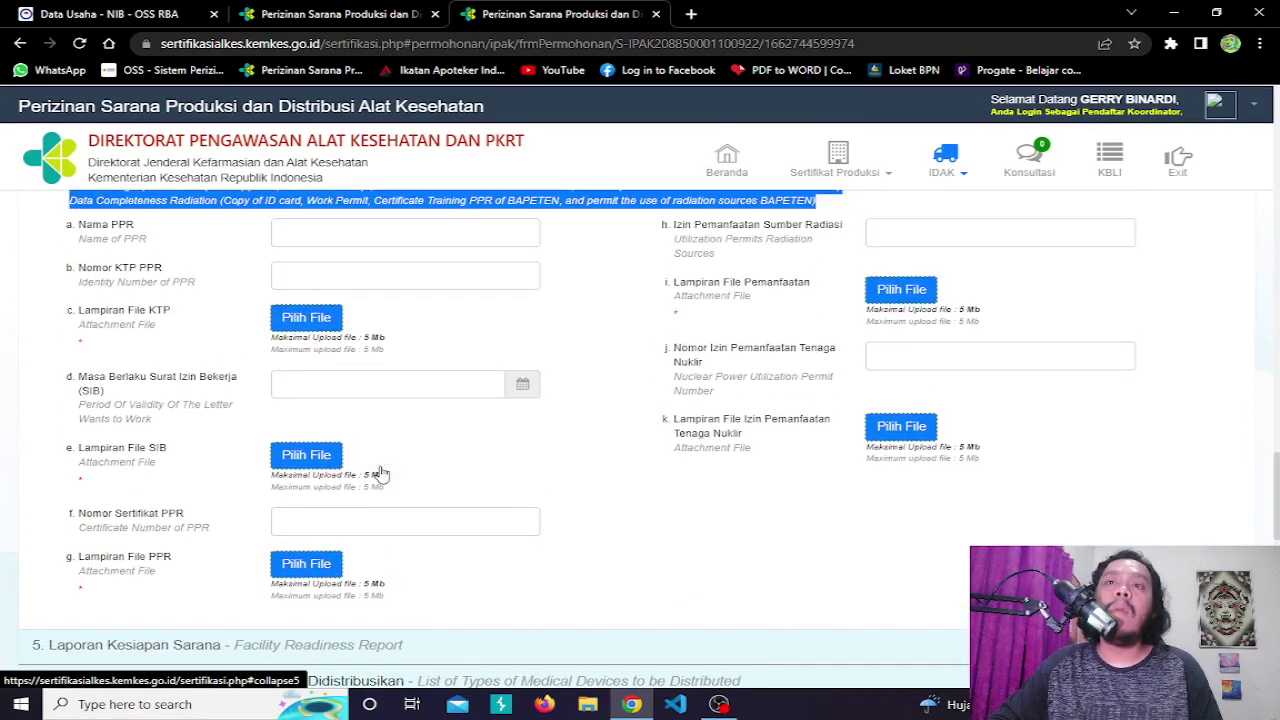
scroll(380, 471, "down", 3)
scroll(372, 449, "up", 7)
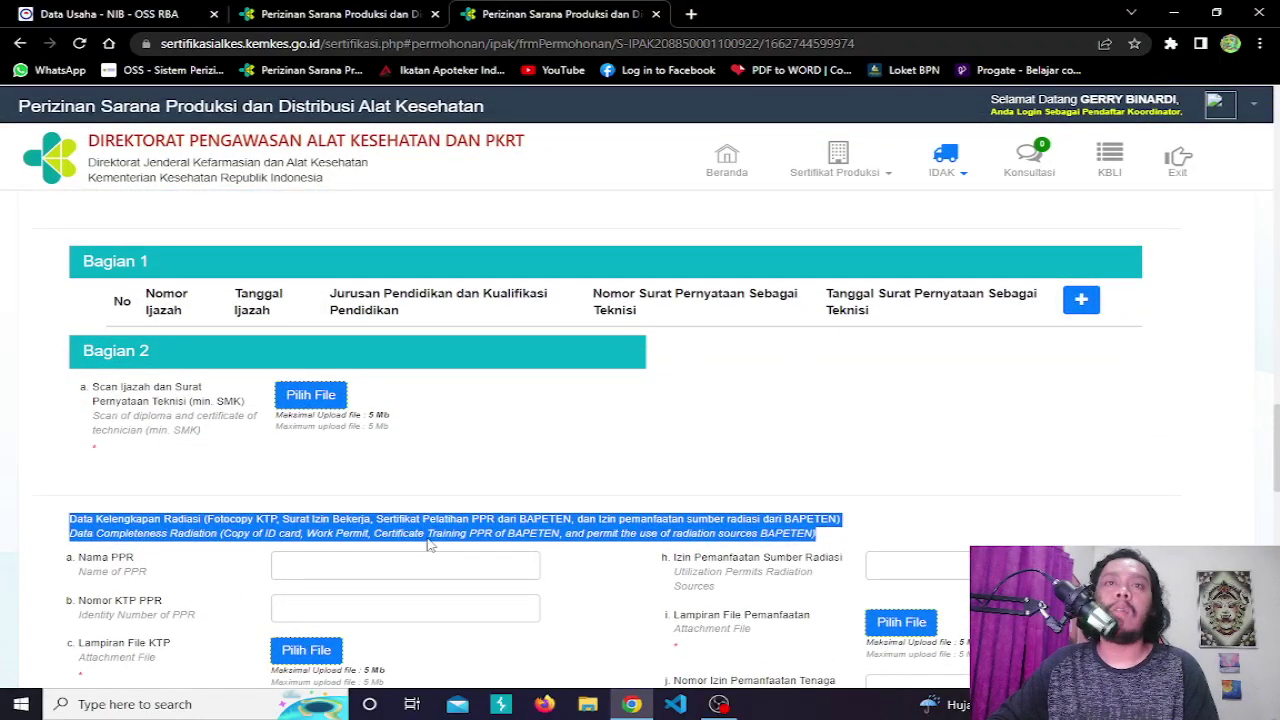
left_click(462, 496)
scroll(462, 496, "down", 8)
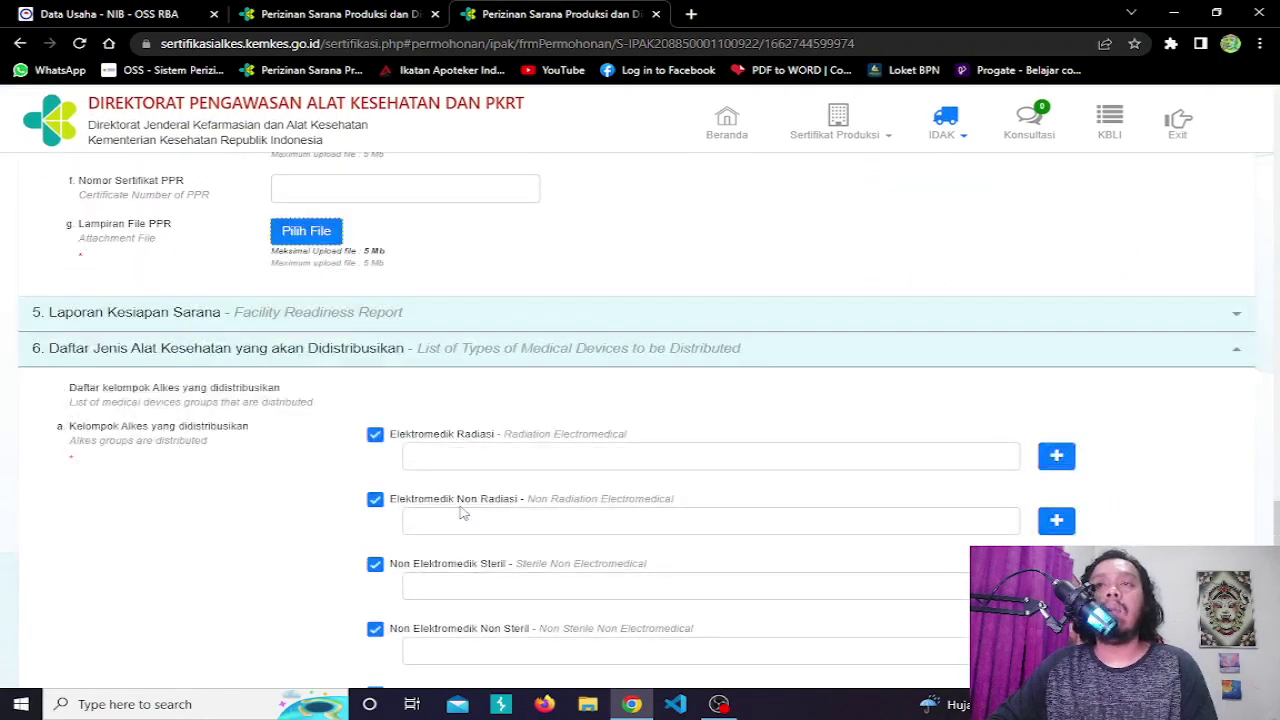
scroll(462, 512, "down", 2)
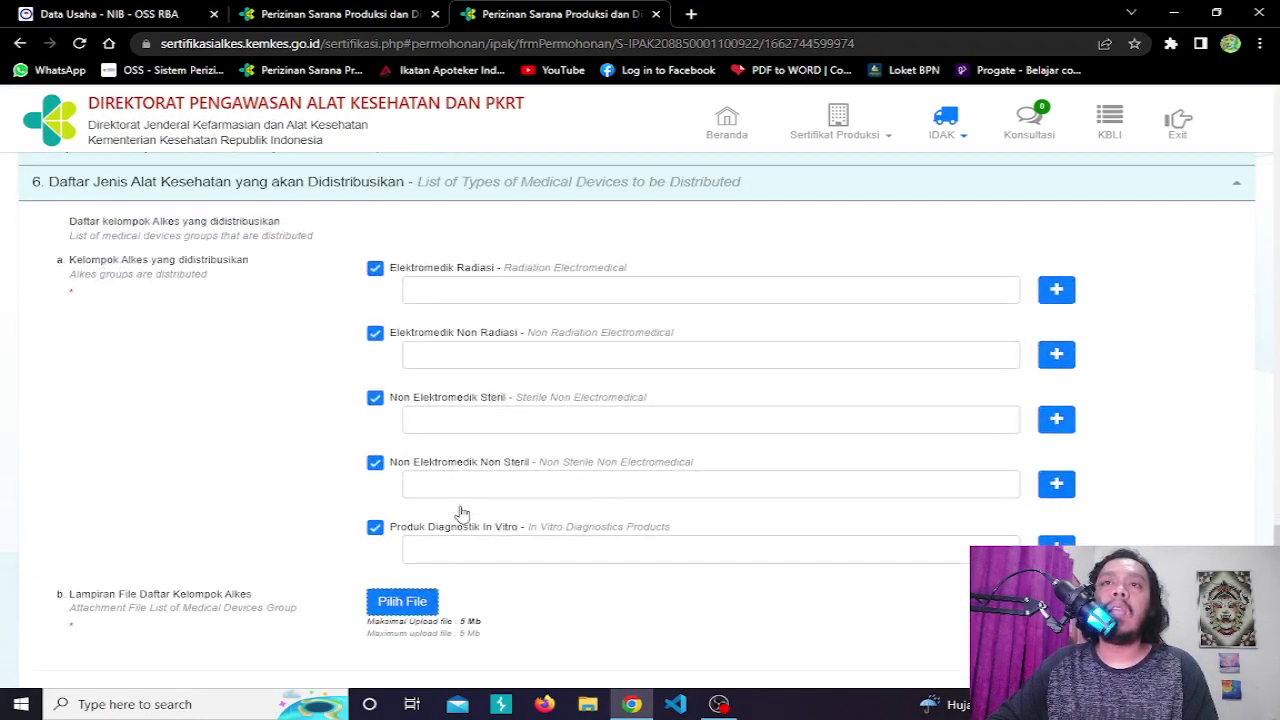
- Deselect Elektromedik Radiasi, Elektromedik Non Radiasi and Produk Diagnostik In Vitro in section 6, and check the end of section 4
left_click(375, 270)
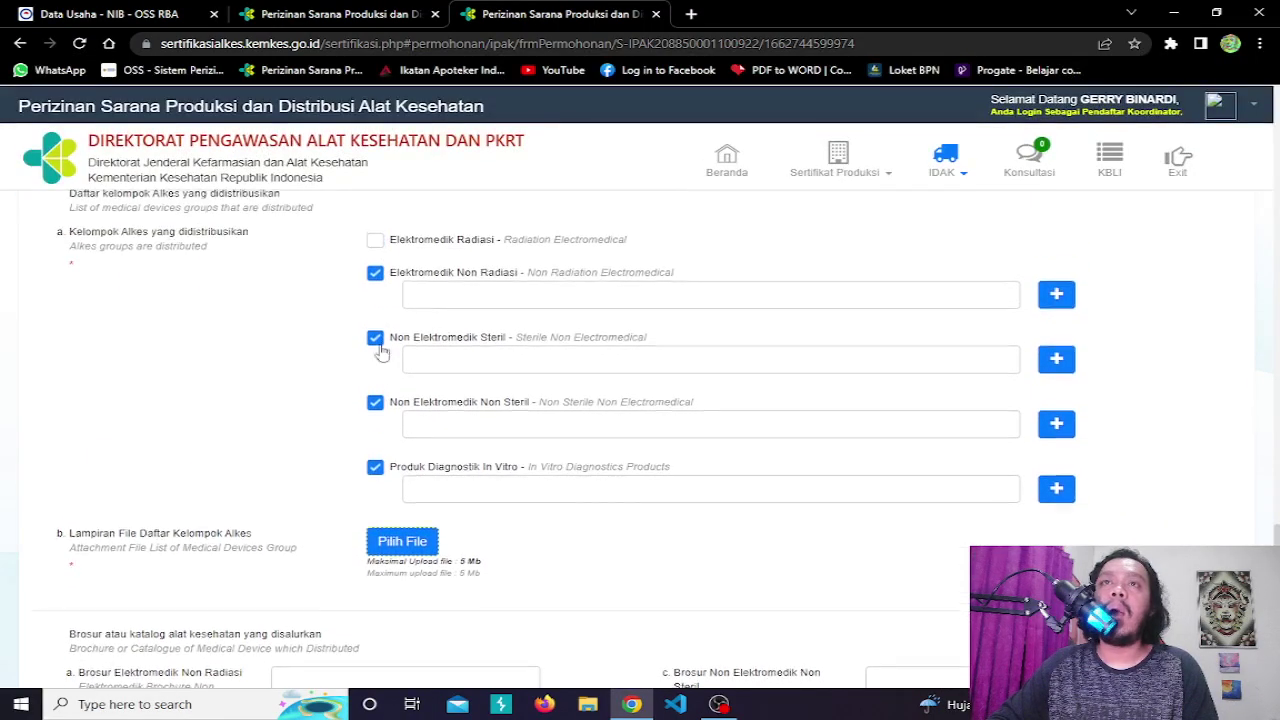
left_click(375, 273)
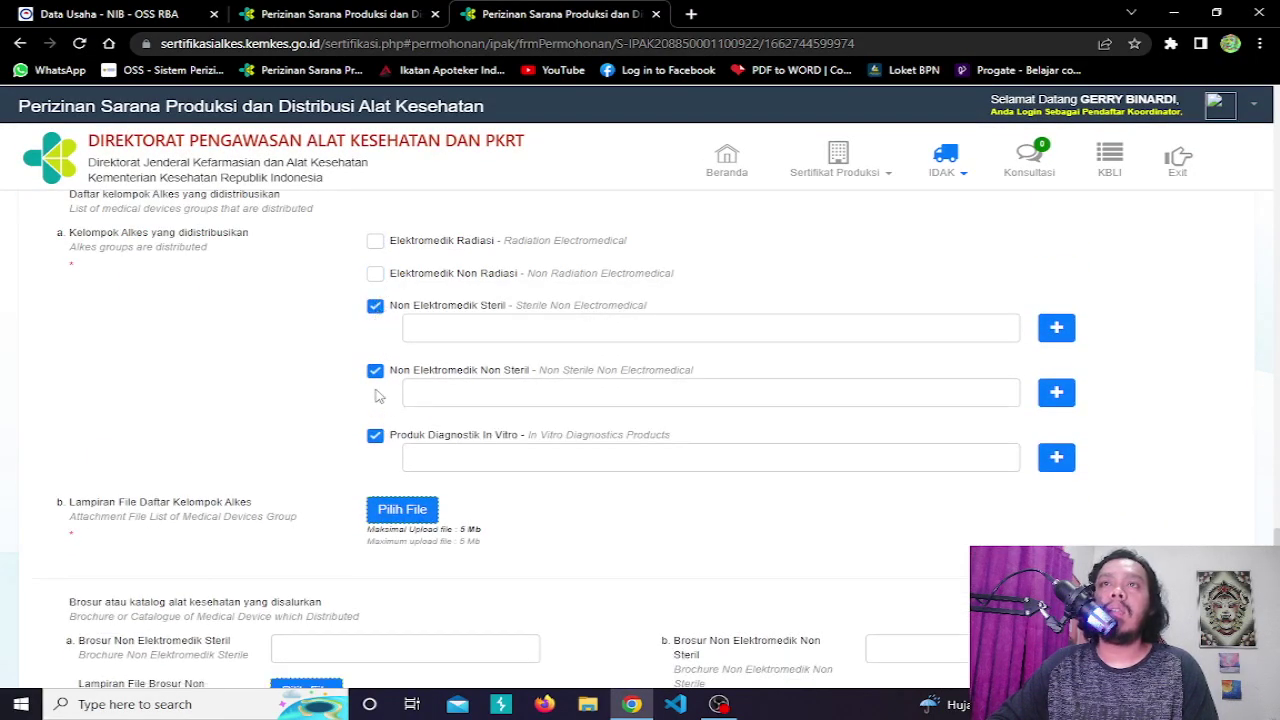
left_click(374, 438)
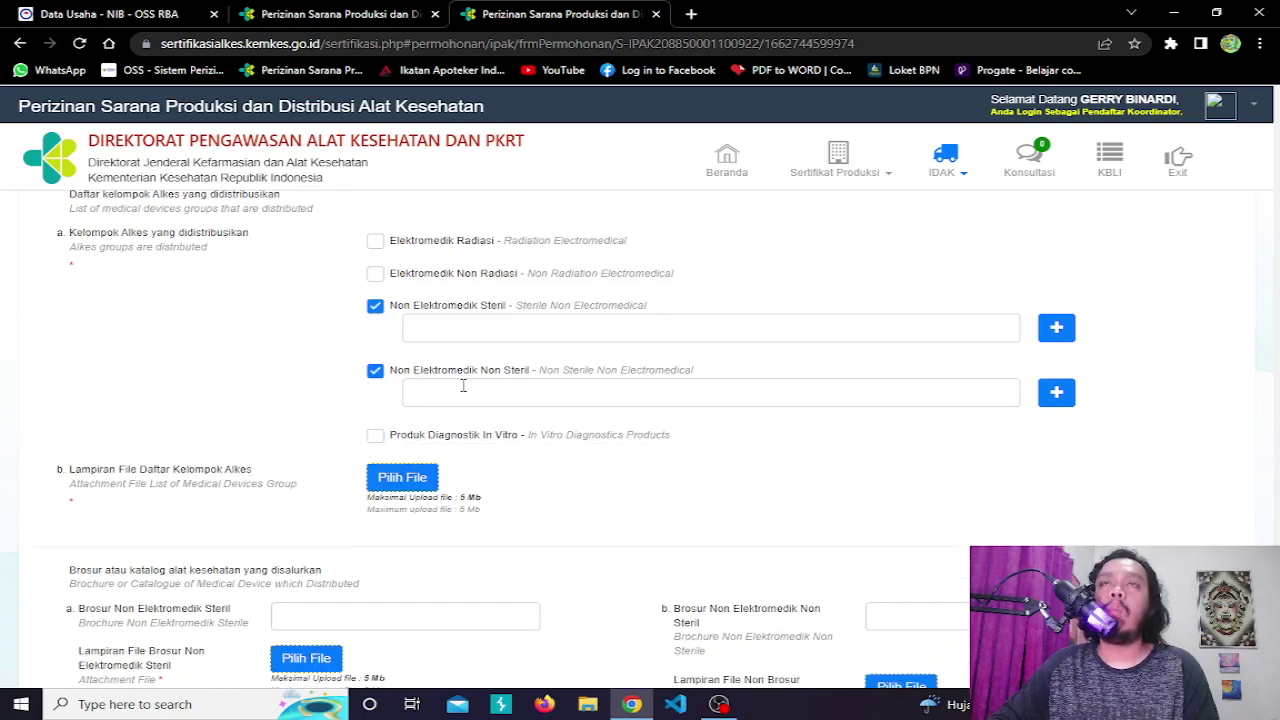
scroll(450, 416, "up", 5)
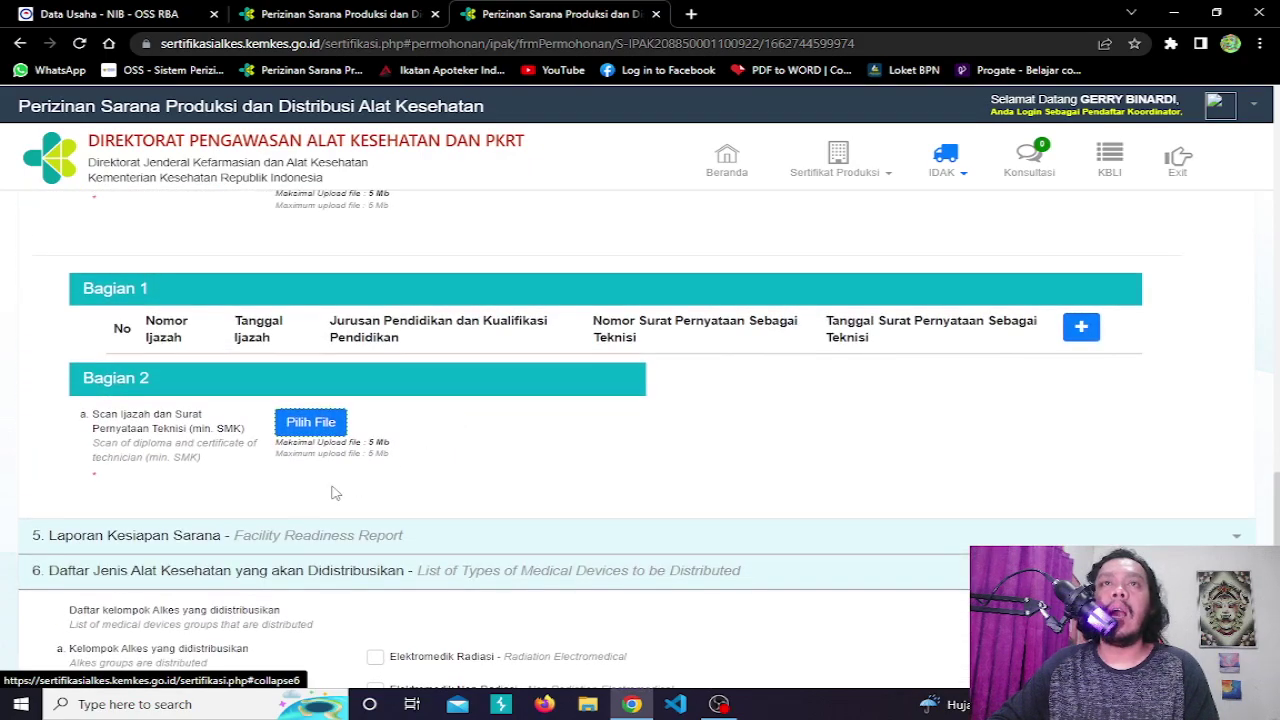
scroll(195, 504, "up", 4)
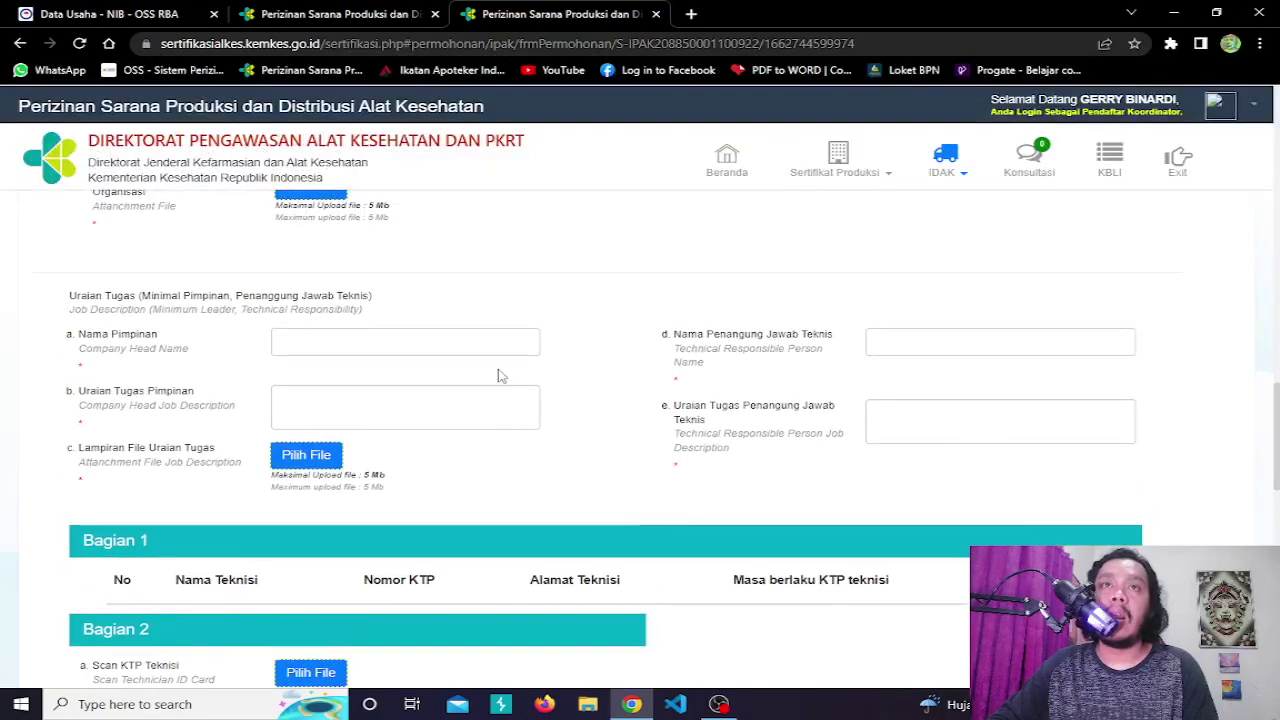
scroll(500, 370, "up", 2)
scroll(490, 387, "down", 10)
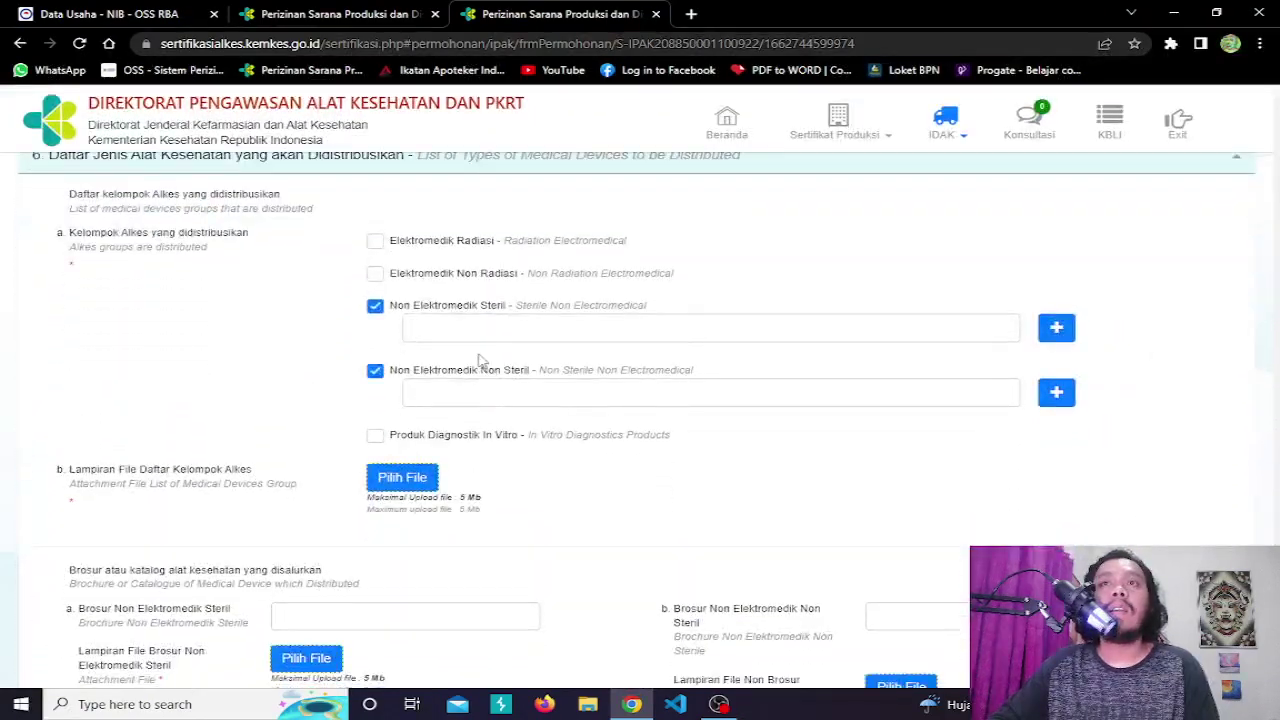
- Select Elektromedik Radiasi to examine the radiation data fields in section 4, and deselect the group again
left_click(373, 241)
scroll(373, 243, "up", 5)
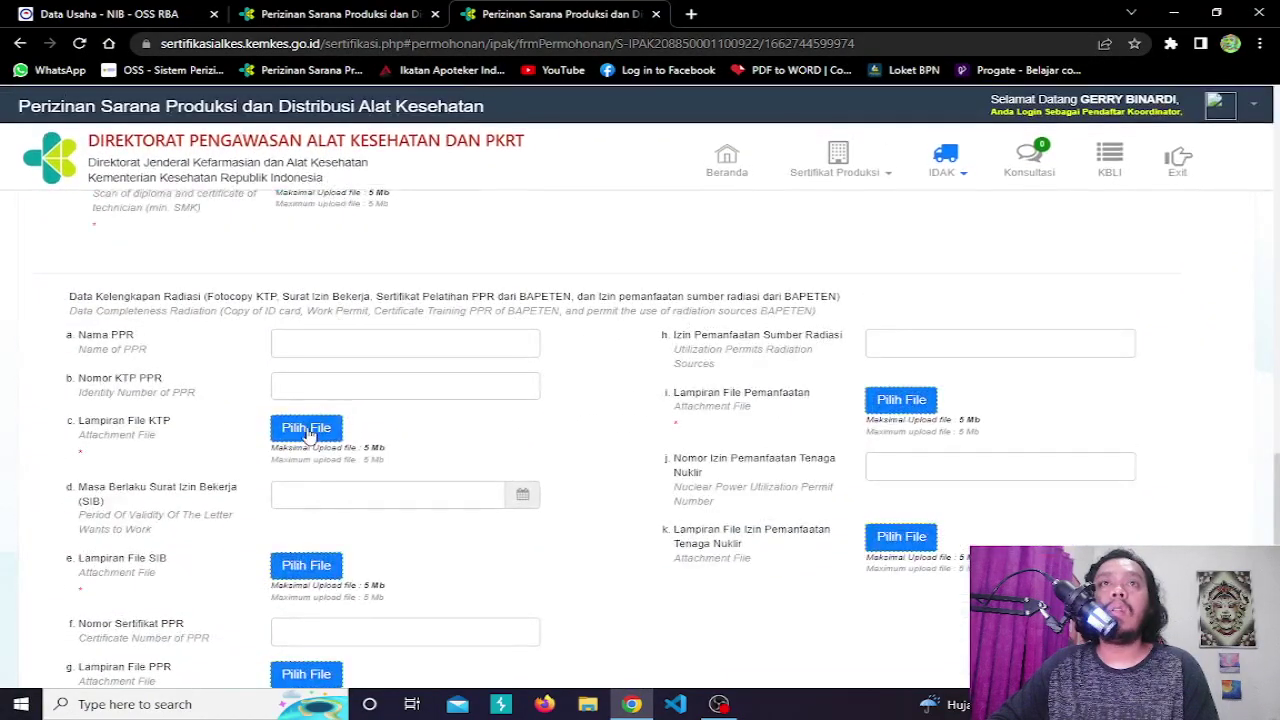
scroll(155, 331, "down", 1)
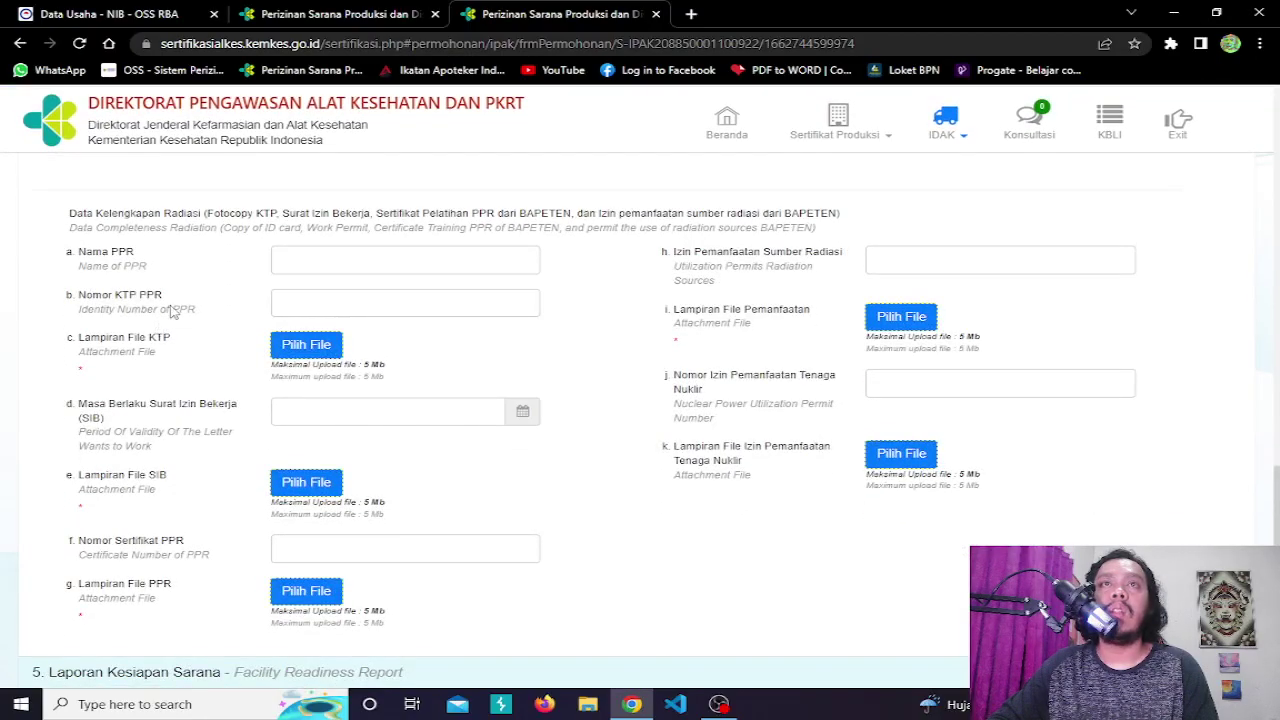
left_click(374, 544)
scroll(340, 520, "down", 4)
scroll(315, 503, "up", 5)
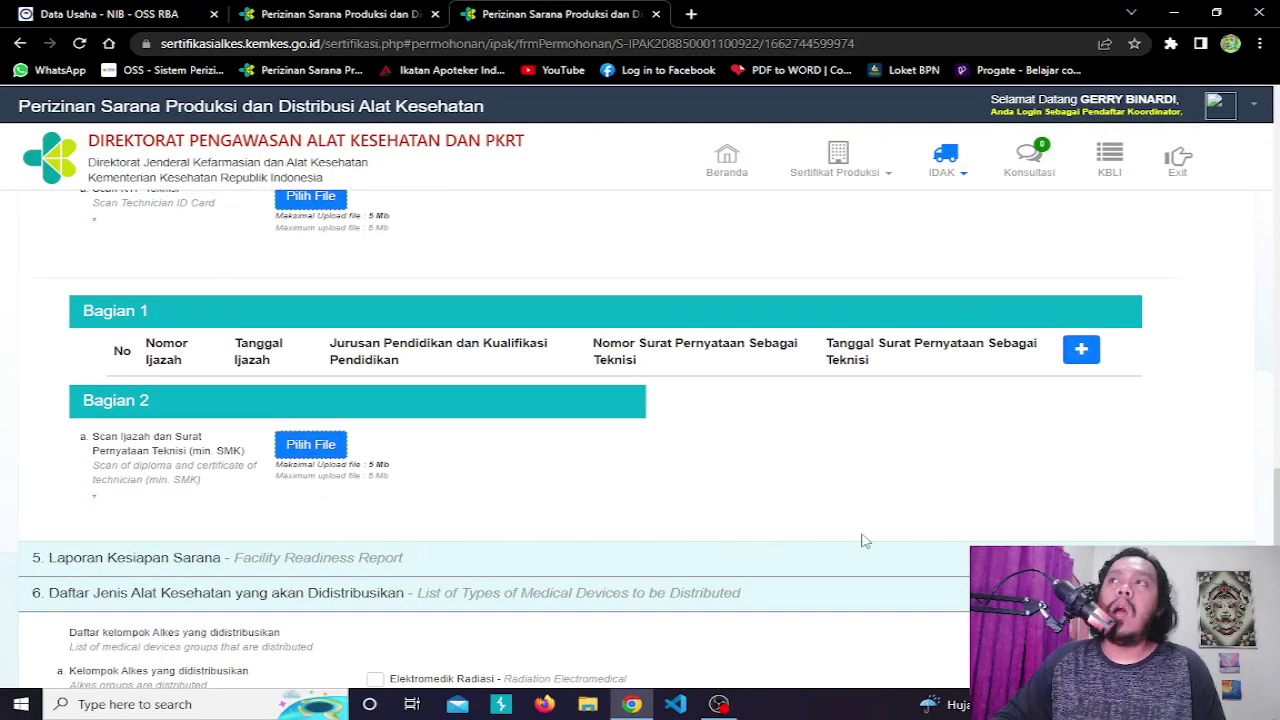
- Reselect Elektromedik Non Radiasi and Produk Diagnostik In Vitro as distributed device groups in section 6
scroll(735, 520, "down", 3)
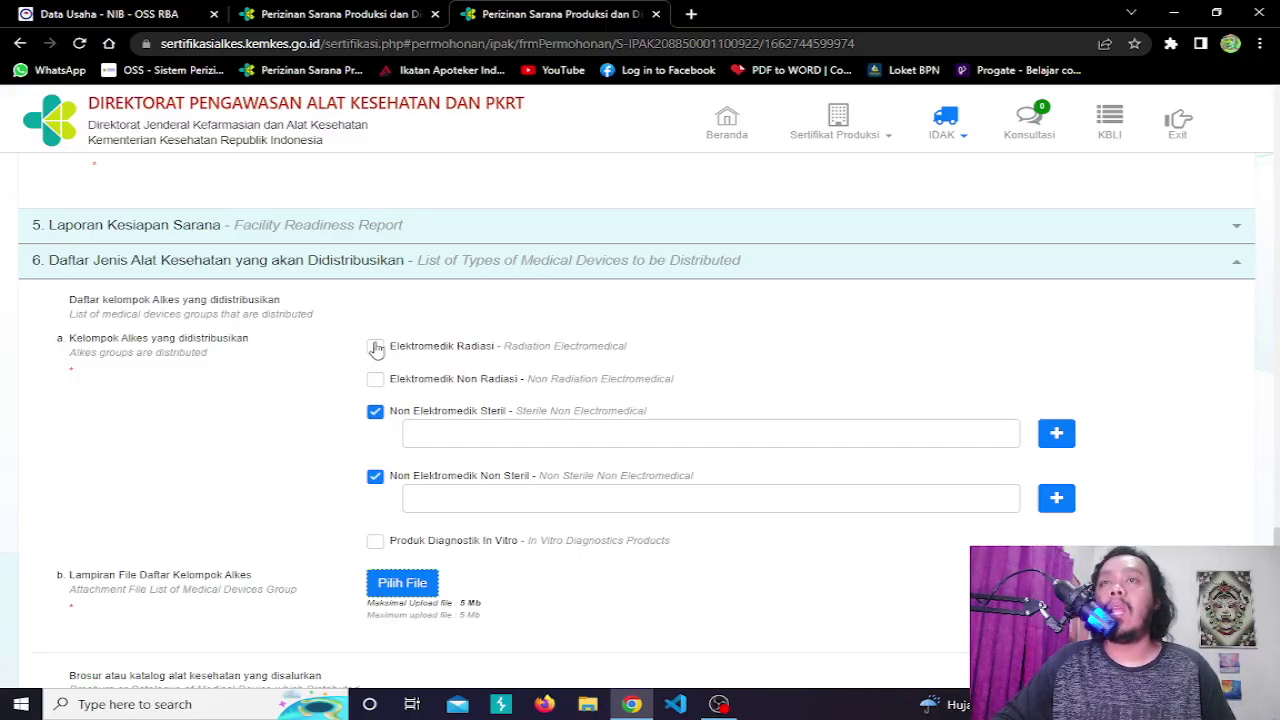
left_click(375, 381)
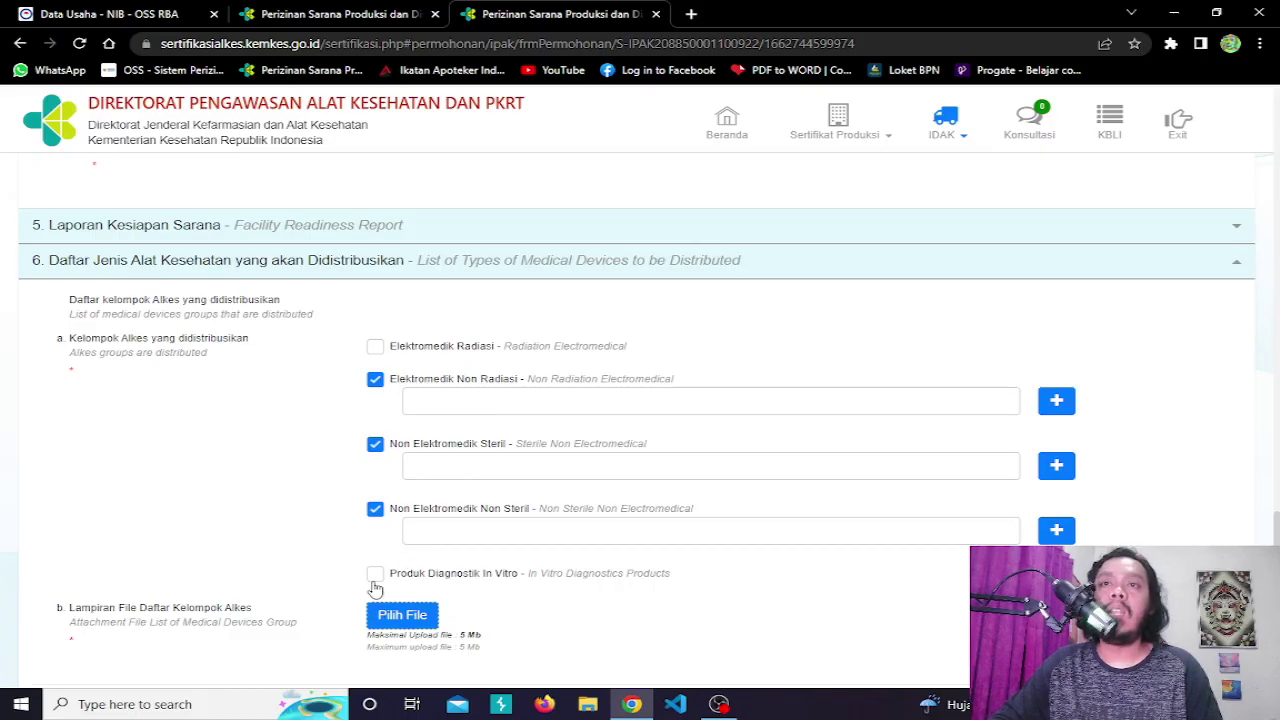
left_click(378, 580)
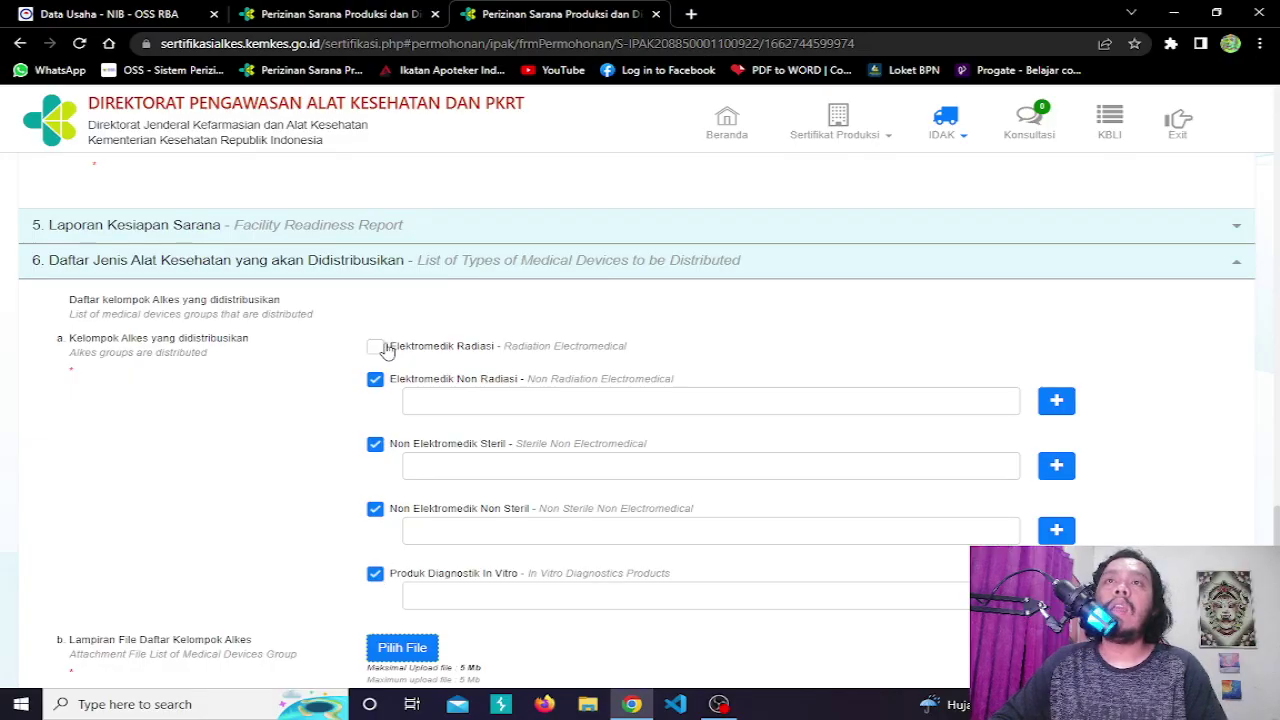
- Temporarily select Elektromedik Radiasi in section 6 to review the PPR and radiation permit requirements in section 4, and deselect it again
left_click(384, 347)
scroll(394, 634, "up", 2)
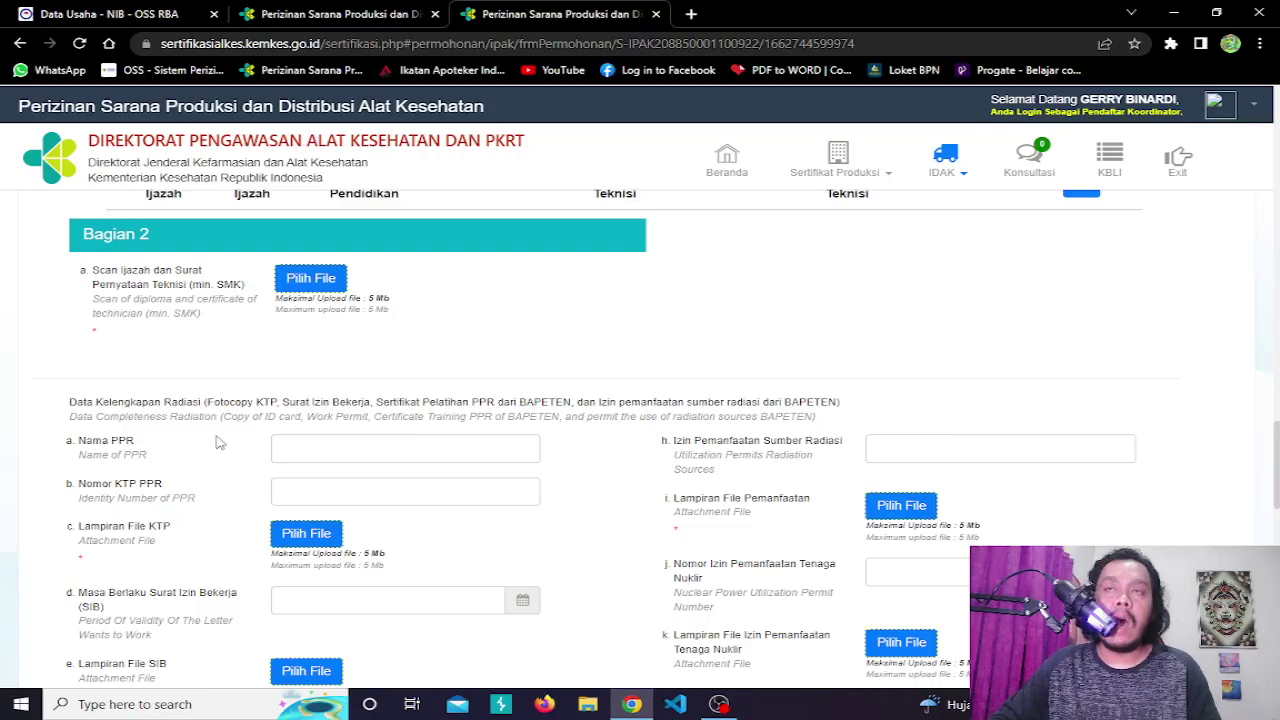
scroll(220, 444, "down", 1)
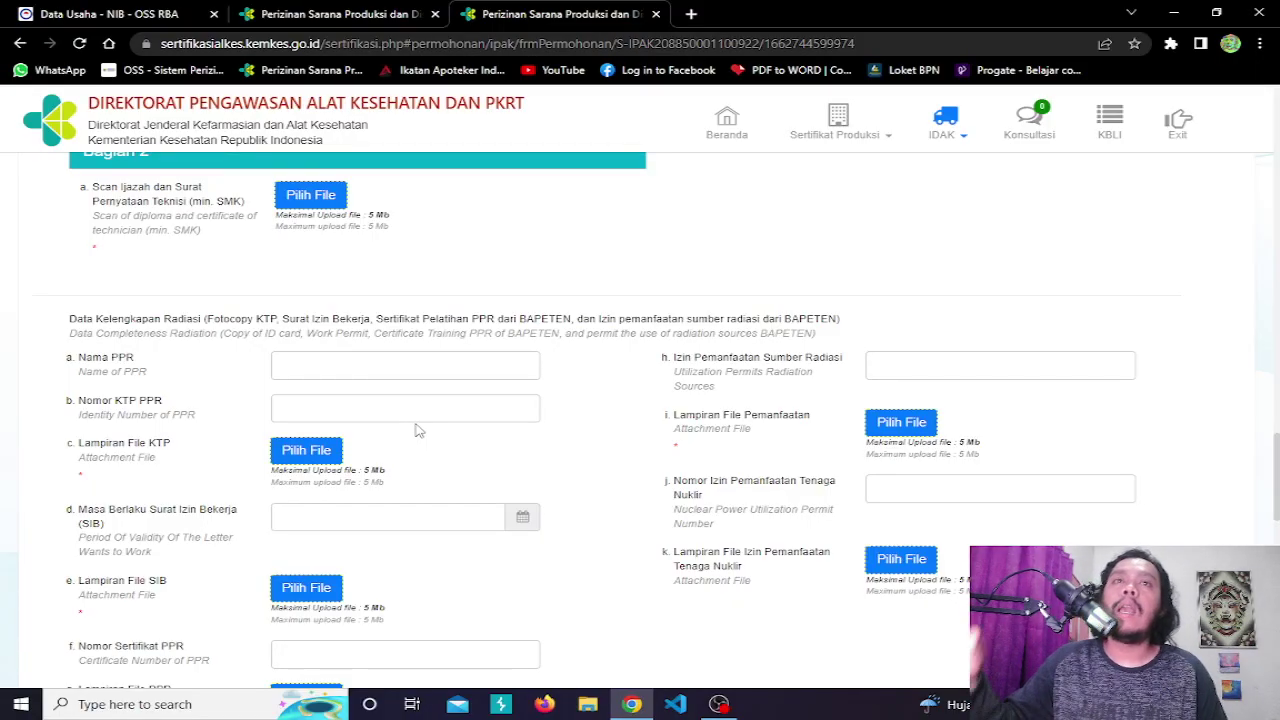
scroll(418, 430, "down", 5)
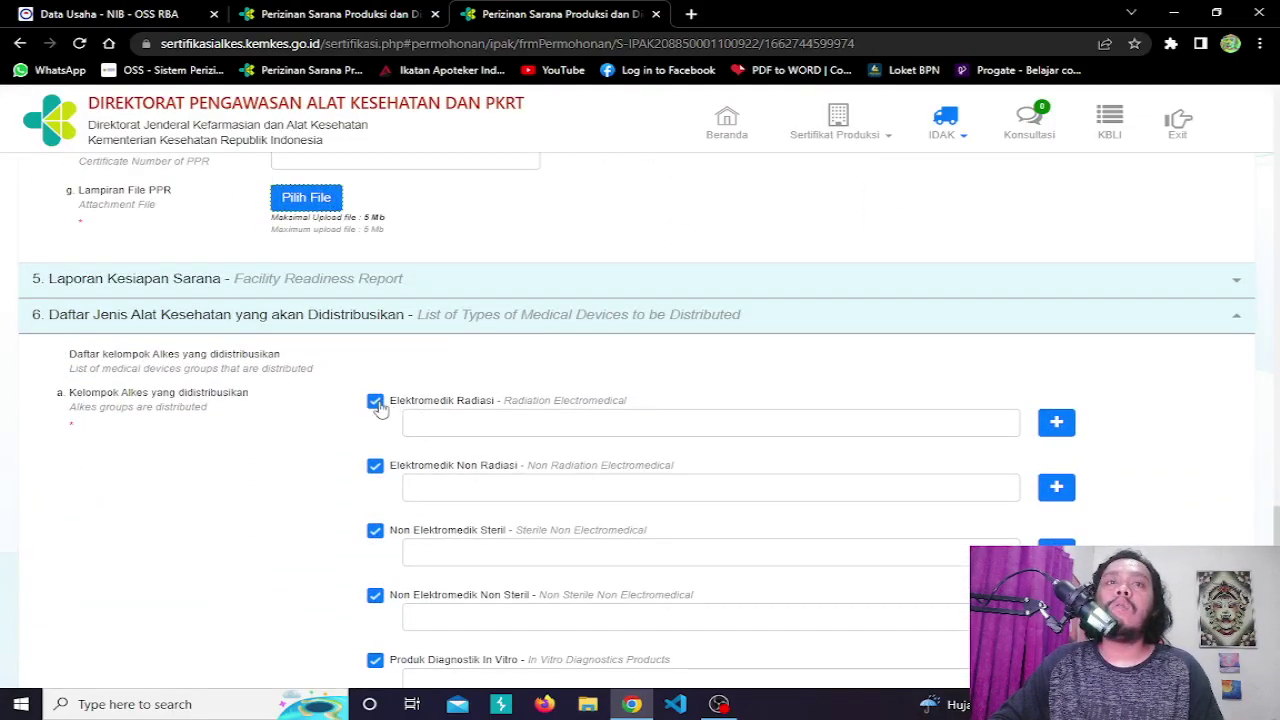
left_click(396, 408)
scroll(380, 430, "down", 3)
scroll(363, 438, "up", 3)
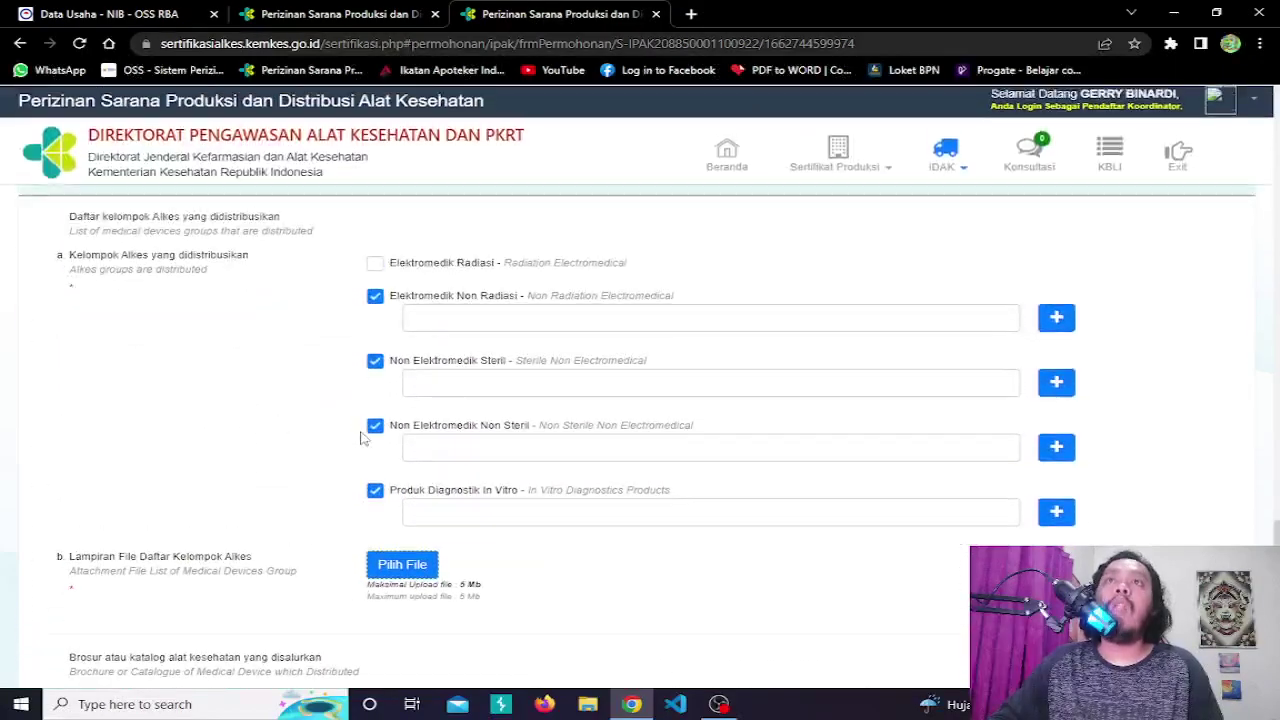
- Deselect Produk Diagnostik In Vitro and Non Elektromedik Non Steril from the distributed device groups in section 6
left_click(376, 492)
left_click(377, 494)
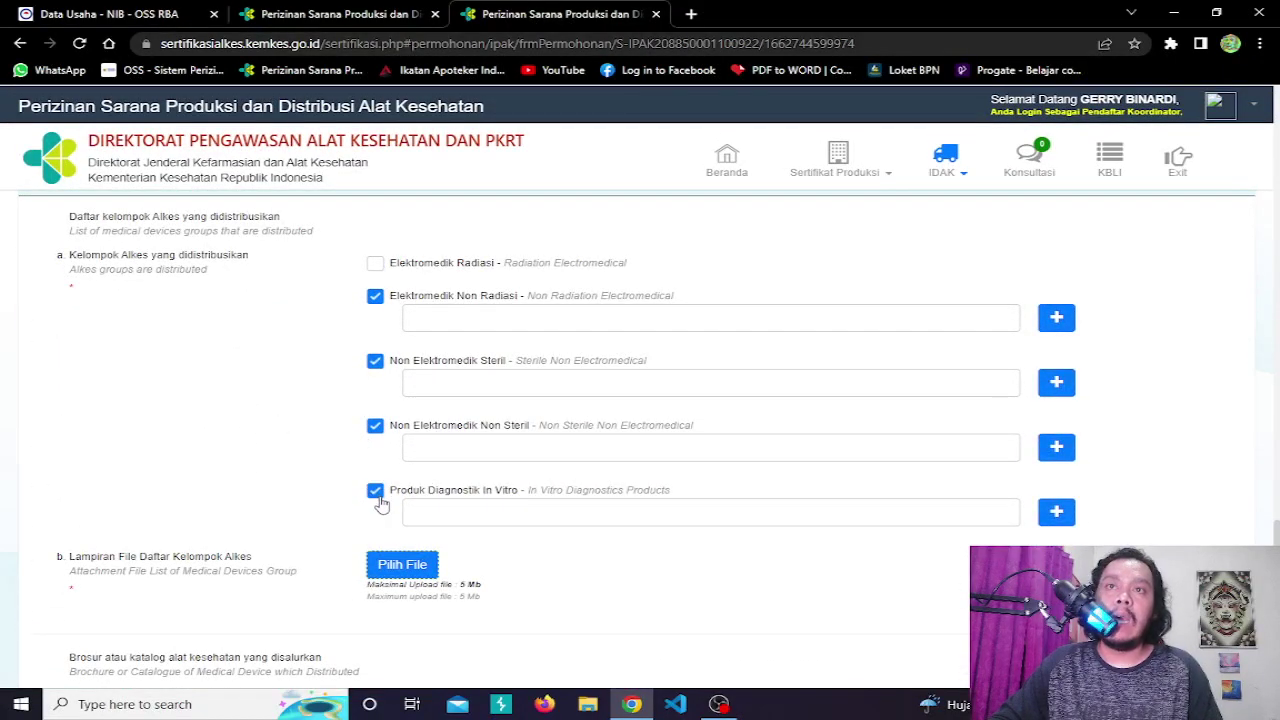
left_click(376, 492)
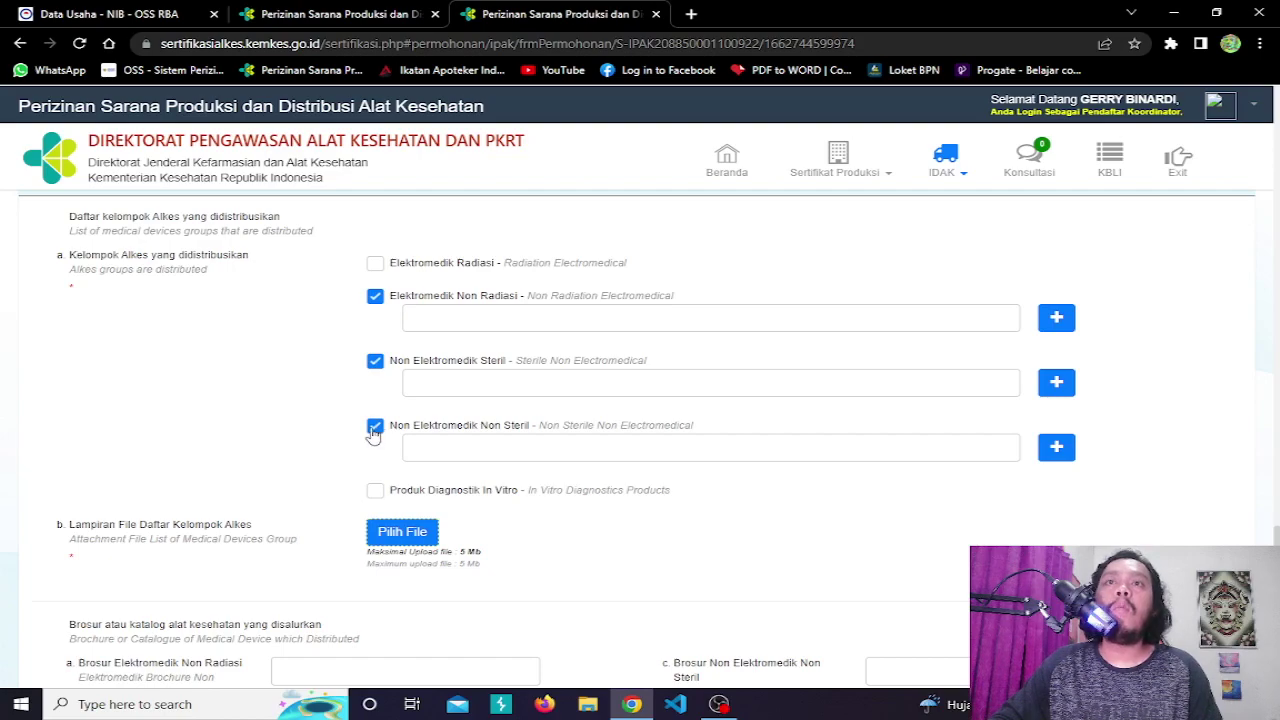
left_click(374, 428)
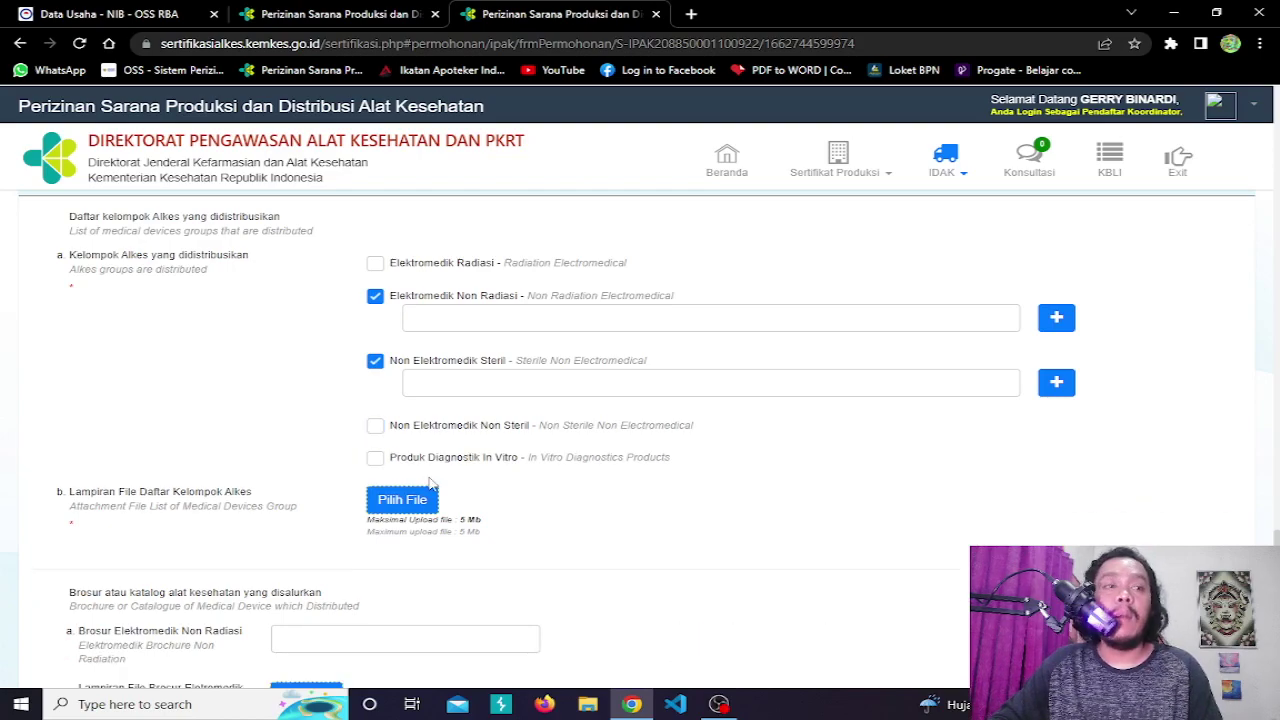
- Examine the device group list attachment and the brochure fields required for the selected groups at the end of section 6
scroll(292, 450, "up", 3)
scroll(322, 414, "up", 3)
scroll(343, 432, "down", 5)
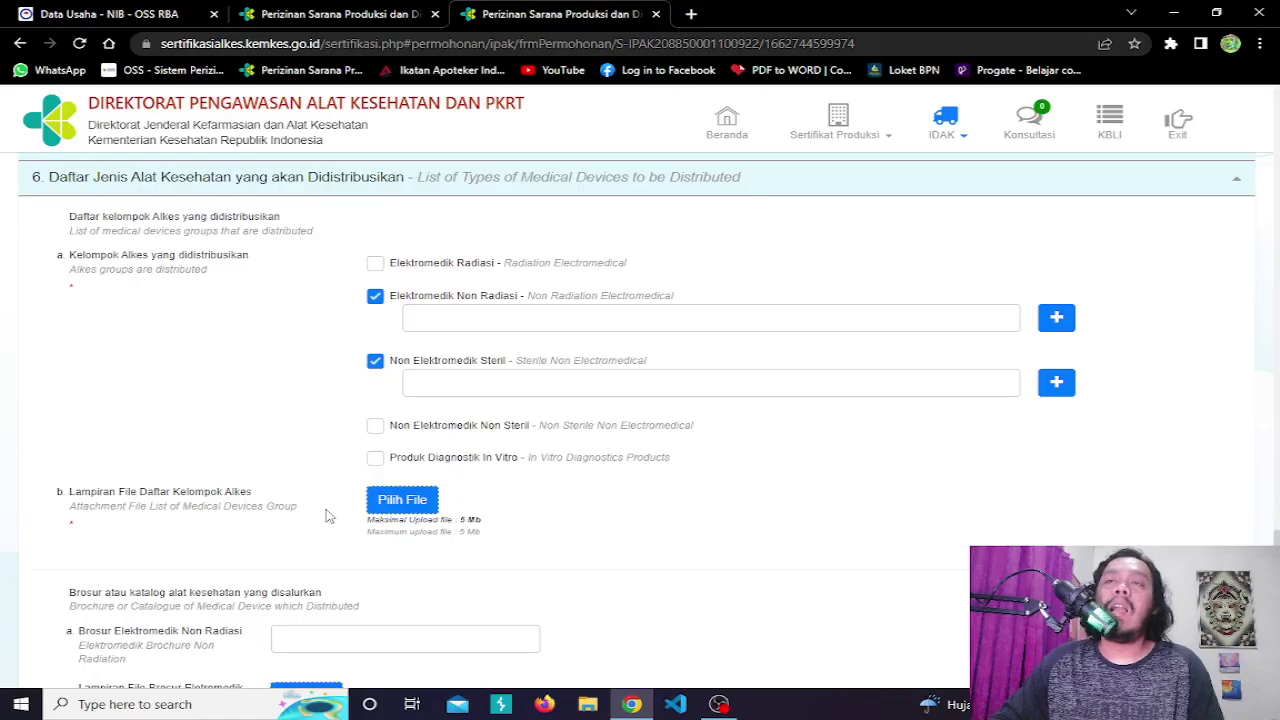
scroll(325, 515, "down", 3)
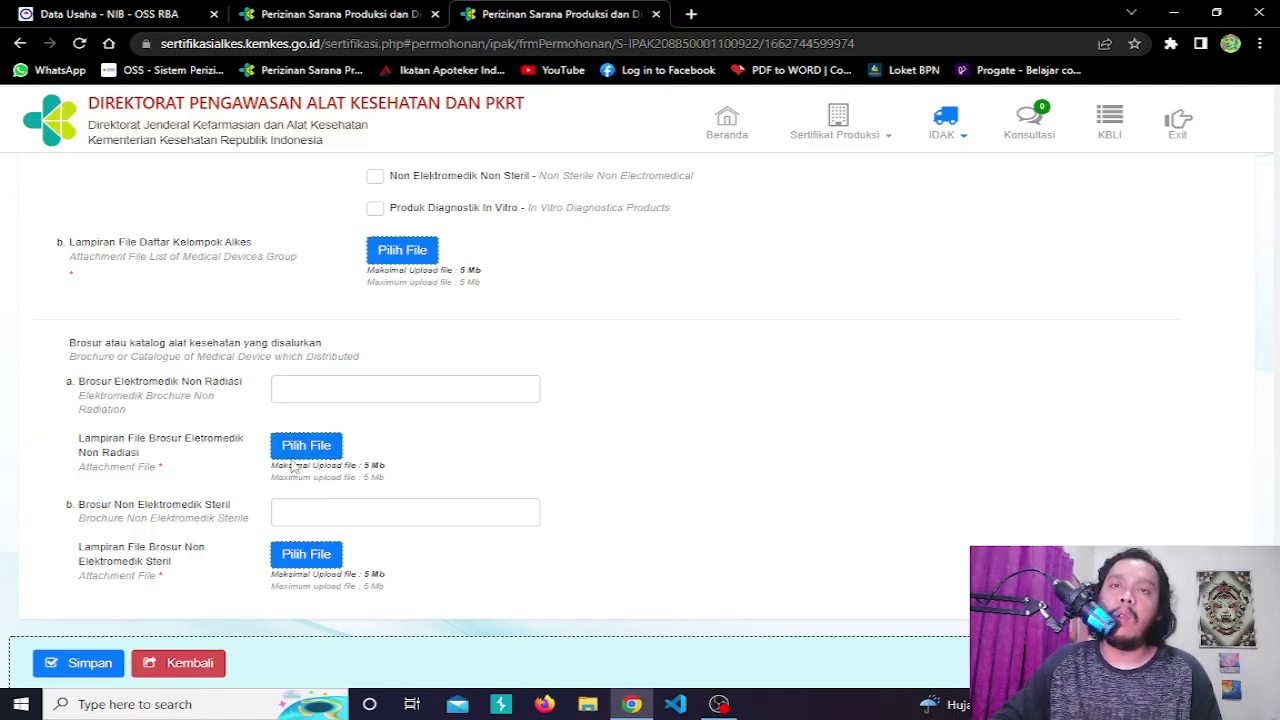
scroll(300, 480, "down", 1)
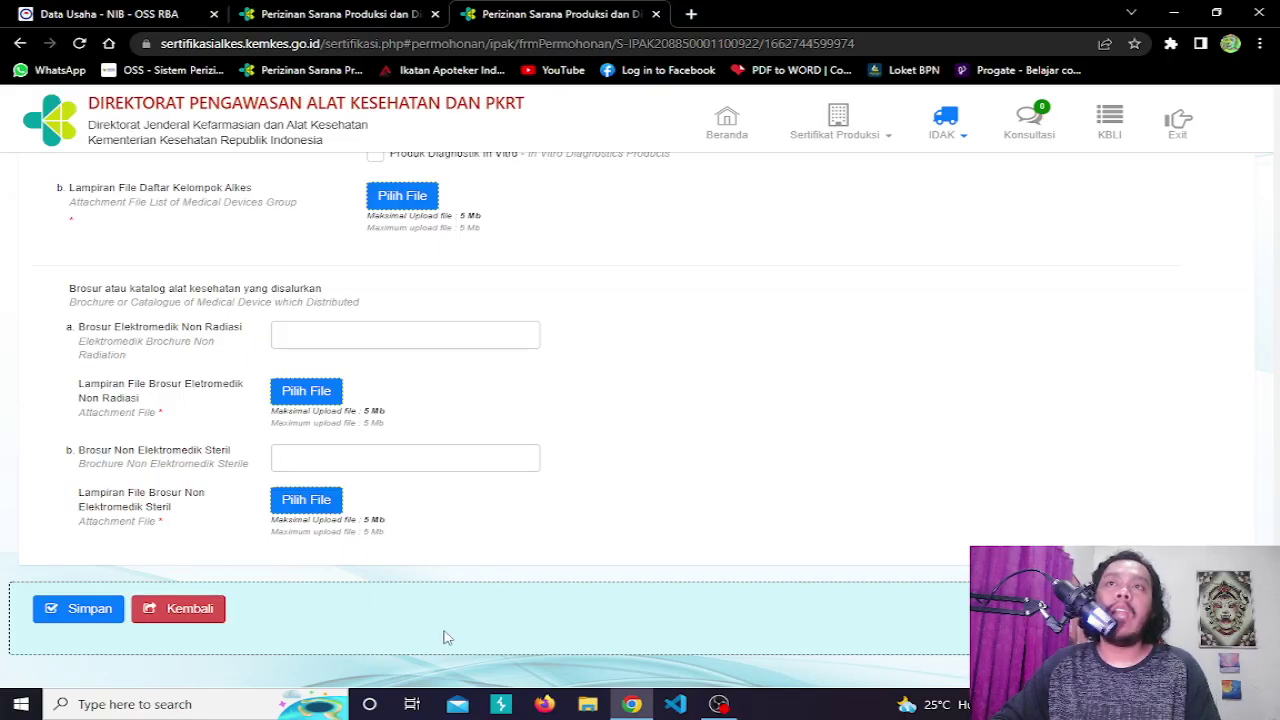
scroll(440, 636, "up", 3)
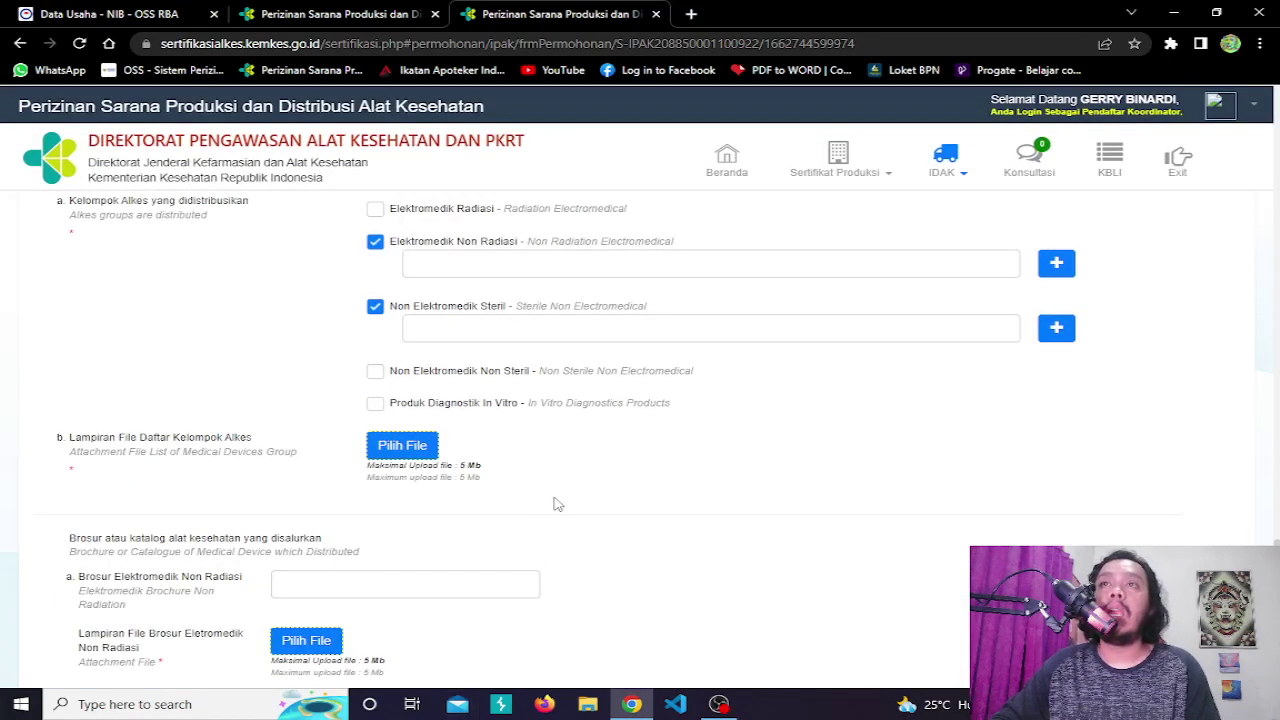
scroll(556, 506, "down", 10)
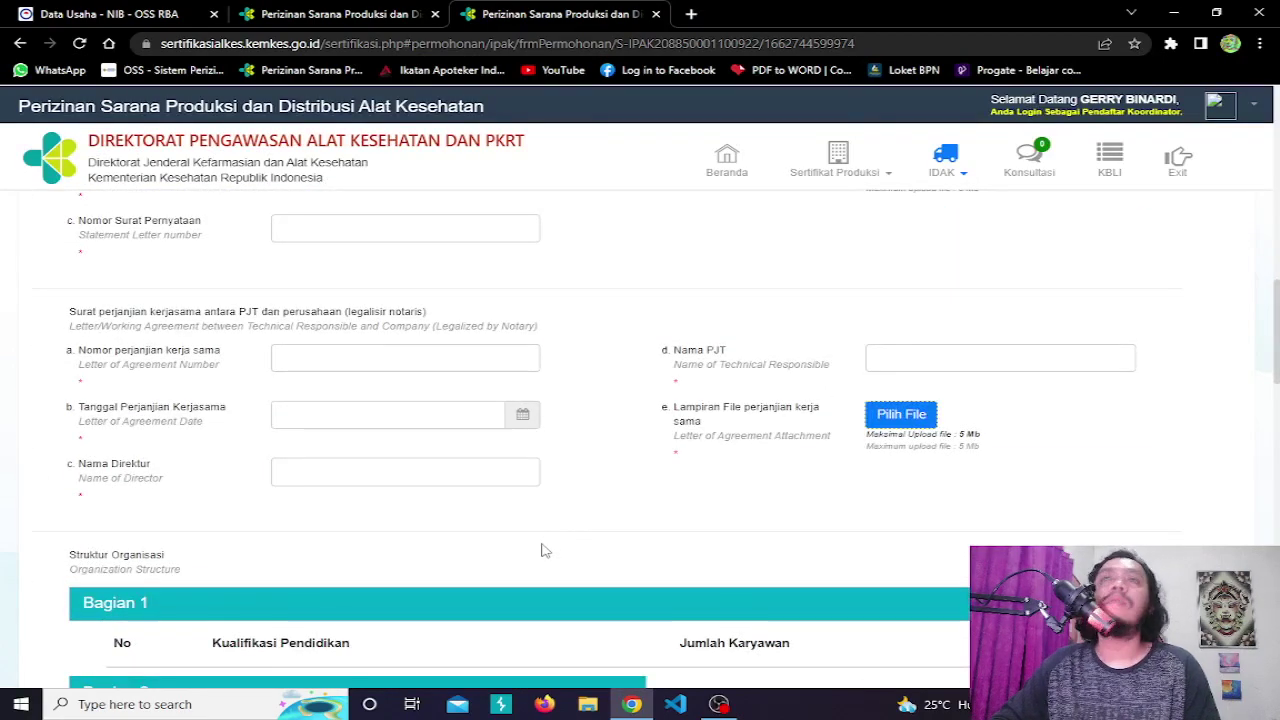
scroll(545, 560, "up", 10)
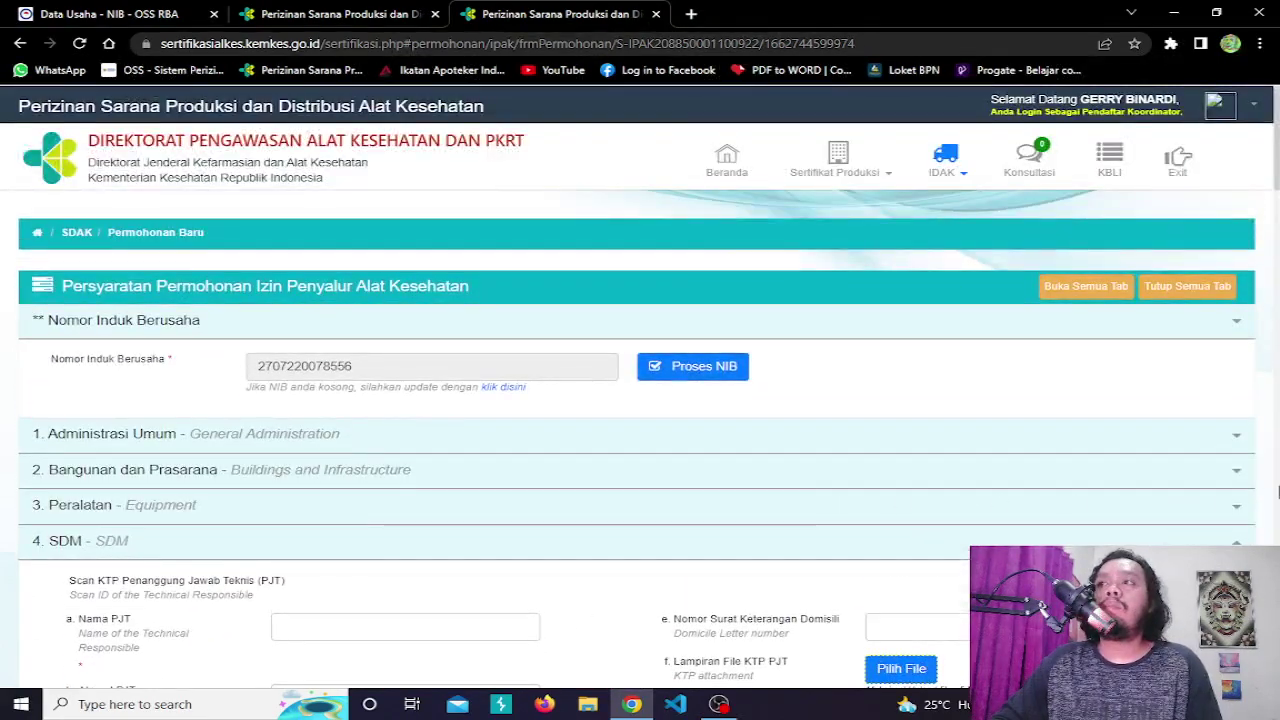
- Collapse sections 4 (SDM) and 6 (Daftar Jenis Alat Kesehatan) and go back from the application form without saving
left_click(1236, 541)
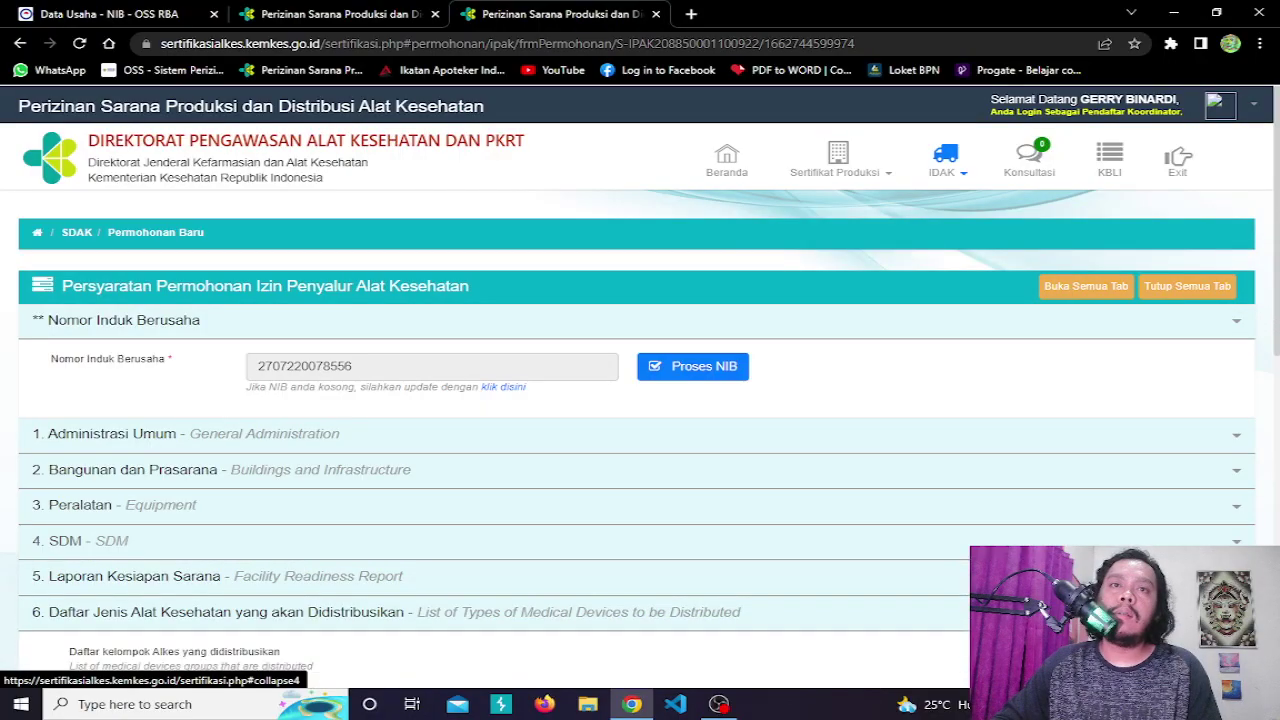
scroll(1236, 541, "down", 3)
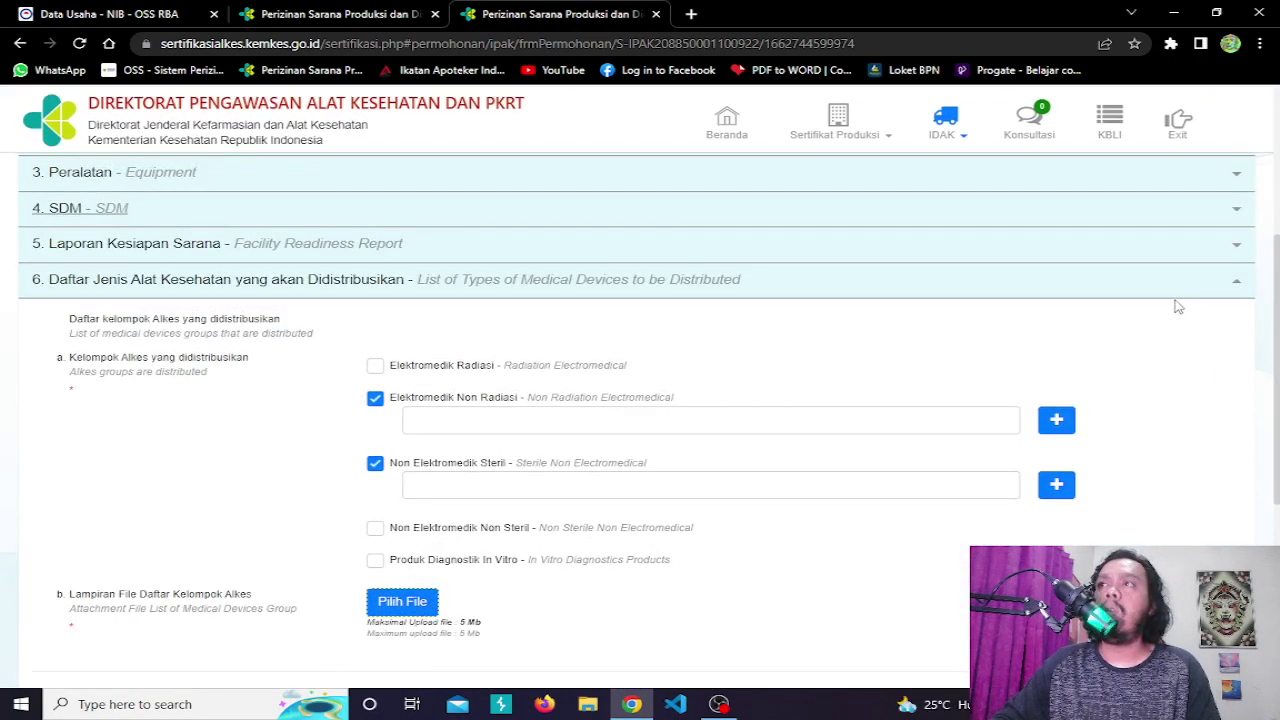
left_click(1198, 287)
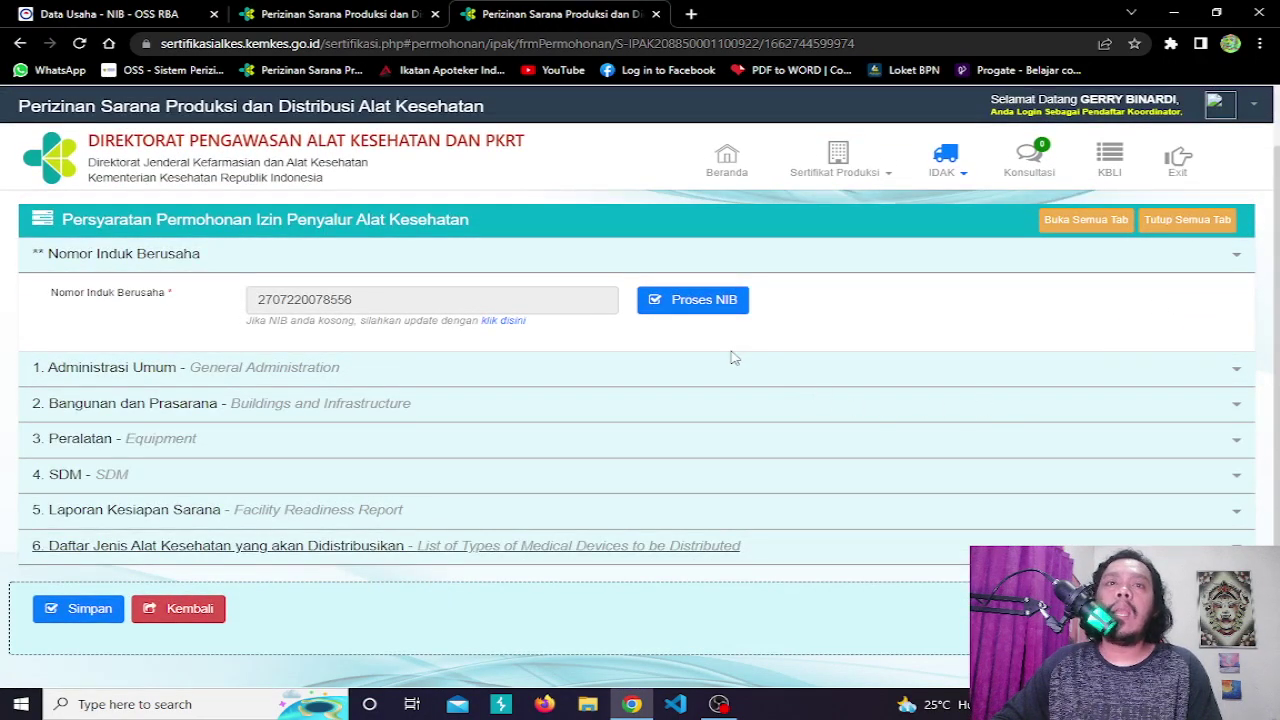
left_click(190, 609)
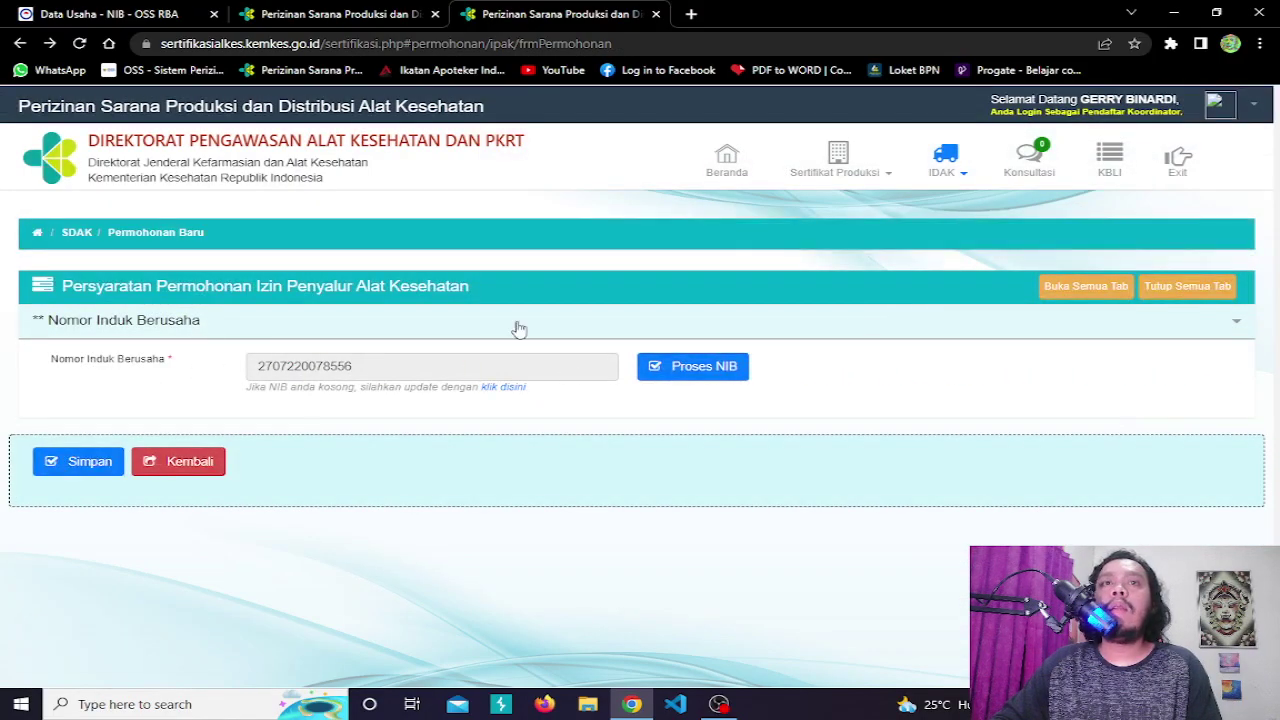
- Exit to the service selection, reopen Izin Distribusi Alat Kesehatan and agree to the Pakta Integritas
left_click(1175, 170)
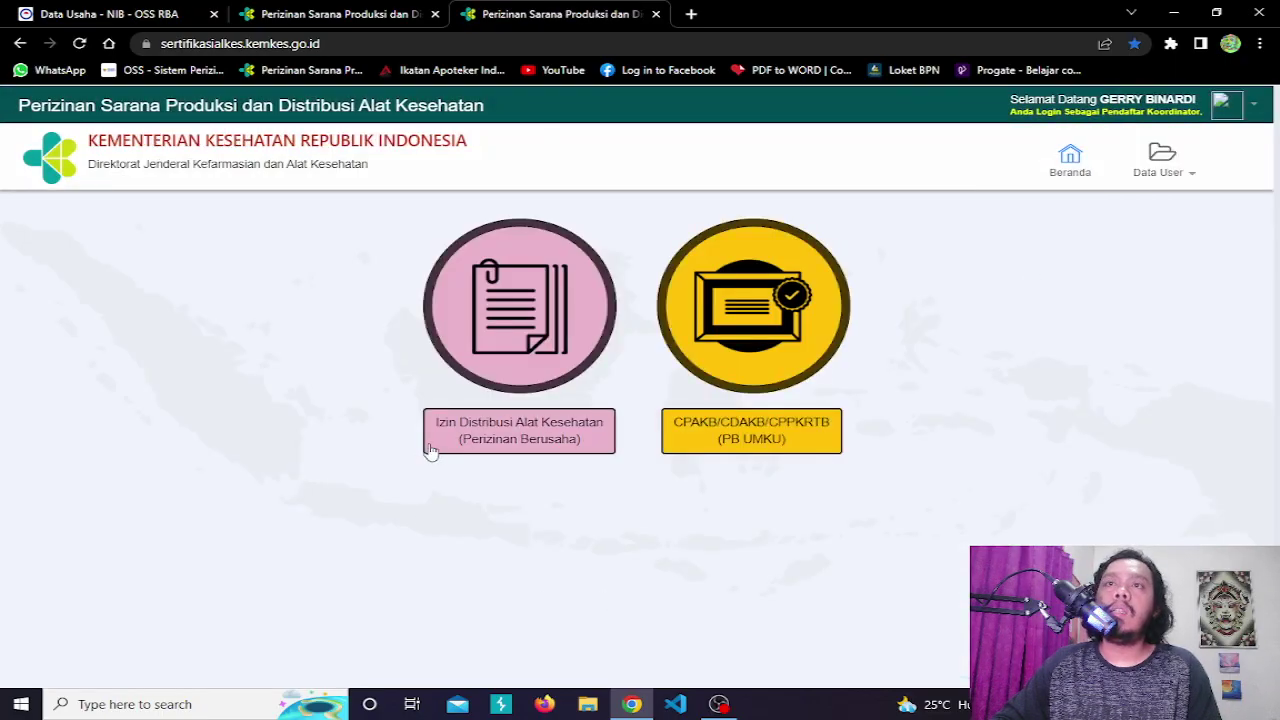
left_click(478, 444)
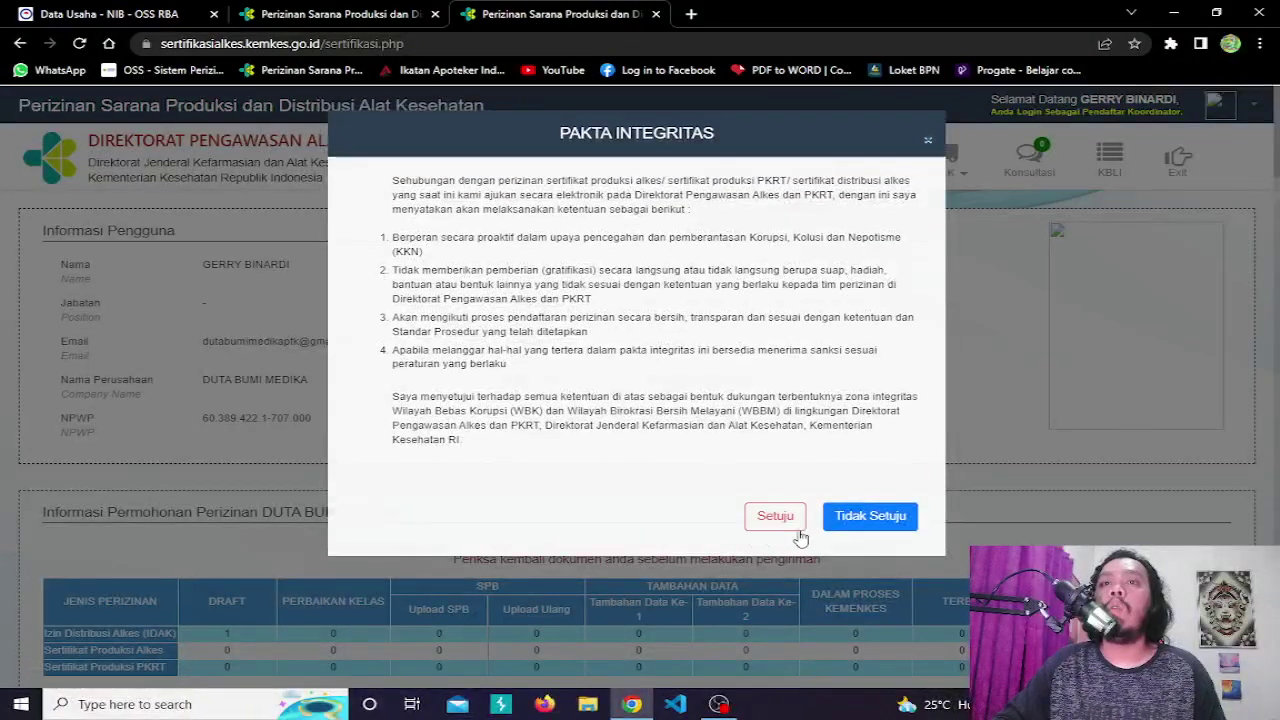
left_click(786, 528)
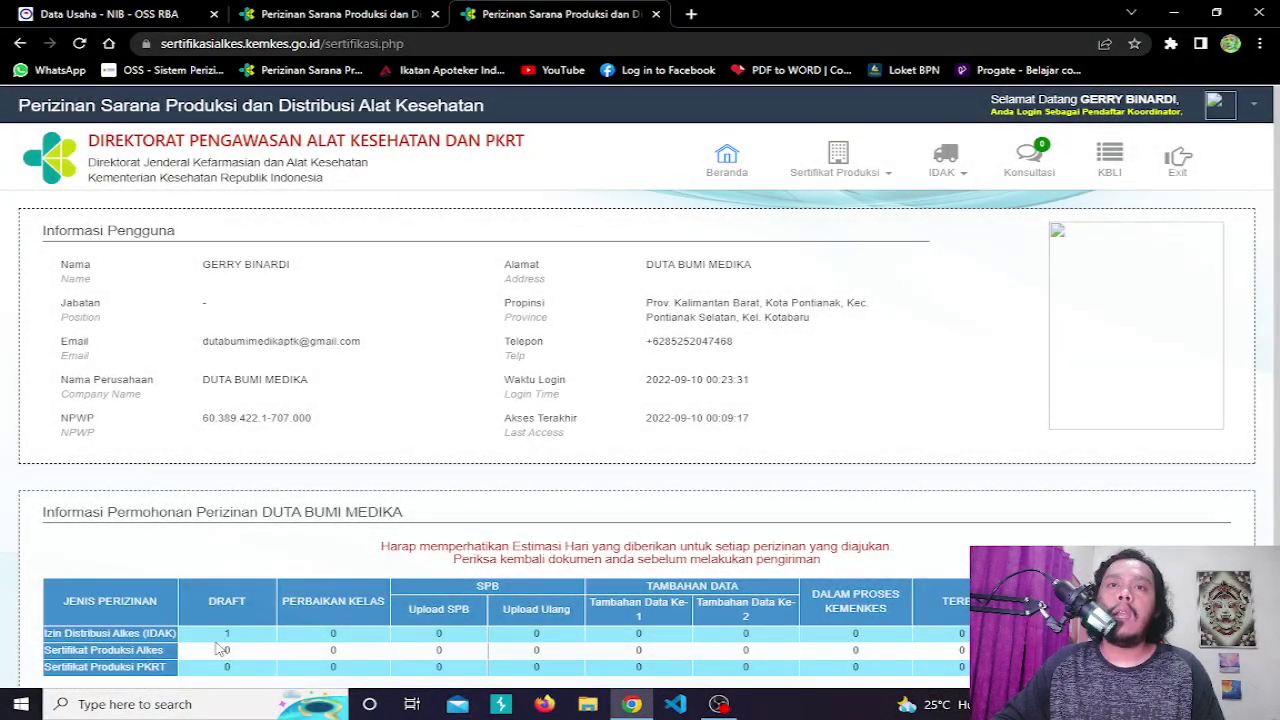
- Open the draft applications of Izin Distribusi Alkes (IDAK) and delete the DUTA BUMI MEDIKA draft, confirming the deletion
left_click(229, 640)
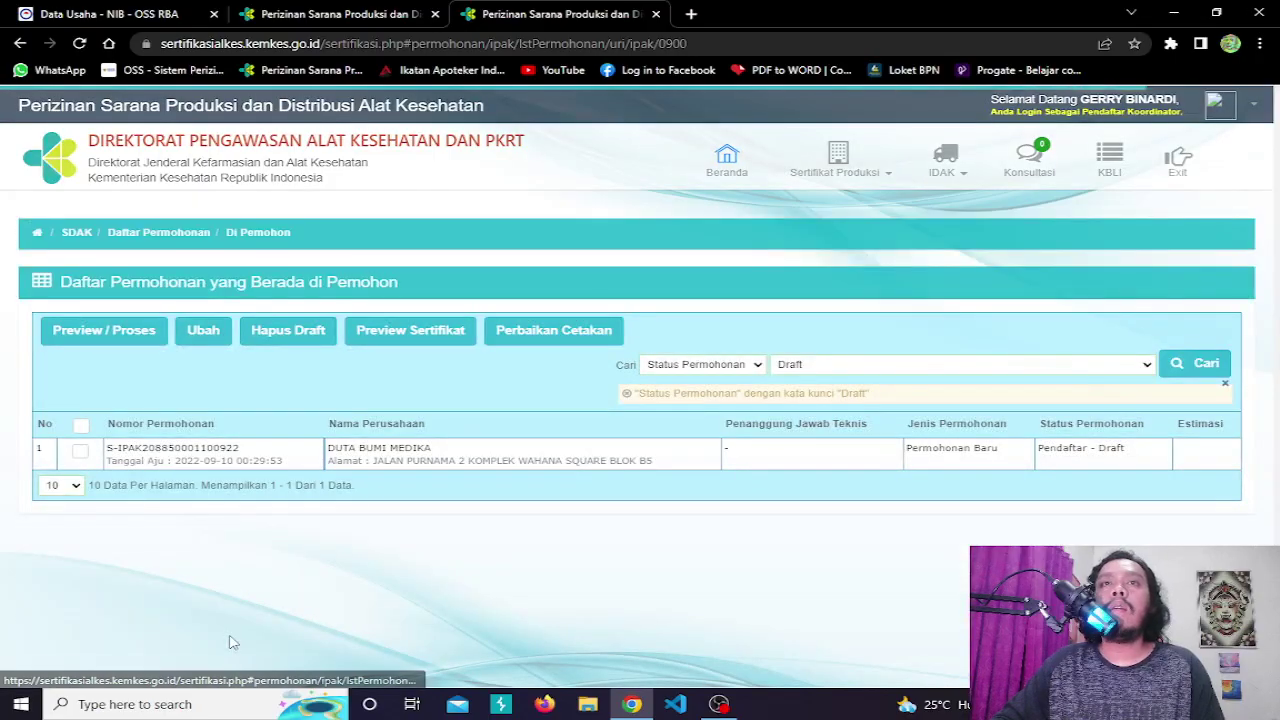
left_click(81, 425)
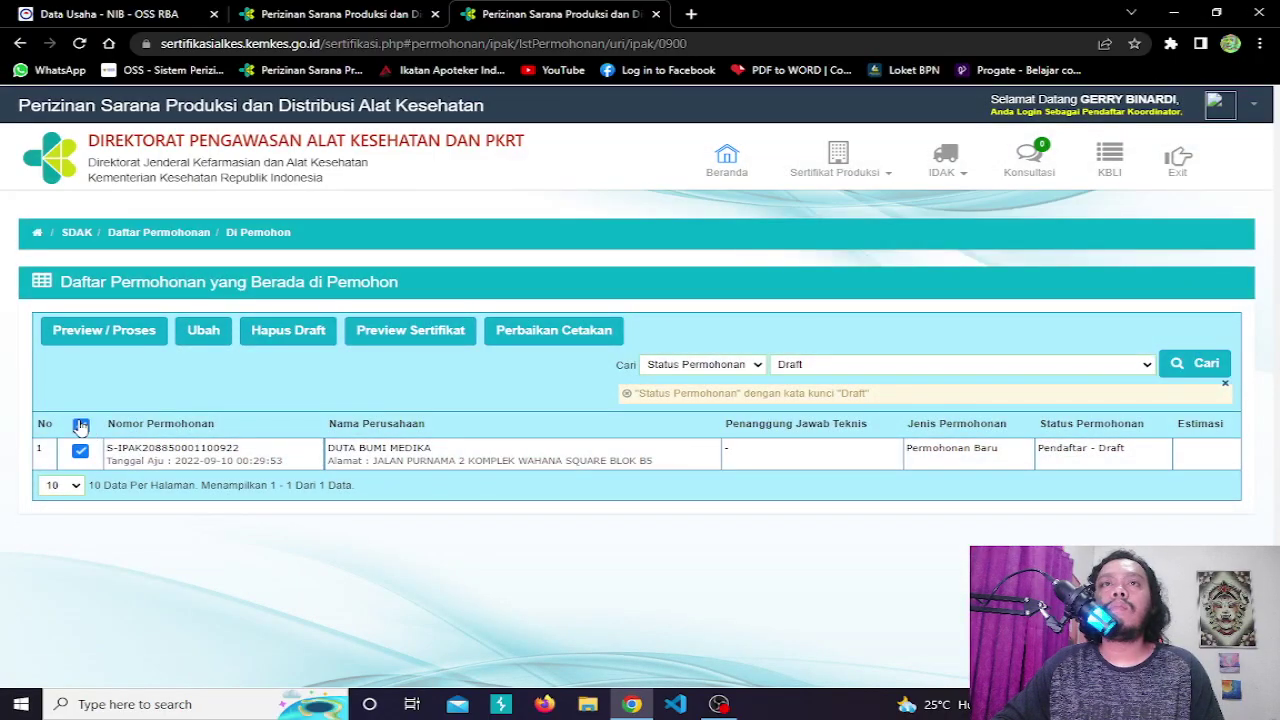
left_click(280, 330)
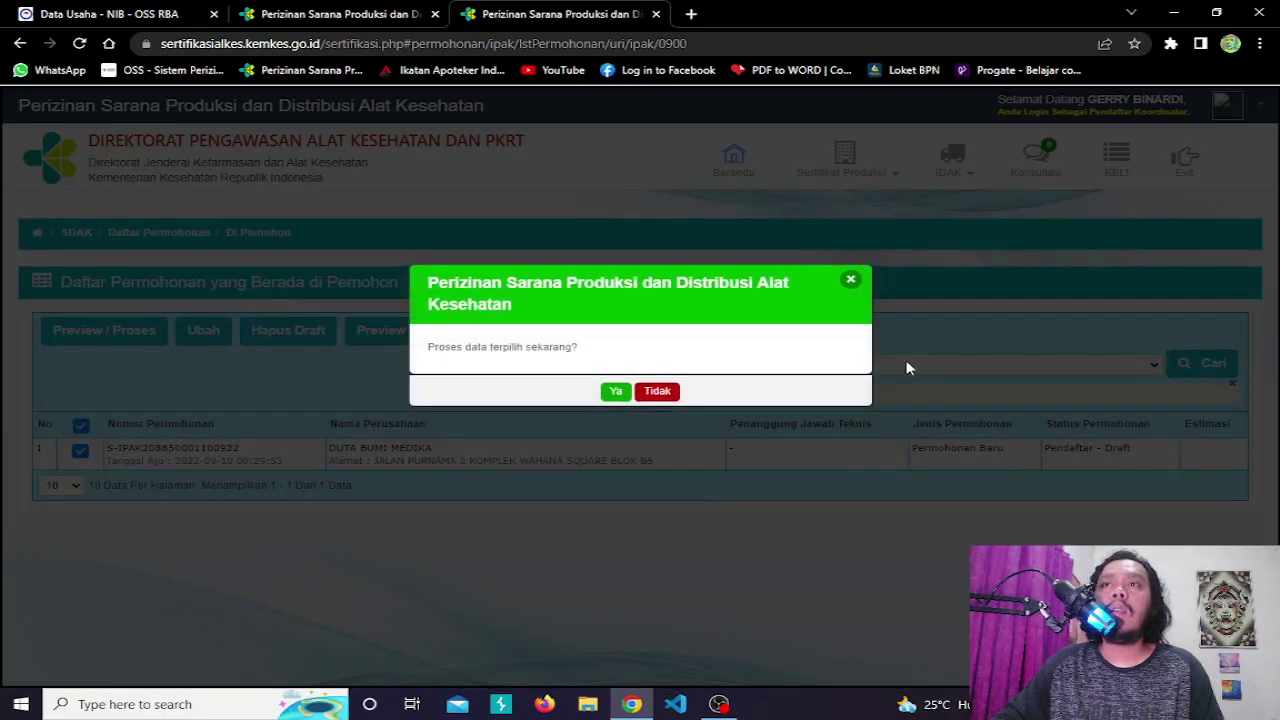
left_click(613, 390)
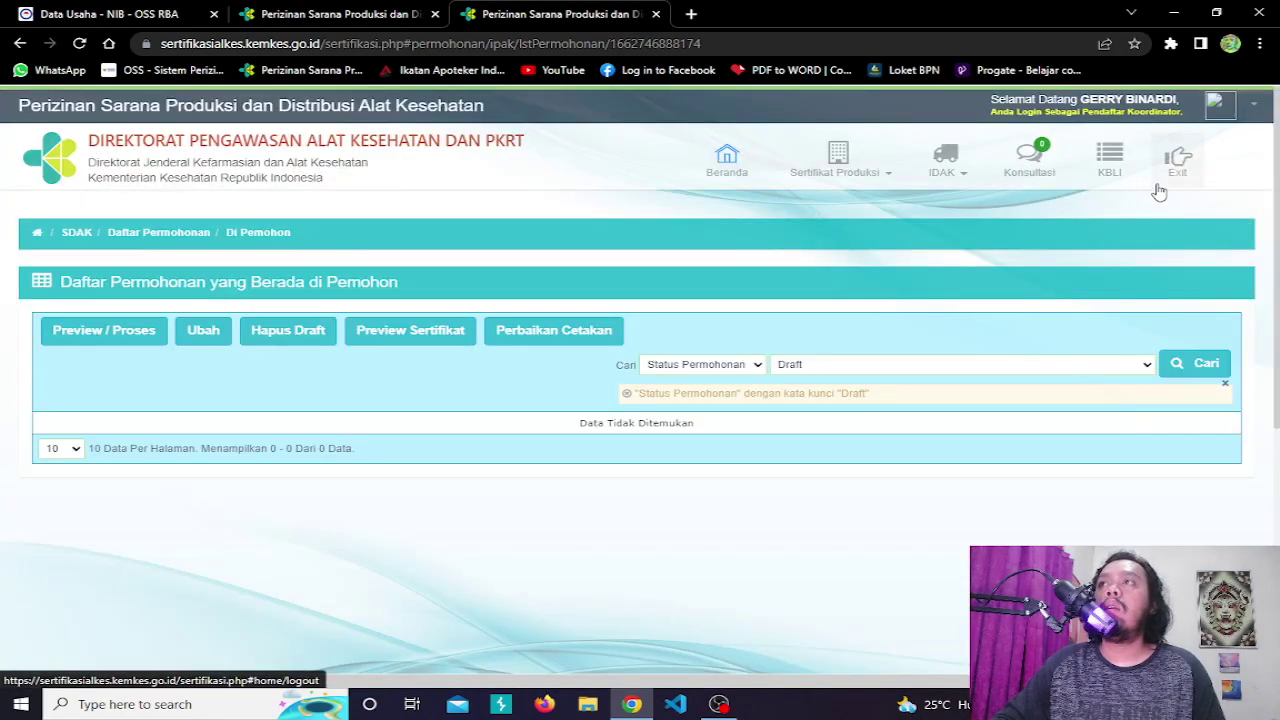
- Return to the IDAK dashboard through the service selection, accepting the Pakta Integritas again, to check the application overview
left_click(1166, 183)
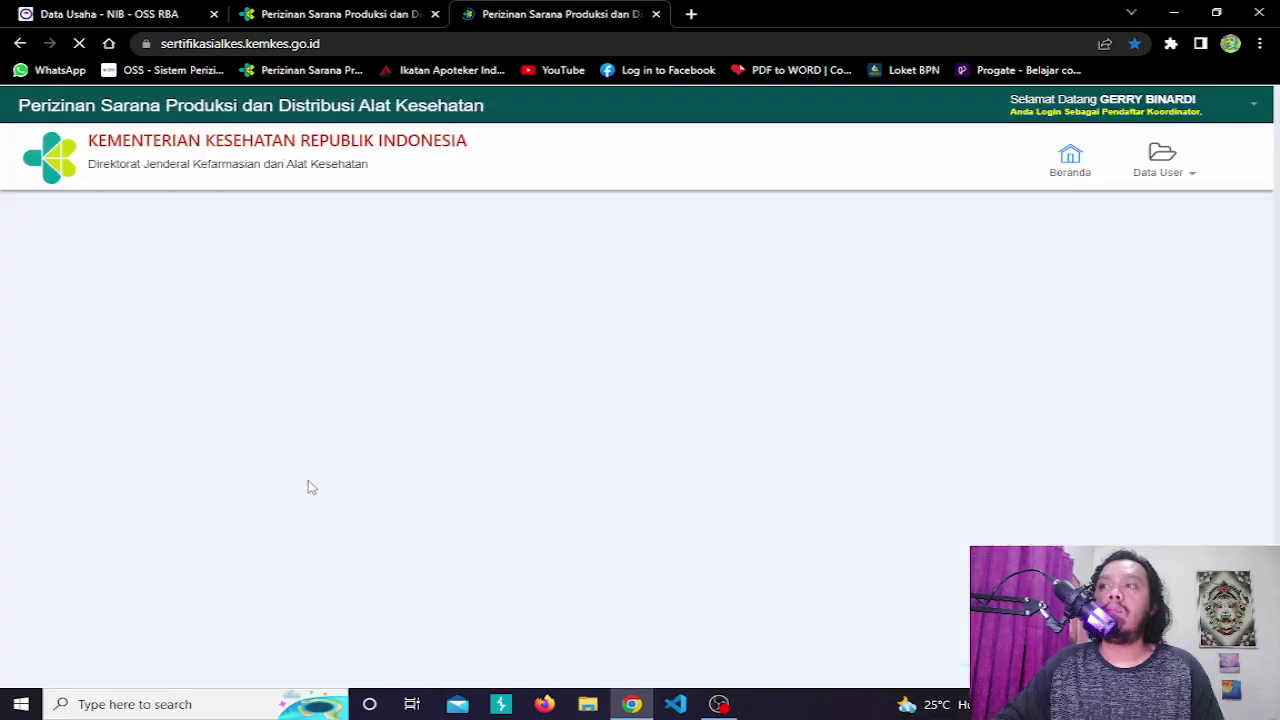
left_click(560, 430)
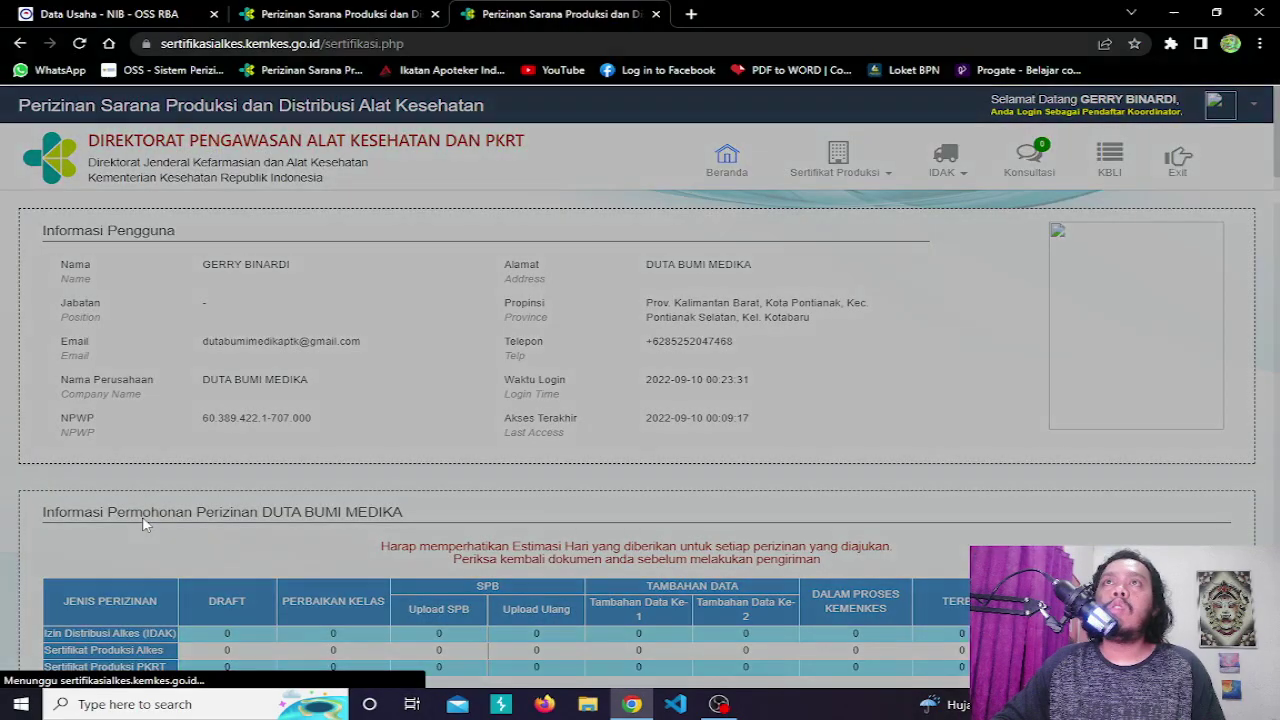
left_click(778, 516)
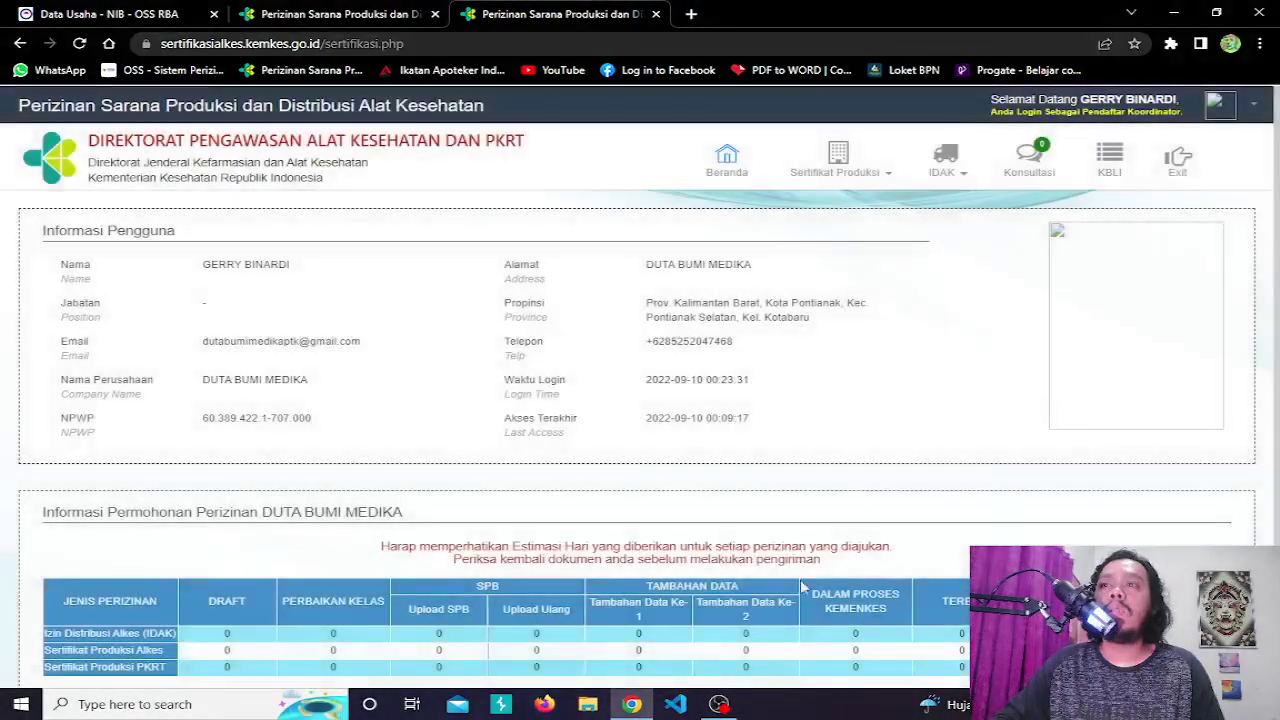